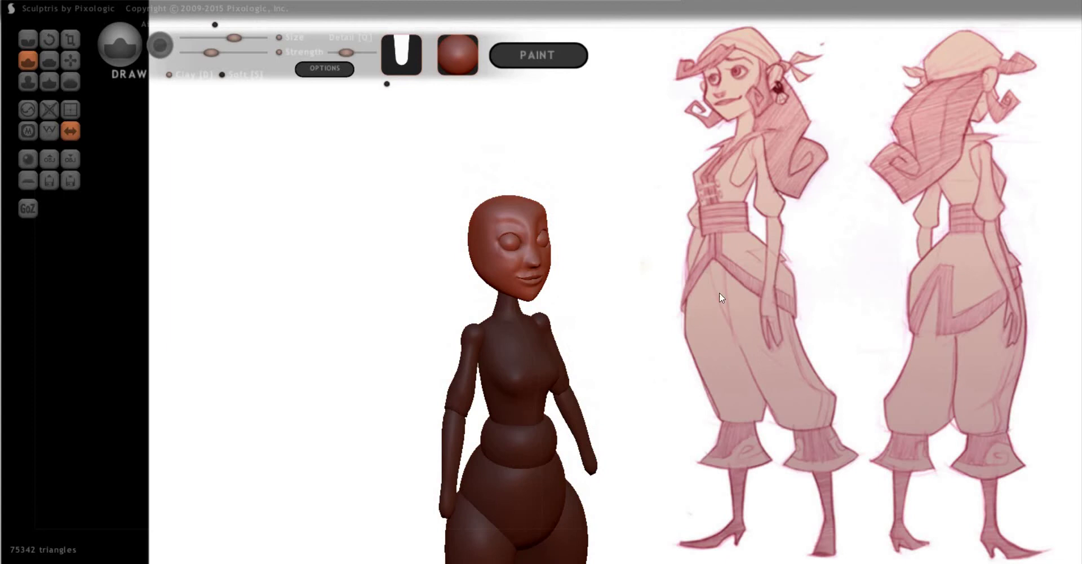
Examine the character's head and face from the front and both three-quarter sides
drag(719, 292, 782, 293)
scroll(745, 228, up, 5)
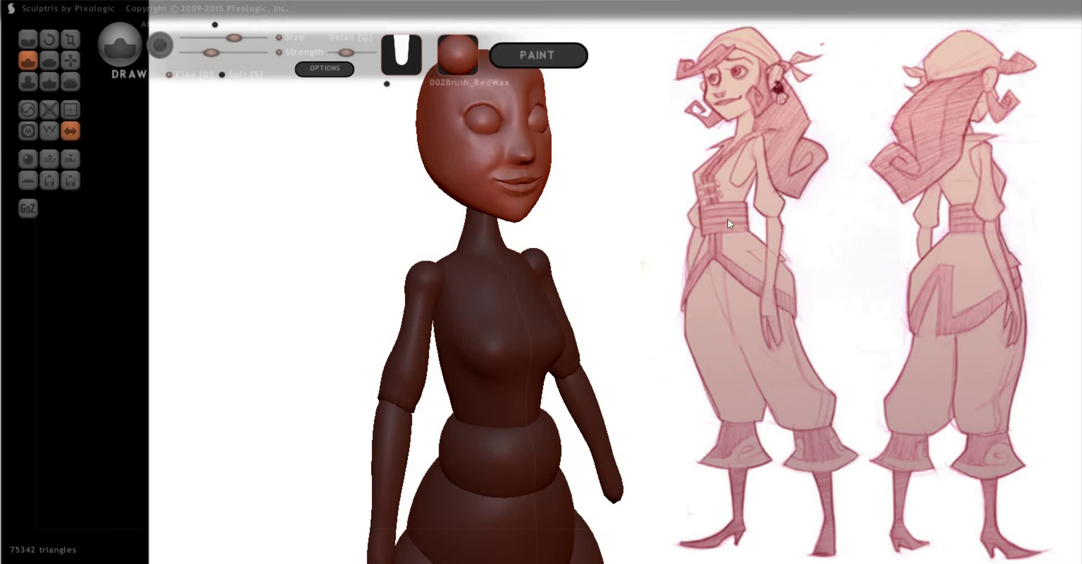
scroll(728, 219, up, 5)
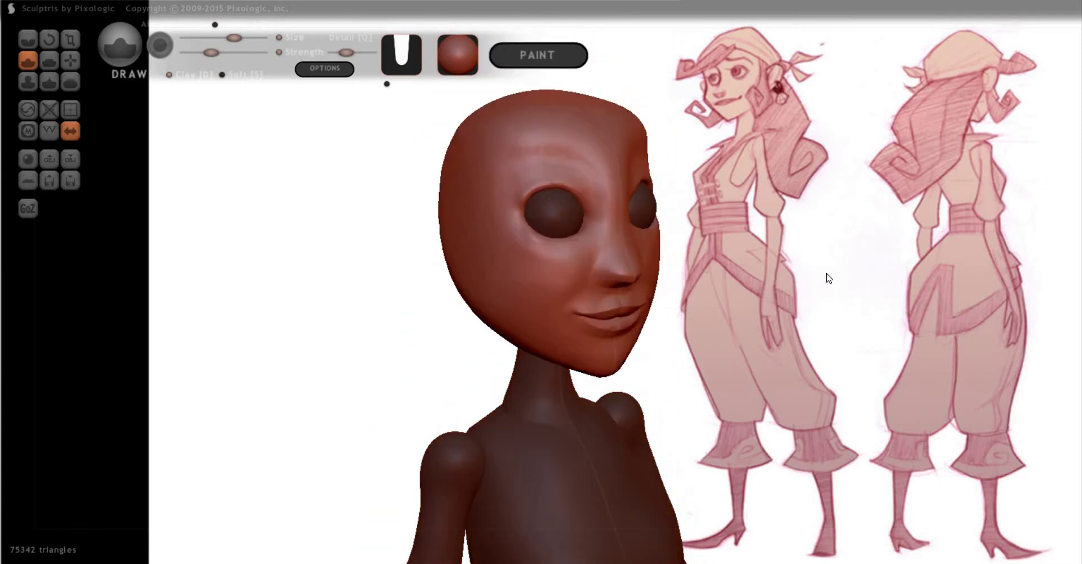
mouse_move(829, 277)
mouse_down()
mouse_move(860, 370)
mouse_move(811, 370)
mouse_move(852, 366)
mouse_move(827, 347)
mouse_up()
scroll(822, 346, up, 2)
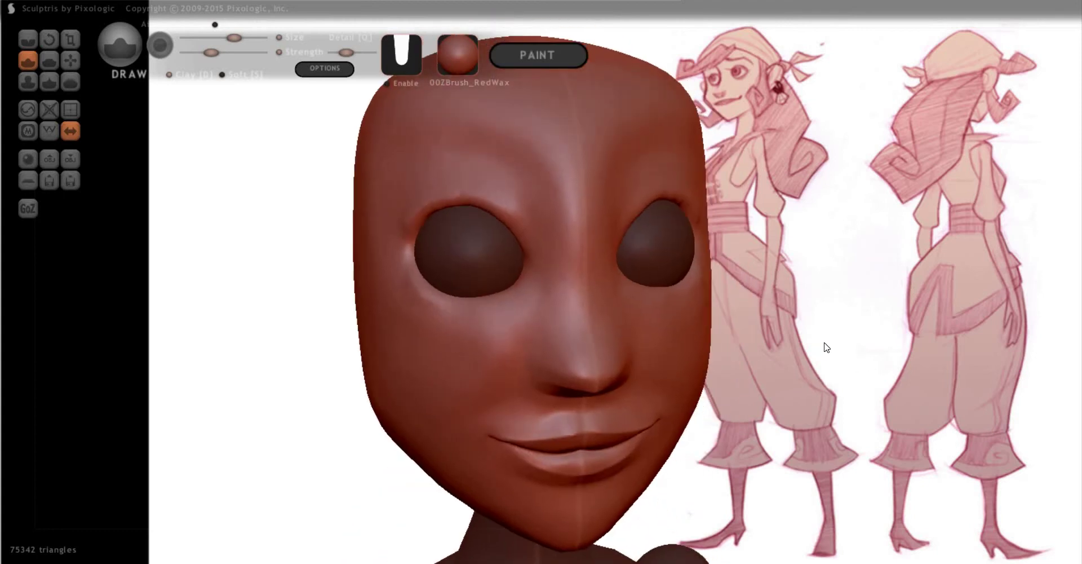
scroll(826, 347, down, 5)
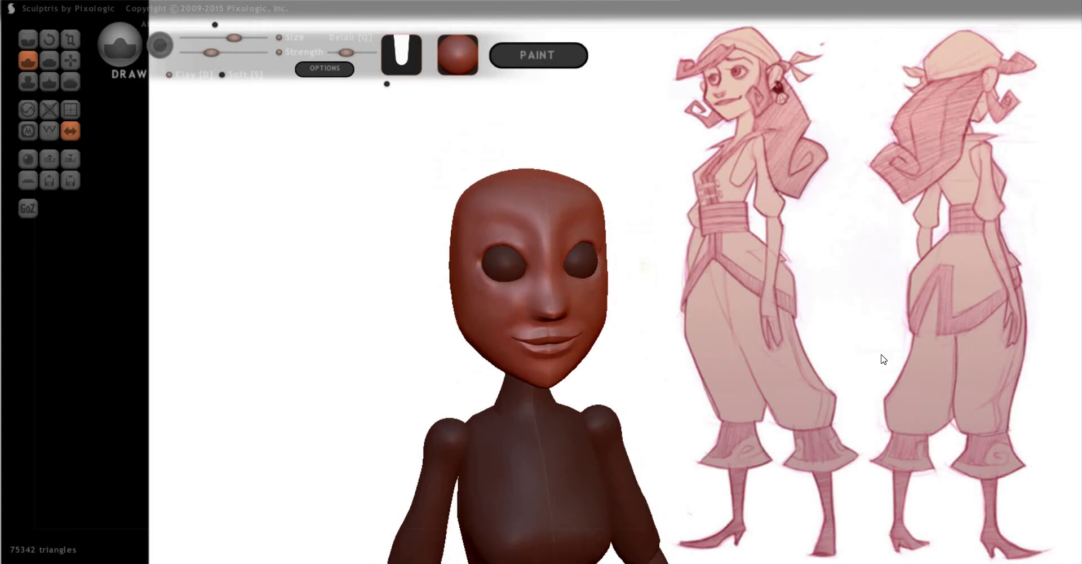
drag(883, 359, 783, 346)
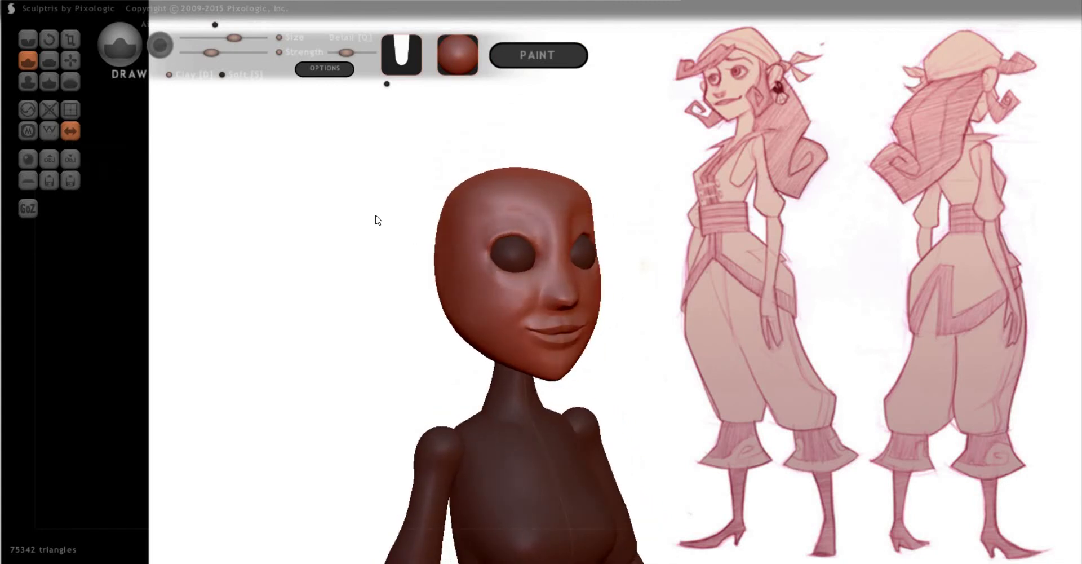
drag(815, 285, 514, 295)
mouse_move(629, 271)
mouse_down()
mouse_move(694, 346)
mouse_move(597, 274)
mouse_up()
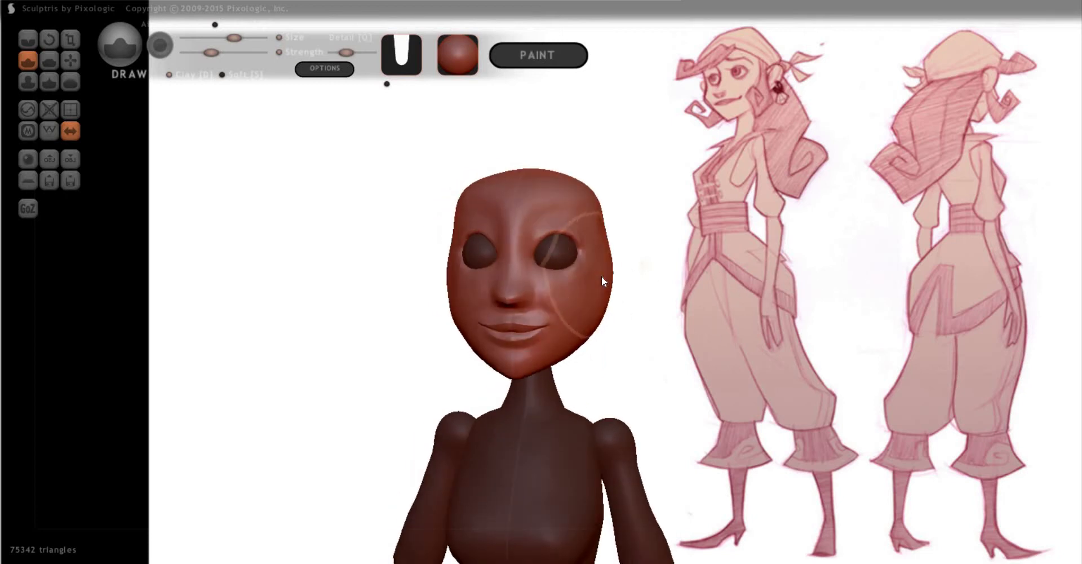
Reshape the lower back of the skull with the Grab brush so it tapers in toward the neck
click(602, 280)
key(g)
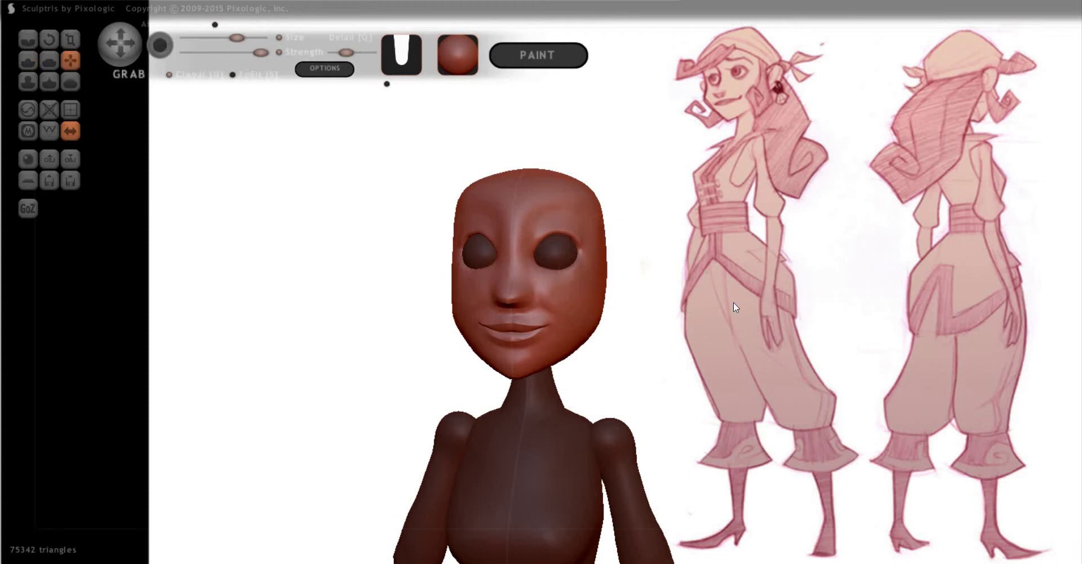
scroll(738, 310, up, 2)
mouse_move(739, 310)
mouse_down()
mouse_move(620, 323)
mouse_move(645, 329)
mouse_up()
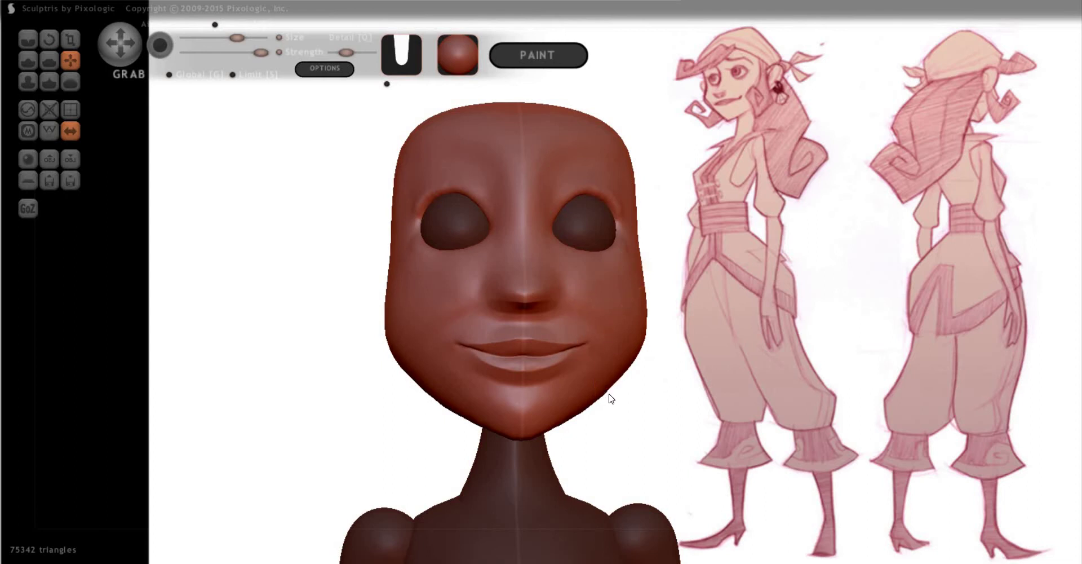
right_drag(630, 270, 770, 303)
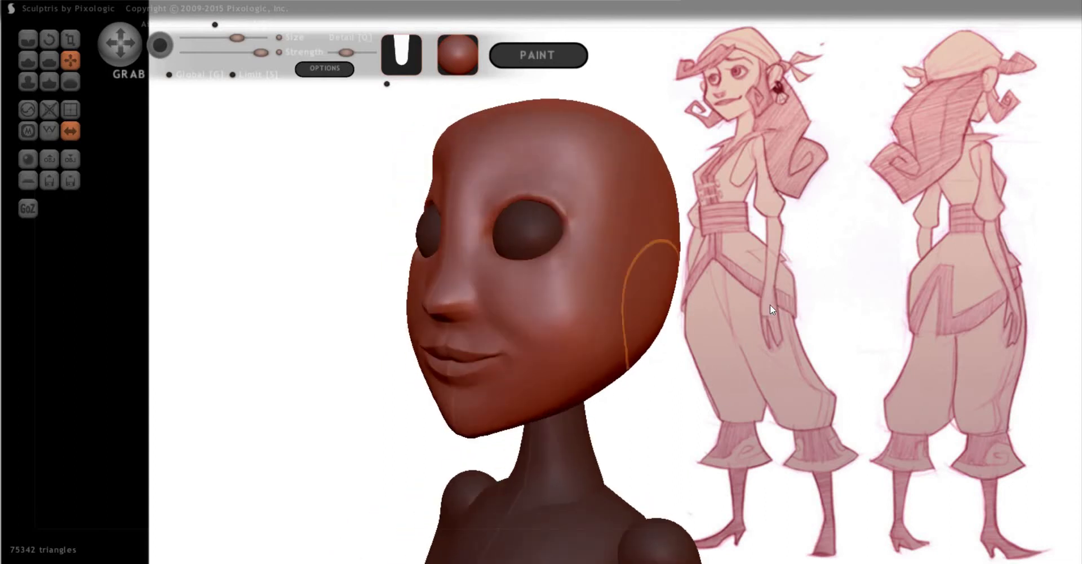
right_drag(619, 337, 586, 357)
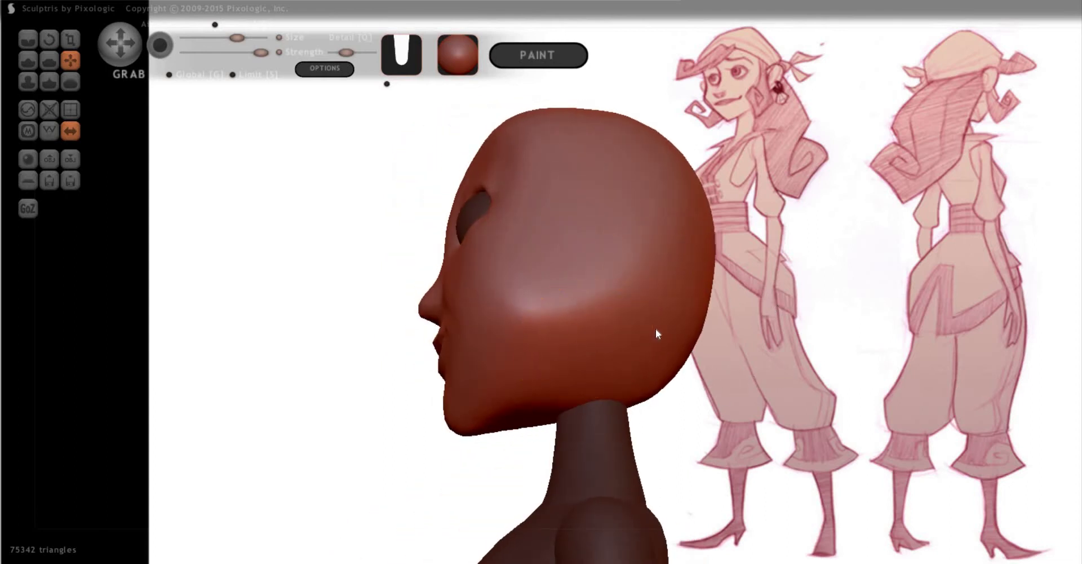
mouse_move(658, 338)
right_down()
mouse_move(662, 359)
mouse_move(541, 295)
mouse_move(599, 307)
right_up()
mouse_move(599, 307)
mouse_down()
mouse_move(642, 300)
mouse_move(589, 294)
mouse_up()
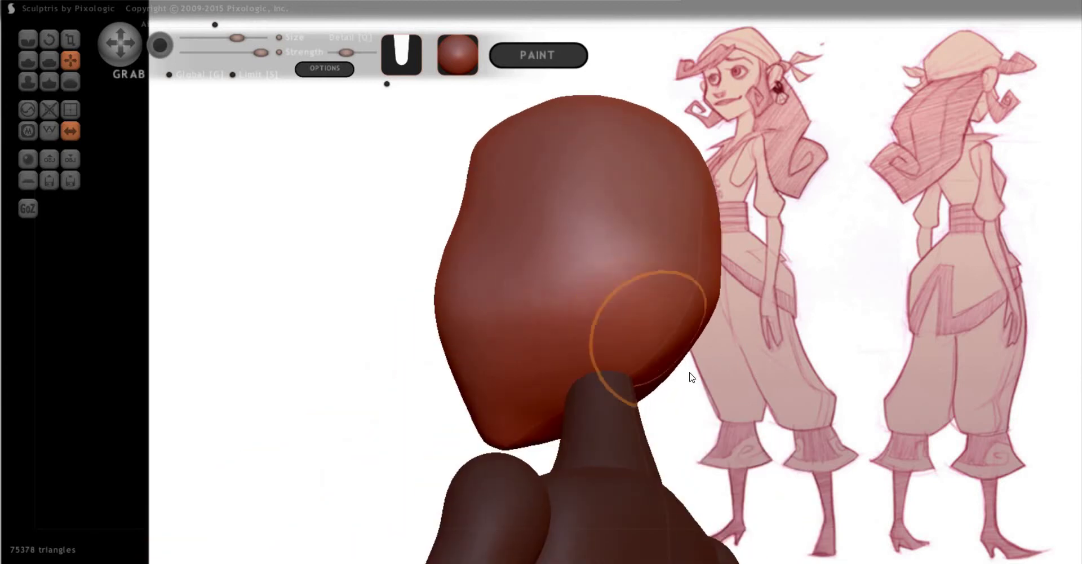
right_drag(689, 375, 678, 362)
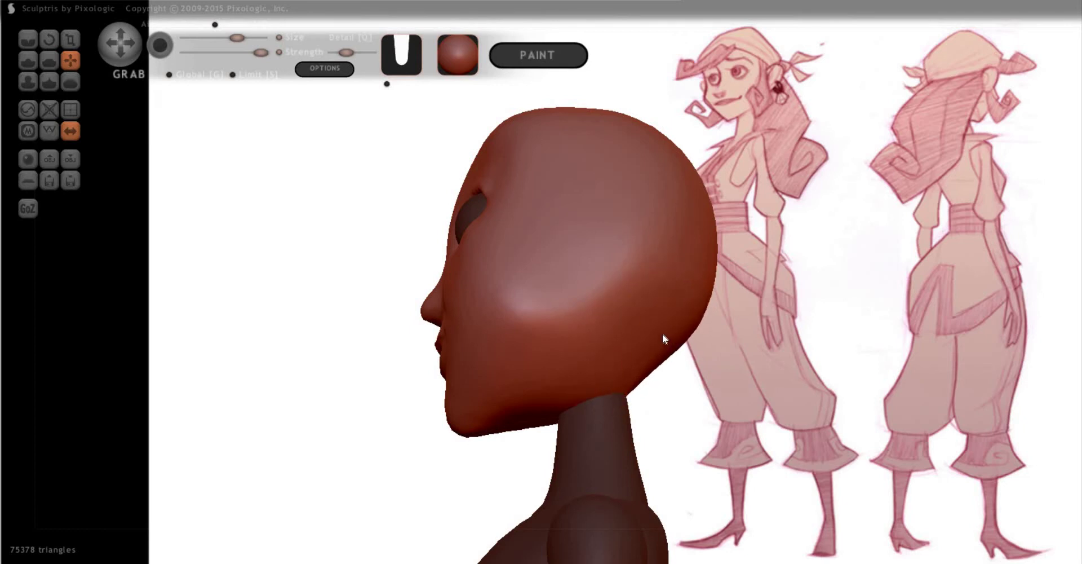
Refine the jawline between the chin and the neck with the Grab and Pinch brushes
right_drag(662, 333, 762, 338)
right_drag(682, 314, 768, 362)
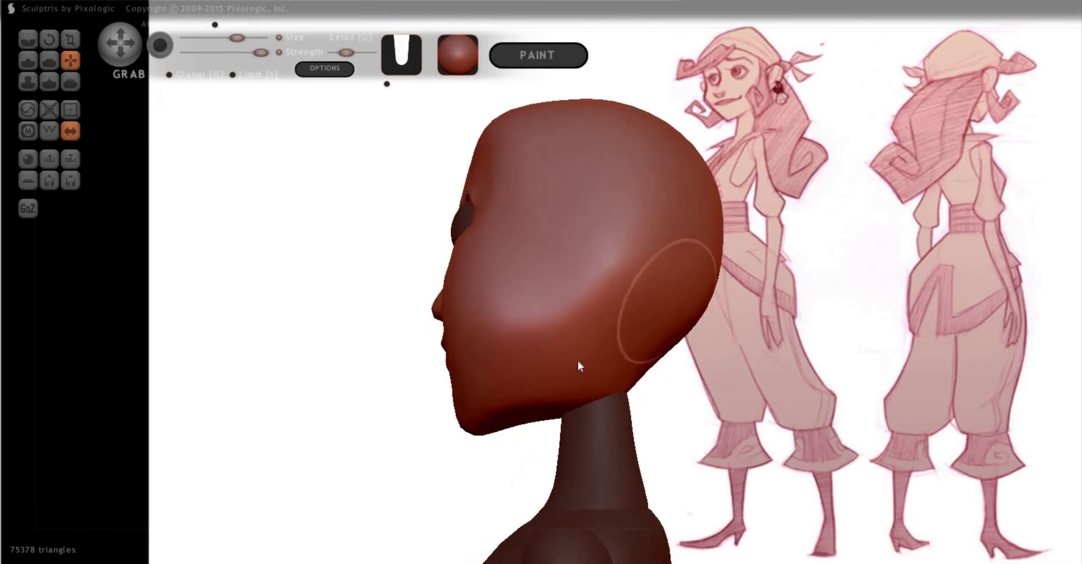
right_drag(580, 362, 679, 394)
mouse_move(752, 384)
right_down()
mouse_move(591, 386)
mouse_move(751, 398)
right_up()
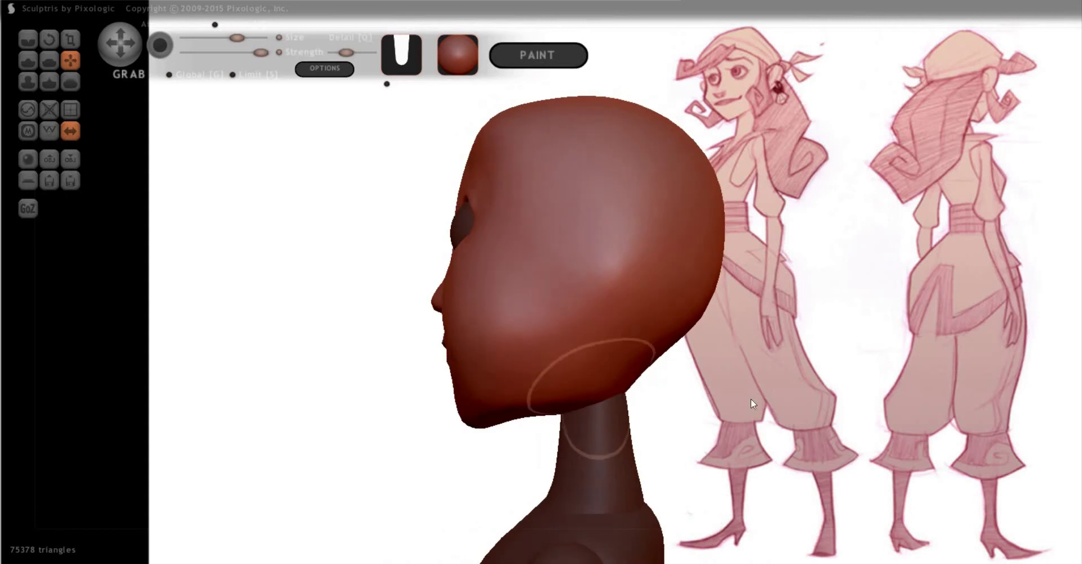
right_drag(779, 333, 546, 367)
key(p)
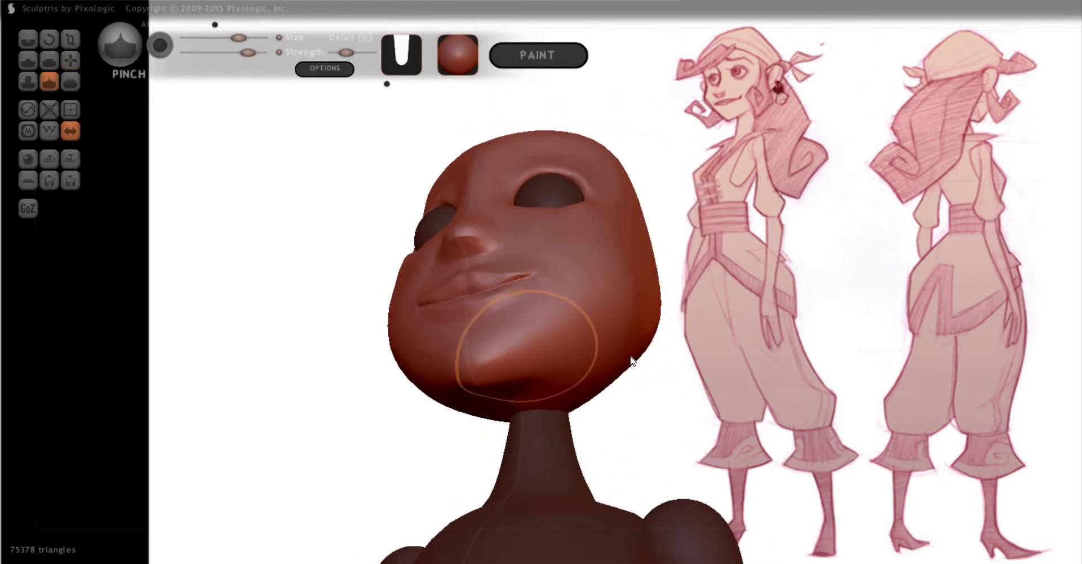
right_drag(496, 410, 701, 383)
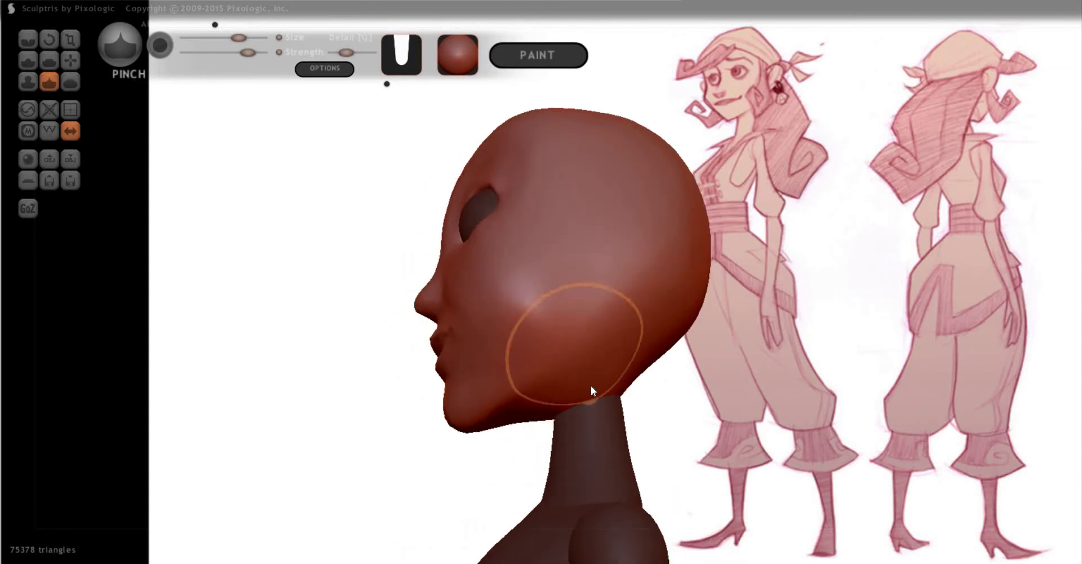
right_drag(496, 411, 810, 364)
right_drag(495, 375, 633, 358)
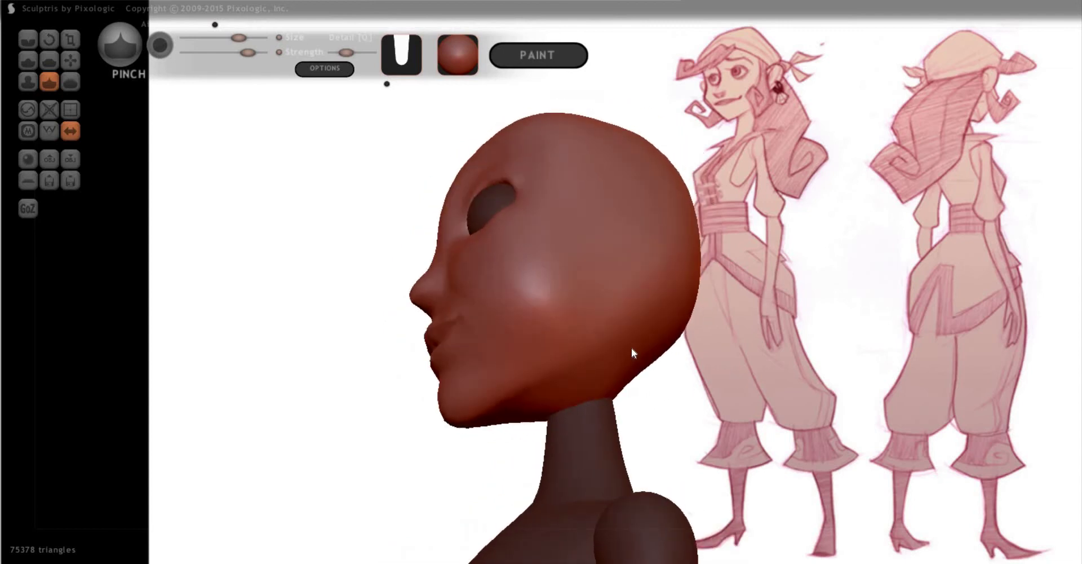
right_drag(809, 407, 469, 208)
Enlarge the Grab brush slightly and round out the forehead and front of the crown
key(g)
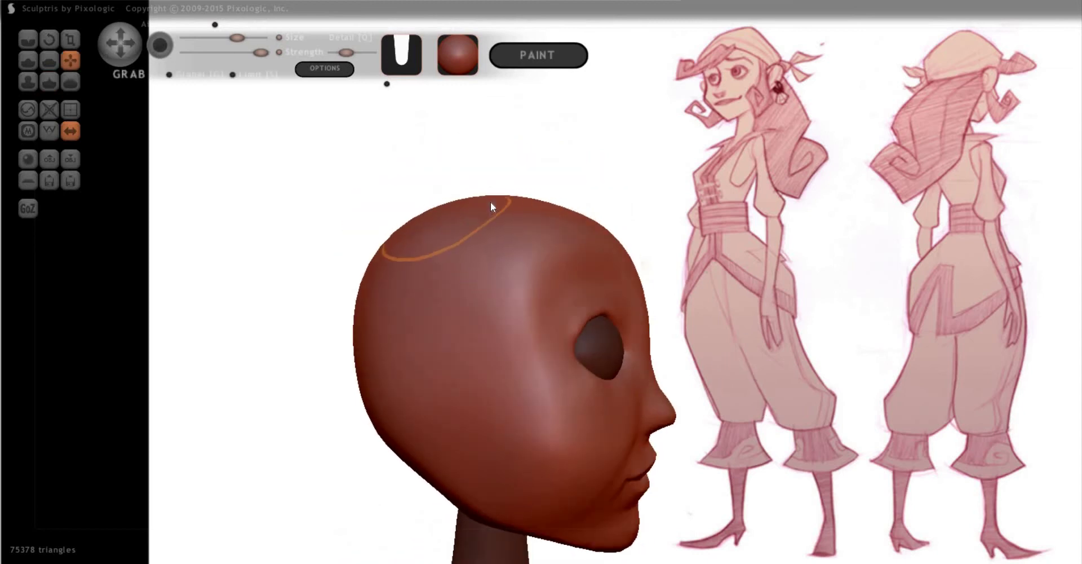
key(space)
drag(496, 149, 509, 207)
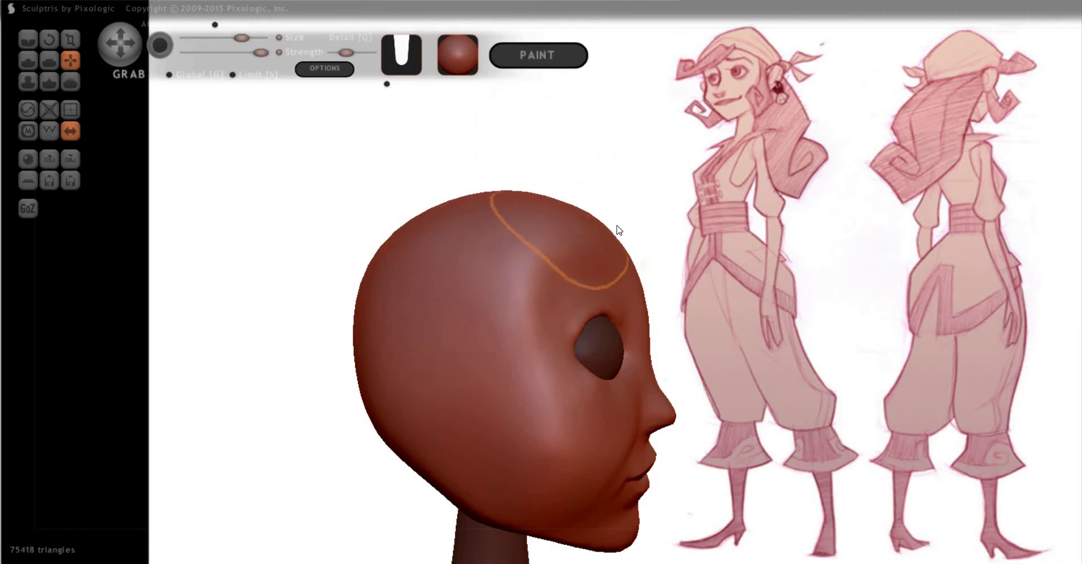
right_drag(553, 208, 543, 183)
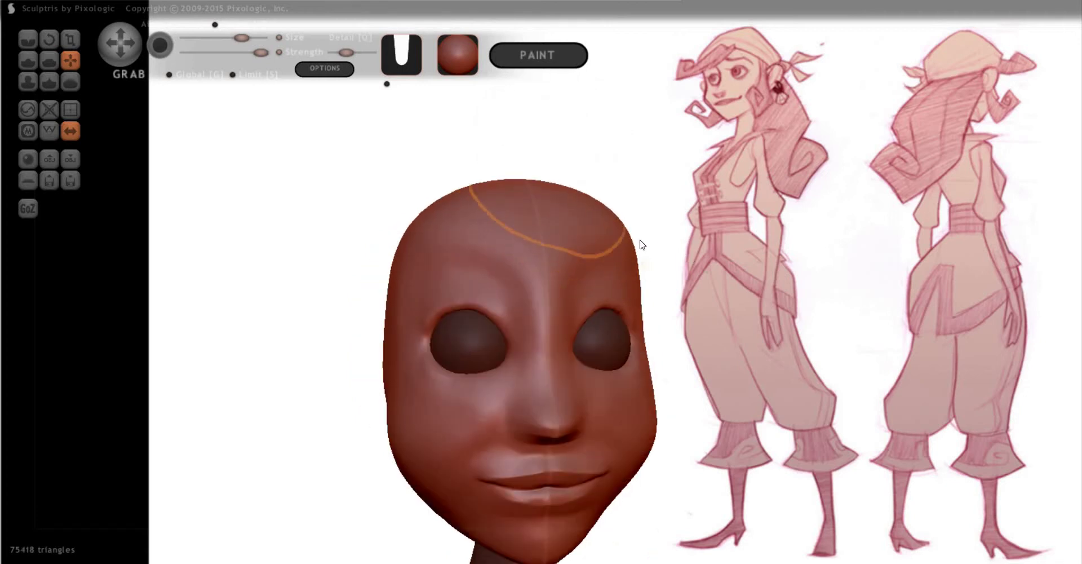
mouse_move(640, 242)
right_down()
mouse_move(620, 236)
mouse_move(609, 202)
mouse_move(648, 212)
right_up()
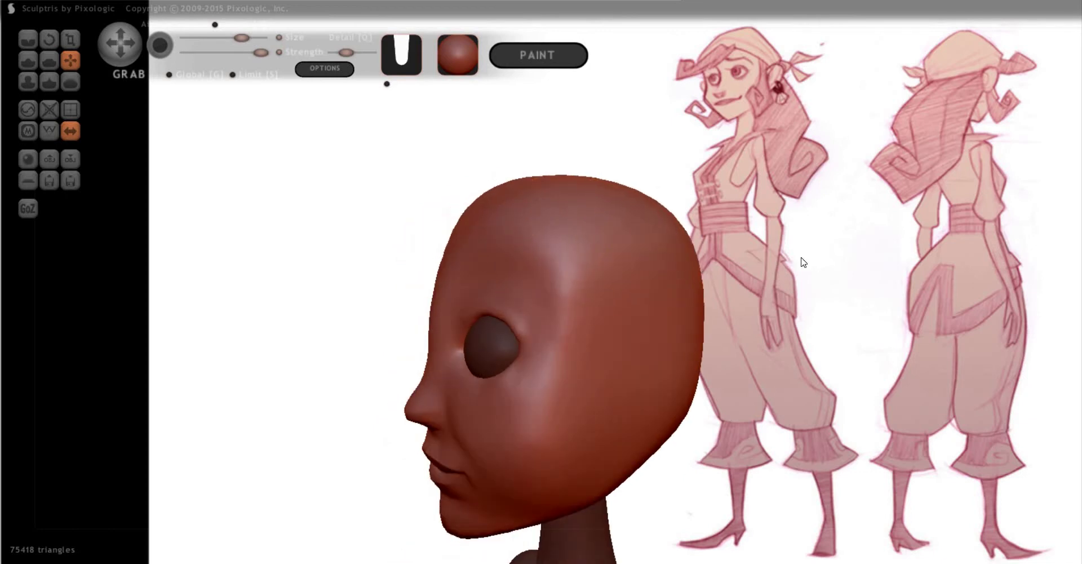
Reshape the upper back and top of the skull with Grab into a fuller, squarer cranium
mouse_move(800, 257)
right_down()
mouse_move(762, 302)
mouse_move(676, 250)
mouse_move(661, 224)
right_up()
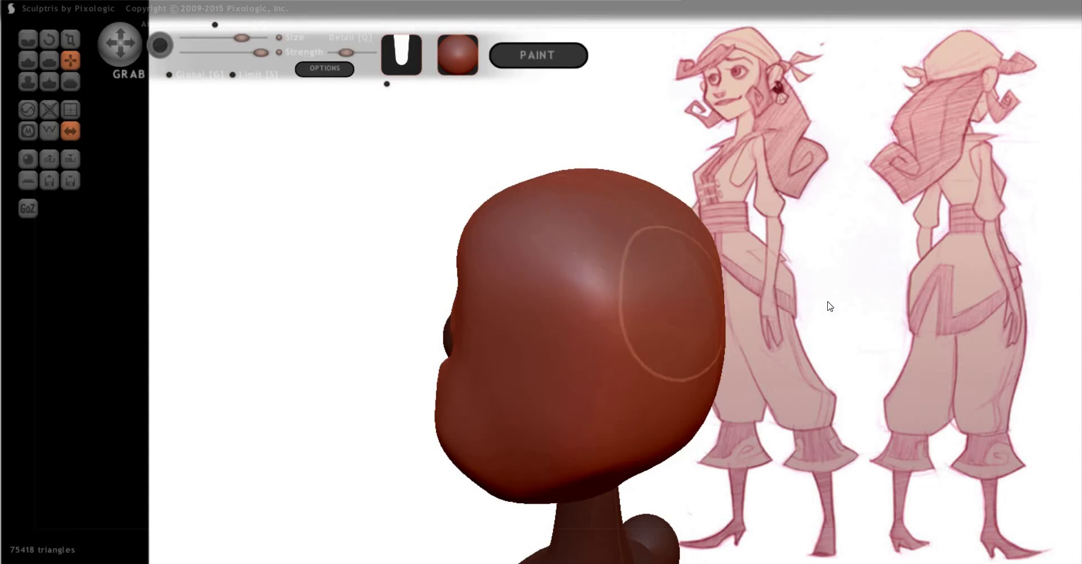
mouse_move(829, 305)
right_down()
mouse_move(676, 251)
mouse_move(725, 262)
right_up()
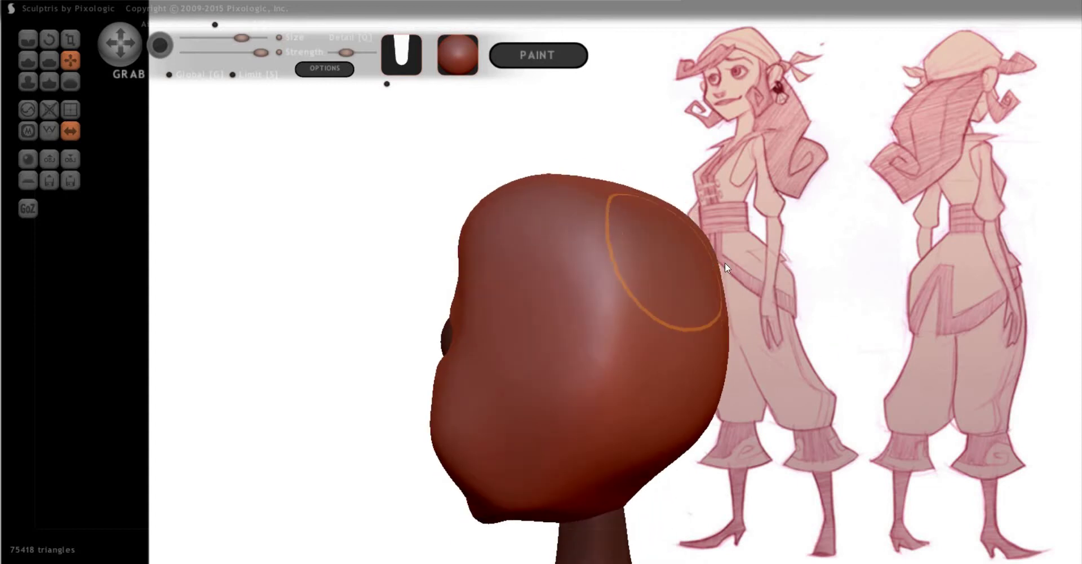
drag(725, 262, 689, 238)
mouse_move(610, 211)
right_down()
mouse_move(705, 198)
mouse_move(652, 198)
right_up()
mouse_move(652, 198)
mouse_down()
mouse_move(706, 204)
mouse_move(733, 225)
mouse_up()
mouse_move(734, 224)
right_down()
mouse_move(821, 248)
mouse_move(599, 181)
mouse_move(749, 250)
mouse_move(596, 145)
right_up()
mouse_move(625, 145)
mouse_down()
mouse_move(634, 226)
mouse_move(632, 186)
mouse_move(644, 178)
mouse_move(639, 137)
mouse_move(621, 123)
mouse_move(629, 108)
mouse_move(548, 104)
mouse_up()
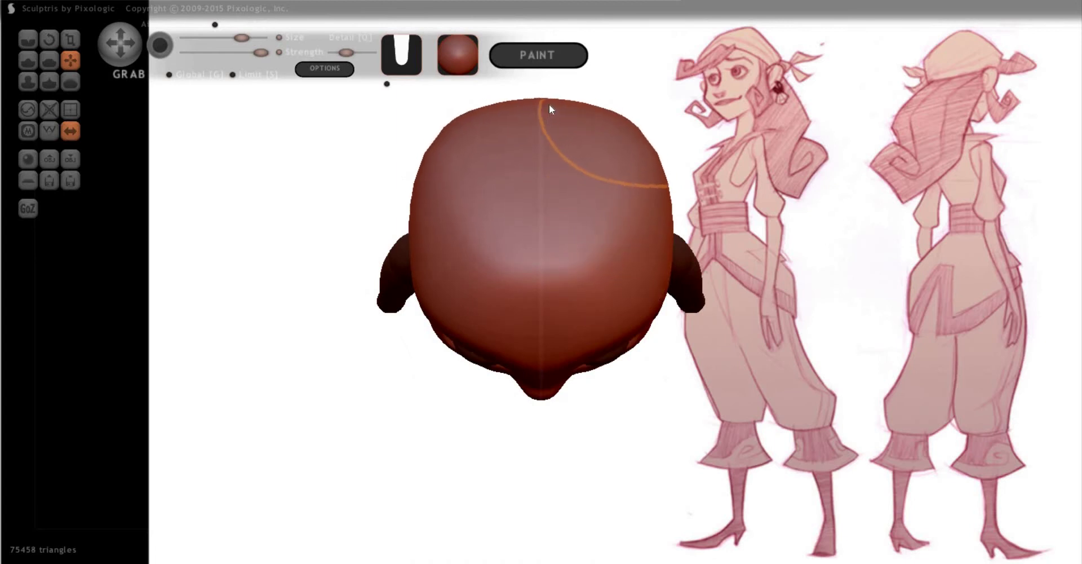
mouse_move(665, 107)
right_down()
mouse_move(702, 200)
mouse_move(673, 316)
right_up()
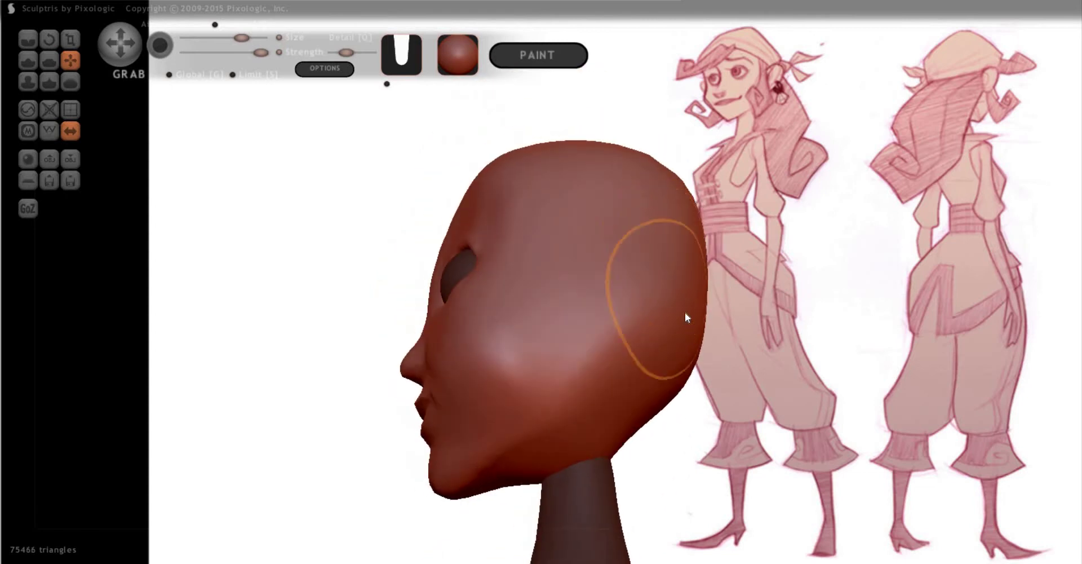
Mask a narrow, near-vertical strip on the side of the head at the ear's position, using a smaller brush
right_drag(789, 356, 697, 362)
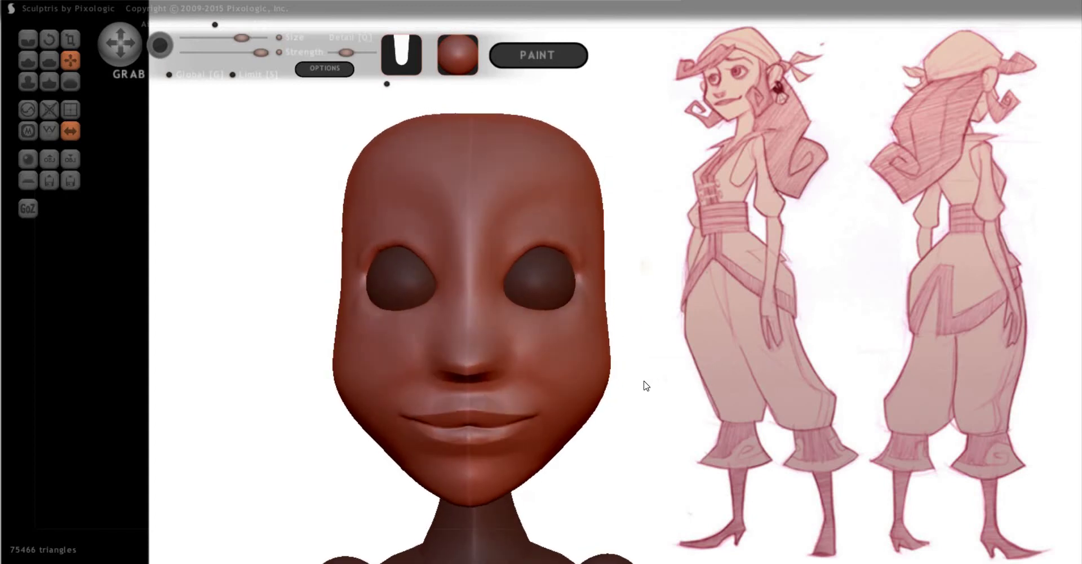
right_drag(645, 382, 670, 399)
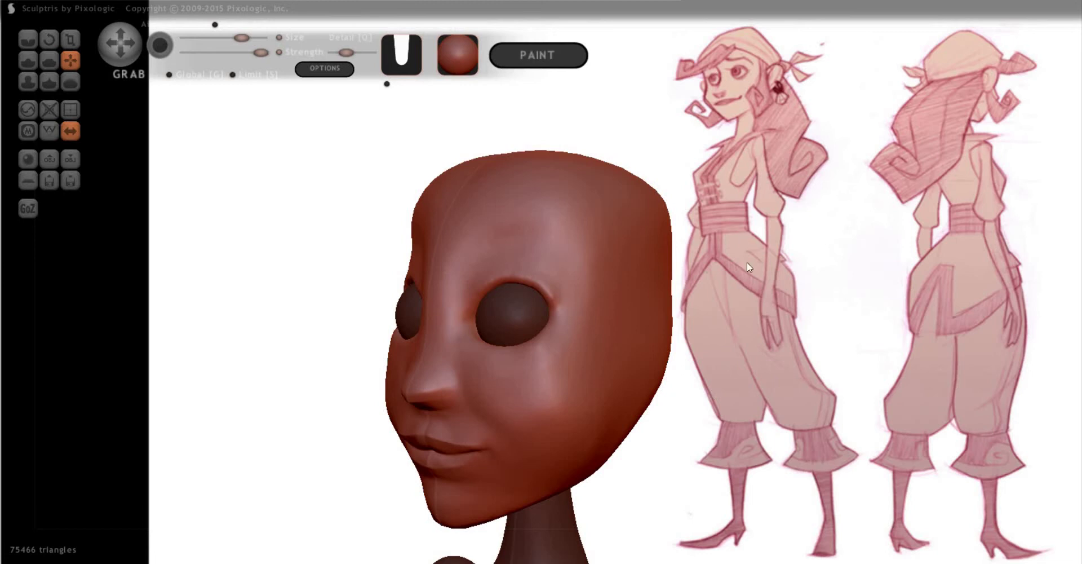
mouse_move(734, 326)
right_down()
mouse_move(654, 314)
mouse_move(676, 341)
right_up()
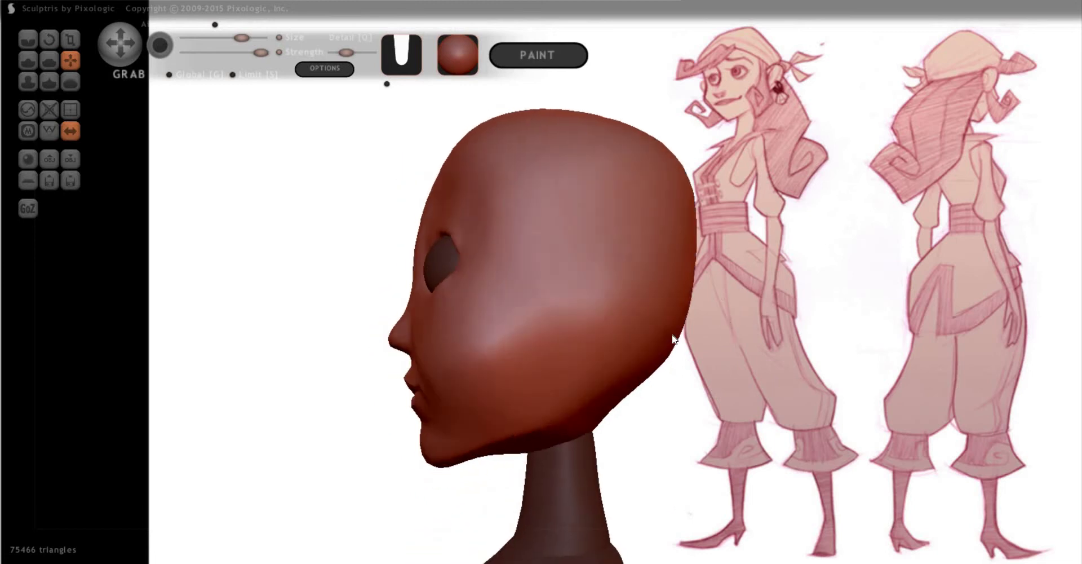
mouse_move(828, 387)
right_down()
mouse_move(891, 385)
mouse_move(592, 394)
mouse_move(485, 357)
right_up()
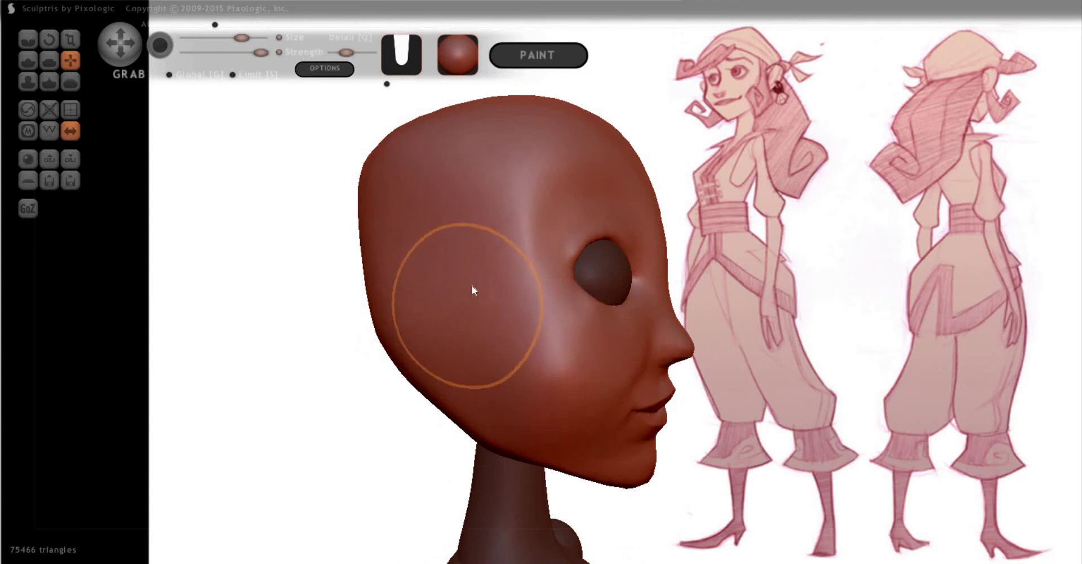
key(space)
drag(477, 259, 448, 336)
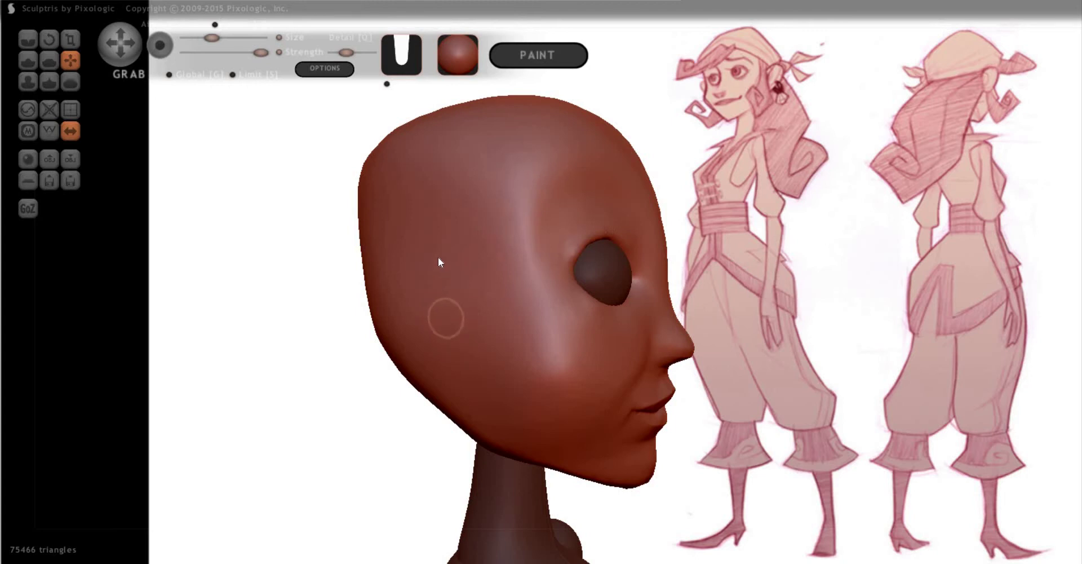
key(m)
drag(437, 259, 449, 316)
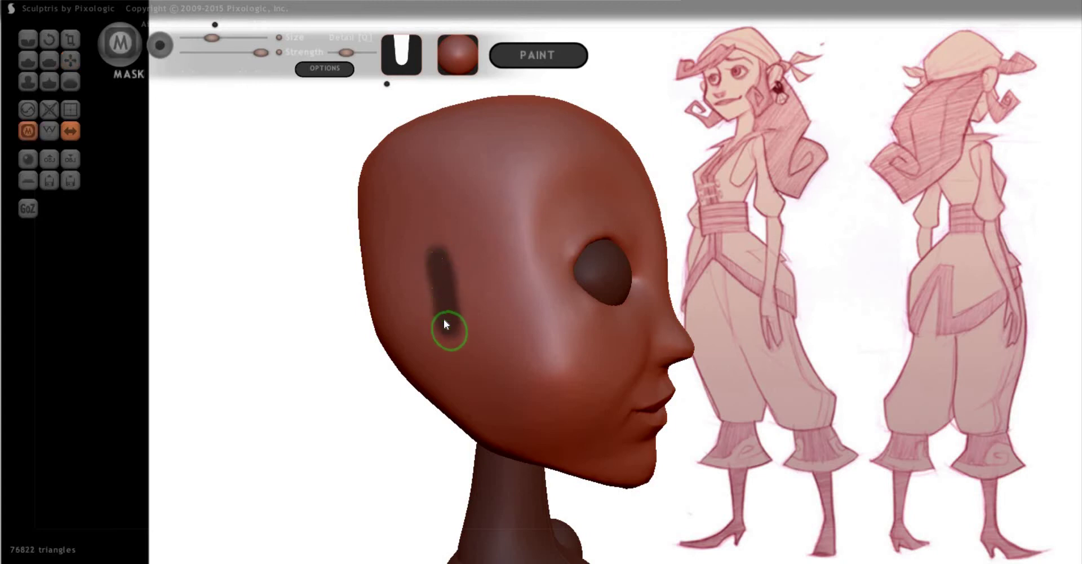
Invert the mask and inflate the exposed strip into a raised base shape for the ear
key(g)
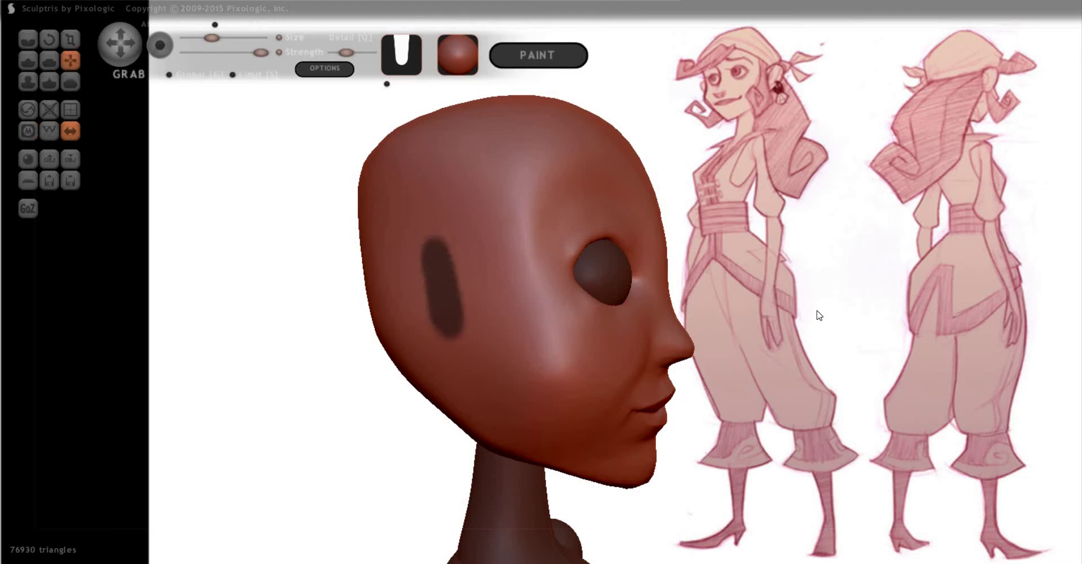
drag(799, 300, 780, 313)
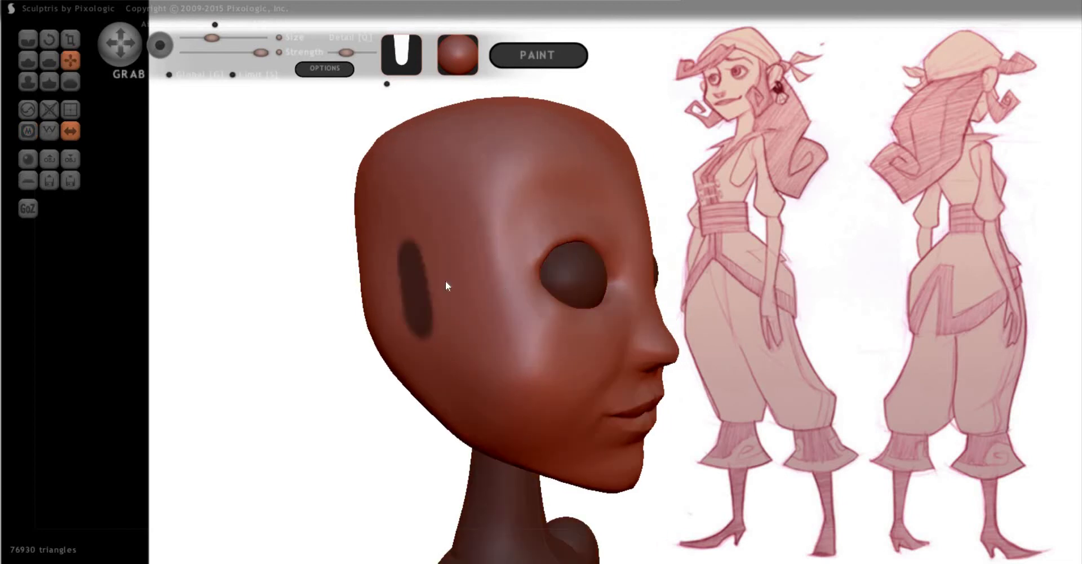
key(ctrl+i)
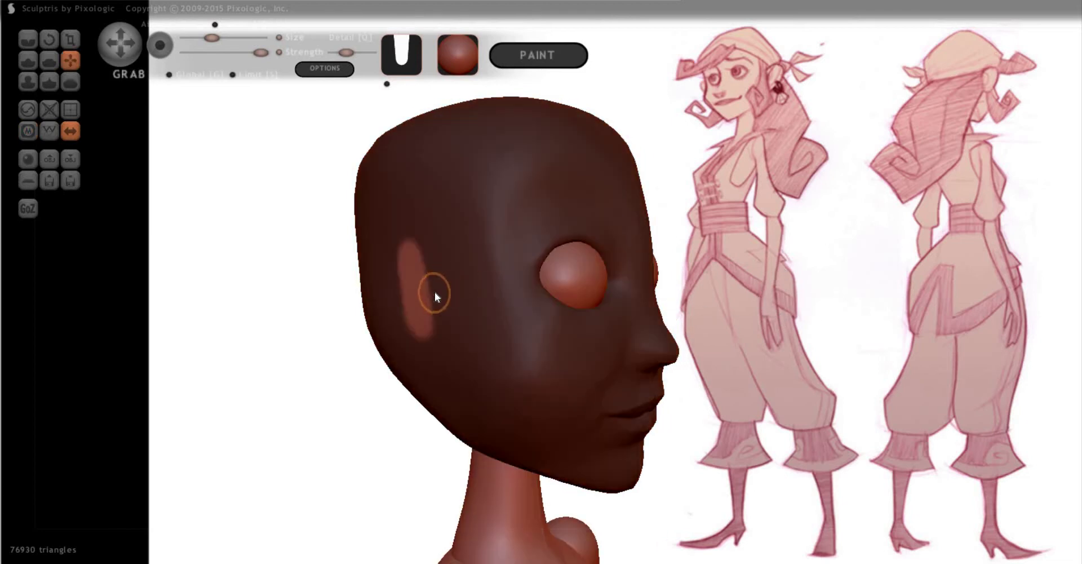
key(c)
key(space)
mouse_move(412, 231)
mouse_down()
mouse_move(415, 324)
mouse_move(405, 279)
mouse_move(423, 278)
mouse_up()
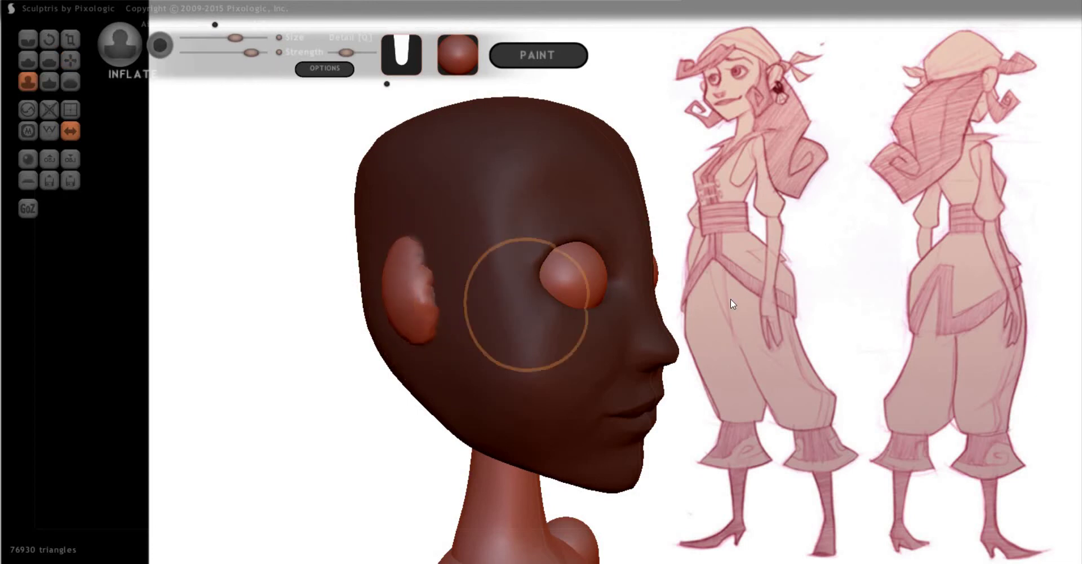
Pull the exposed ear base outward from the side of the head with Grab, adjusting the brush size
mouse_move(730, 299)
mouse_down()
mouse_move(815, 309)
mouse_move(701, 332)
mouse_move(426, 288)
mouse_up()
key(g)
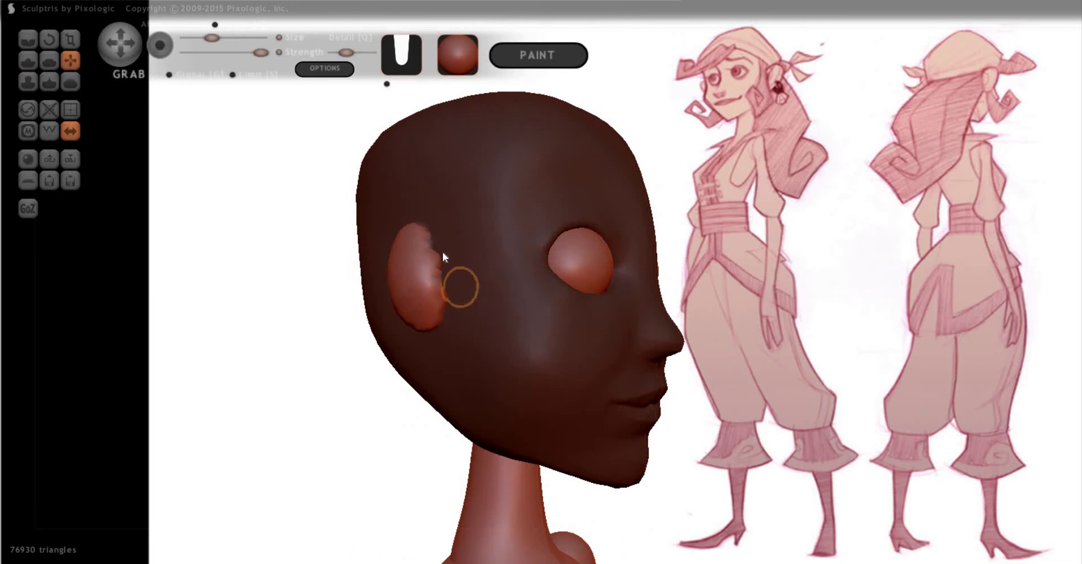
key(space)
mouse_move(476, 222)
mouse_down()
mouse_move(404, 277)
mouse_move(370, 276)
mouse_move(389, 278)
mouse_up()
mouse_move(467, 323)
mouse_down()
mouse_move(367, 328)
mouse_move(363, 318)
mouse_move(358, 333)
mouse_move(348, 325)
mouse_move(358, 294)
mouse_move(335, 251)
mouse_move(355, 289)
mouse_up()
mouse_move(249, 293)
mouse_down()
mouse_move(642, 285)
mouse_move(897, 374)
mouse_move(652, 408)
mouse_up()
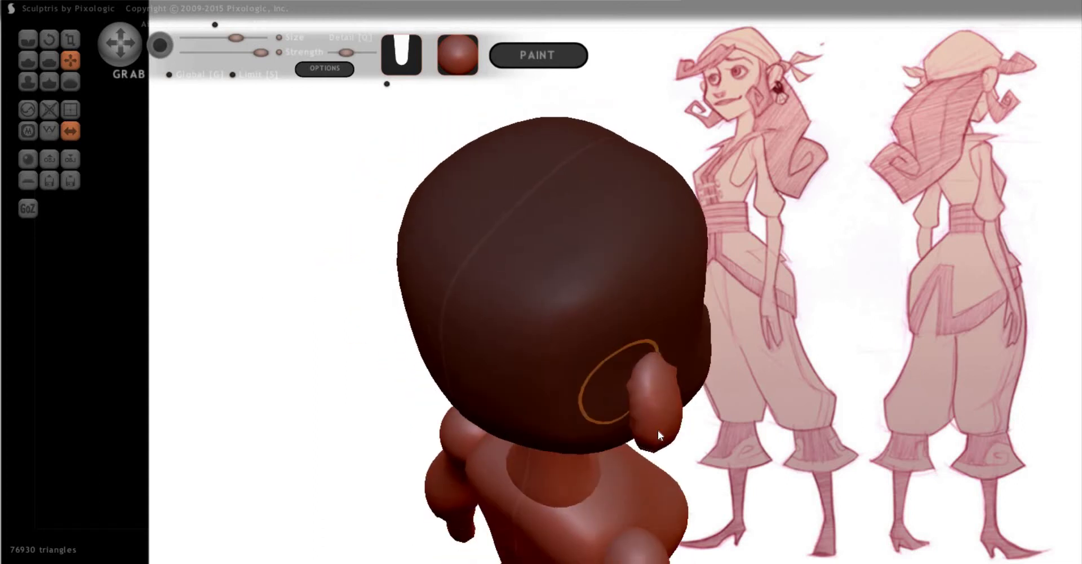
Enlarge the ear into a fuller flap with Scale and clear the mask from the head
key(t)
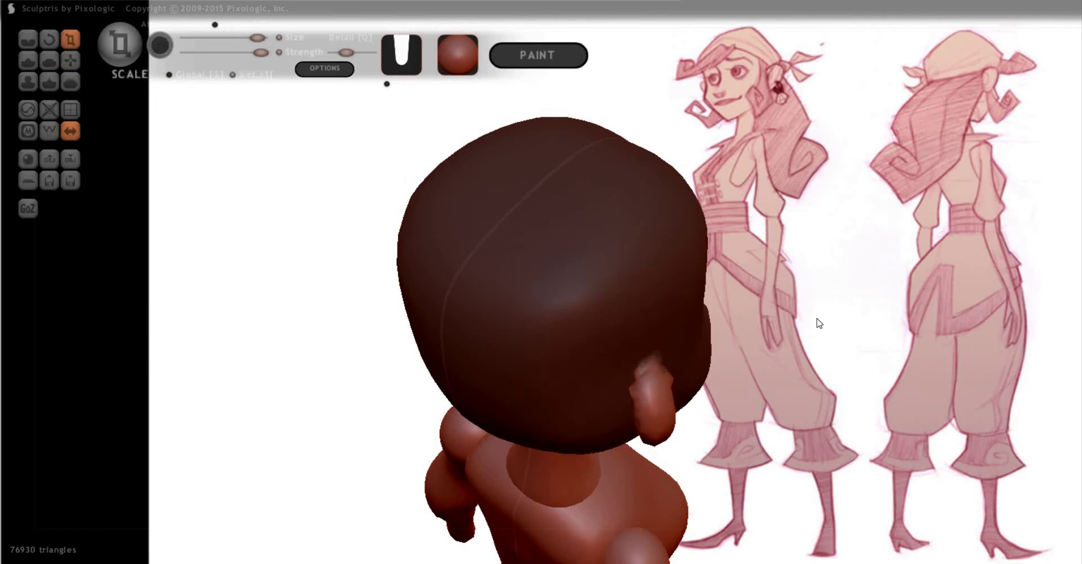
drag(817, 321, 394, 244)
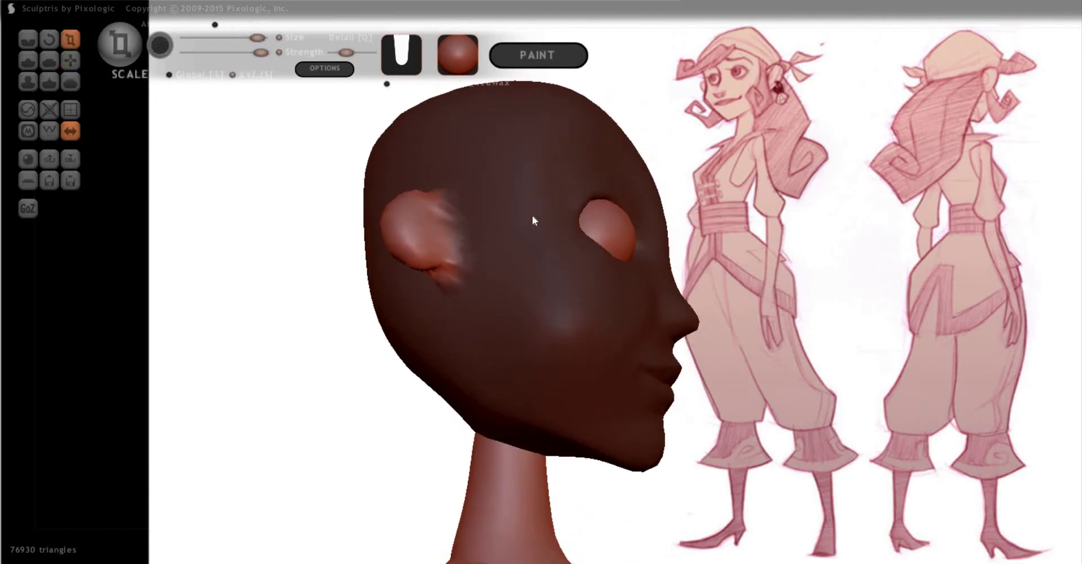
mouse_move(465, 229)
mouse_down()
mouse_move(430, 256)
mouse_move(401, 210)
mouse_move(405, 247)
mouse_move(420, 255)
mouse_move(411, 243)
mouse_move(848, 291)
mouse_move(926, 342)
mouse_move(743, 350)
mouse_move(641, 336)
mouse_up()
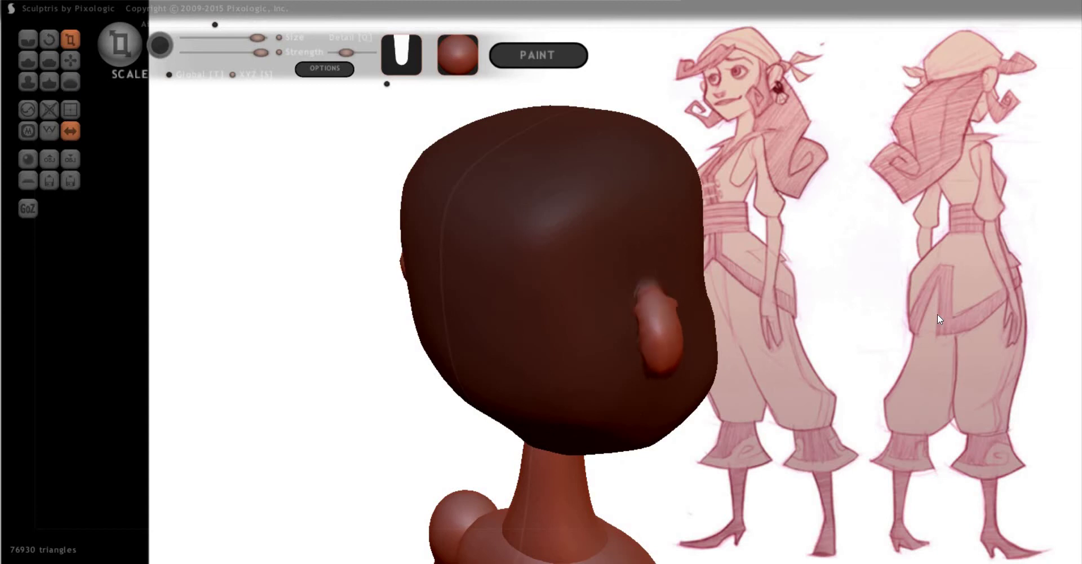
drag(938, 319, 861, 330)
mouse_move(466, 312)
mouse_down()
mouse_move(443, 296)
mouse_move(719, 302)
mouse_up()
drag(855, 317, 411, 306)
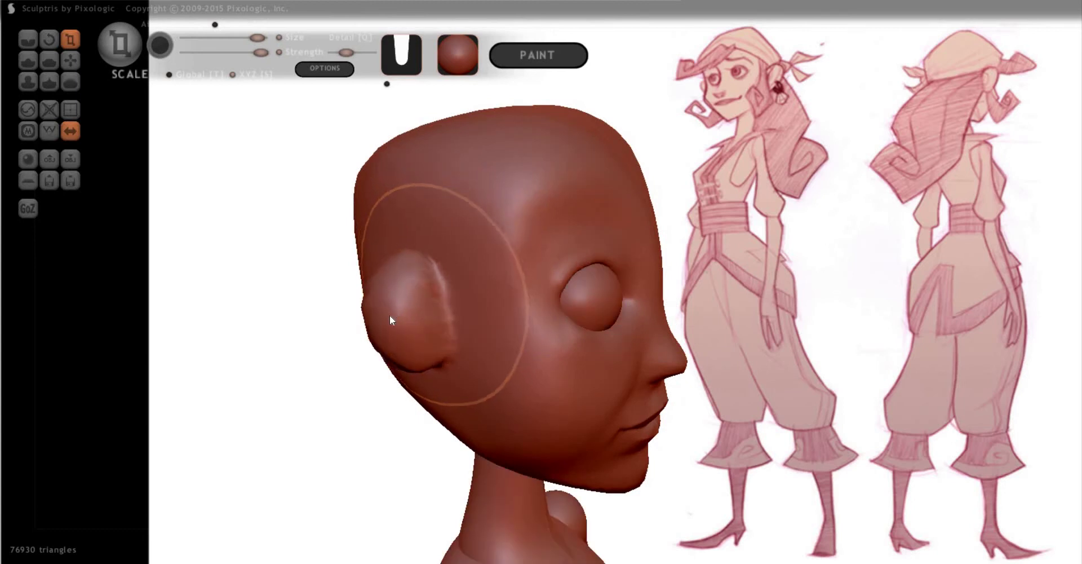
Refine the size of the ears from behind with a smaller Scale brush
mouse_move(911, 313)
mouse_down()
mouse_move(937, 366)
mouse_move(977, 323)
mouse_move(878, 374)
mouse_move(926, 335)
mouse_move(699, 282)
mouse_up()
key(space)
drag(703, 243, 730, 253)
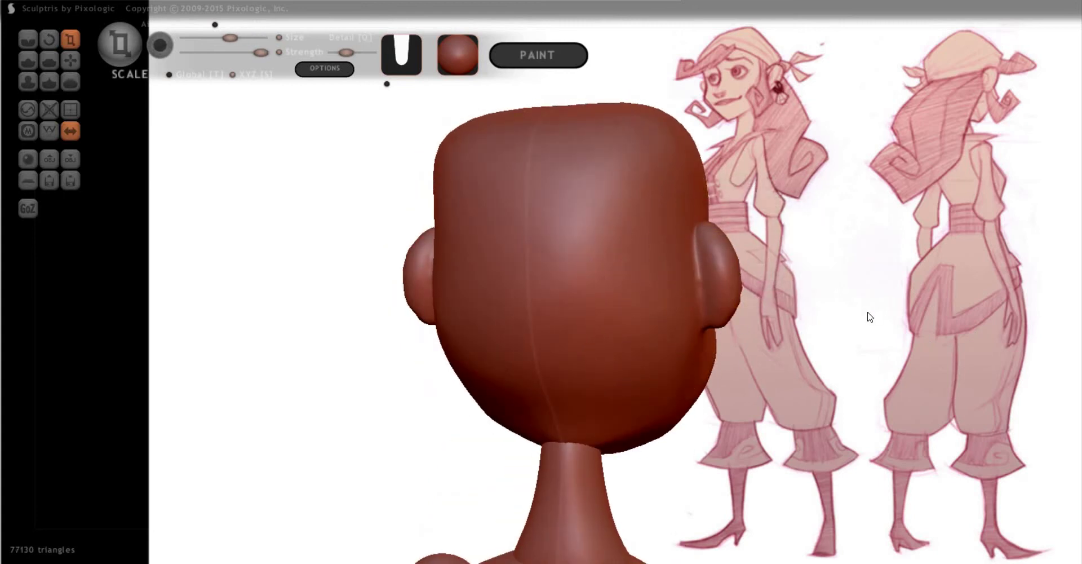
Pull the upper edges of the ears farther out from the head with Grab, working from the back view
drag(869, 315, 744, 358)
scroll(677, 266, up, 4)
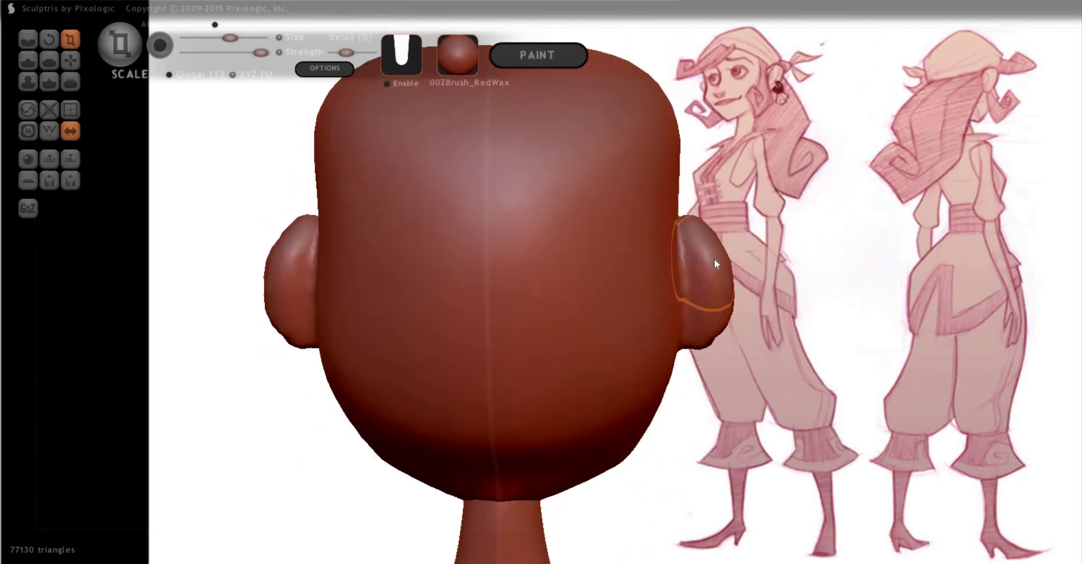
key(g)
key(space)
mouse_move(742, 178)
mouse_down()
mouse_move(714, 257)
mouse_move(802, 242)
mouse_up()
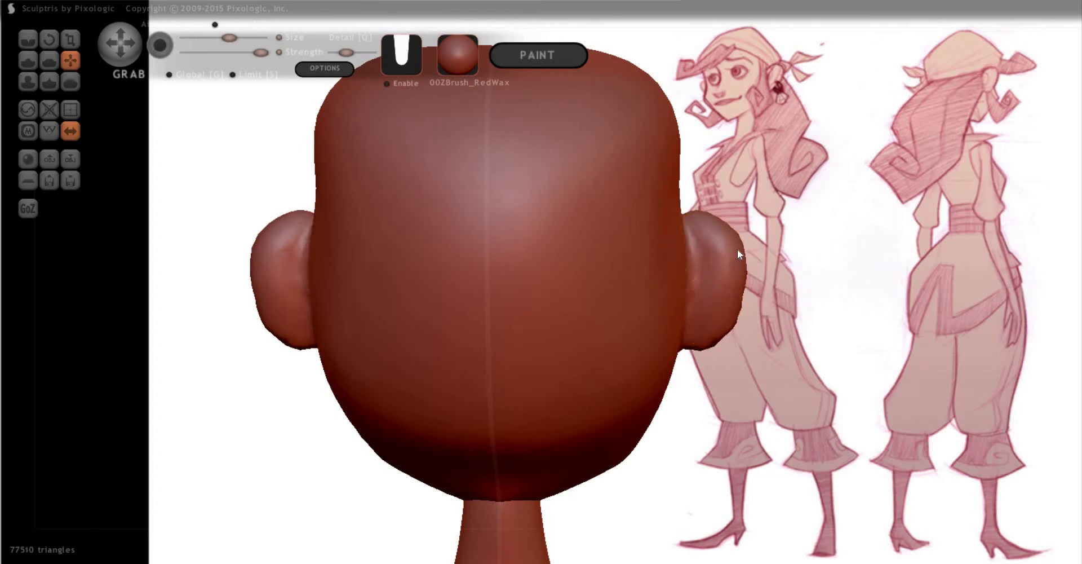
mouse_move(738, 249)
mouse_down()
mouse_move(751, 253)
mouse_move(710, 263)
mouse_up()
Shape the ear's rim with Inflate and build up its lower back edge with Draw
mouse_move(496, 286)
right_down()
mouse_move(506, 303)
mouse_move(488, 317)
right_up()
mouse_move(486, 312)
mouse_down()
mouse_move(508, 316)
mouse_move(468, 337)
mouse_move(496, 323)
mouse_up()
key(c)
mouse_move(496, 323)
right_down()
mouse_move(613, 320)
mouse_move(578, 300)
right_up()
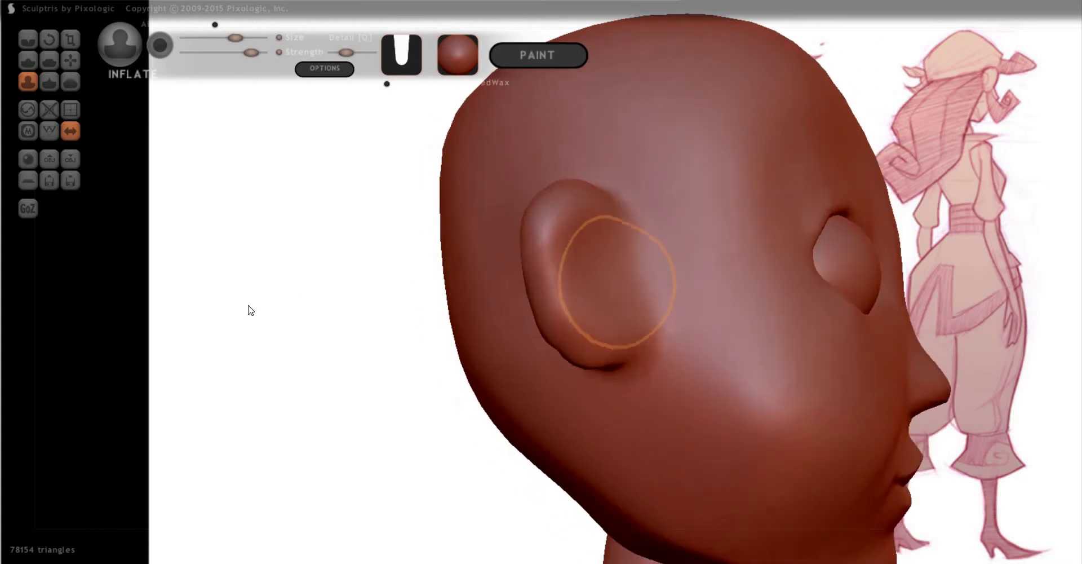
key(d)
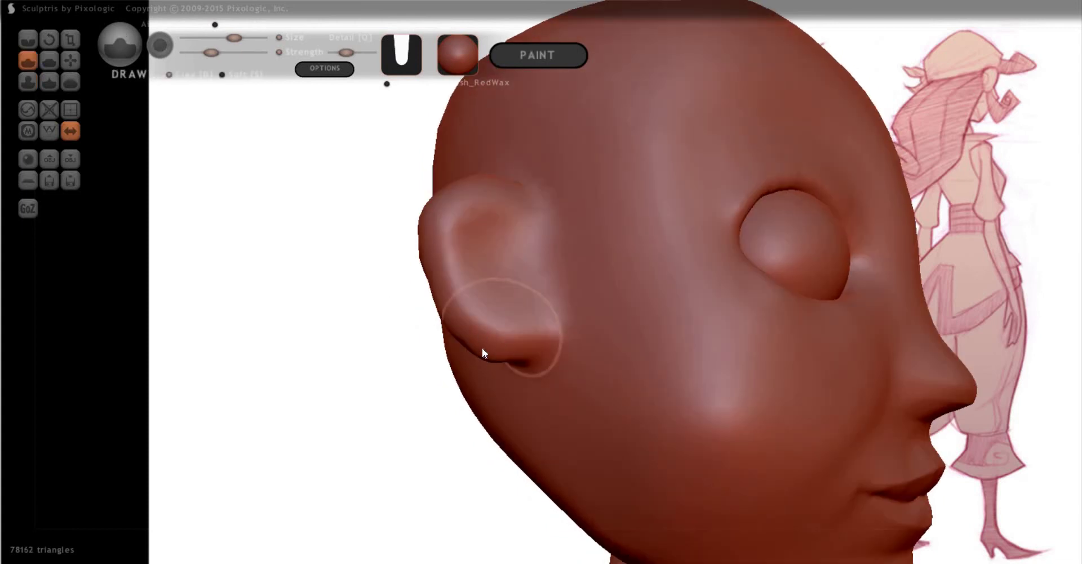
mouse_move(483, 353)
mouse_down()
mouse_move(430, 302)
mouse_move(425, 242)
mouse_up()
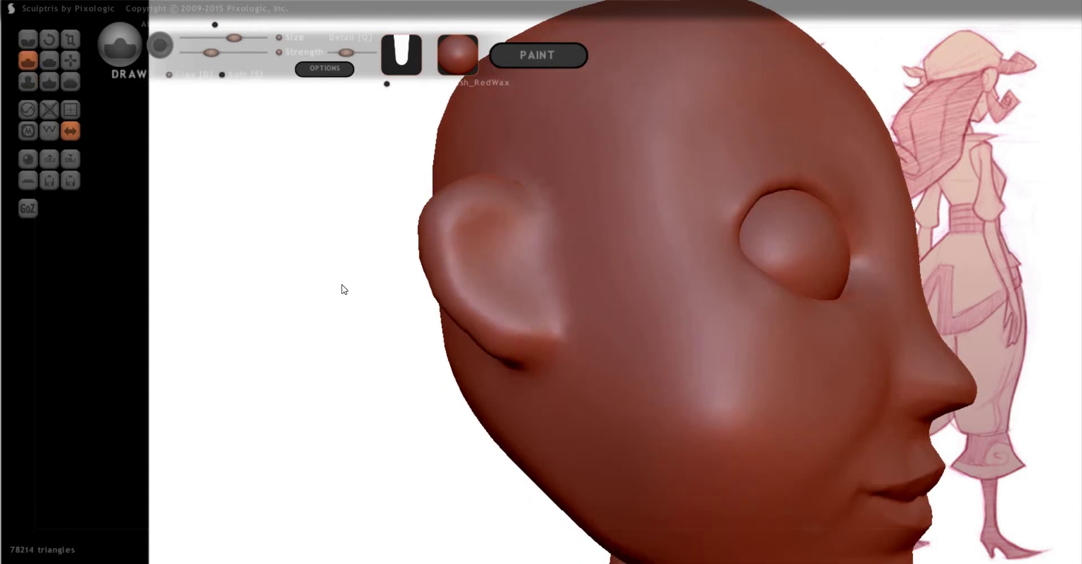
right_drag(666, 337, 683, 265)
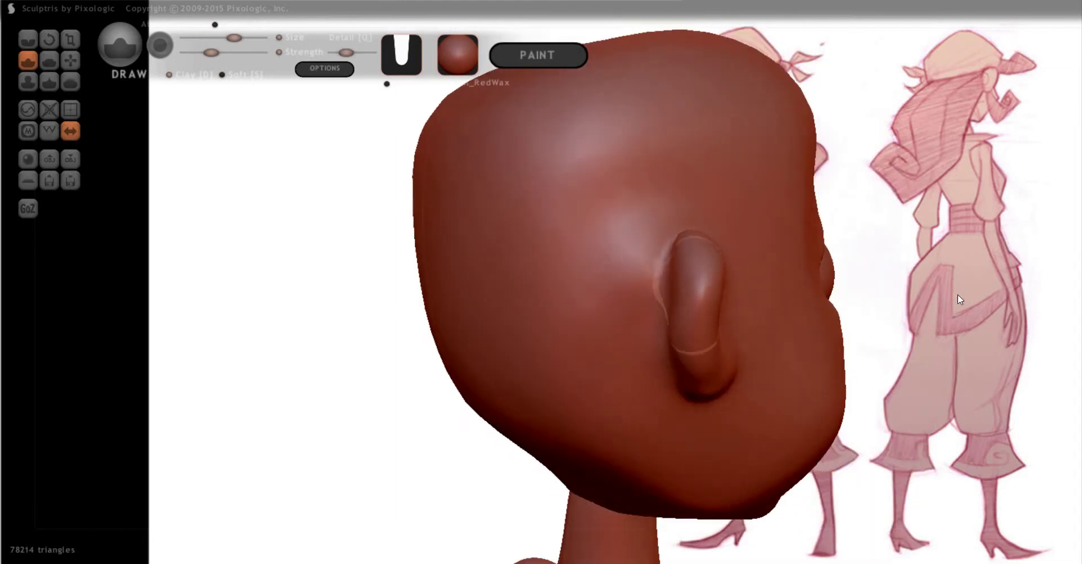
right_drag(958, 295, 704, 272)
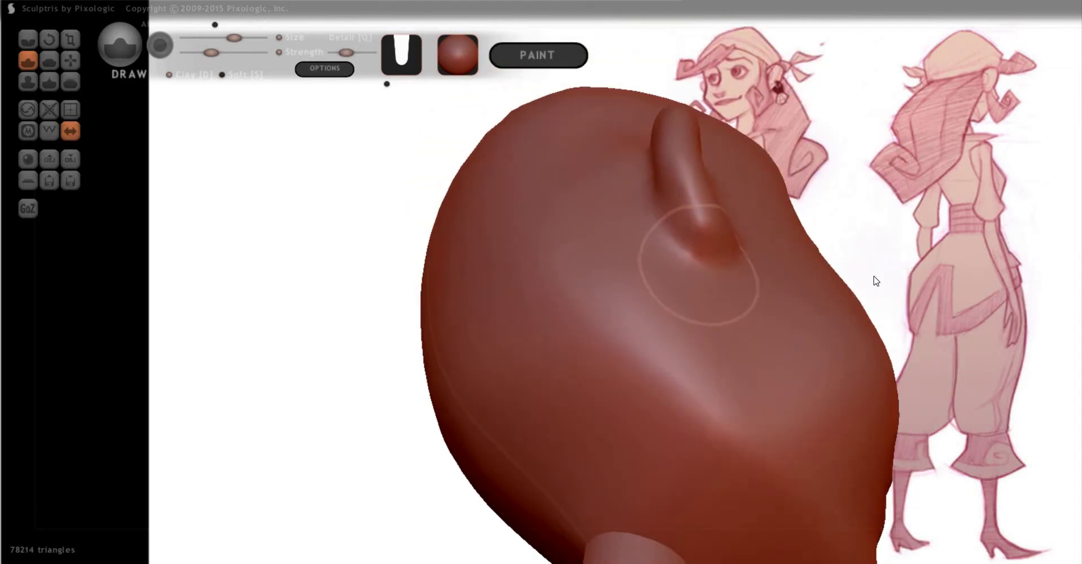
Pinch along the back edge of the ear to thin and sharpen its rim
key(p)
drag(686, 178, 689, 226)
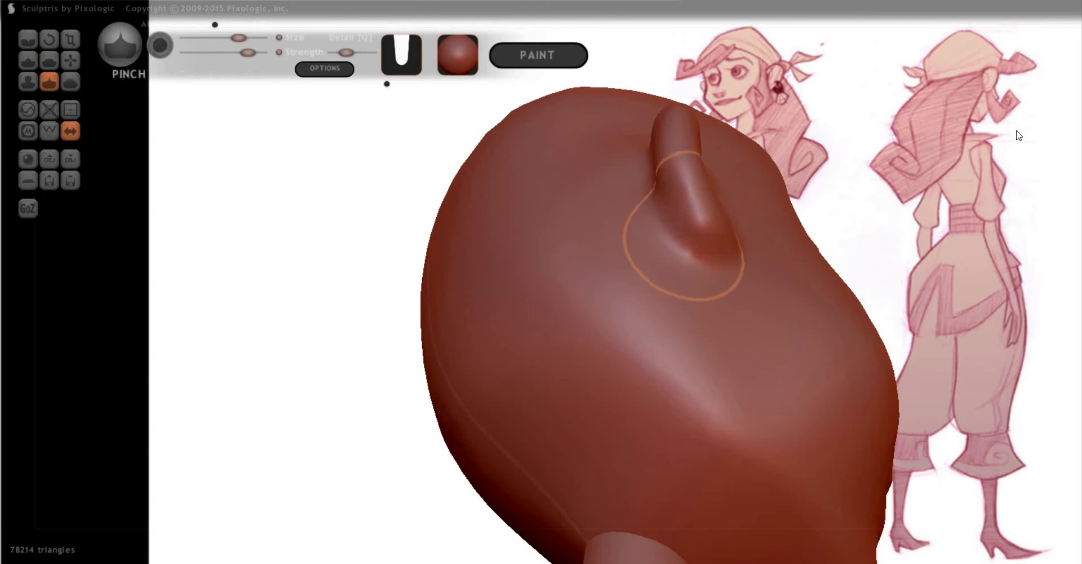
right_drag(733, 347, 686, 292)
drag(683, 206, 687, 316)
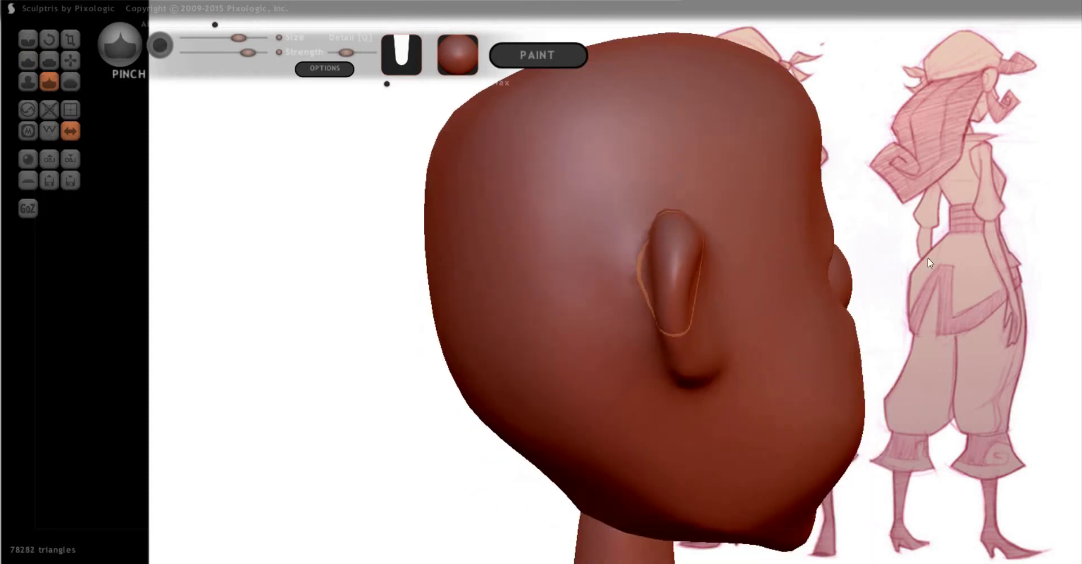
right_drag(549, 345, 524, 355)
drag(516, 330, 527, 333)
right_drag(455, 333, 461, 347)
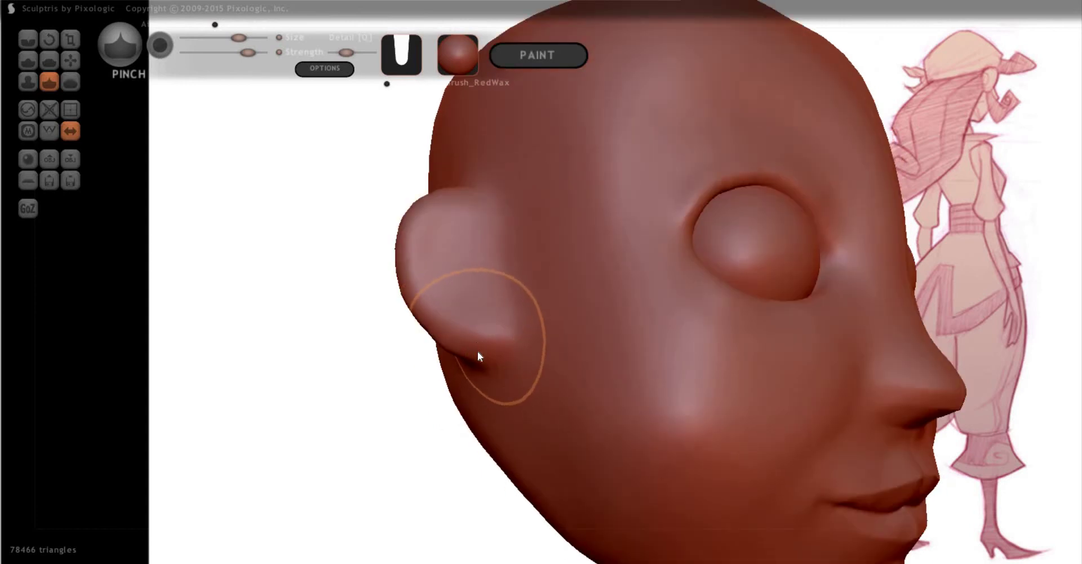
Pull the earlobe downward and adjust the ear's outline with Grab
key(g)
drag(480, 350, 482, 377)
right_drag(823, 390, 760, 391)
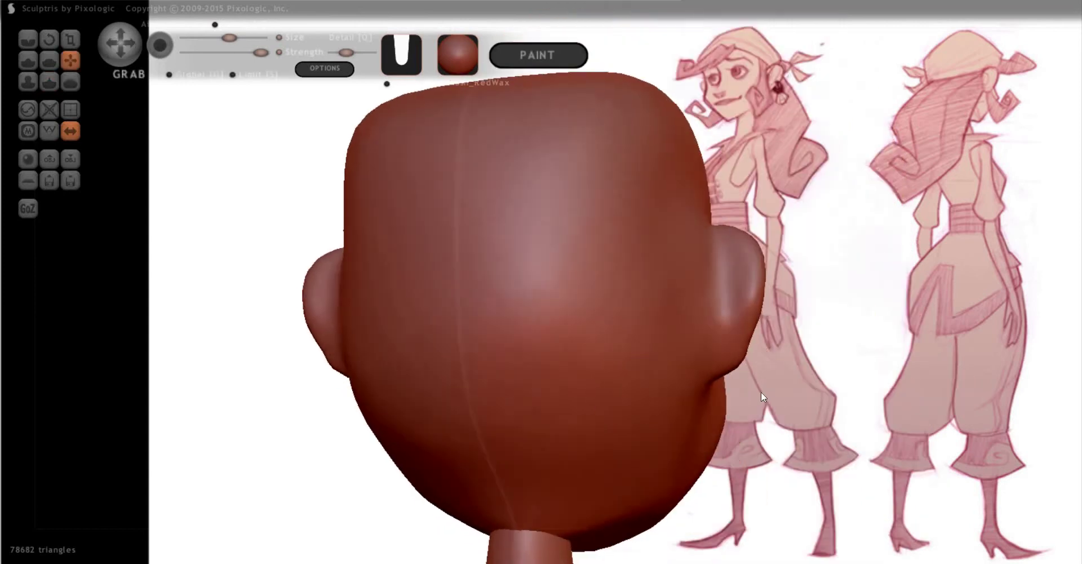
right_drag(505, 357, 436, 316)
mouse_move(437, 321)
mouse_down()
mouse_move(423, 287)
mouse_move(409, 286)
mouse_move(338, 316)
mouse_up()
right_drag(576, 335, 553, 266)
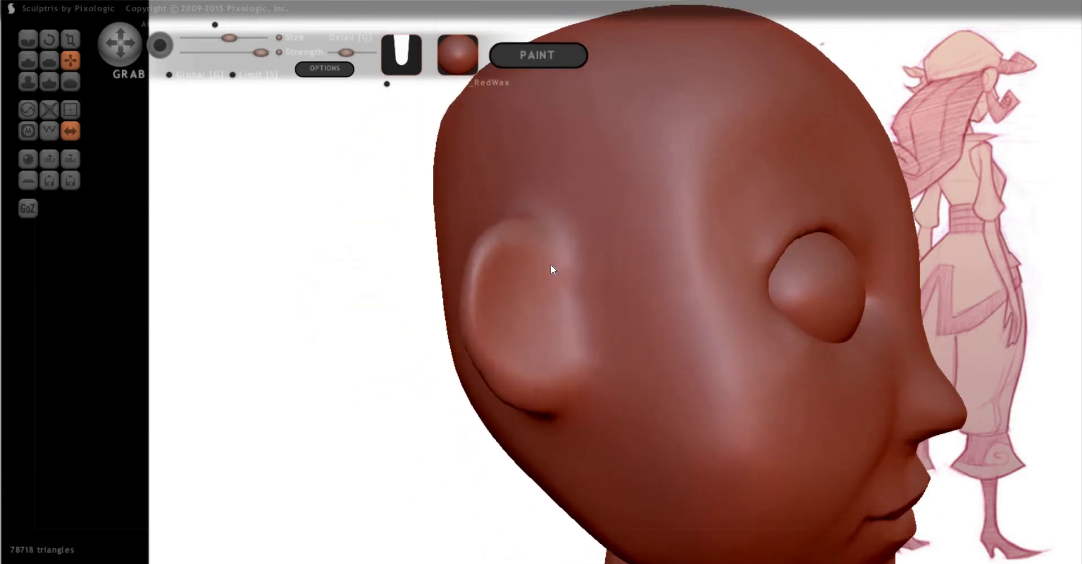
Tighten the ear's top, back edge and lobe with a smaller Pinch brush
right_drag(448, 367, 634, 344)
key(p)
mouse_move(664, 330)
mouse_down()
mouse_move(677, 272)
mouse_move(631, 293)
mouse_up()
key(space)
drag(667, 326, 699, 288)
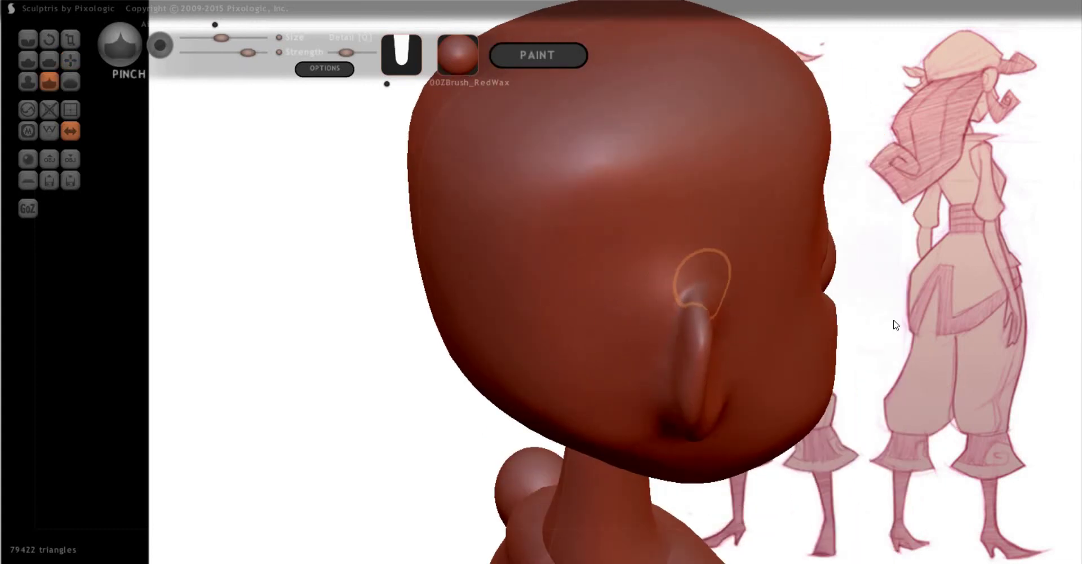
right_drag(527, 322, 553, 320)
mouse_move(558, 316)
mouse_down()
mouse_move(576, 328)
mouse_move(584, 368)
mouse_move(560, 310)
mouse_move(575, 327)
mouse_up()
mouse_move(403, 370)
right_down()
mouse_move(474, 401)
mouse_move(498, 385)
right_up()
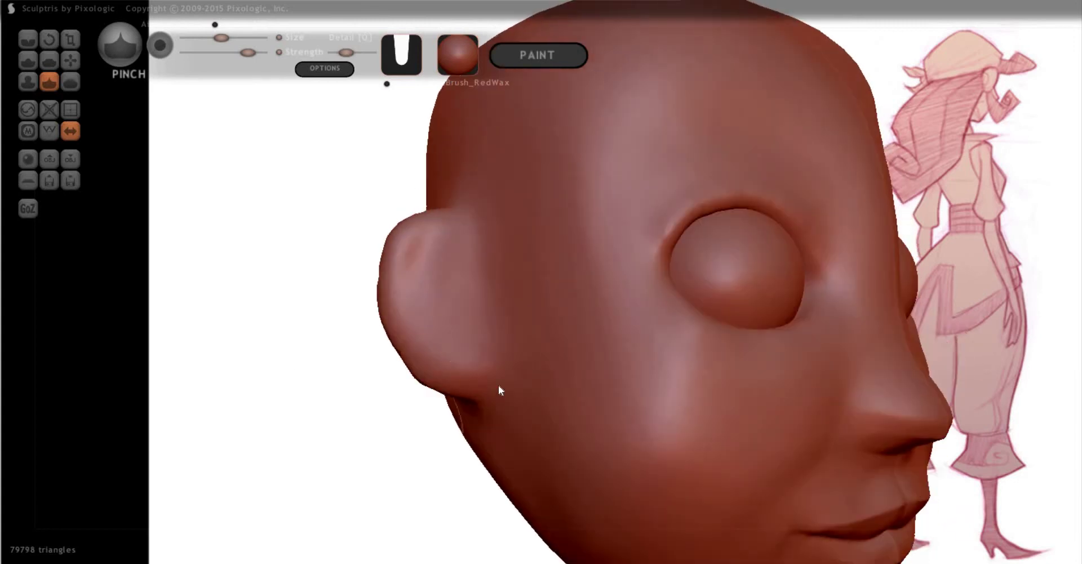
mouse_move(498, 384)
mouse_down()
mouse_move(473, 400)
mouse_move(500, 363)
mouse_up()
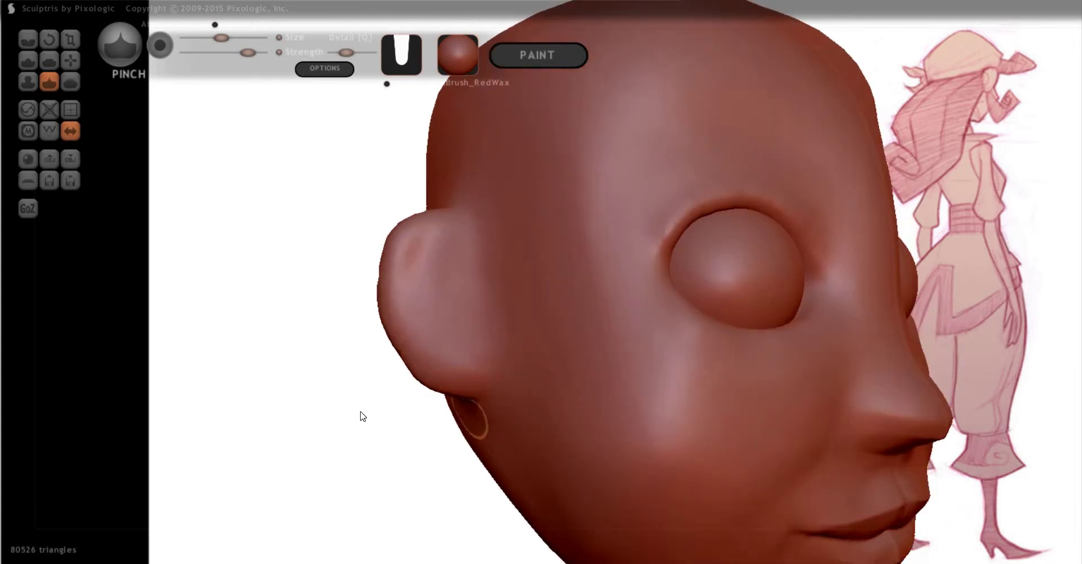
Crease beneath the earlobe and along the back of the ear to separate it from the head
key(c)
right_drag(473, 411, 524, 364)
drag(524, 365, 466, 387)
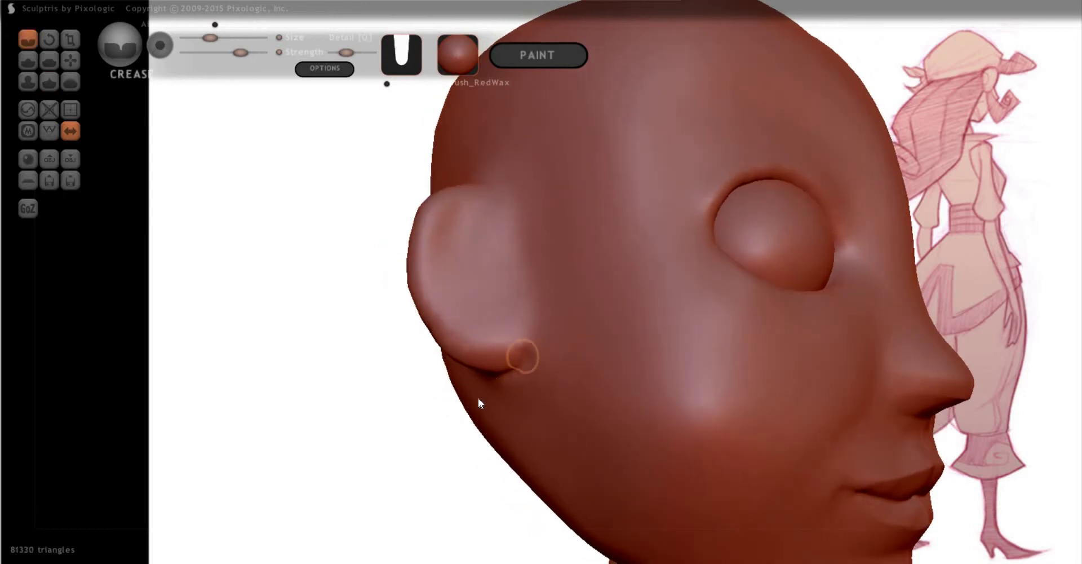
right_drag(663, 276, 714, 249)
mouse_move(709, 256)
mouse_down()
mouse_move(695, 290)
mouse_move(699, 383)
mouse_up()
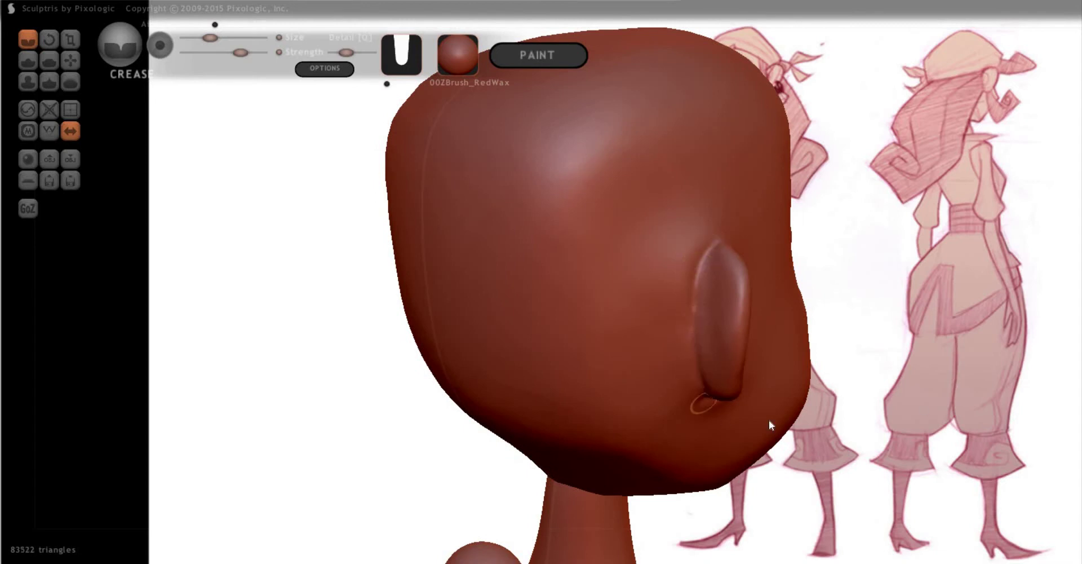
right_drag(648, 361, 532, 302)
mouse_move(525, 301)
mouse_down()
mouse_move(558, 309)
mouse_move(567, 331)
mouse_move(531, 290)
mouse_move(571, 342)
mouse_move(553, 333)
mouse_move(542, 293)
mouse_move(573, 345)
mouse_up()
right_drag(572, 348, 579, 358)
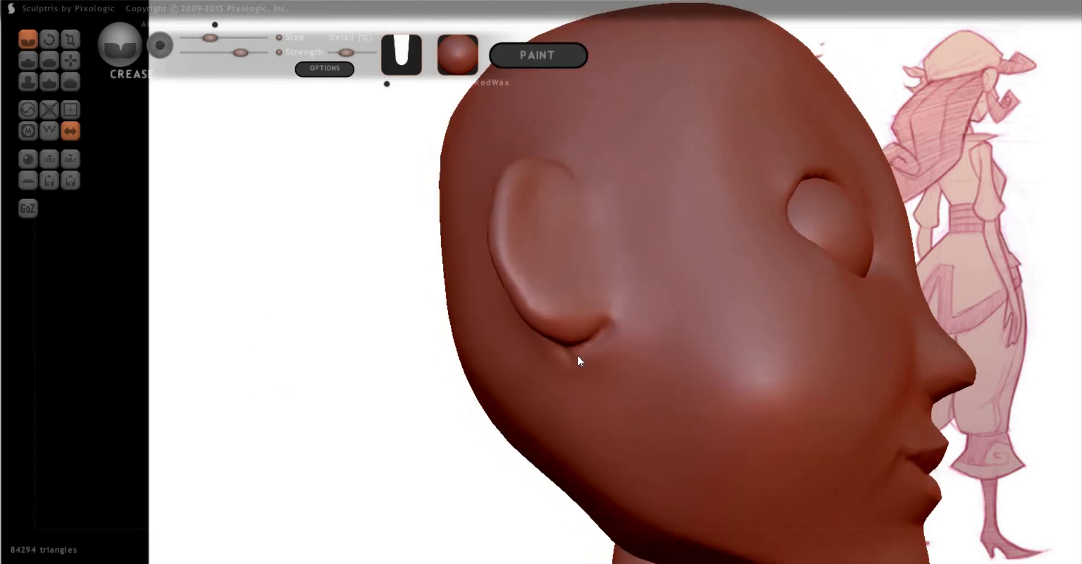
Adjust the ear's outer contour from the front with a resized Grab brush, pulling its upper edge outward
scroll(316, 385, up, 2)
right_drag(317, 385, 367, 278)
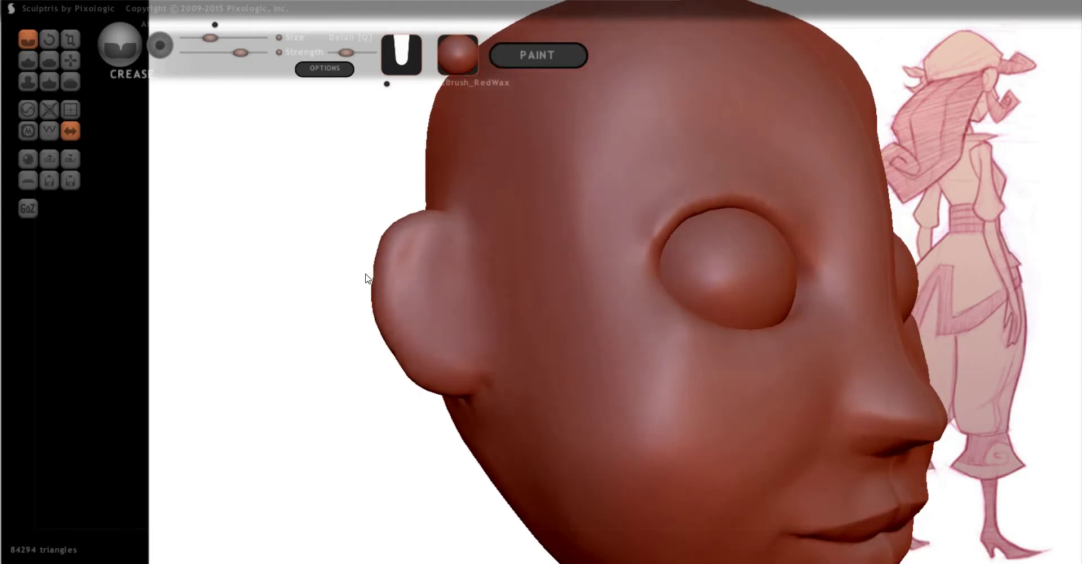
key(g)
key(space)
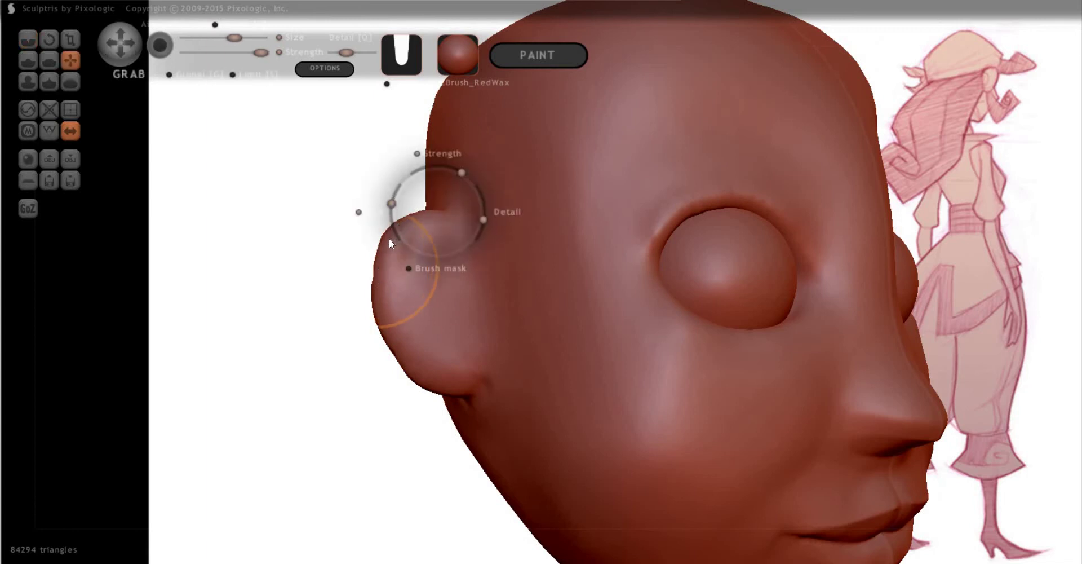
shift+right_drag(304, 355, 212, 329)
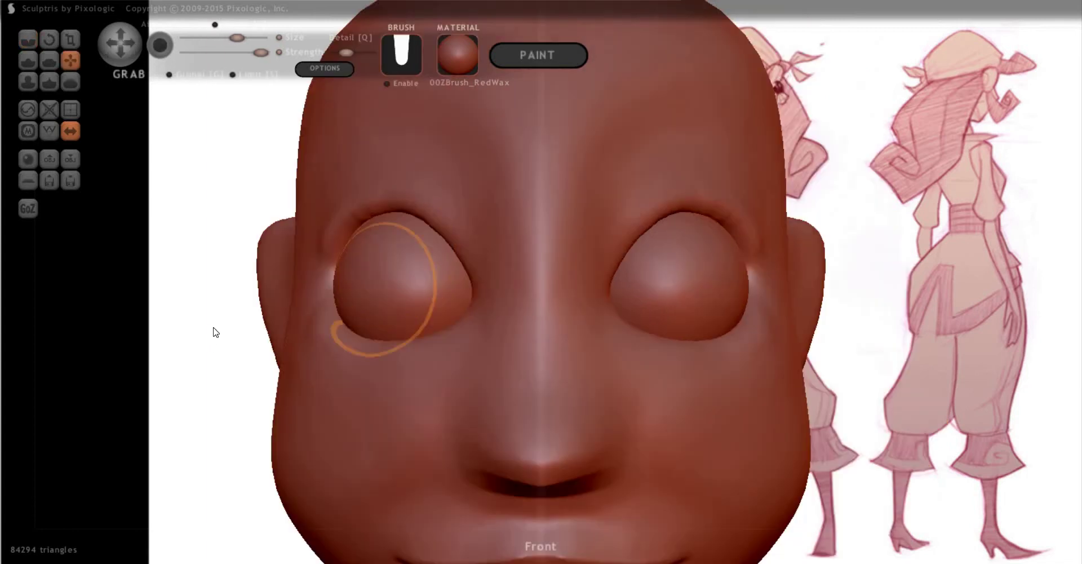
mouse_move(307, 344)
right_down()
mouse_move(336, 283)
mouse_move(316, 280)
right_up()
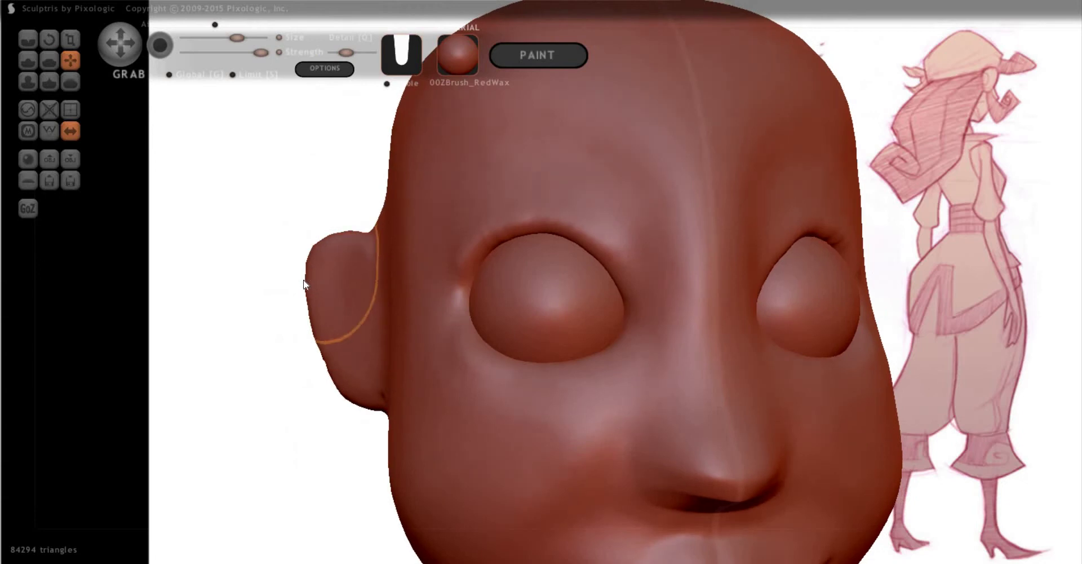
drag(336, 374, 331, 381)
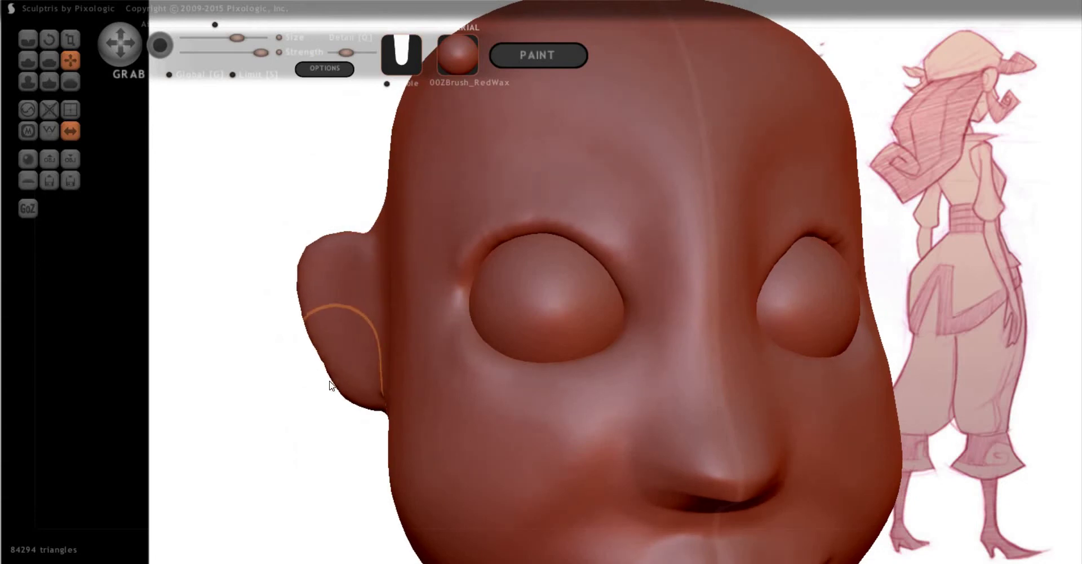
right_drag(316, 343, 276, 340)
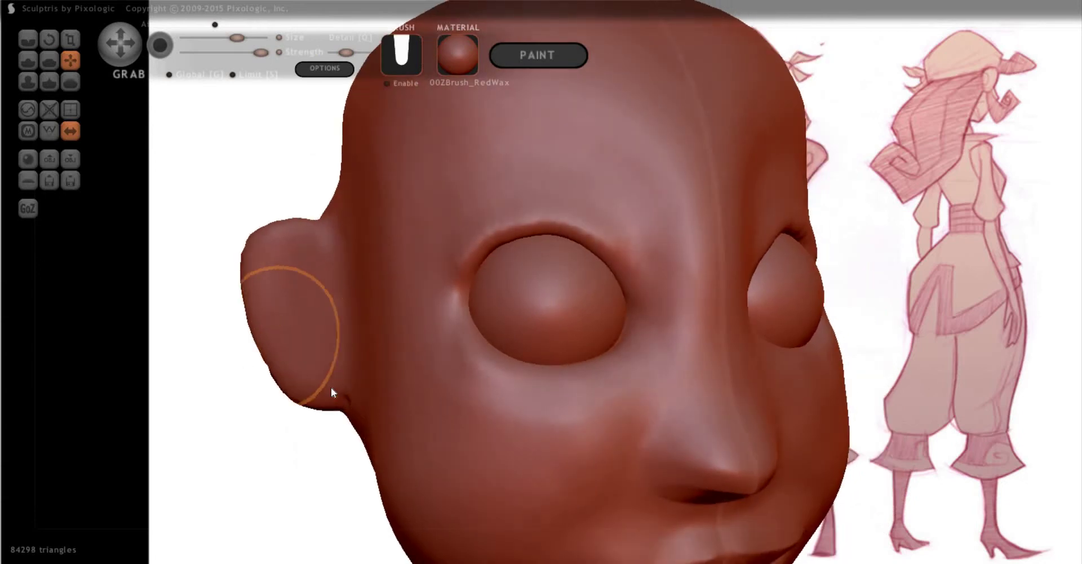
mouse_move(604, 407)
right_down()
mouse_move(722, 384)
mouse_move(401, 354)
right_up()
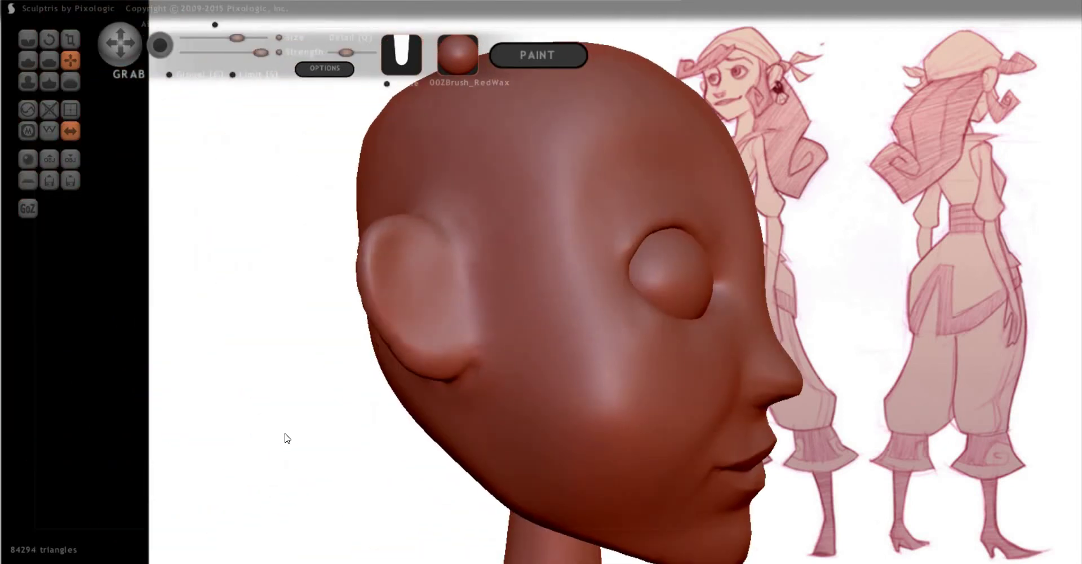
Enlarge the Grab brush and move the whole ear slightly lower on the side of the head
mouse_move(333, 444)
right_down()
mouse_move(314, 437)
mouse_move(375, 435)
mouse_move(225, 406)
mouse_move(301, 424)
mouse_move(277, 414)
mouse_move(796, 417)
mouse_move(836, 375)
right_up()
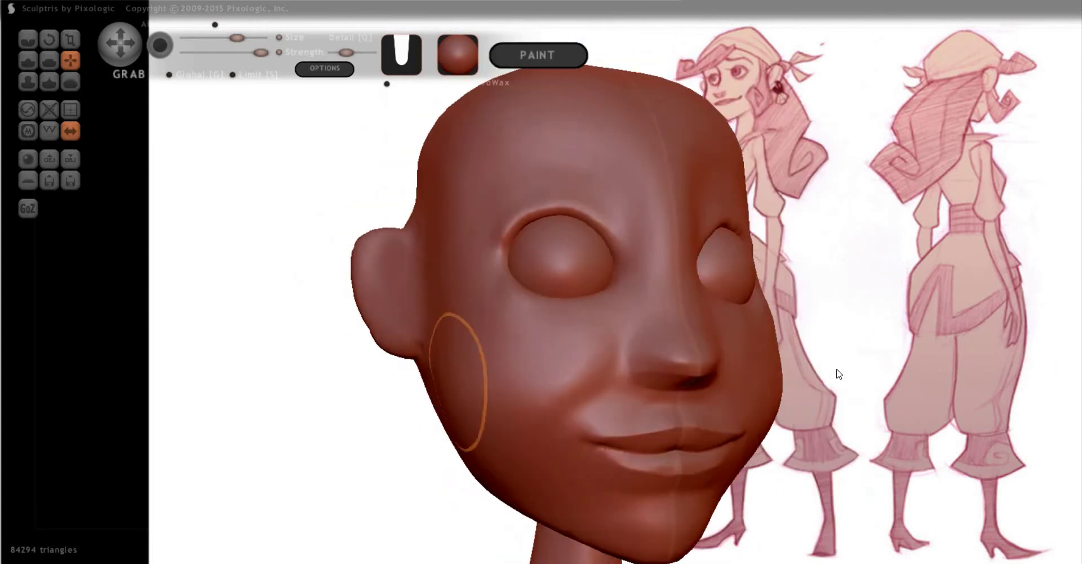
right_drag(420, 374, 238, 375)
right_drag(359, 375, 257, 359)
right_drag(370, 332, 425, 220)
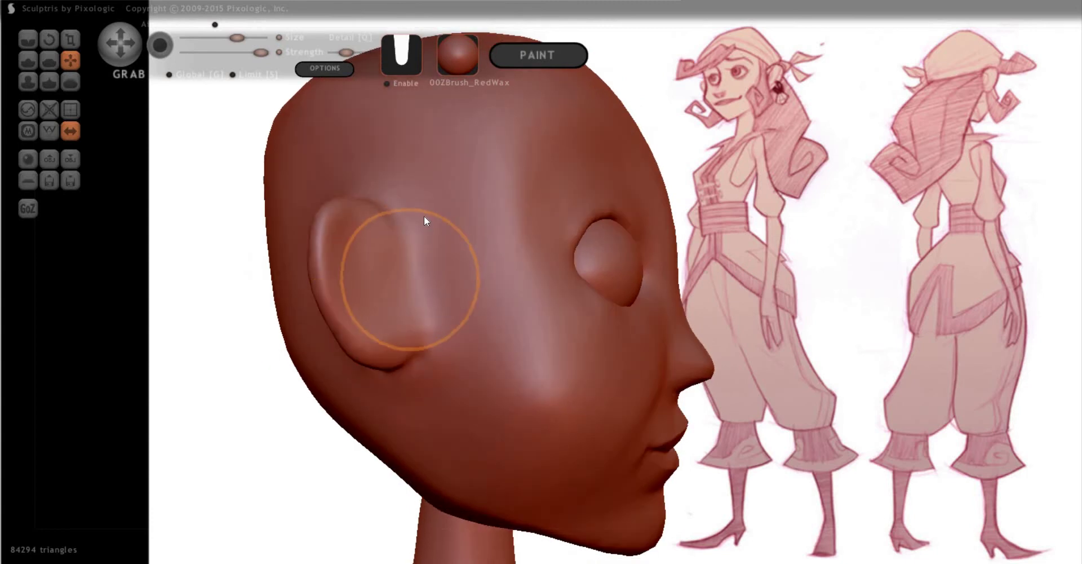
key(space)
drag(386, 219, 350, 295)
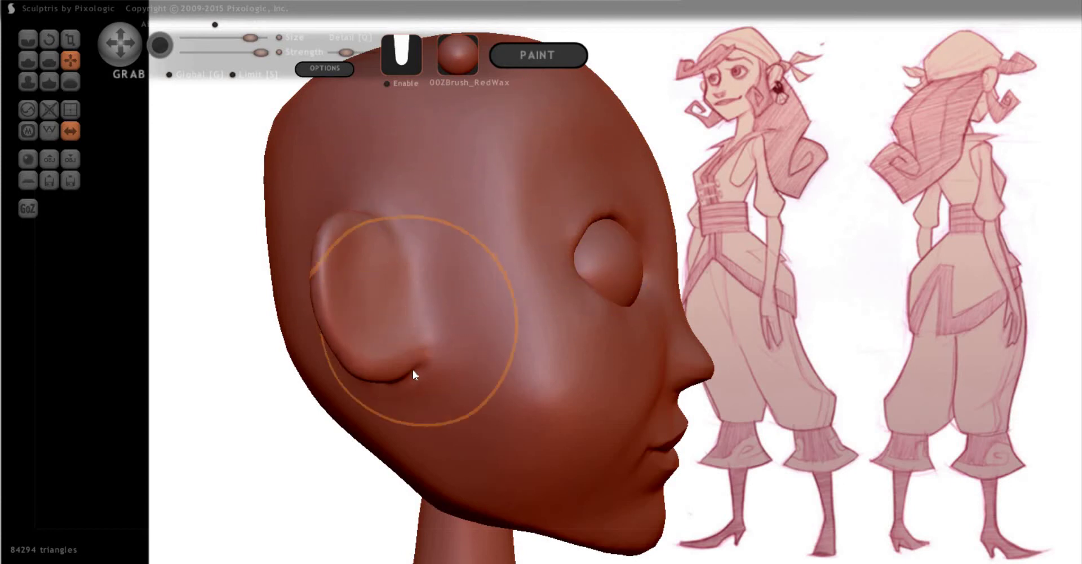
Fill out the ear's lower edge downward with the Grab brush and reduce the brush size and strength
mouse_move(412, 369)
mouse_down()
mouse_move(421, 373)
mouse_move(343, 309)
mouse_up()
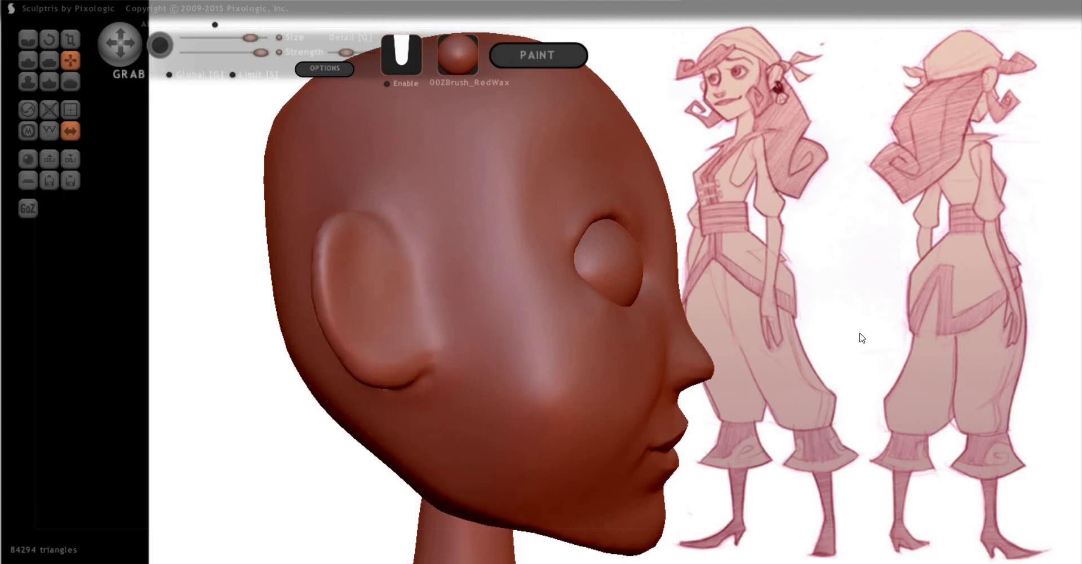
mouse_move(889, 309)
mouse_down()
mouse_move(909, 337)
mouse_move(205, 249)
mouse_move(646, 239)
mouse_move(623, 258)
mouse_up()
key(space)
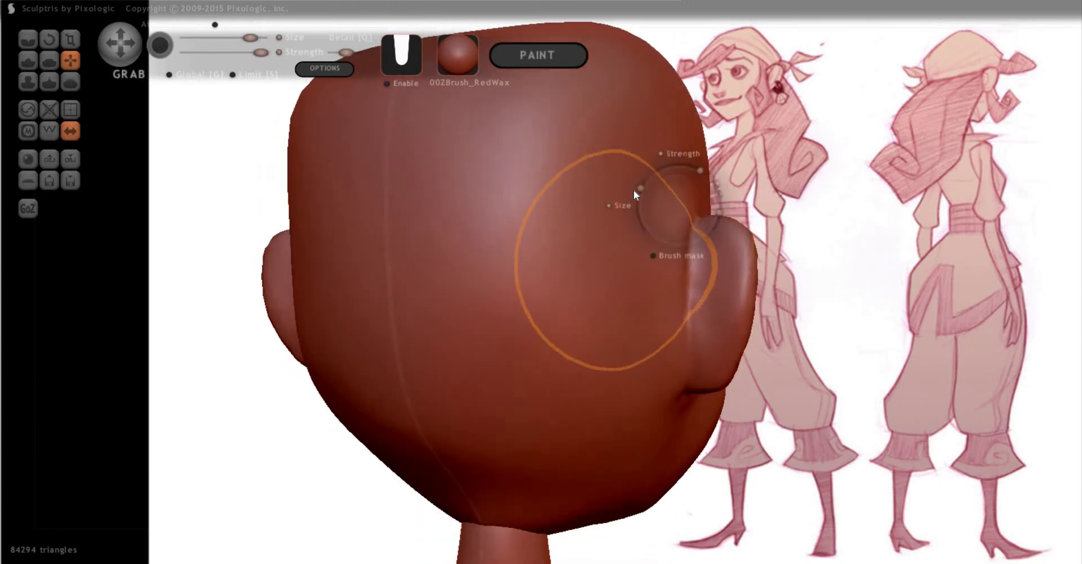
drag(683, 177, 698, 163)
drag(636, 186, 633, 220)
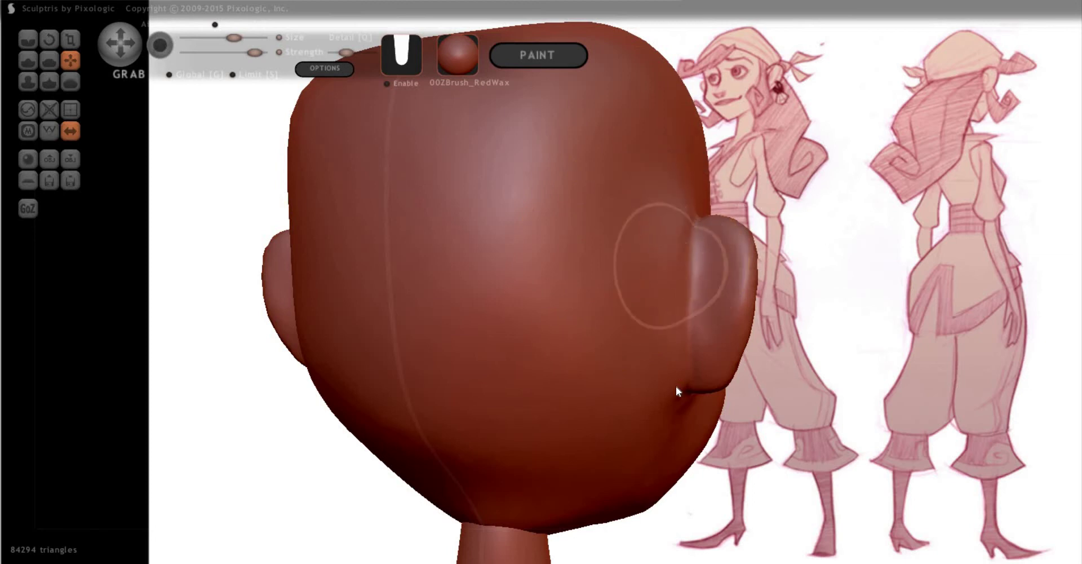
mouse_move(439, 381)
right_down()
mouse_move(678, 361)
mouse_move(394, 277)
right_up()
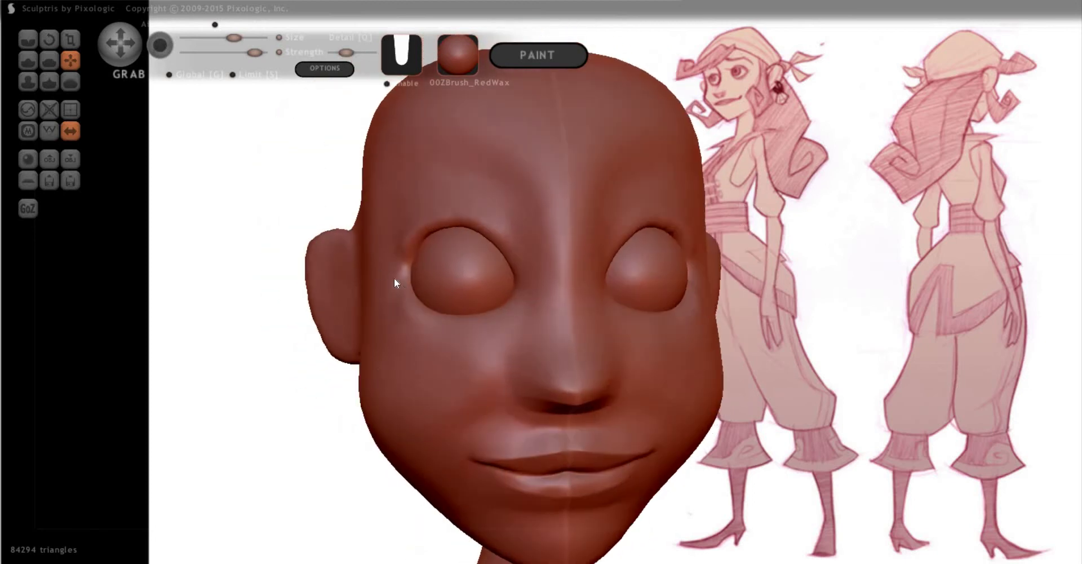
right_drag(314, 230, 318, 223)
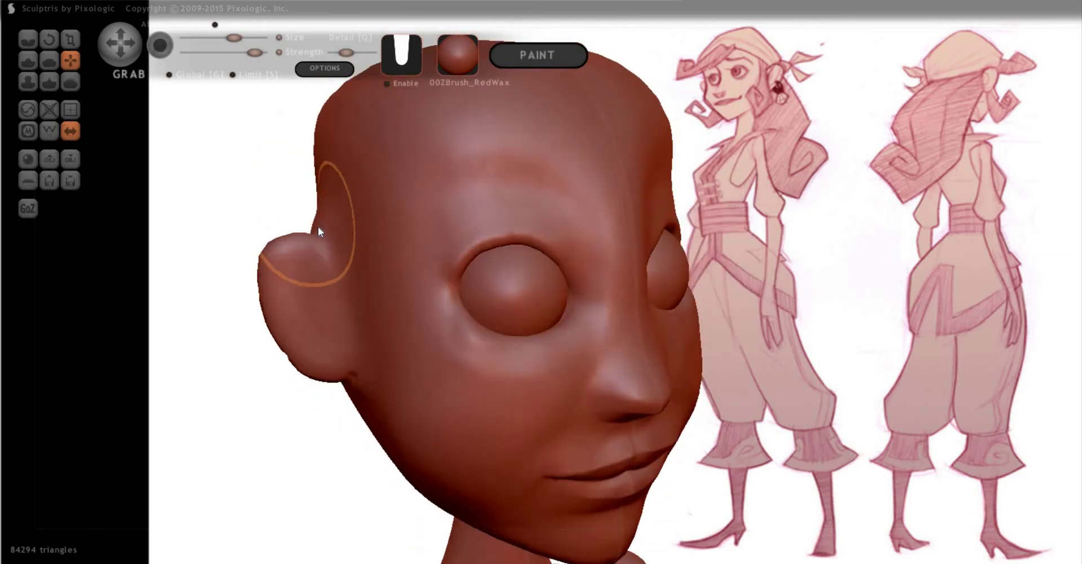
Reshape the ear's upper outline from the front with a smaller Grab brush, making it higher and rounder
key(space)
mouse_move(331, 178)
mouse_down()
mouse_move(309, 238)
mouse_move(331, 232)
mouse_move(322, 235)
mouse_move(323, 217)
mouse_up()
right_drag(306, 234, 151, 277)
right_drag(282, 243, 297, 235)
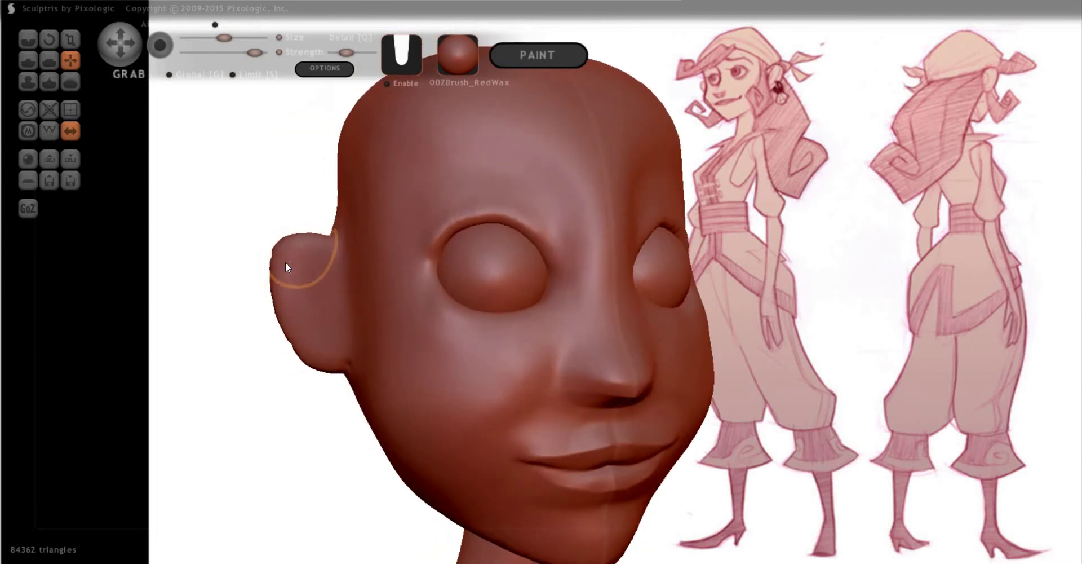
mouse_move(269, 275)
mouse_down()
mouse_move(296, 245)
mouse_move(258, 306)
mouse_move(314, 309)
mouse_up()
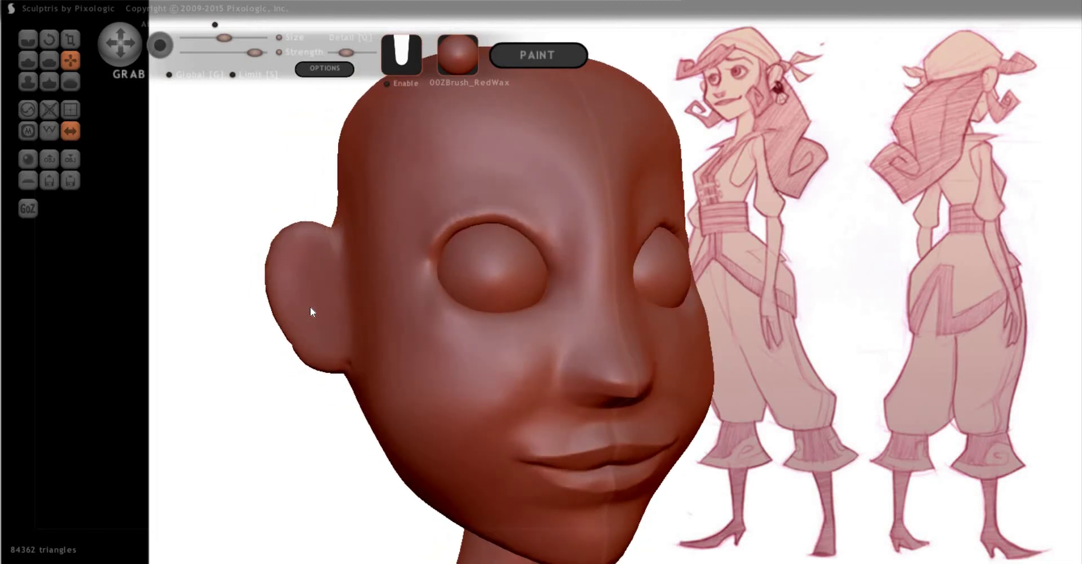
mouse_move(314, 308)
right_down()
mouse_move(317, 336)
mouse_move(346, 311)
right_up()
Carve the ear's inner hollow inside the outer rim with a smaller Draw brush
key(c)
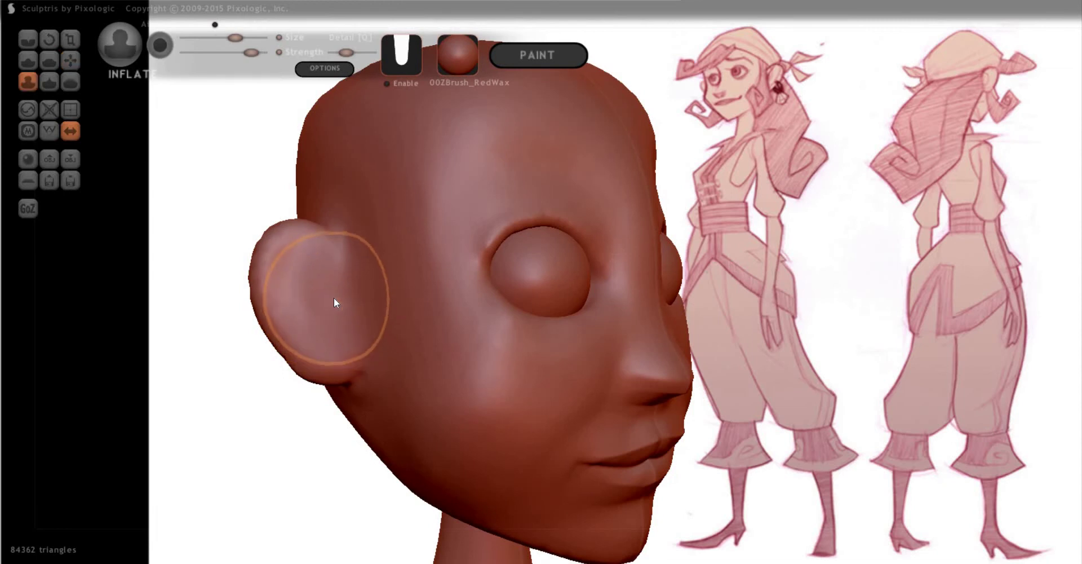
key(d)
key(space)
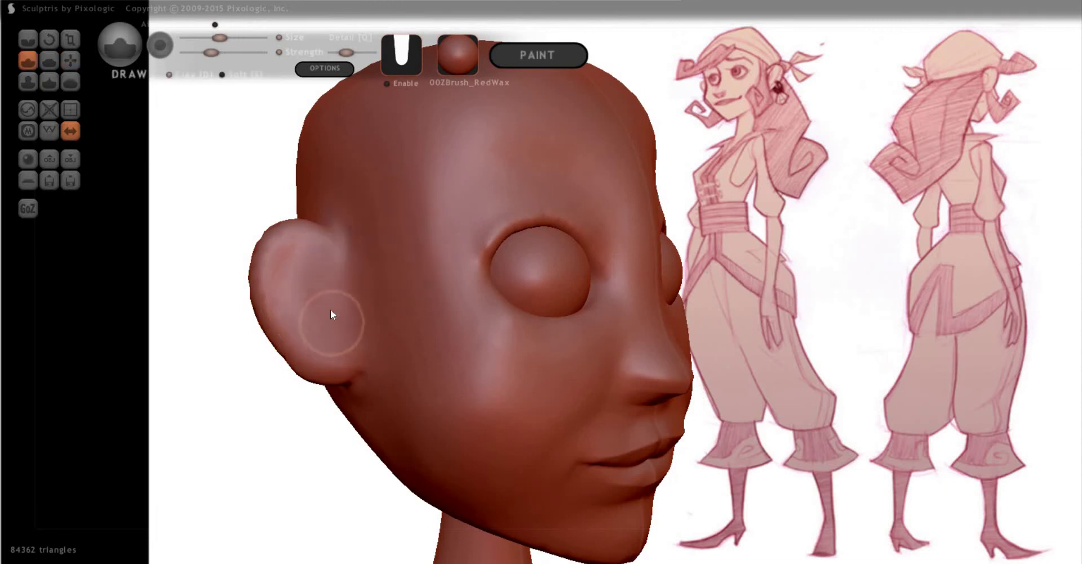
key(space)
mouse_move(343, 276)
mouse_down()
mouse_move(345, 332)
mouse_move(334, 320)
mouse_move(317, 330)
mouse_move(292, 282)
mouse_move(306, 261)
mouse_move(331, 273)
mouse_move(338, 297)
mouse_move(317, 284)
mouse_move(327, 310)
mouse_move(302, 267)
mouse_move(296, 308)
mouse_move(349, 335)
mouse_move(358, 355)
mouse_move(341, 321)
mouse_move(310, 318)
mouse_move(350, 337)
mouse_move(318, 284)
mouse_move(342, 302)
mouse_move(334, 278)
mouse_move(308, 279)
mouse_up()
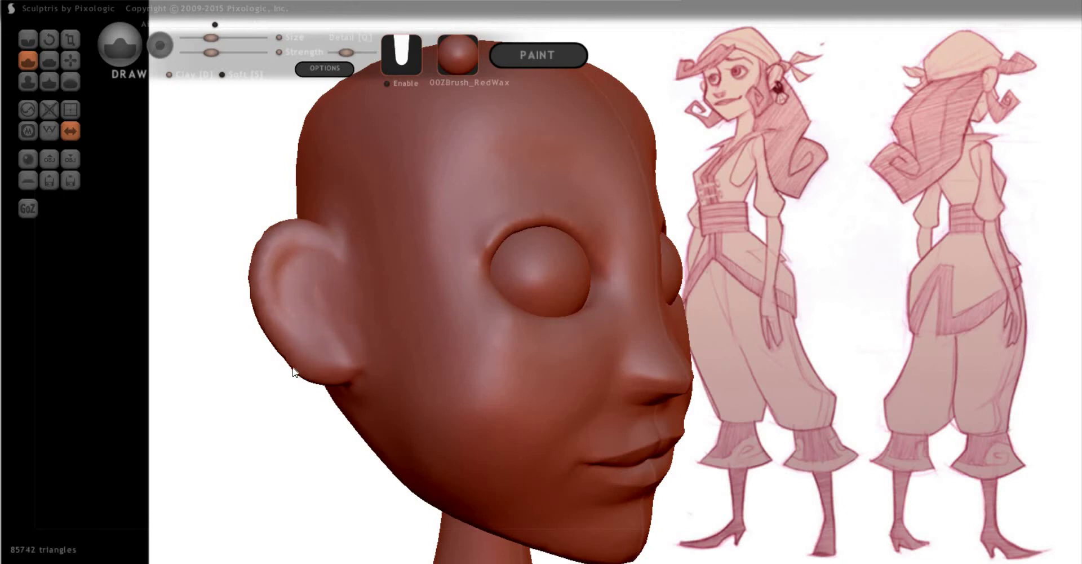
scroll(309, 373, up, 3)
scroll(309, 373, up, 1)
drag(309, 373, 249, 398)
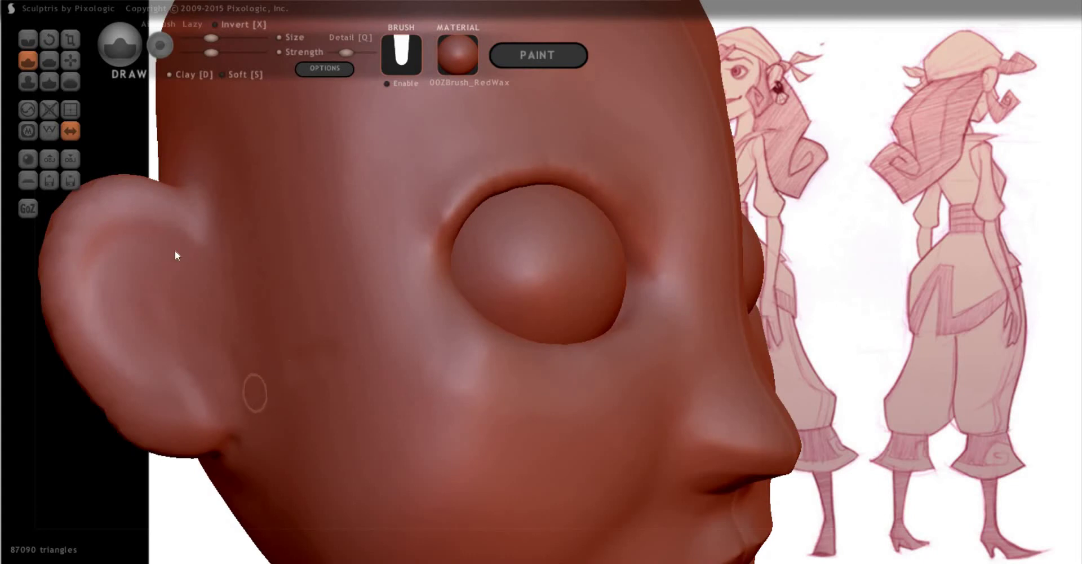
Sharpen the inner edge of the ear's rim down to the lobe with the Pinch brush
key(p)
mouse_move(146, 233)
mouse_down()
mouse_move(103, 244)
mouse_move(104, 357)
mouse_move(199, 414)
mouse_move(138, 368)
mouse_move(157, 379)
mouse_move(92, 398)
mouse_move(266, 383)
mouse_up()
mouse_move(266, 383)
right_down()
mouse_move(329, 345)
mouse_move(417, 331)
right_up()
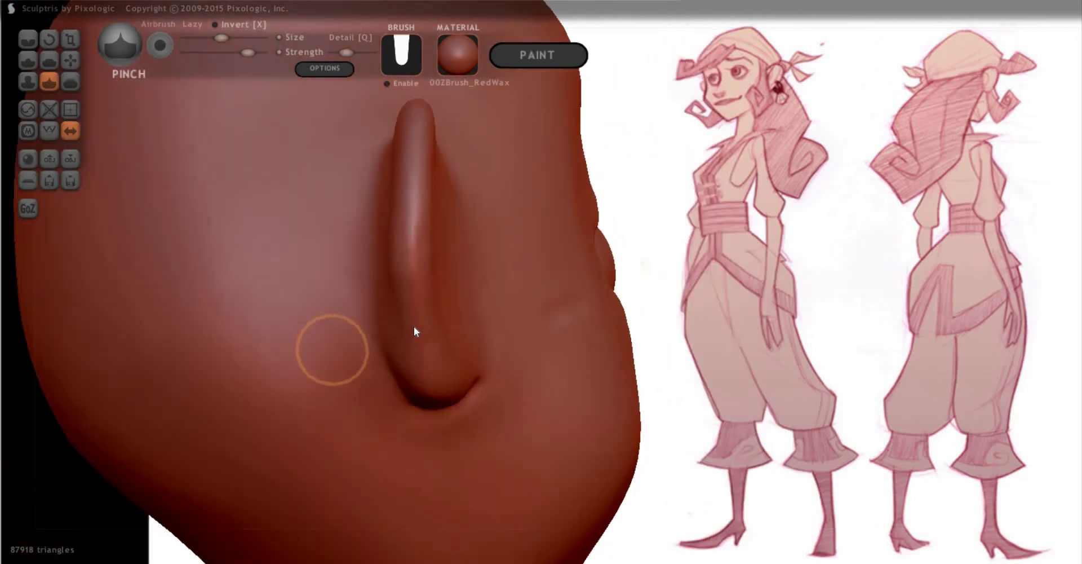
Shape the ear's rim from behind, running the Draw brush along its back edge from the top to the lobe
key(4)
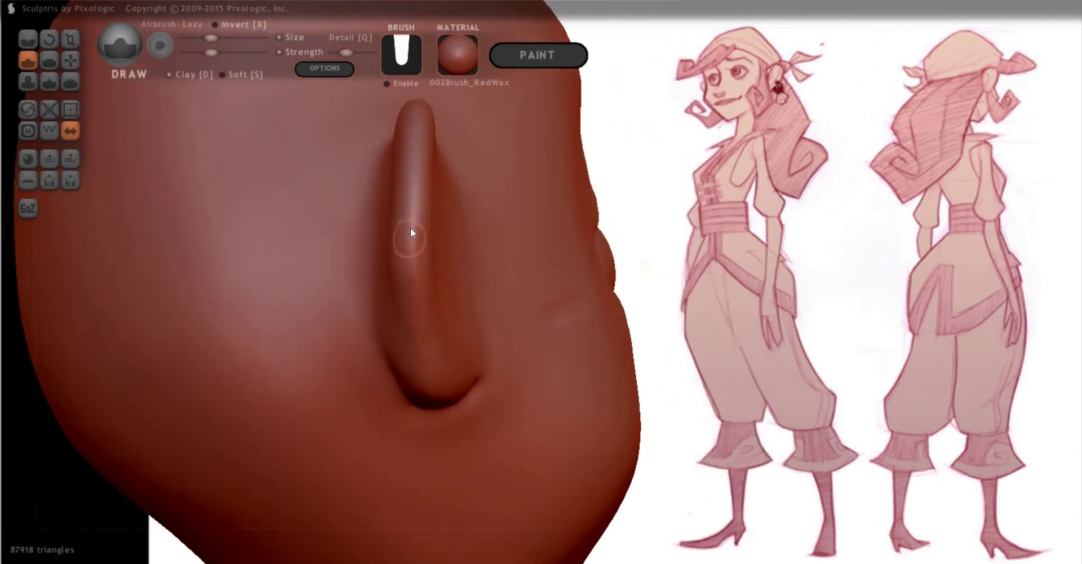
mouse_move(414, 147)
mouse_down()
mouse_move(419, 93)
mouse_move(411, 222)
mouse_move(434, 357)
mouse_up()
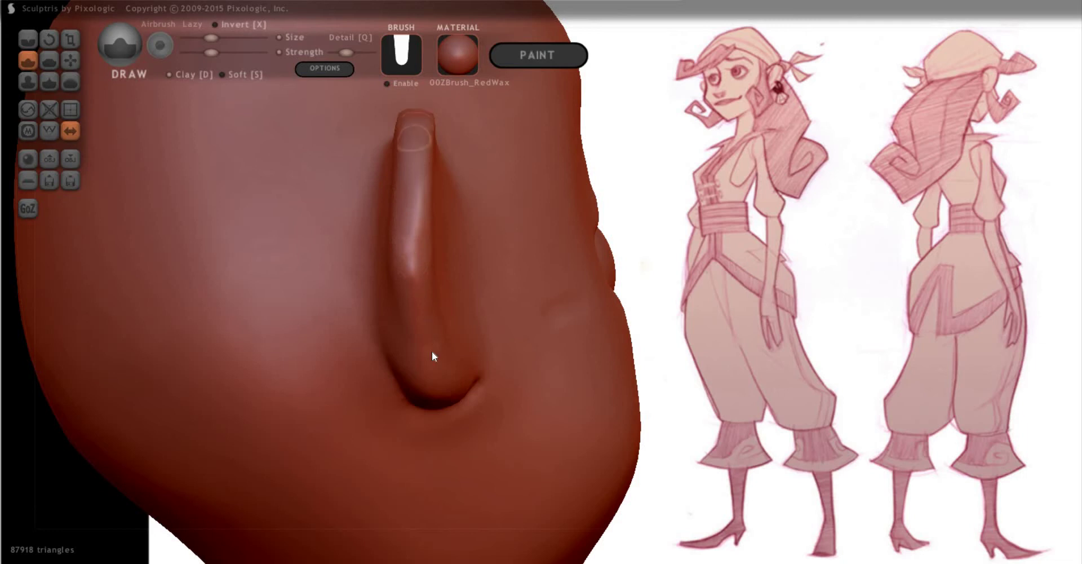
mouse_move(428, 338)
right_down()
mouse_move(410, 145)
mouse_move(371, 239)
mouse_move(410, 334)
right_up()
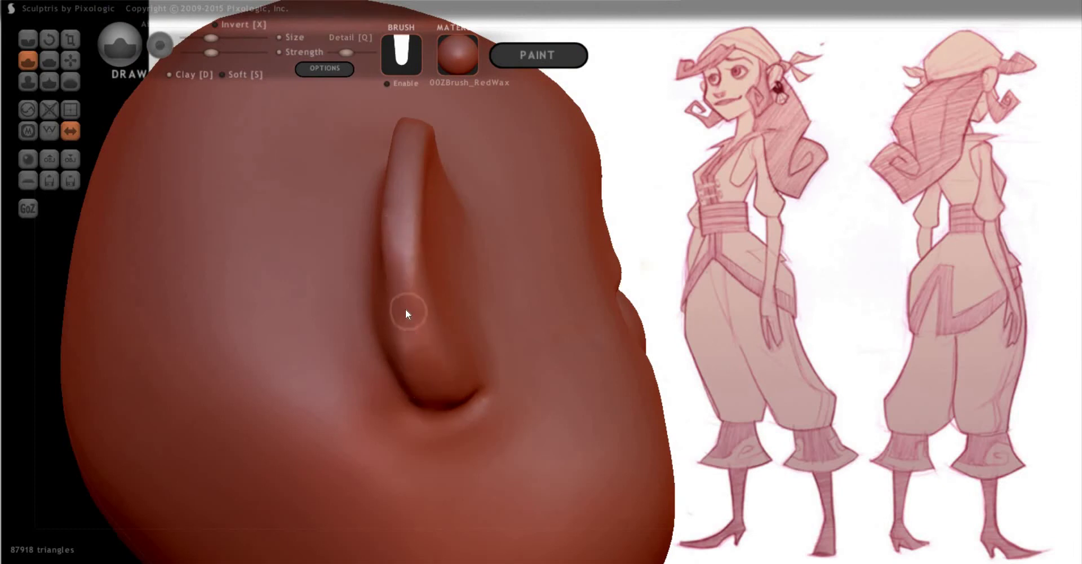
right_drag(623, 401, 413, 243)
right_drag(540, 206, 555, 205)
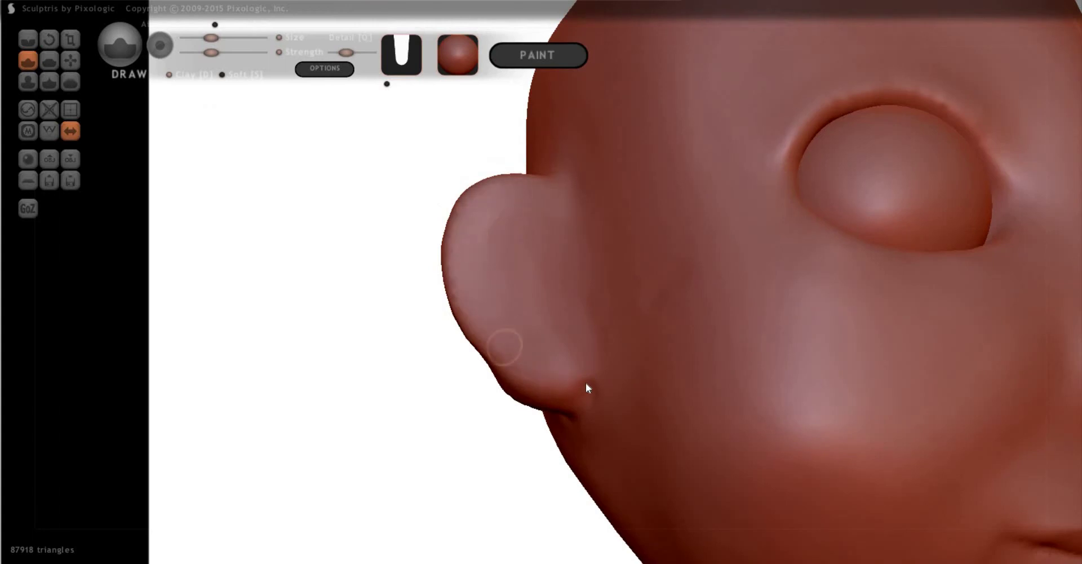
Deepen the ear's hollow and form its inner ridge with a smaller Inflate brush
right_drag(389, 365, 513, 246)
key(i)
key(space)
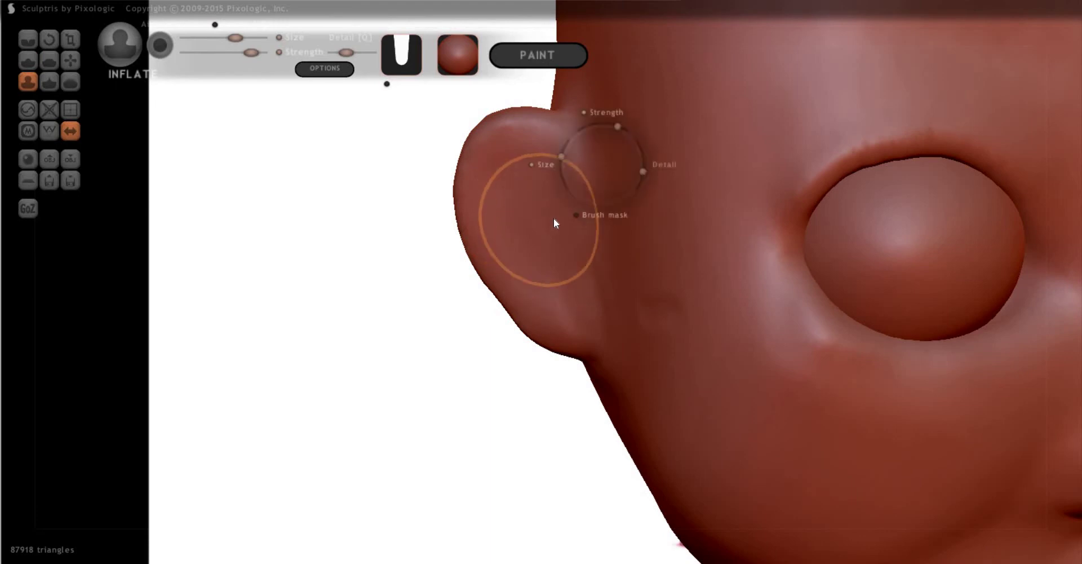
mouse_move(527, 237)
mouse_down()
mouse_move(542, 179)
mouse_move(517, 217)
mouse_move(563, 277)
mouse_move(559, 248)
mouse_move(573, 290)
mouse_move(575, 261)
mouse_up()
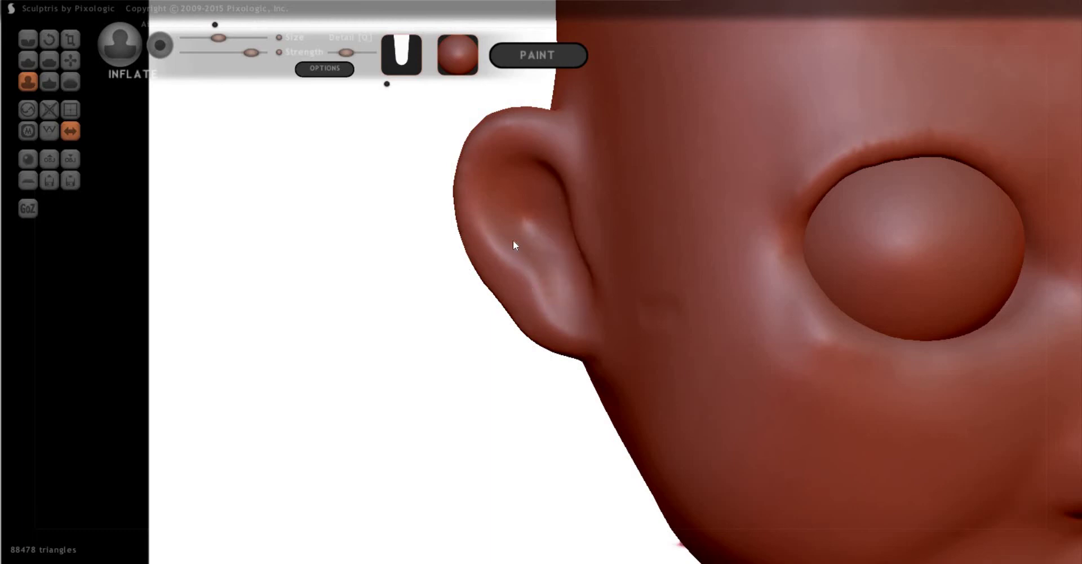
right_drag(513, 239, 524, 235)
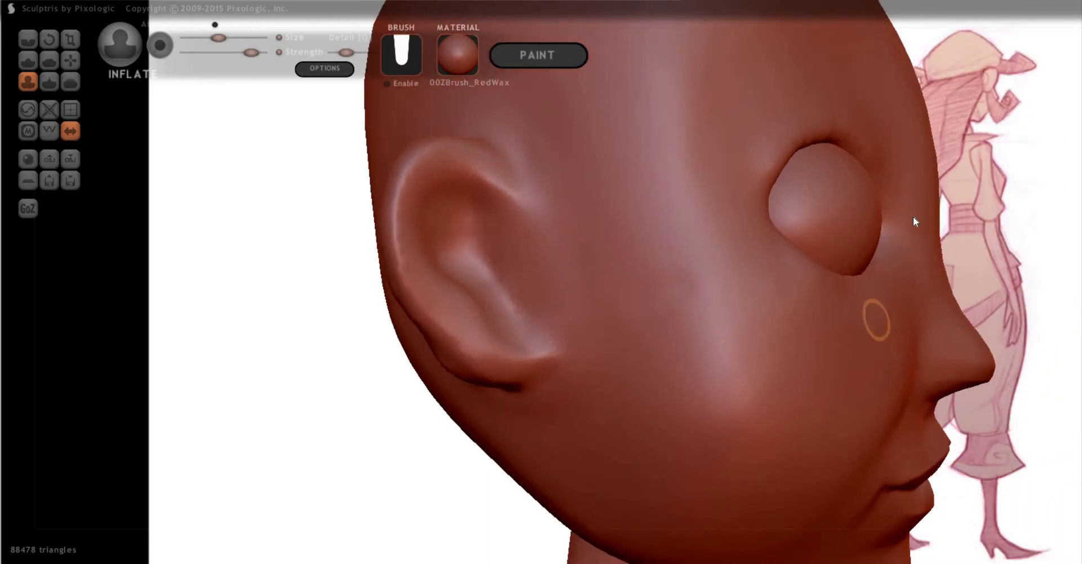
mouse_move(914, 220)
right_down()
mouse_move(467, 313)
mouse_move(517, 306)
mouse_move(536, 357)
right_up()
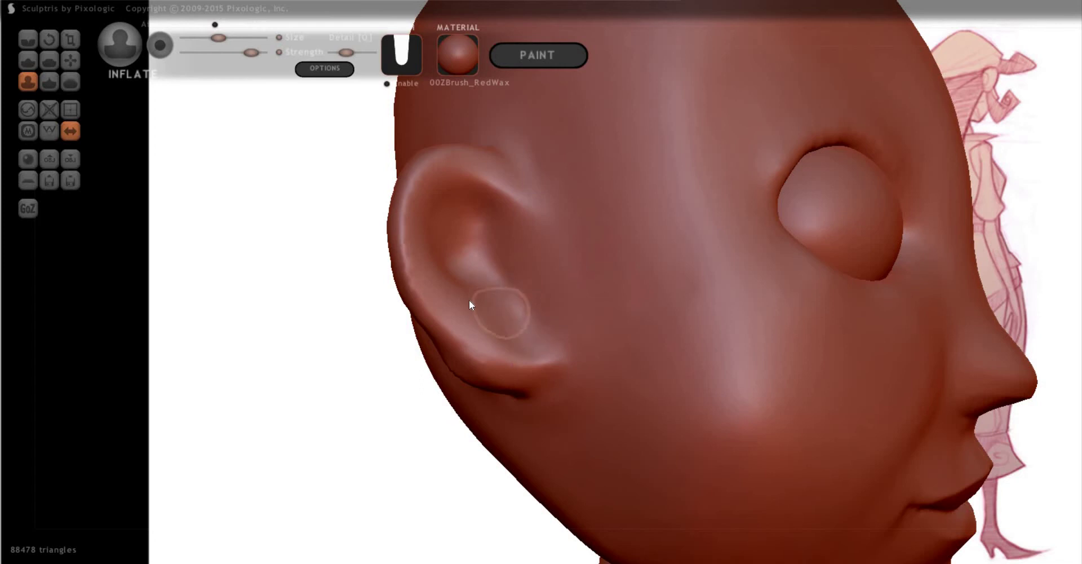
mouse_move(419, 333)
right_down()
mouse_move(534, 373)
mouse_move(520, 391)
right_up()
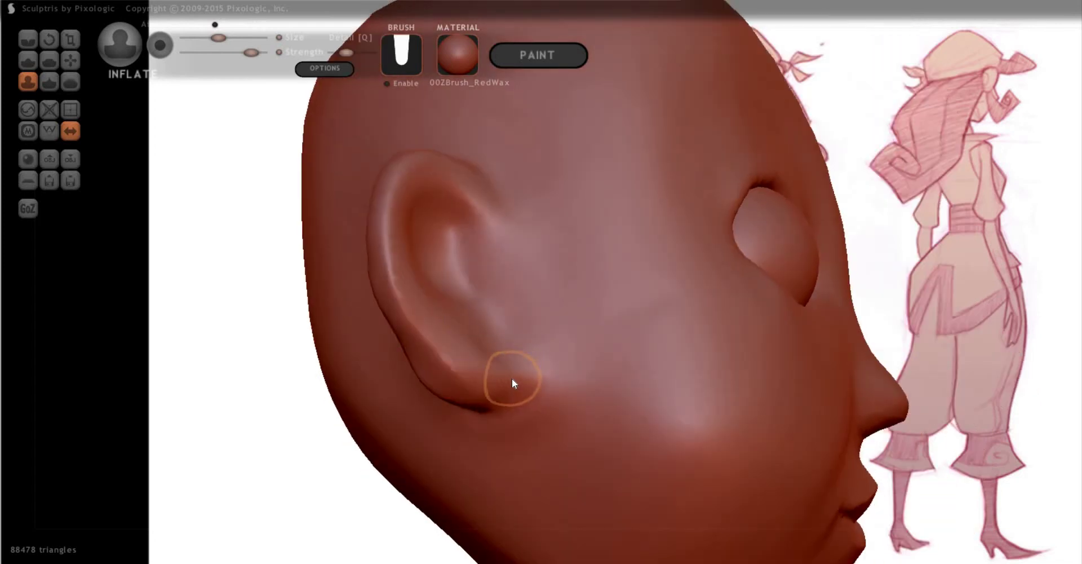
Crease beneath and in front of the earlobe to define where it meets the jaw
key(c)
drag(514, 362, 522, 375)
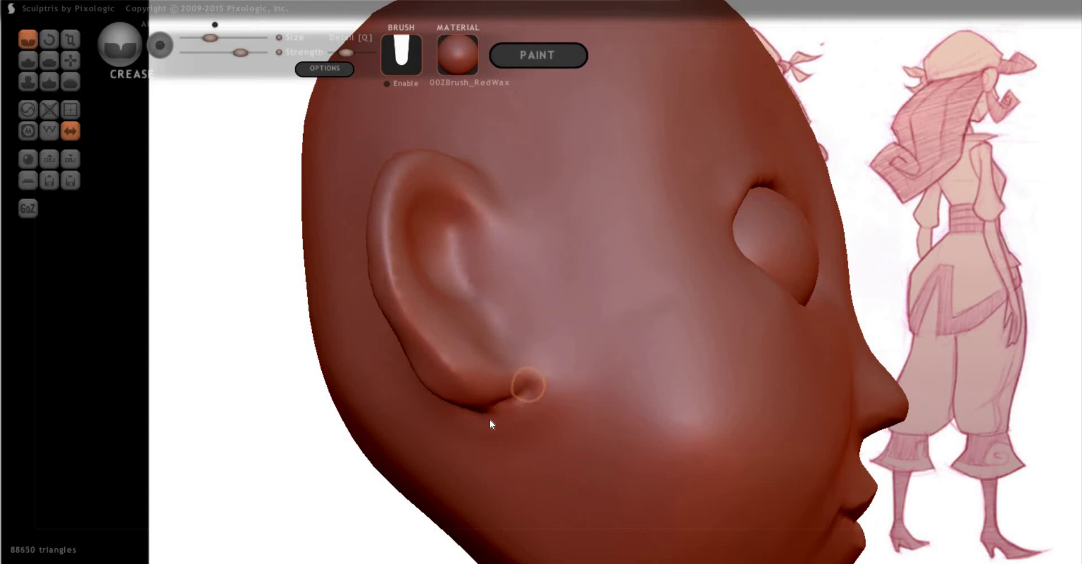
mouse_move(490, 423)
mouse_down()
mouse_move(528, 373)
mouse_move(500, 411)
mouse_up()
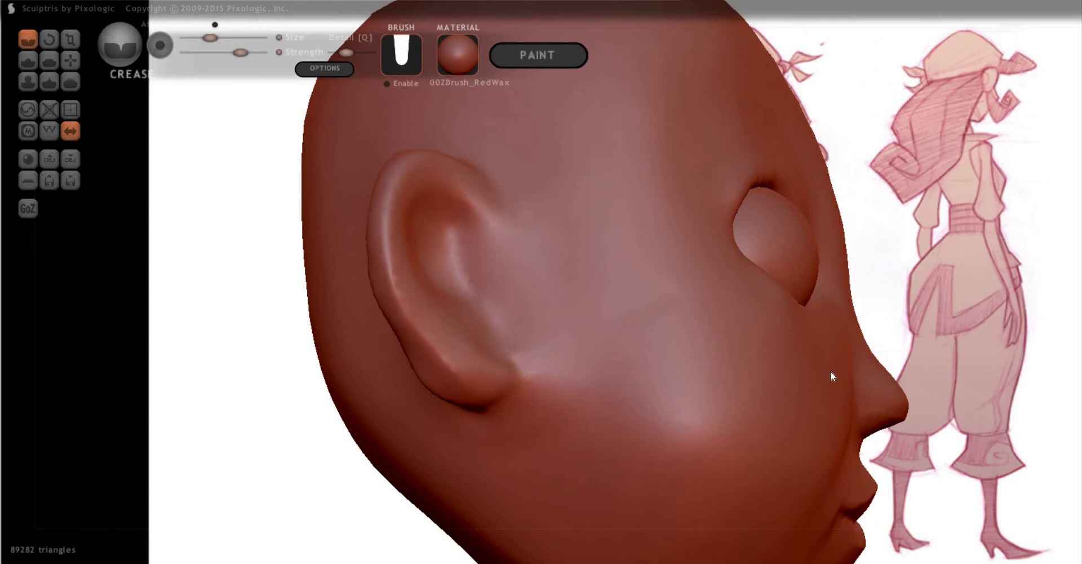
right_drag(830, 374, 498, 401)
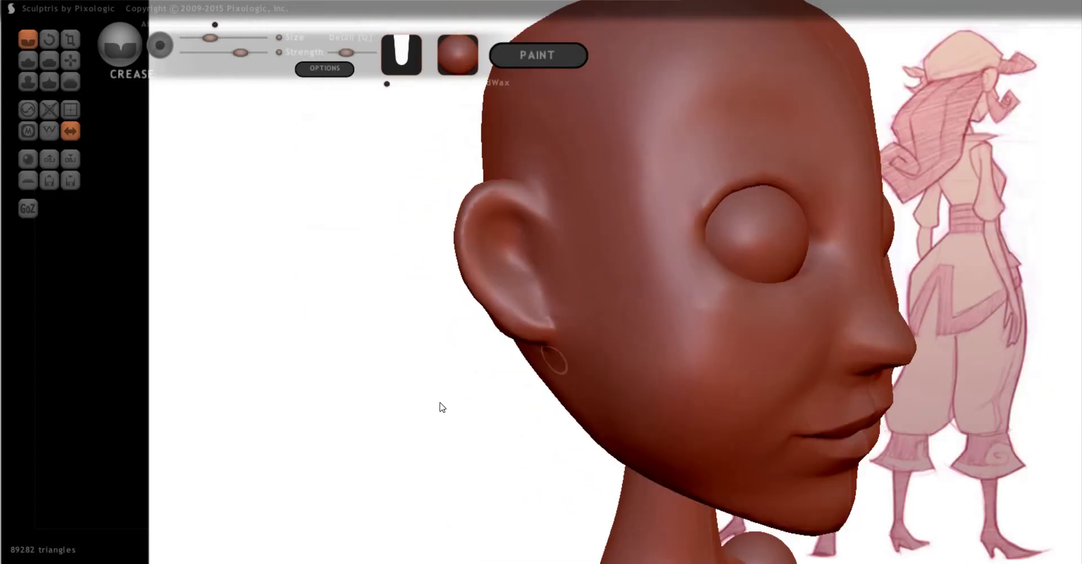
mouse_move(548, 372)
right_down()
mouse_move(850, 374)
mouse_move(874, 392)
mouse_move(876, 428)
mouse_move(589, 195)
right_up()
Enlarge the Grab brush and round out the crown of the head, working around it from several sides
scroll(845, 375, down, 4)
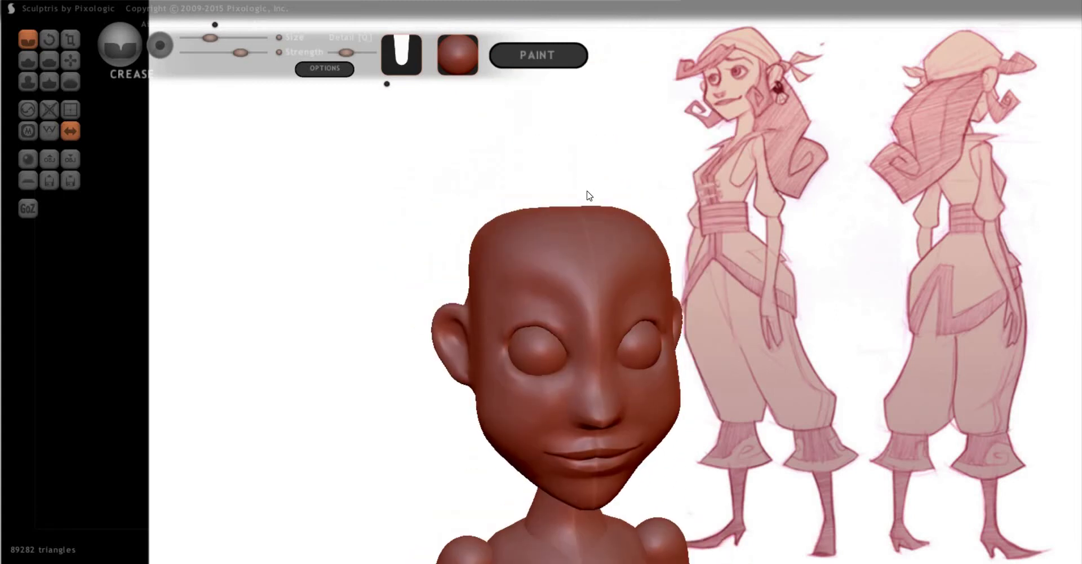
key(g)
key(space)
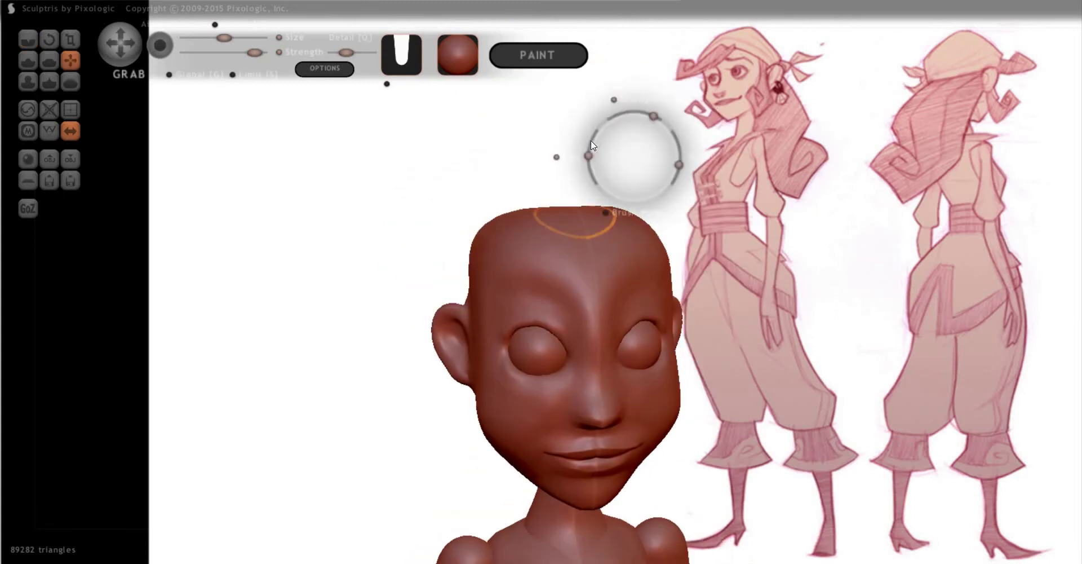
drag(805, 214, 566, 253)
alt+right_drag(566, 252, 614, 285)
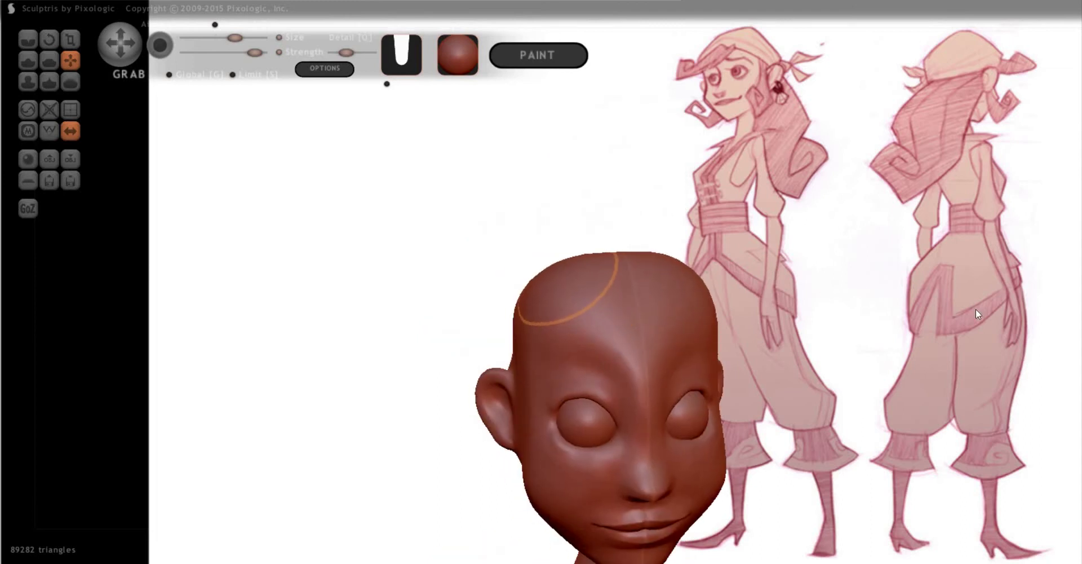
mouse_move(975, 308)
right_down()
mouse_move(874, 251)
mouse_move(502, 272)
mouse_move(483, 284)
mouse_move(802, 259)
right_up()
mouse_move(447, 235)
right_down()
mouse_move(472, 244)
mouse_move(556, 238)
right_up()
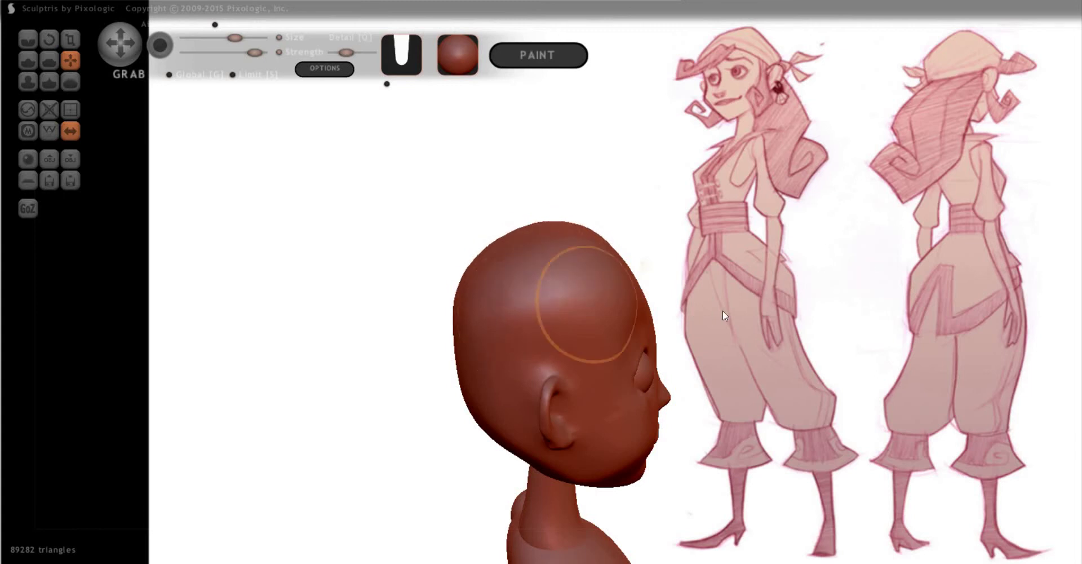
mouse_move(723, 310)
right_down()
mouse_move(731, 335)
mouse_move(586, 405)
right_up()
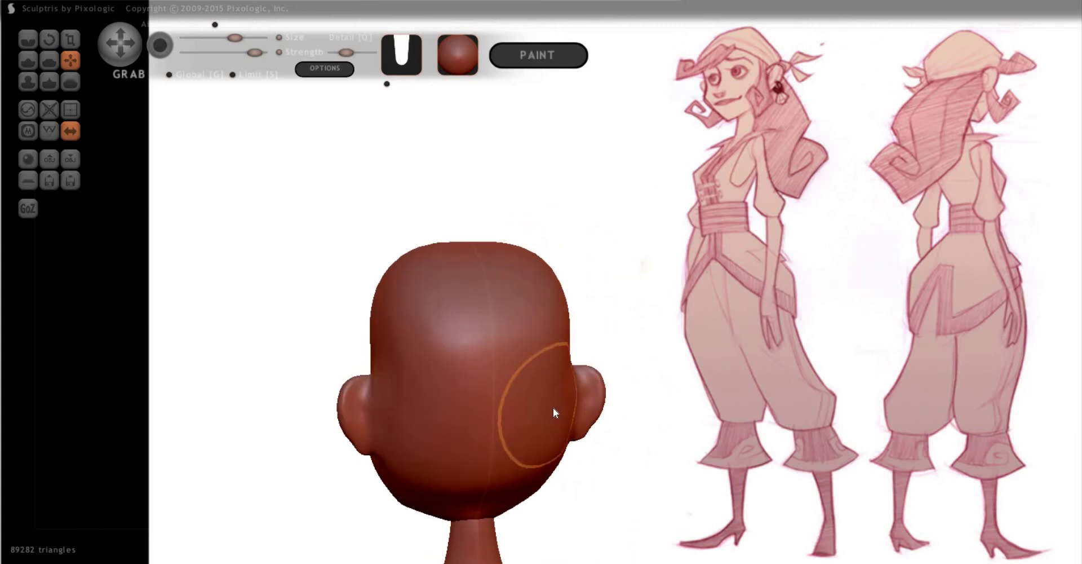
mouse_move(507, 423)
right_down()
mouse_move(874, 411)
mouse_move(892, 431)
mouse_move(612, 278)
mouse_move(614, 247)
mouse_move(621, 259)
right_up()
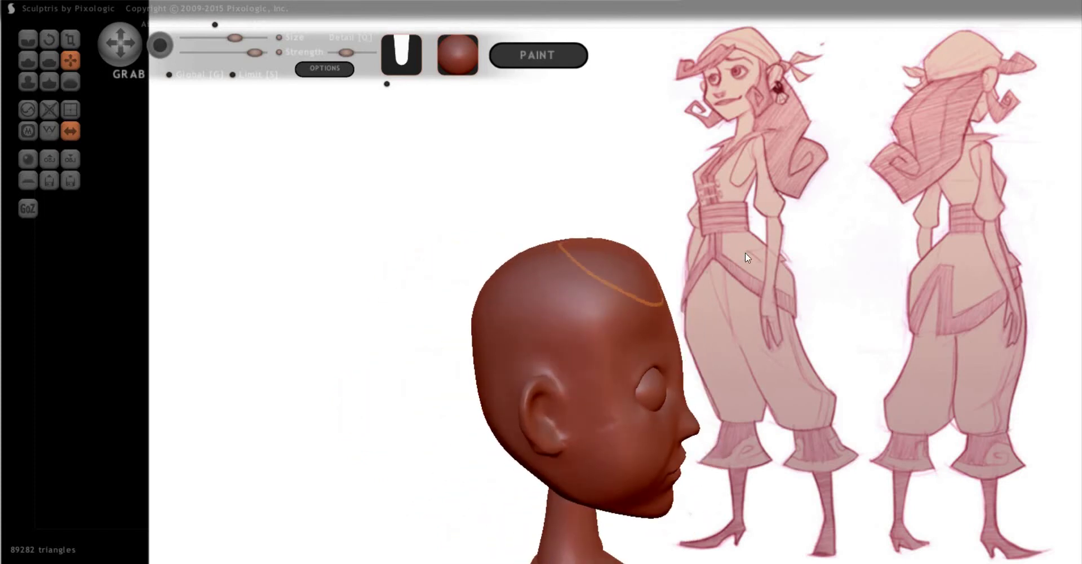
Refine the skull's top contour in the left side view with the Grab brush
mouse_move(745, 252)
right_down()
mouse_move(749, 317)
mouse_move(630, 263)
mouse_move(614, 232)
mouse_move(630, 251)
mouse_move(573, 229)
mouse_move(599, 225)
right_up()
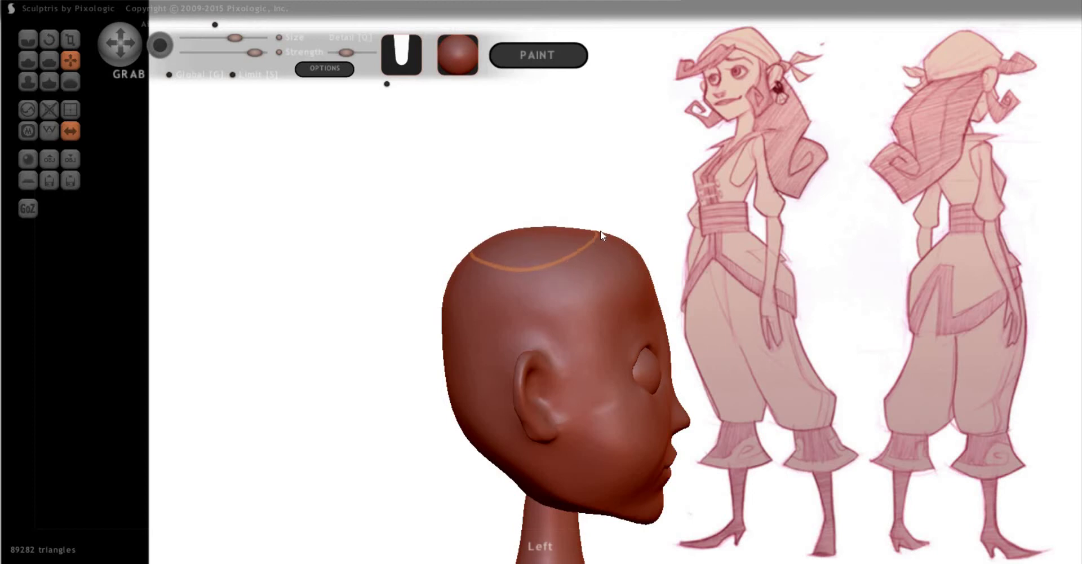
mouse_move(607, 240)
mouse_down()
mouse_move(502, 234)
mouse_move(462, 282)
mouse_up()
mouse_move(514, 242)
mouse_down()
mouse_move(570, 232)
mouse_move(556, 232)
mouse_up()
Add a new sphere object to the scene over the top of the head, working from the front view
drag(709, 280, 617, 250)
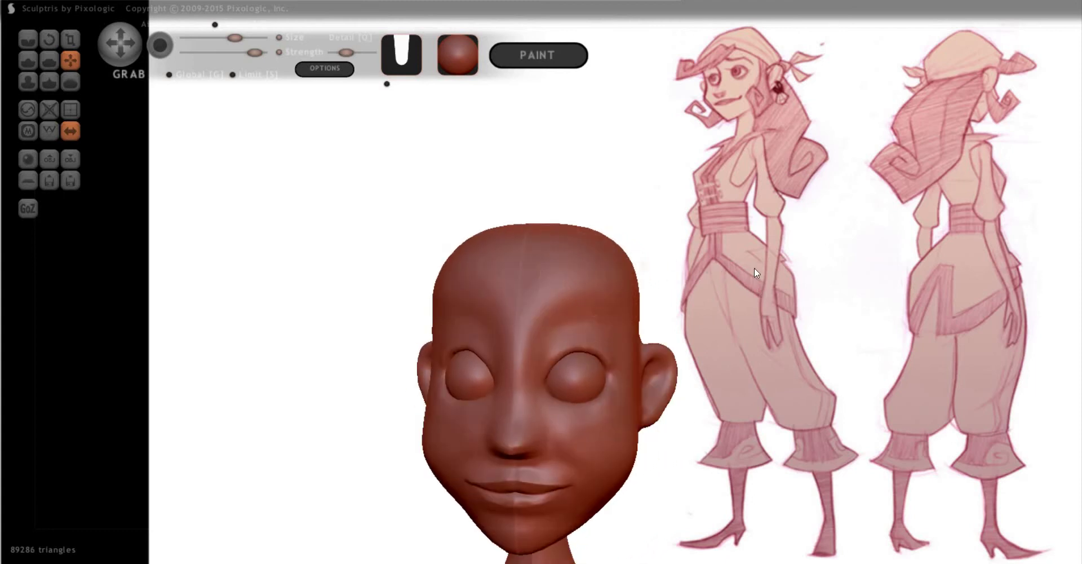
drag(775, 282, 770, 308)
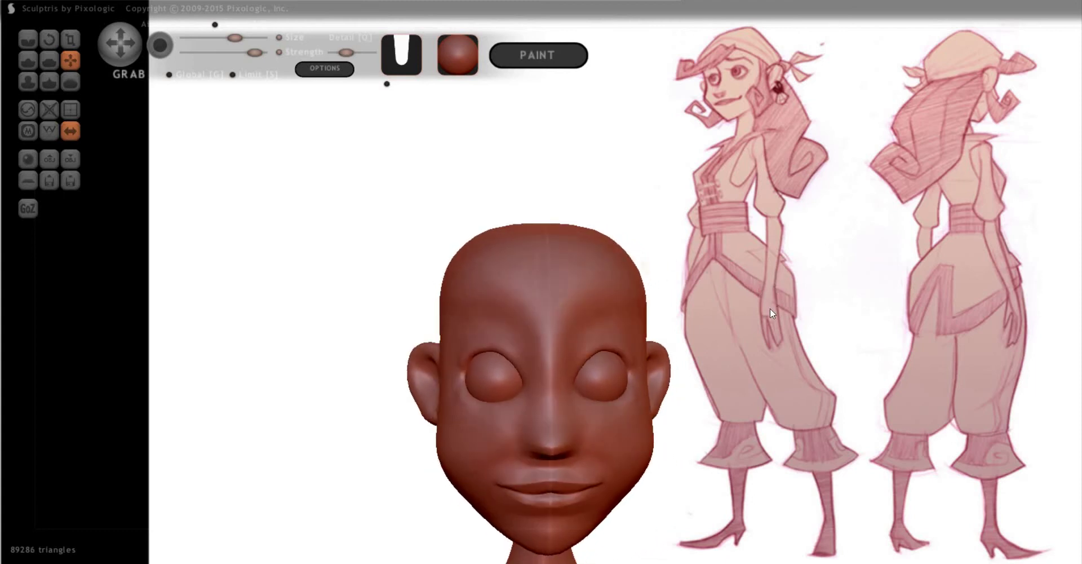
click(28, 160)
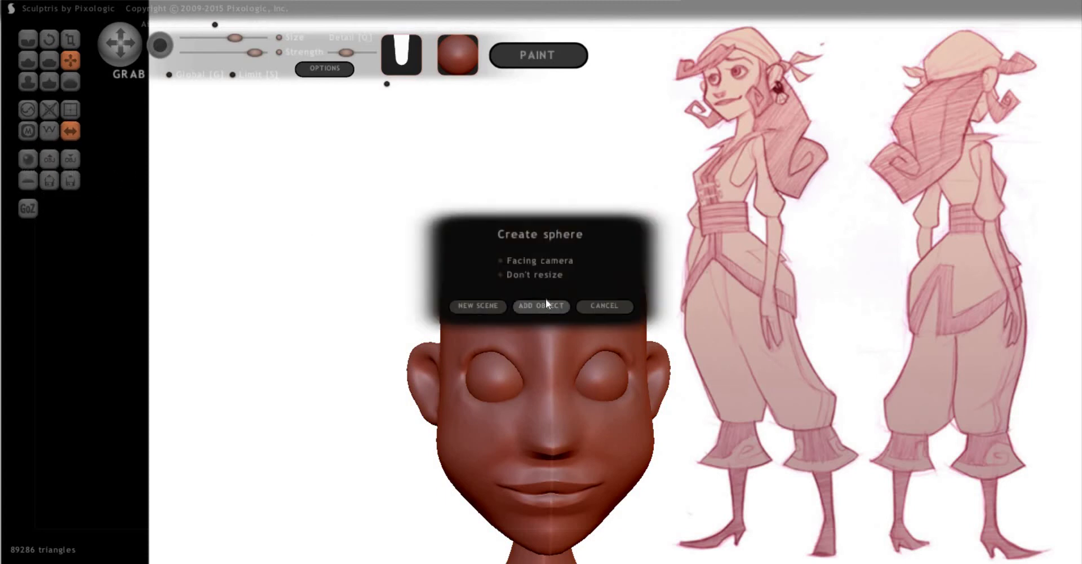
click(541, 305)
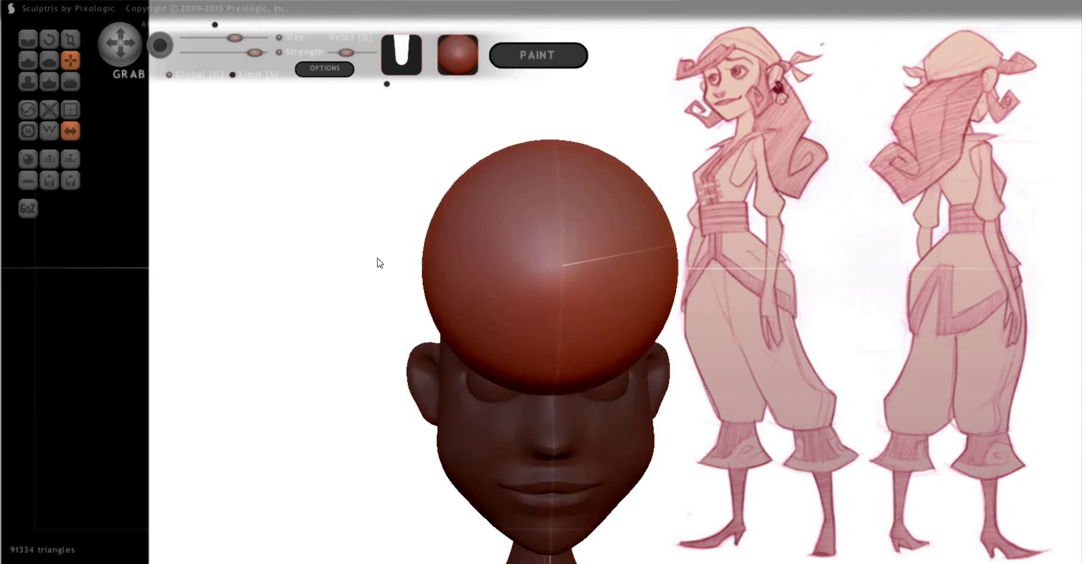
Move the sphere off the head to a clear spot above and behind it in side view
drag(379, 263, 647, 219)
drag(702, 244, 665, 258)
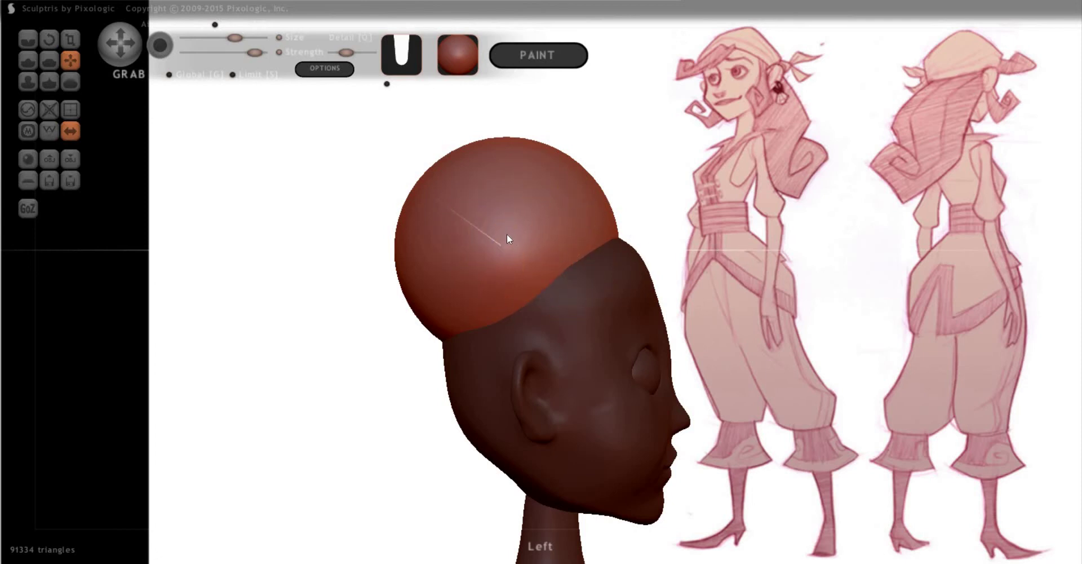
key(g)
drag(705, 181, 547, 225)
key(f)
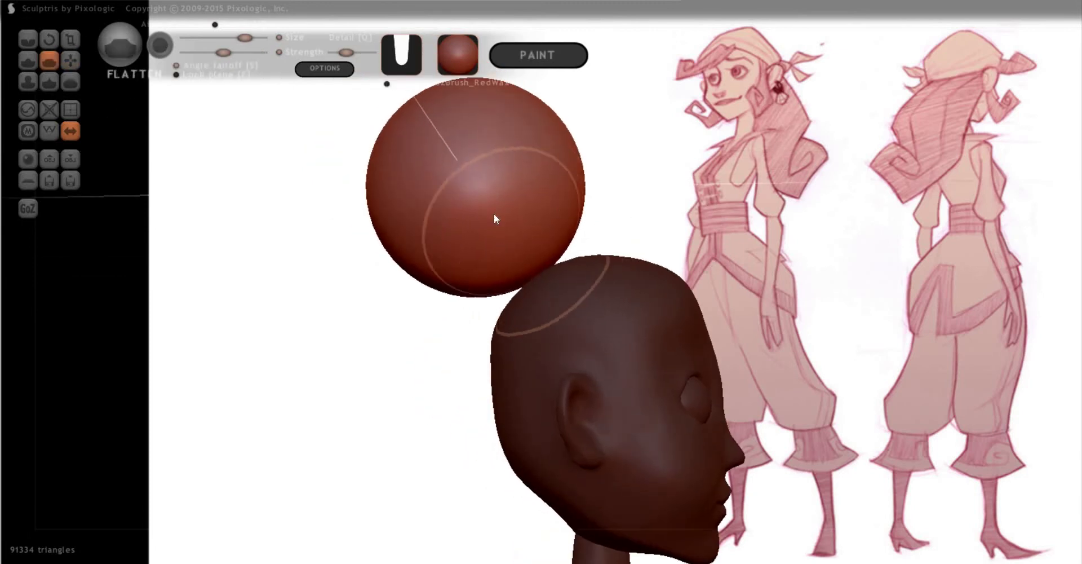
alt+drag(642, 254, 560, 206)
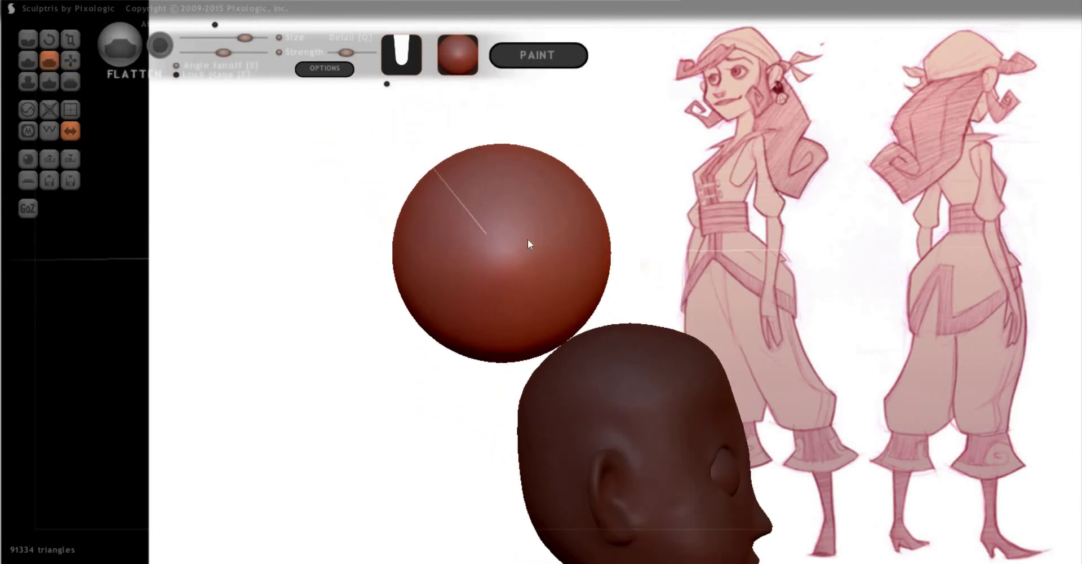
key(g)
drag(523, 239, 491, 136)
Flatten the sphere's underside along a slanted plane to form the base of a bandana cap
key(f)
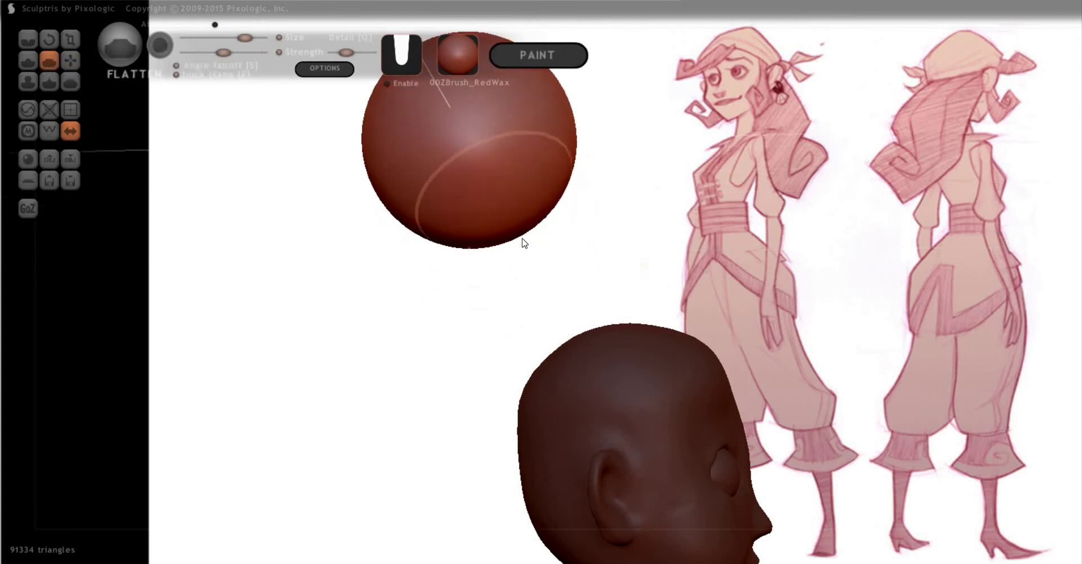
mouse_move(521, 240)
mouse_down()
mouse_move(488, 242)
mouse_move(526, 213)
mouse_move(502, 244)
mouse_move(586, 254)
mouse_up()
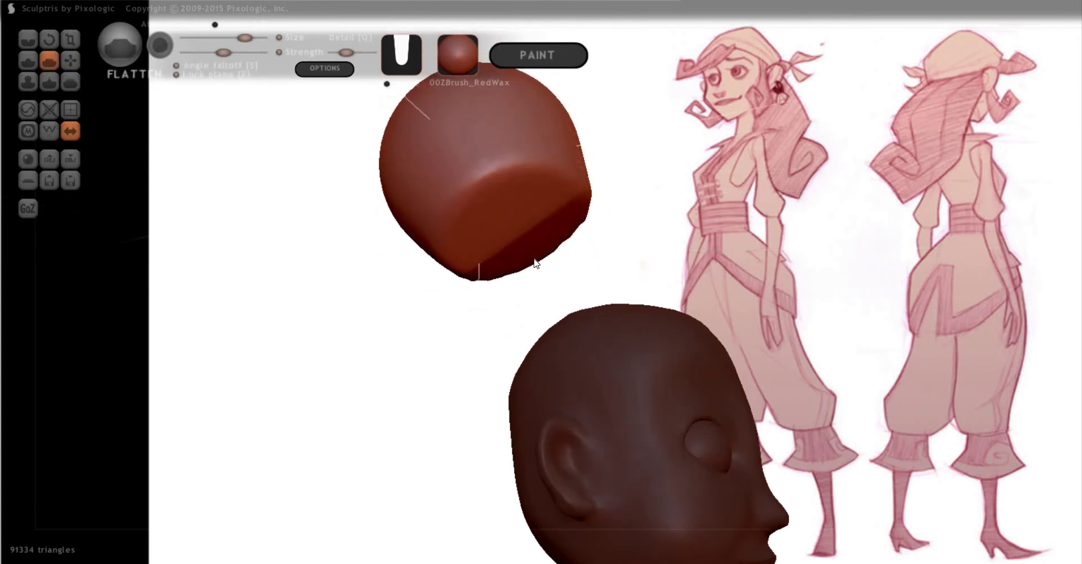
drag(687, 259, 504, 210)
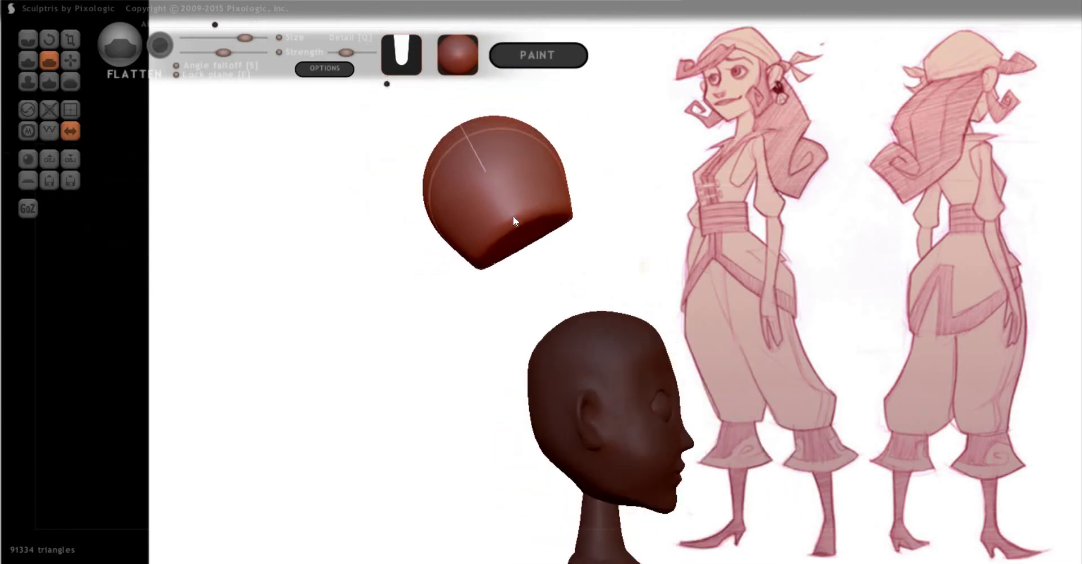
Adjust the Scale brush size and enlarge the flattened sphere so it can fit over the skull
key(3)
key(space)
drag(544, 212, 566, 212)
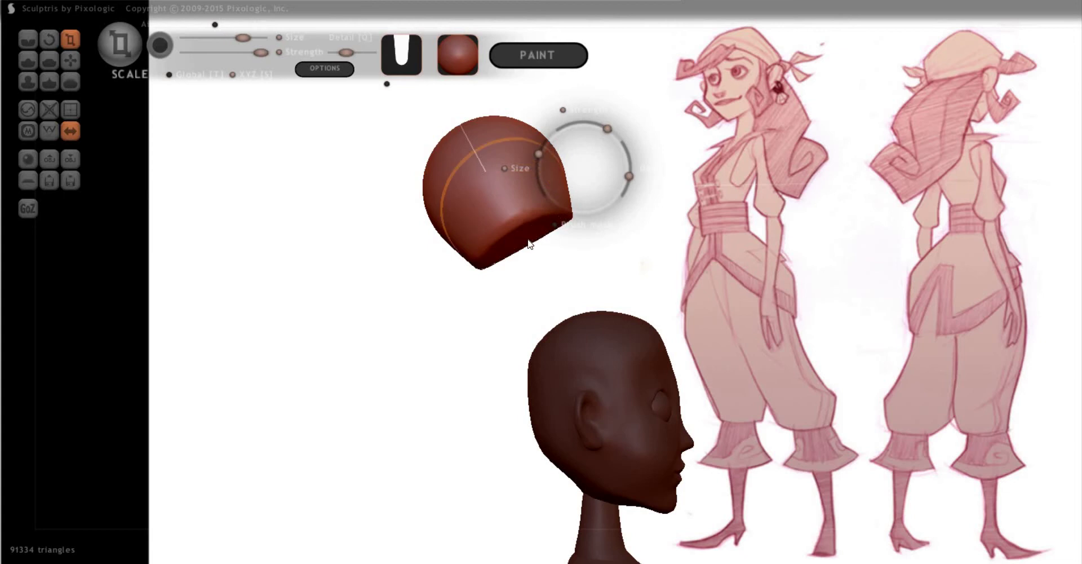
mouse_move(635, 234)
mouse_down()
mouse_move(520, 255)
mouse_move(620, 227)
mouse_move(701, 251)
mouse_move(647, 258)
mouse_move(540, 209)
mouse_up()
Try placing the enlarged cap over the top of the head, and undo the move
key(g)
drag(583, 304, 590, 329)
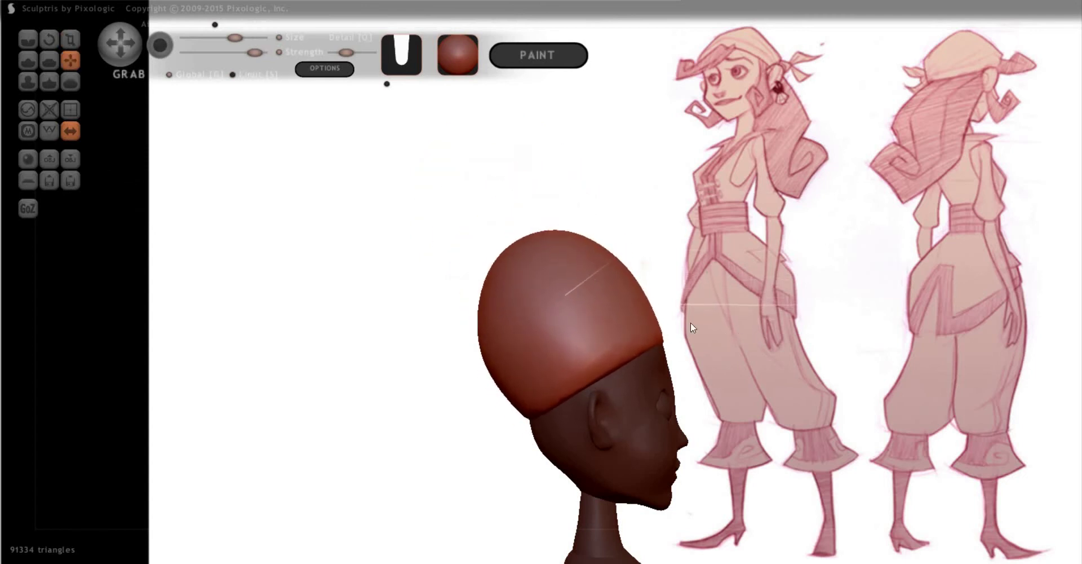
scroll(607, 406, up, 5)
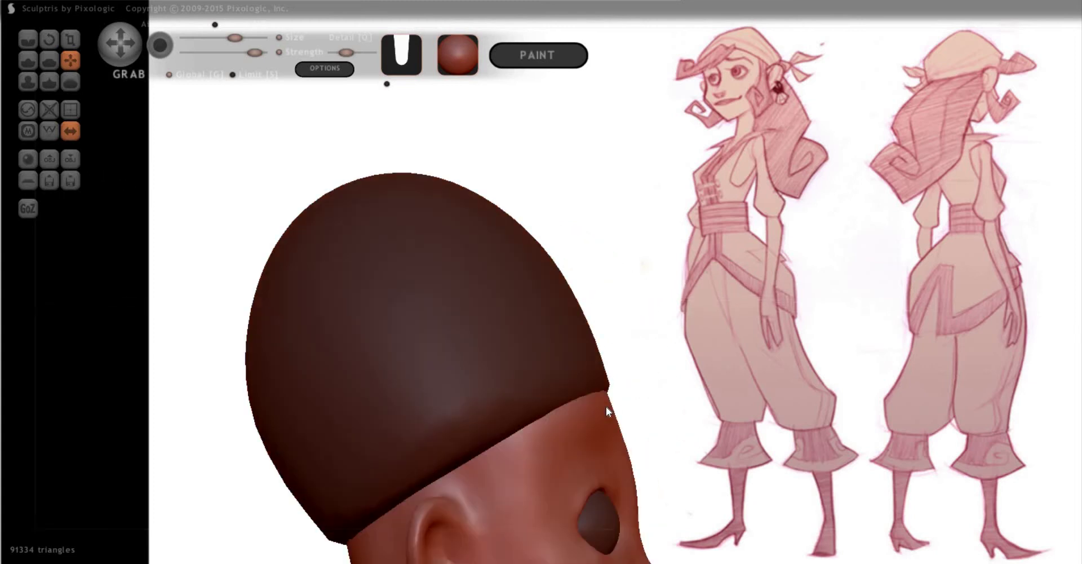
click(457, 289)
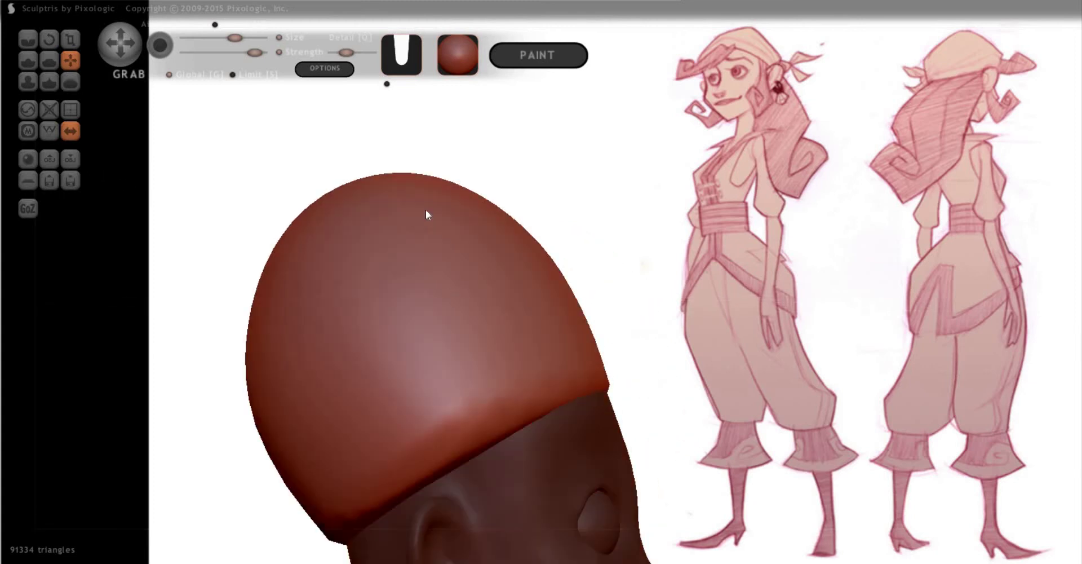
key(ctrl+z)
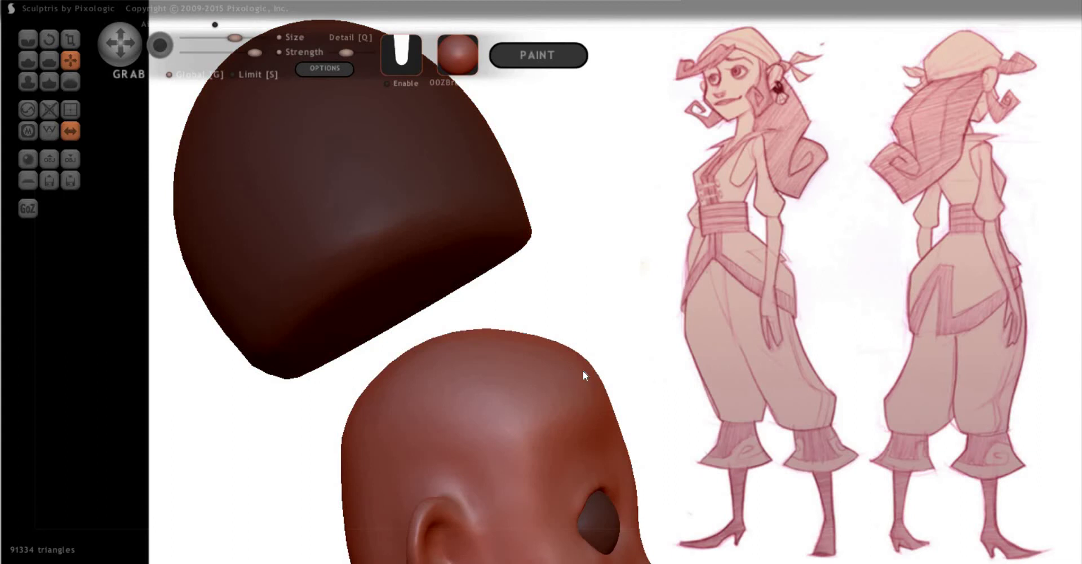
Reshape the forehead and upper brow with the Grab brush, working from side and three-quarter views
drag(609, 374, 631, 366)
mouse_move(772, 353)
mouse_down()
mouse_move(589, 350)
mouse_move(654, 350)
mouse_up()
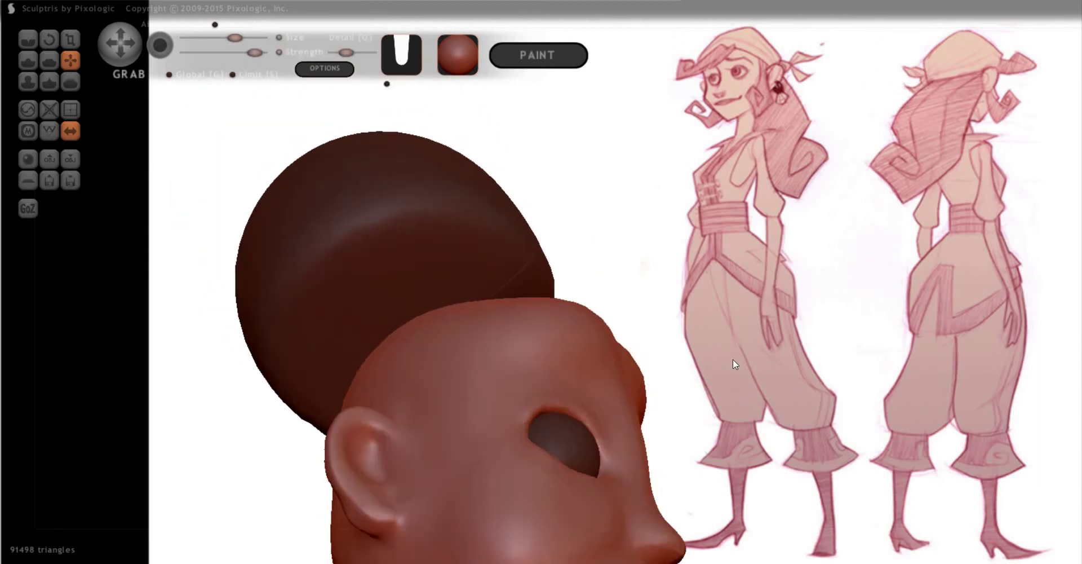
mouse_move(581, 344)
right_down()
mouse_move(611, 375)
mouse_move(597, 369)
mouse_move(740, 325)
right_up()
right_drag(618, 350, 586, 333)
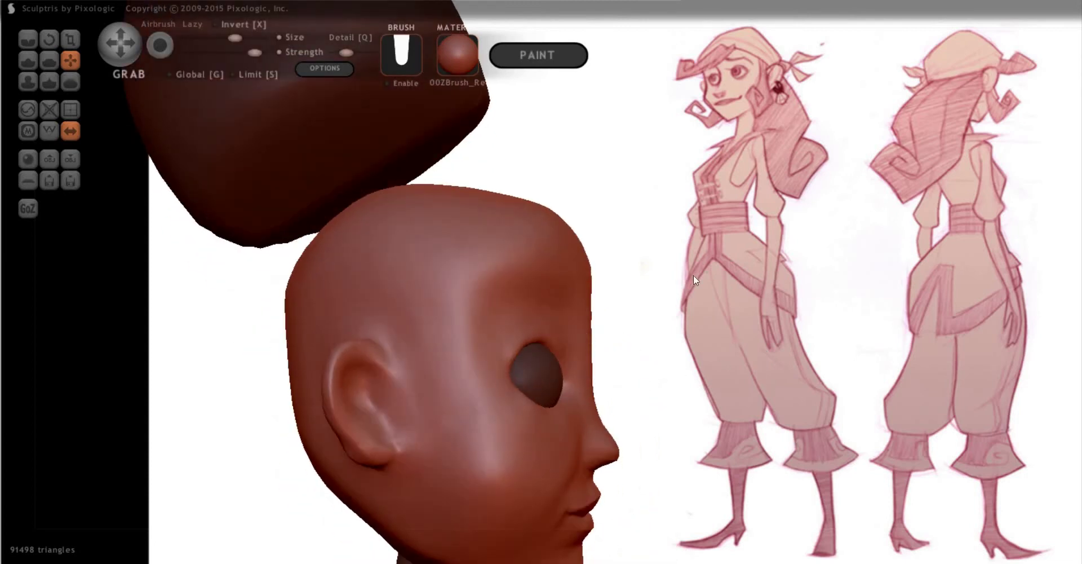
right_drag(573, 249, 587, 244)
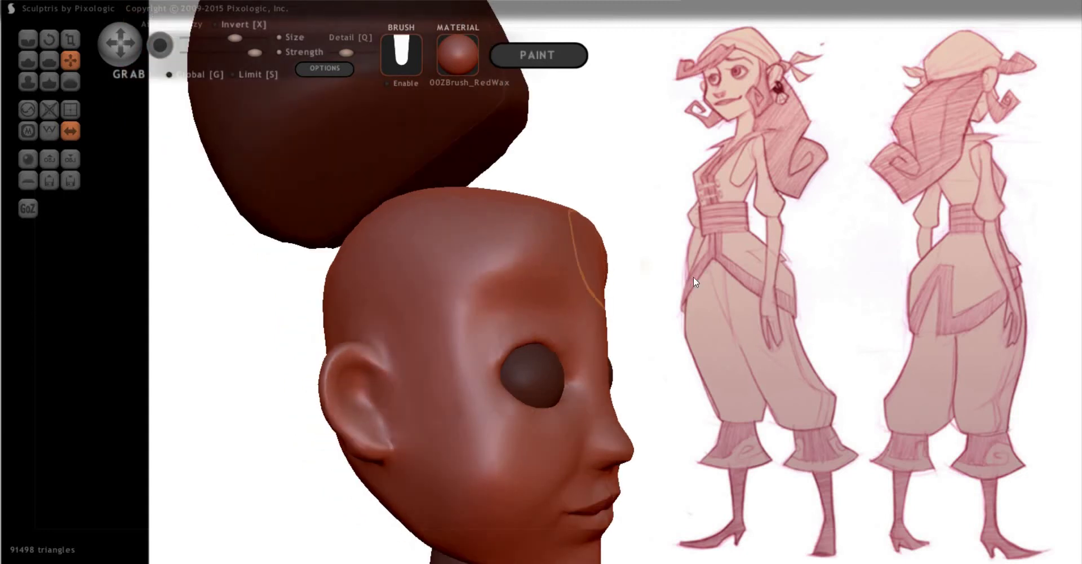
right_drag(693, 276, 760, 285)
right_drag(562, 235, 583, 252)
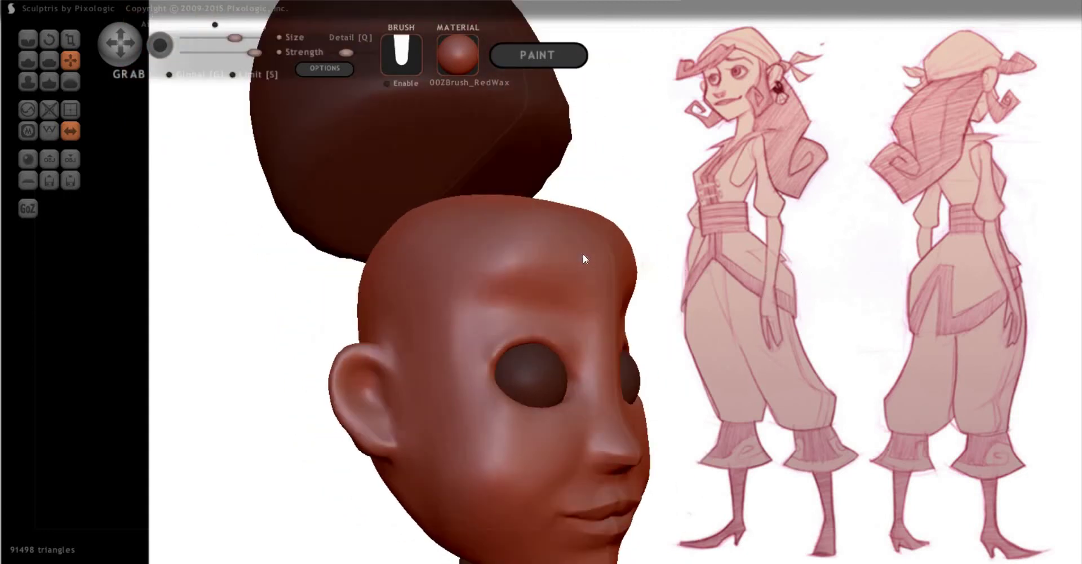
right_drag(729, 275, 794, 357)
Move the cap down onto the head so its front rim crosses the forehead and its back covers the skull
scroll(616, 261, down, 5)
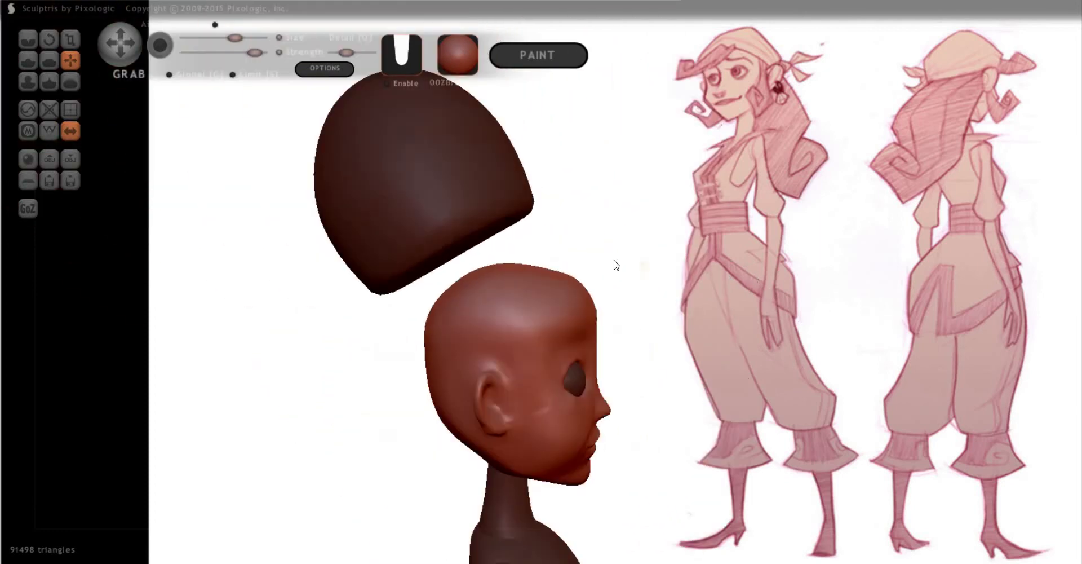
drag(515, 243, 558, 307)
scroll(697, 308, up, 3)
right_drag(697, 304, 563, 273)
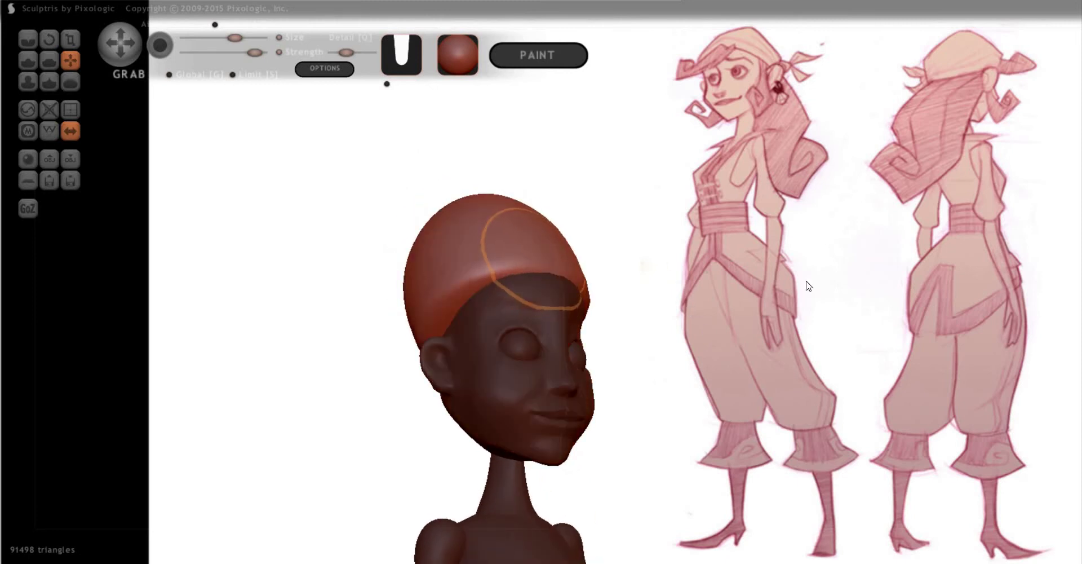
Enlarge the Grab brush and push the cap's tall crown down so it follows the skull more closely
right_drag(484, 324, 454, 177)
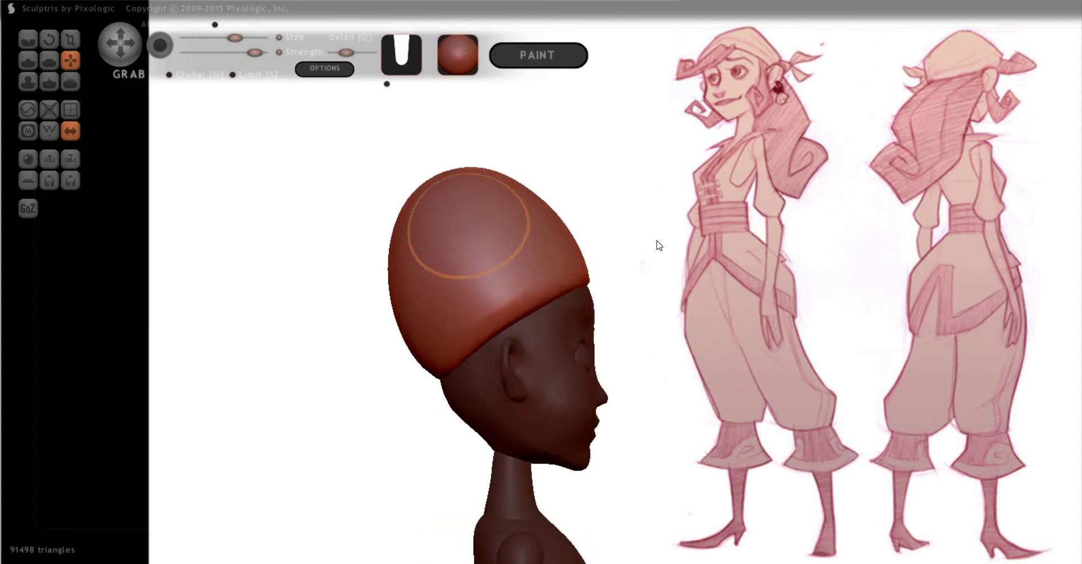
right_drag(658, 241, 525, 205)
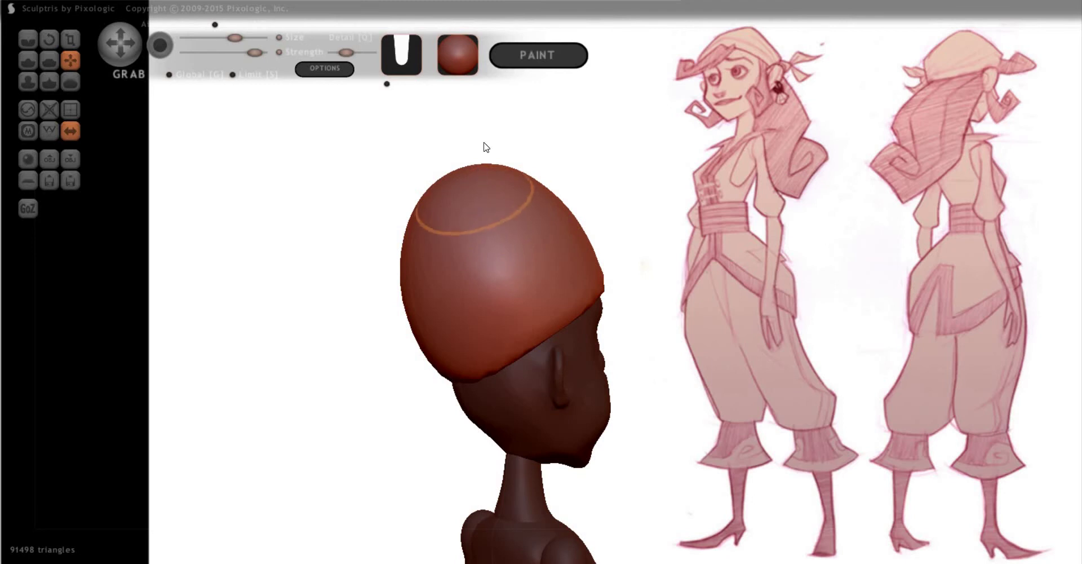
key(space)
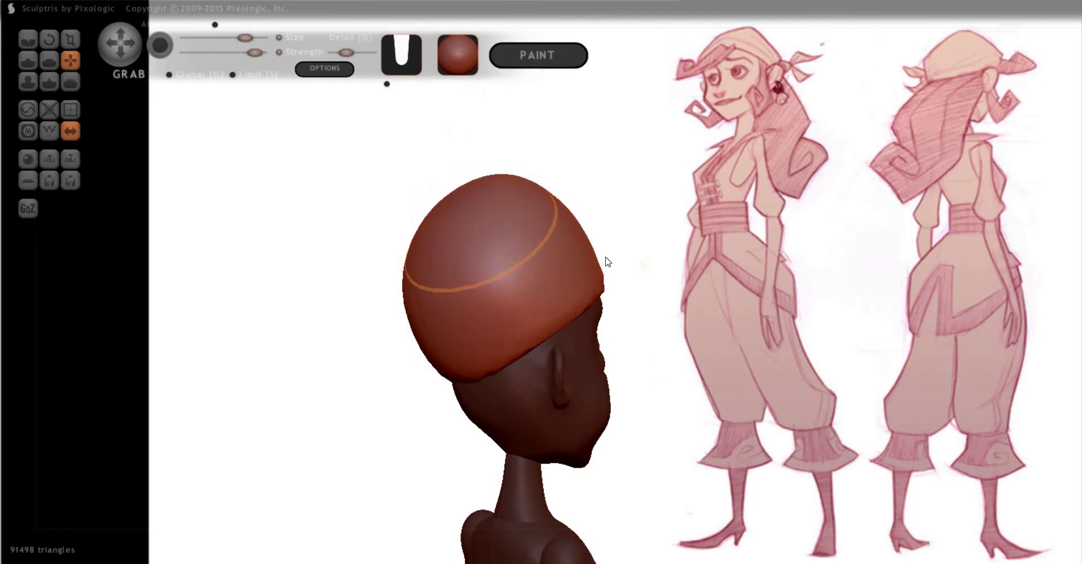
mouse_move(527, 228)
right_down()
mouse_move(516, 200)
mouse_move(543, 228)
right_up()
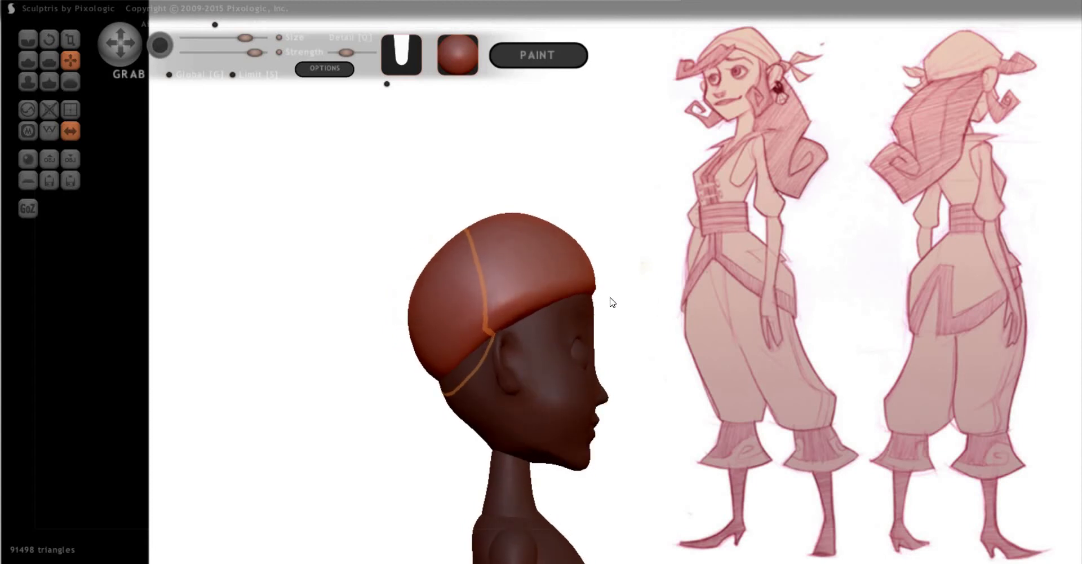
right_drag(682, 314, 587, 316)
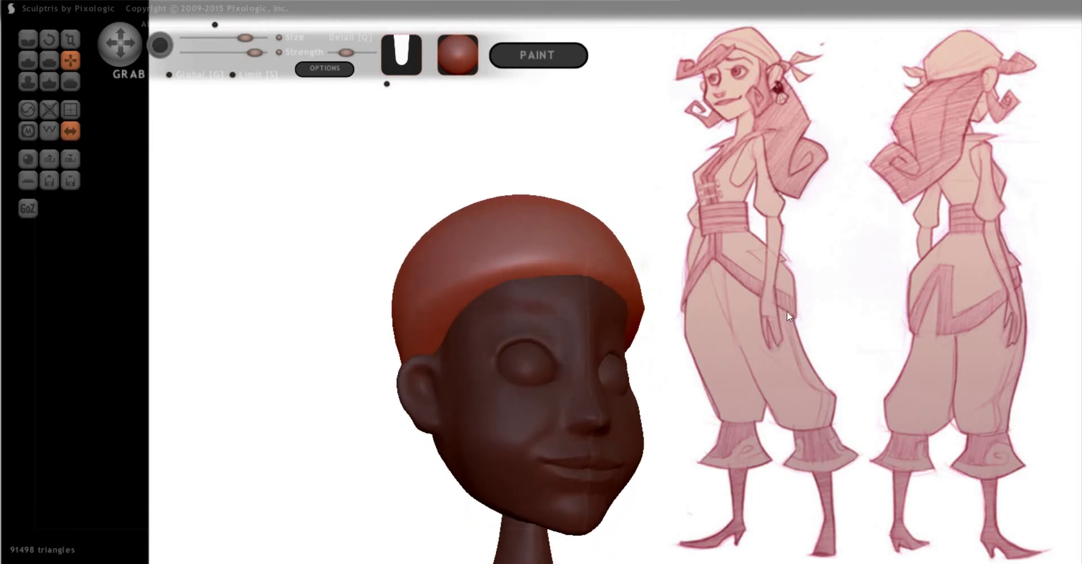
right_drag(498, 290, 476, 290)
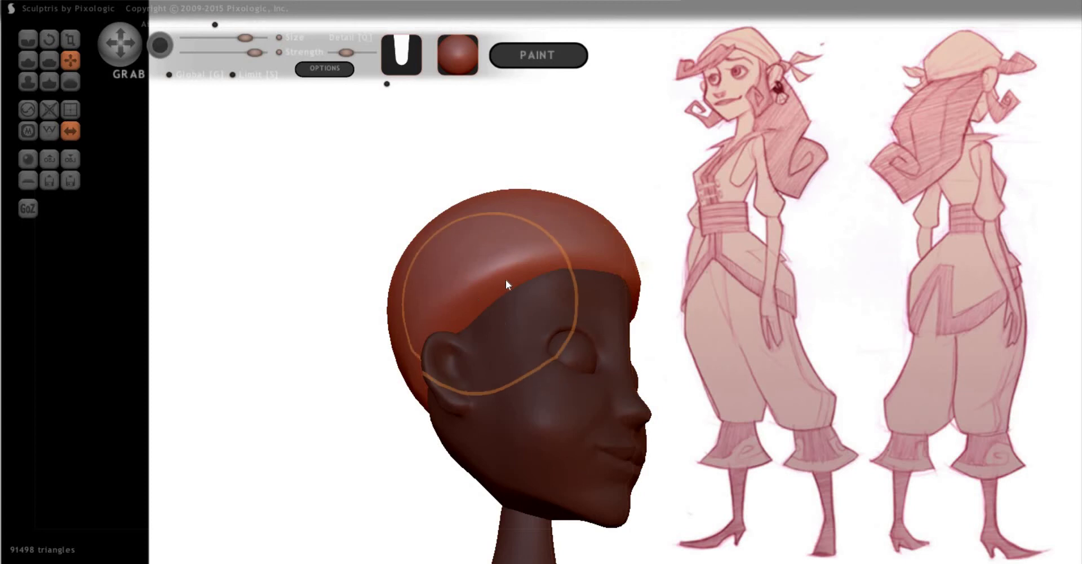
Pinch the cap's lower rim into a crisp edge from the forehead, past the ear, to the back of the head
key(p)
mouse_move(611, 260)
mouse_down()
mouse_move(537, 261)
mouse_move(442, 311)
mouse_move(483, 265)
mouse_up()
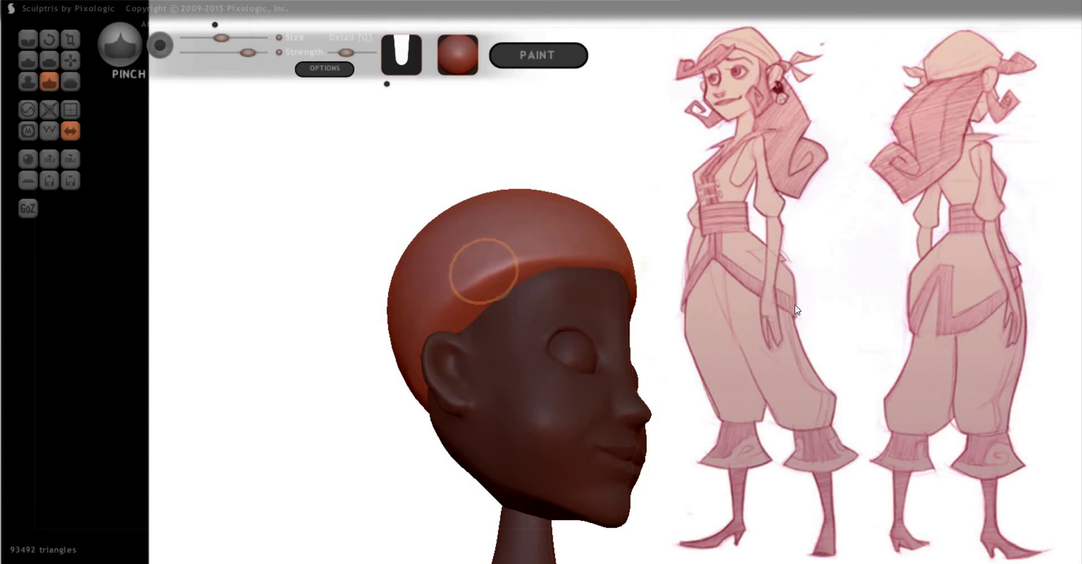
right_drag(556, 282, 543, 282)
mouse_move(541, 282)
mouse_down()
mouse_move(560, 265)
mouse_move(471, 309)
mouse_move(423, 383)
mouse_up()
mouse_move(587, 273)
right_down()
mouse_move(592, 211)
mouse_move(616, 230)
right_up()
mouse_move(616, 229)
mouse_down()
mouse_move(531, 222)
mouse_move(459, 235)
mouse_move(587, 211)
mouse_up()
right_drag(505, 251, 459, 272)
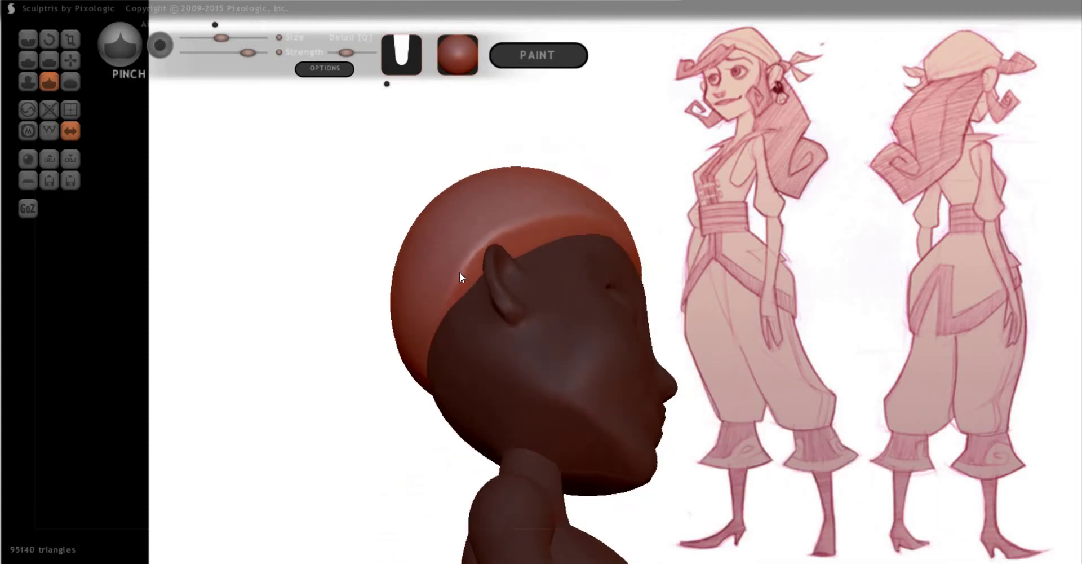
mouse_move(459, 272)
mouse_down()
mouse_move(472, 253)
mouse_move(524, 221)
mouse_up()
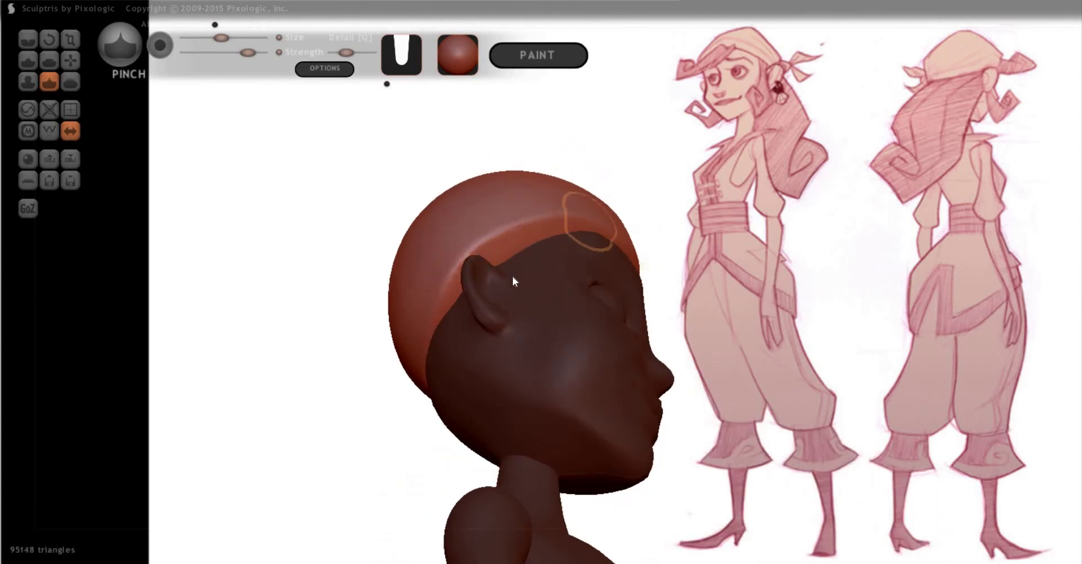
right_drag(513, 276, 599, 292)
mouse_move(599, 293)
mouse_down()
mouse_move(476, 285)
mouse_move(447, 303)
mouse_move(577, 322)
mouse_move(623, 311)
mouse_move(527, 306)
mouse_up()
right_drag(526, 307, 737, 344)
Pull the cap's rim into line above the brow and ear with the Grab brush and shape its crown
key(g)
right_drag(623, 262, 502, 228)
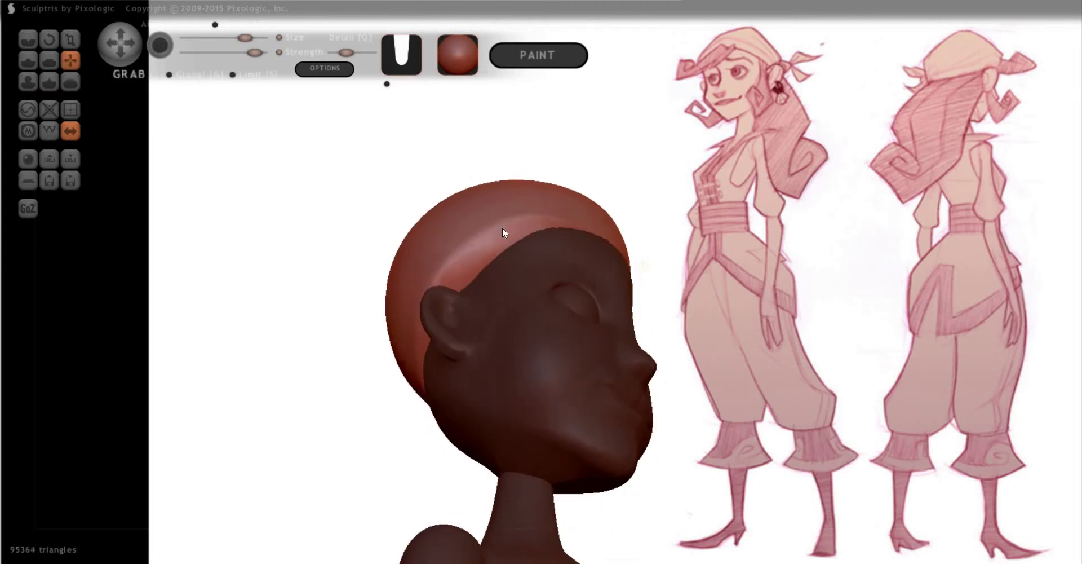
mouse_move(518, 252)
mouse_down()
mouse_move(455, 269)
mouse_move(479, 283)
mouse_up()
right_drag(570, 291, 596, 272)
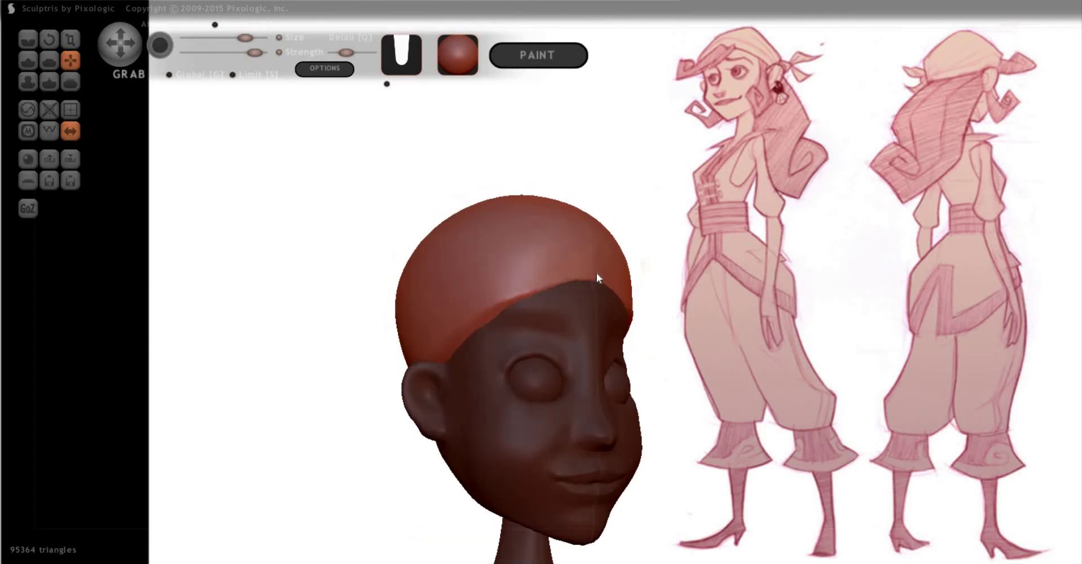
mouse_move(809, 320)
right_down()
mouse_move(739, 307)
mouse_move(779, 306)
mouse_move(781, 256)
right_up()
right_drag(553, 207, 541, 198)
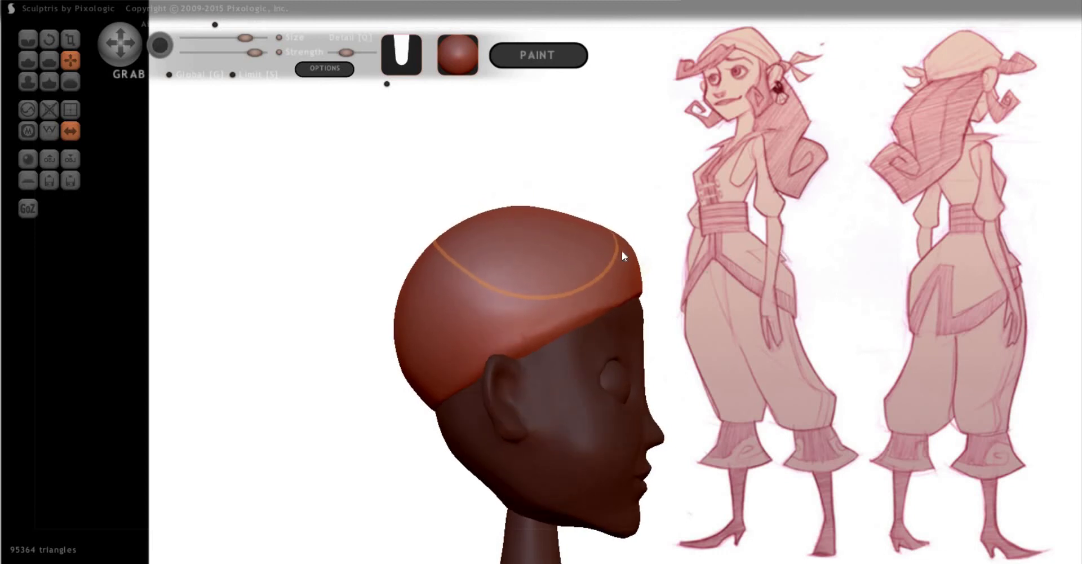
Refine the back and sides of the cap with the Grab brush, working around the head
mouse_move(624, 248)
right_down()
mouse_move(628, 239)
mouse_move(727, 283)
mouse_move(578, 282)
mouse_move(778, 300)
right_up()
right_drag(491, 378, 483, 367)
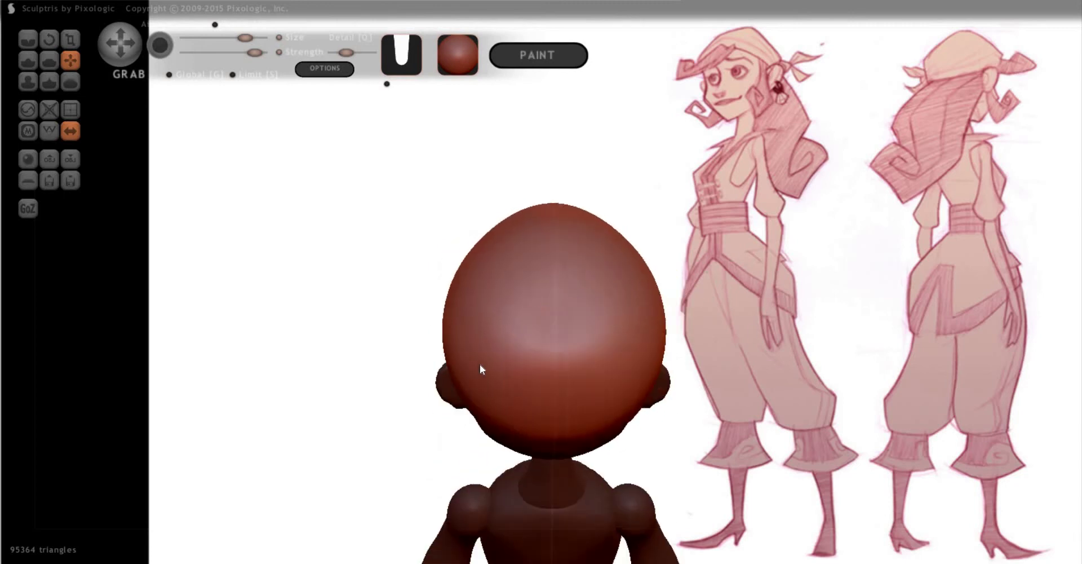
right_drag(672, 316, 669, 322)
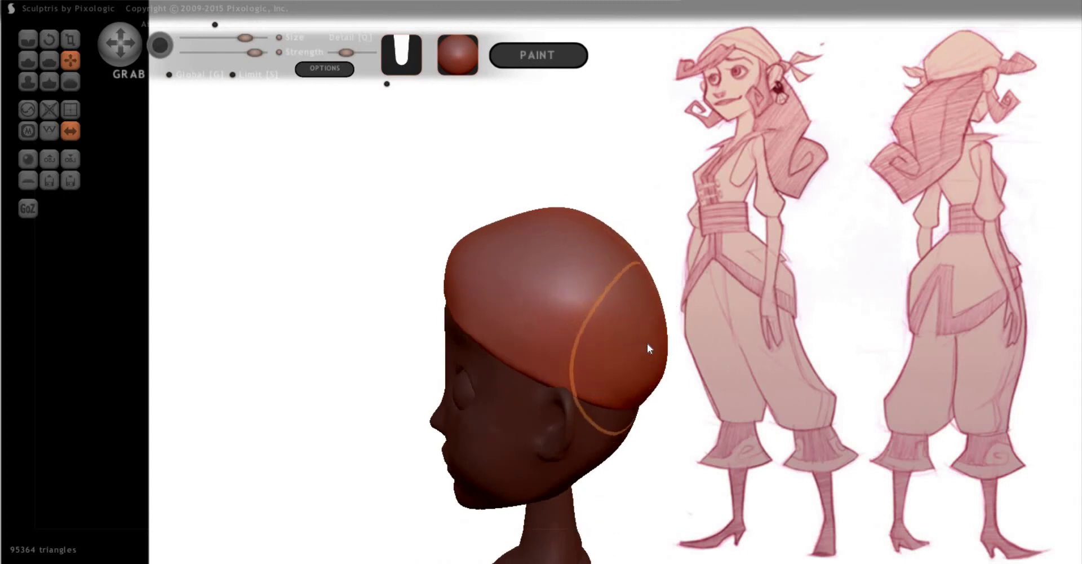
mouse_move(626, 365)
right_down()
mouse_move(637, 377)
mouse_move(630, 359)
mouse_move(647, 365)
right_up()
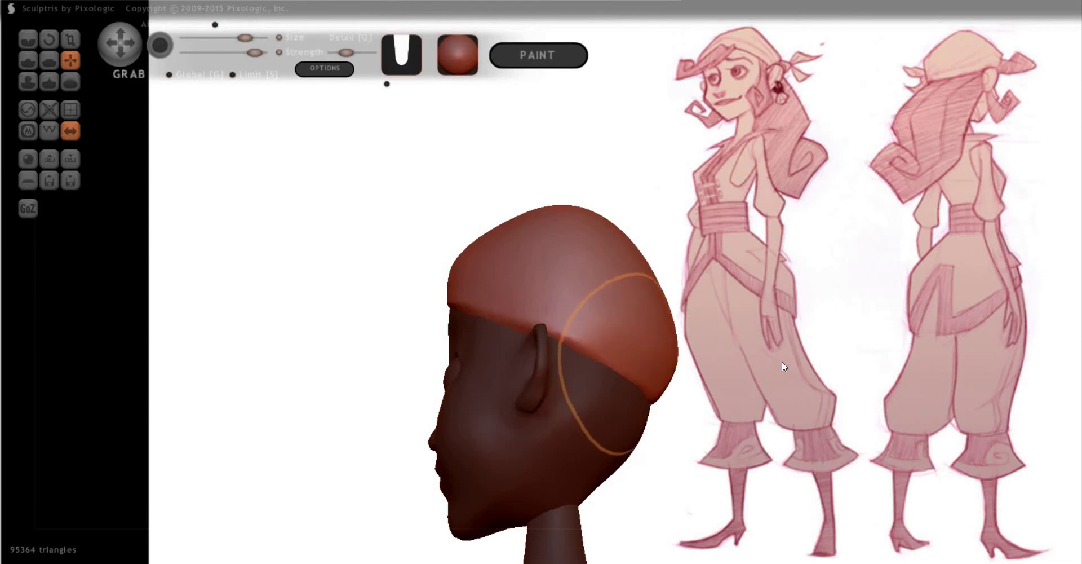
mouse_move(780, 363)
right_down()
mouse_move(795, 343)
mouse_move(510, 280)
mouse_move(451, 287)
right_up()
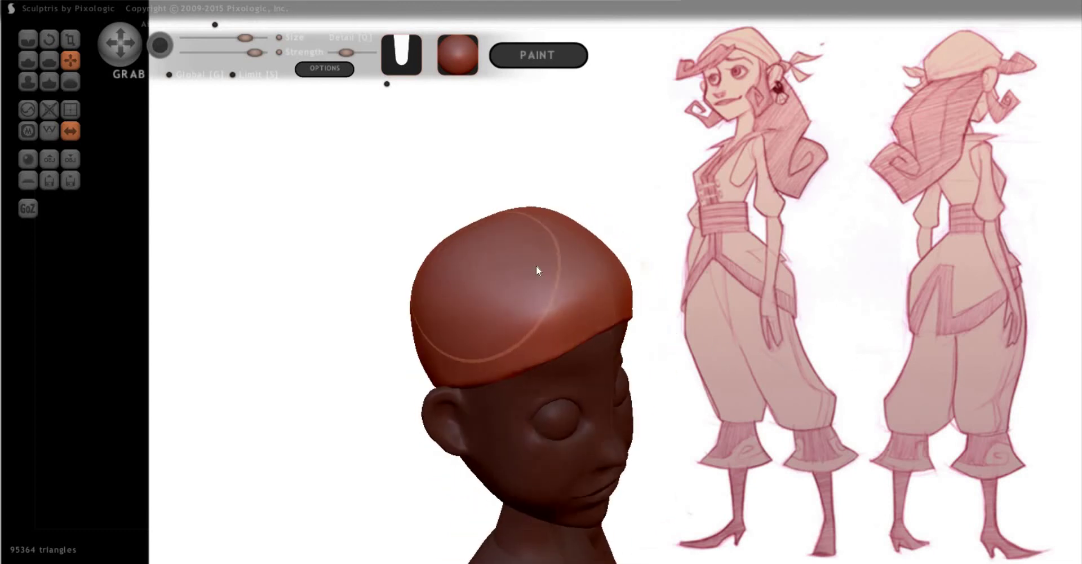
mouse_move(771, 277)
right_down()
mouse_move(725, 241)
mouse_move(729, 271)
mouse_move(711, 296)
mouse_move(596, 252)
right_up()
Pinch the bandana's lower rim into a sharper edge from the forehead, past the ear, to the back of the head
key(p)
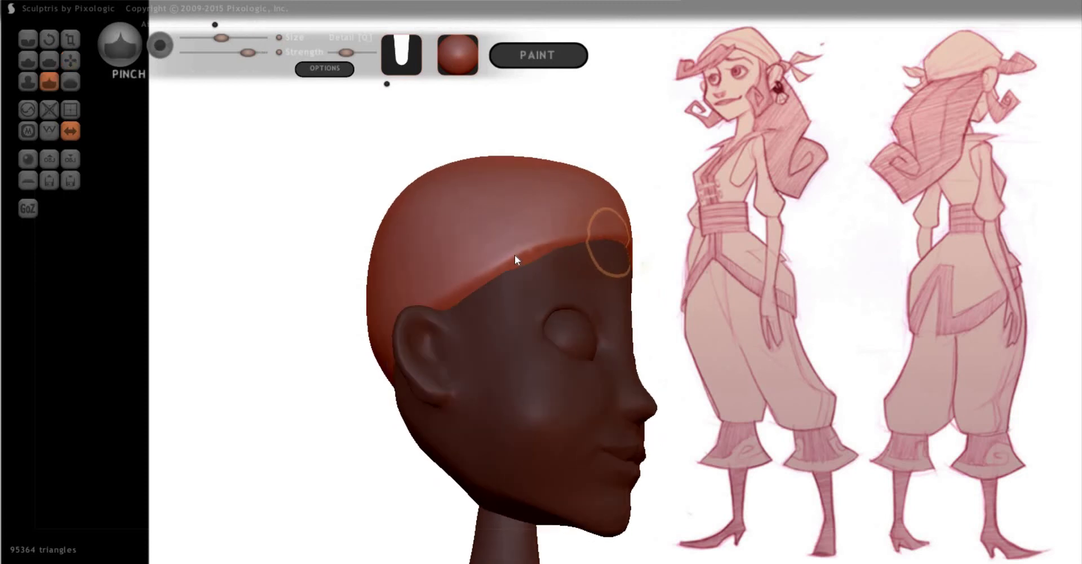
mouse_move(613, 240)
mouse_down()
mouse_move(570, 237)
mouse_move(485, 272)
mouse_move(454, 331)
mouse_up()
right_drag(454, 331, 430, 348)
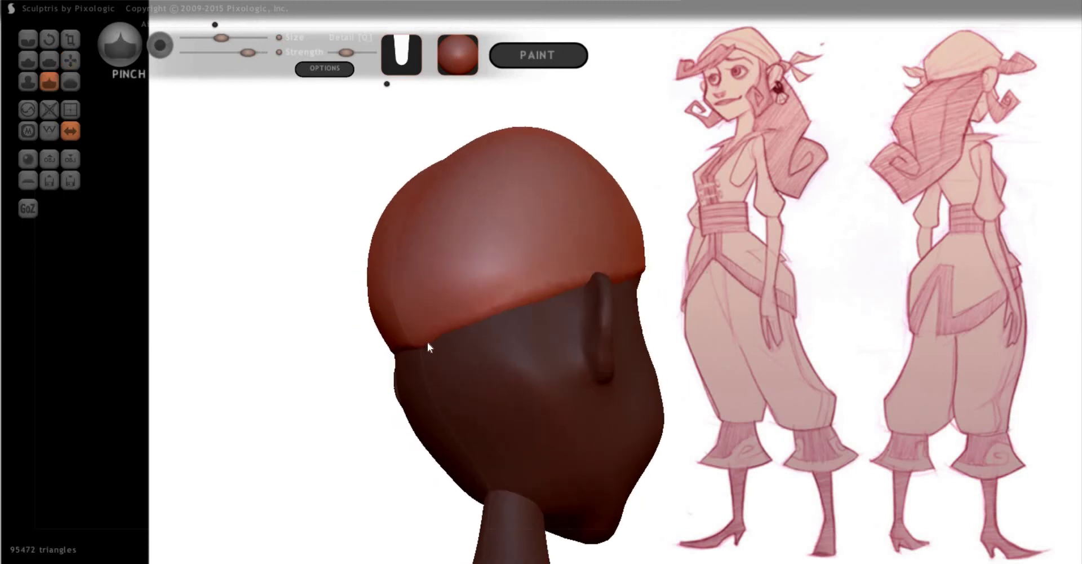
drag(423, 338, 575, 281)
mouse_move(708, 314)
right_down()
mouse_move(699, 312)
mouse_move(760, 326)
mouse_move(790, 317)
mouse_move(777, 317)
right_up()
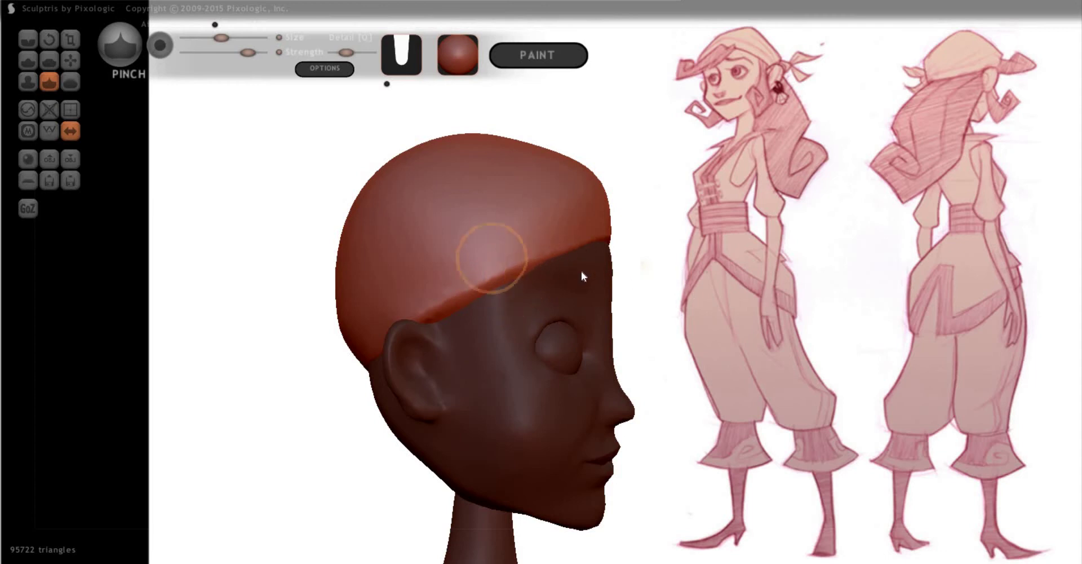
Select the head together with the bandana and nudge their shared edge above the temple with a smaller Grab brush
click(555, 303)
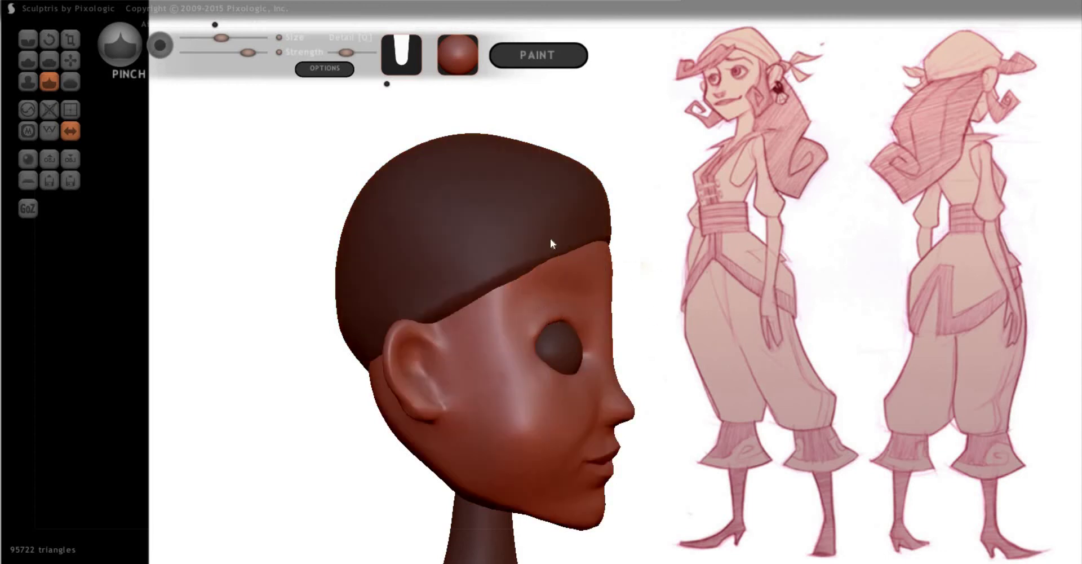
right_drag(558, 242, 485, 203)
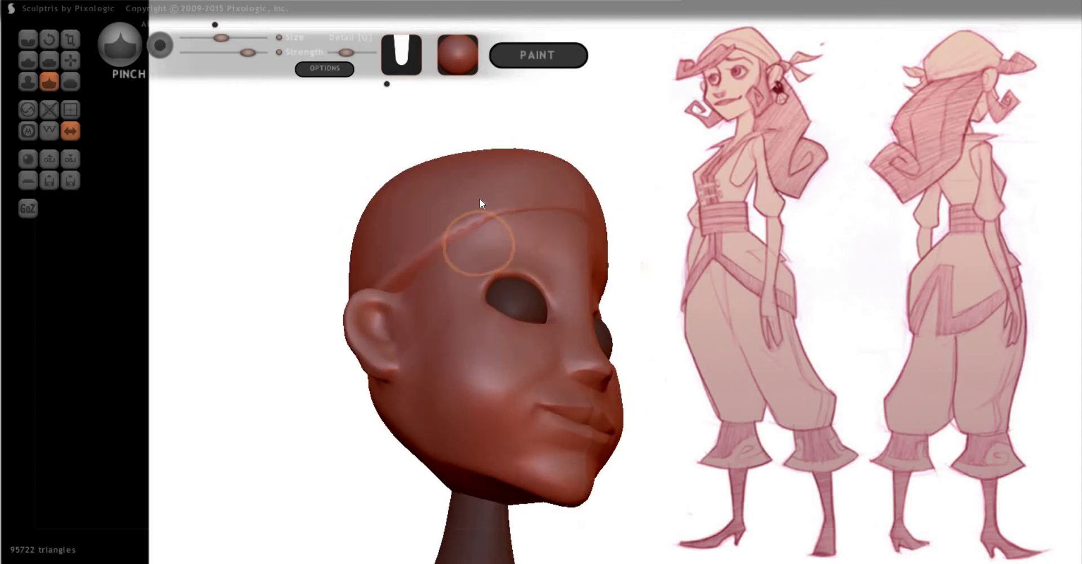
key(g)
key(space)
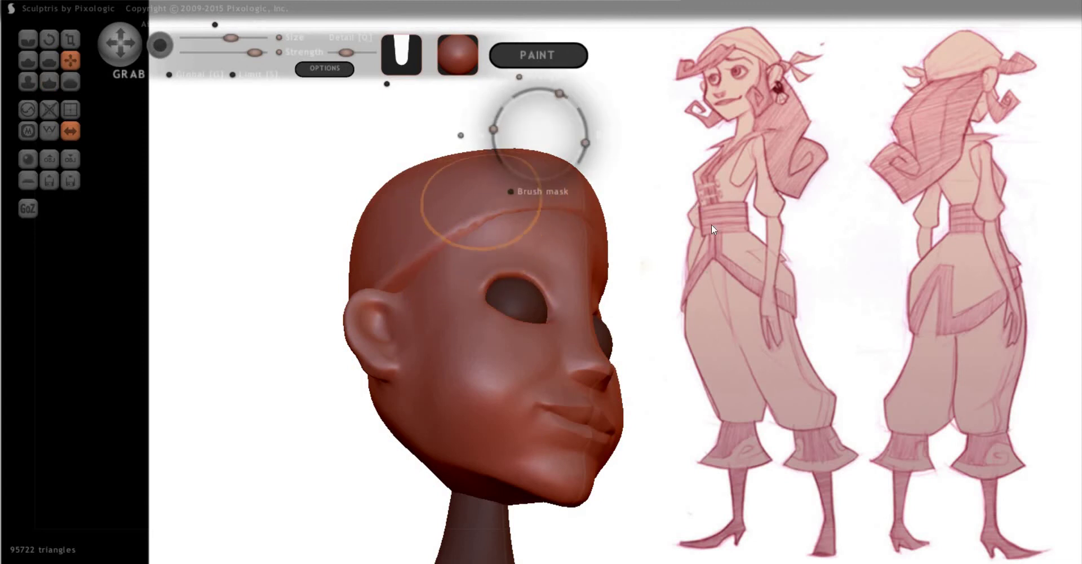
right_drag(592, 218, 491, 200)
drag(507, 205, 496, 193)
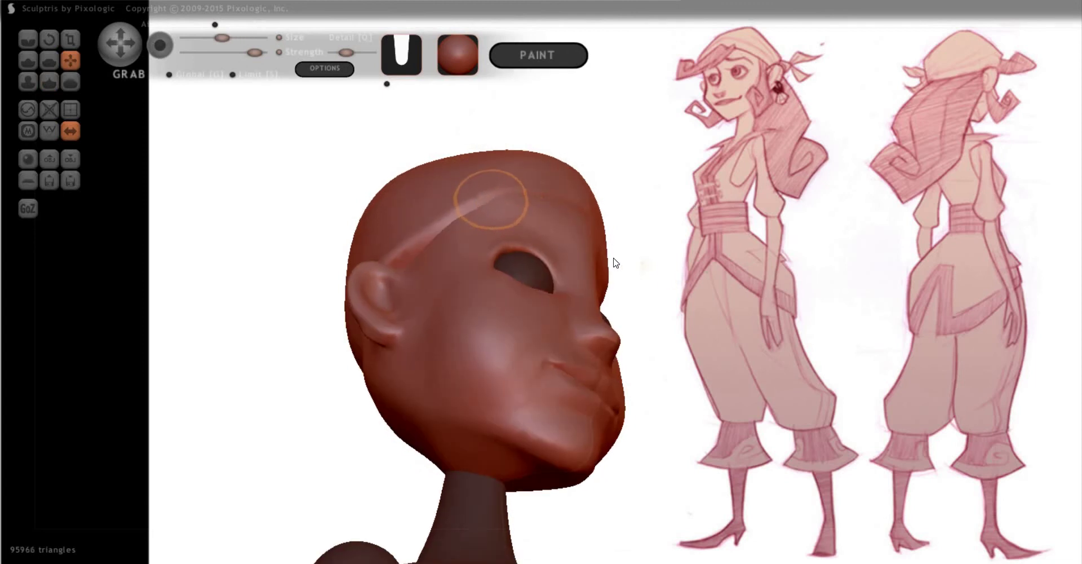
mouse_move(445, 245)
right_down()
mouse_move(421, 248)
mouse_move(623, 258)
right_up()
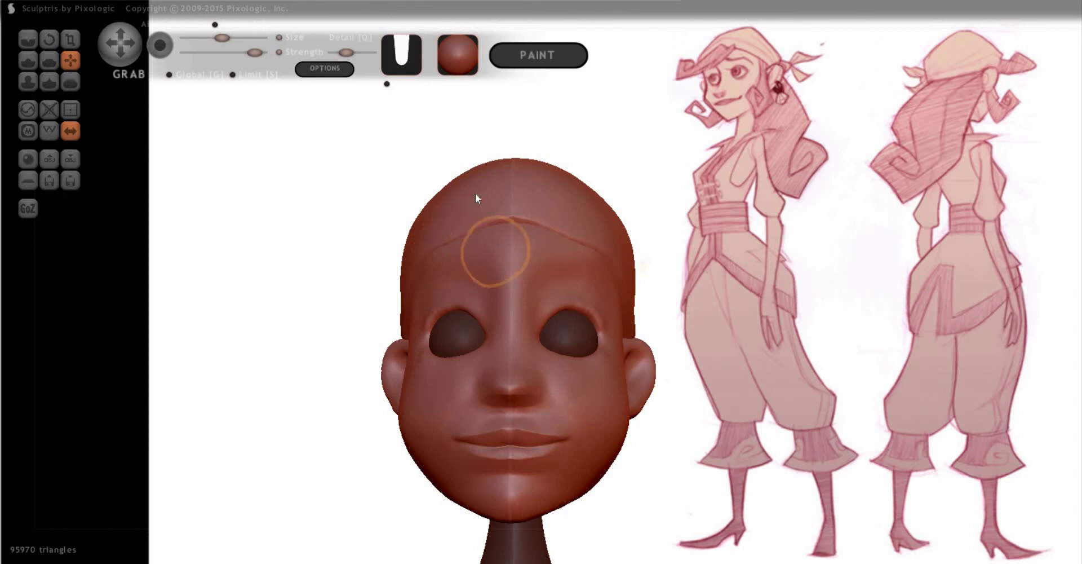
Enlarge the Grab brush and shape the head and bandana together at the temples and along the front of the forehead
key(space)
mouse_move(427, 240)
mouse_down()
mouse_move(415, 252)
mouse_move(397, 246)
mouse_up()
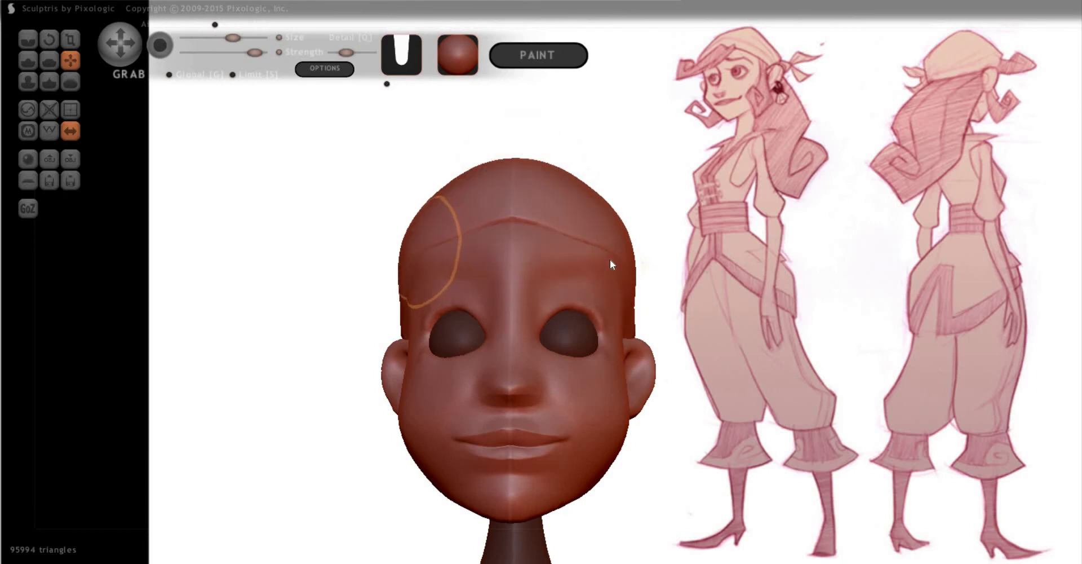
mouse_move(620, 258)
mouse_down()
mouse_move(653, 284)
mouse_move(620, 264)
mouse_up()
right_drag(620, 265, 424, 241)
right_drag(483, 270, 531, 229)
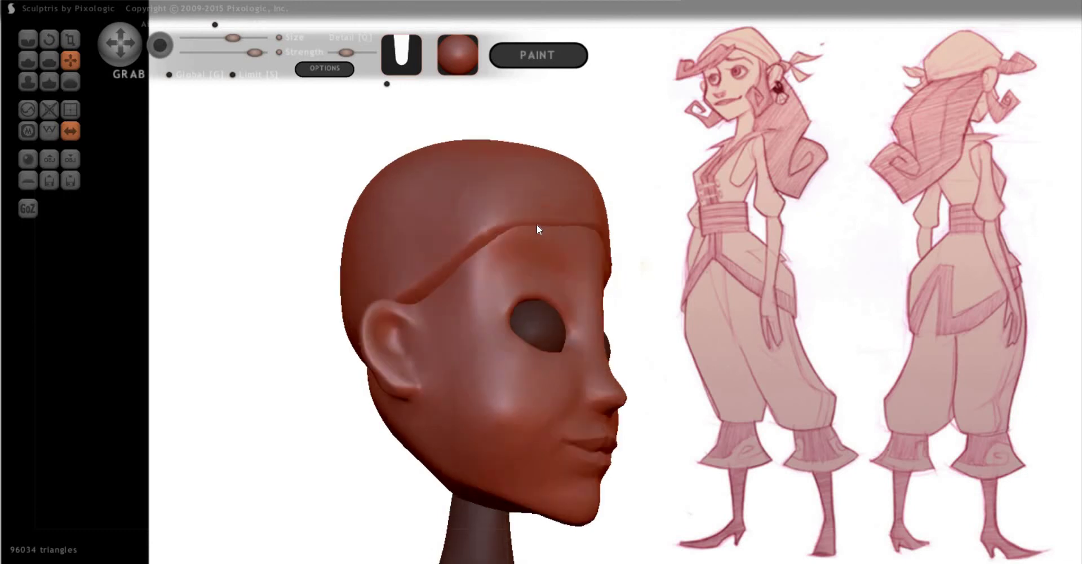
drag(500, 248, 544, 229)
mouse_move(591, 254)
right_down()
mouse_move(596, 235)
mouse_move(574, 254)
right_up()
drag(575, 254, 624, 235)
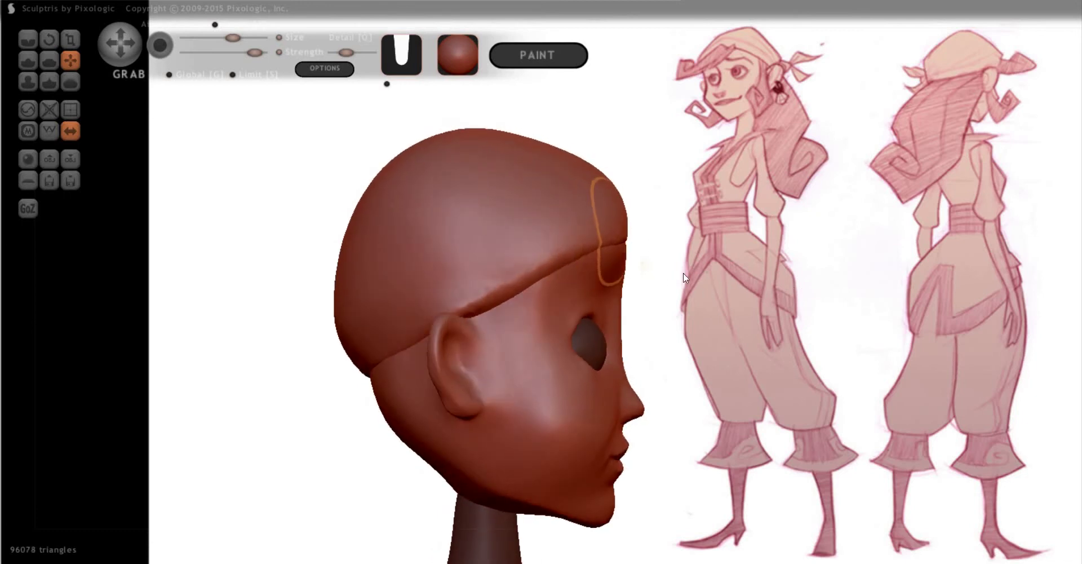
Pull the bandana's front rim forward over the brow and adjust its side edge above the ear
right_drag(564, 236, 765, 278)
mouse_move(562, 225)
right_down()
mouse_move(514, 284)
mouse_move(699, 293)
mouse_move(739, 333)
mouse_move(611, 270)
right_up()
scroll(611, 270, up, 3)
drag(611, 270, 464, 152)
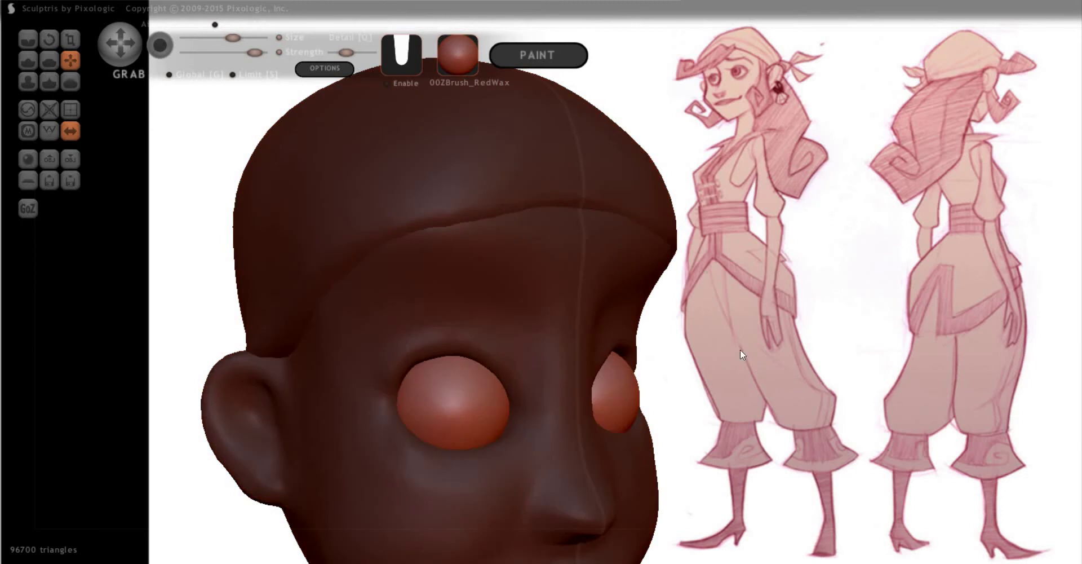
scroll(740, 353, down, 3)
right_drag(738, 354, 862, 368)
mouse_move(417, 294)
mouse_down()
mouse_move(387, 329)
mouse_move(493, 336)
mouse_up()
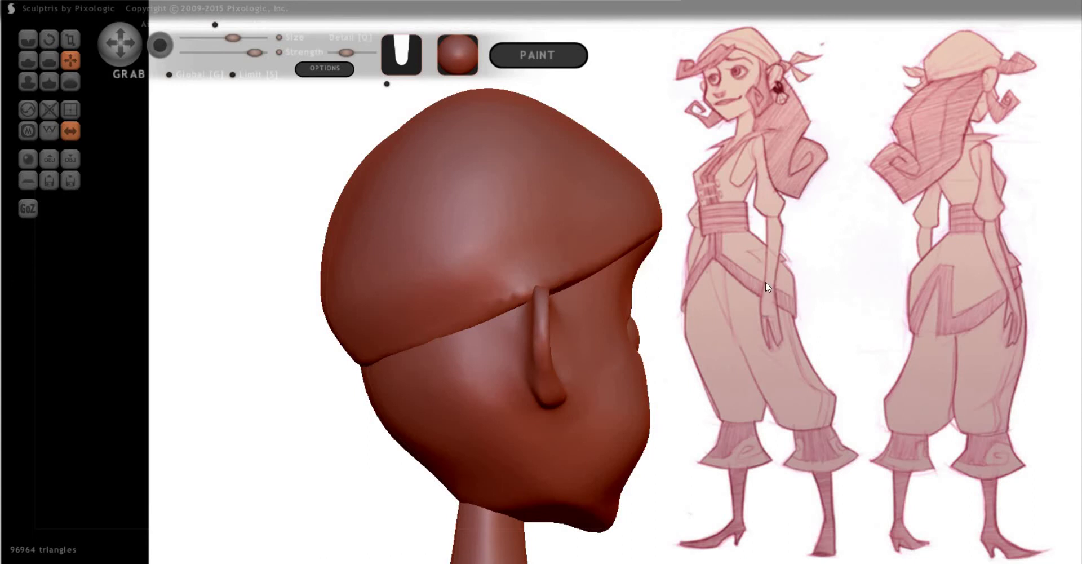
Examine the fitted bandana from the side, back and front against the body and the reference sketch
alt+drag(782, 291, 793, 300)
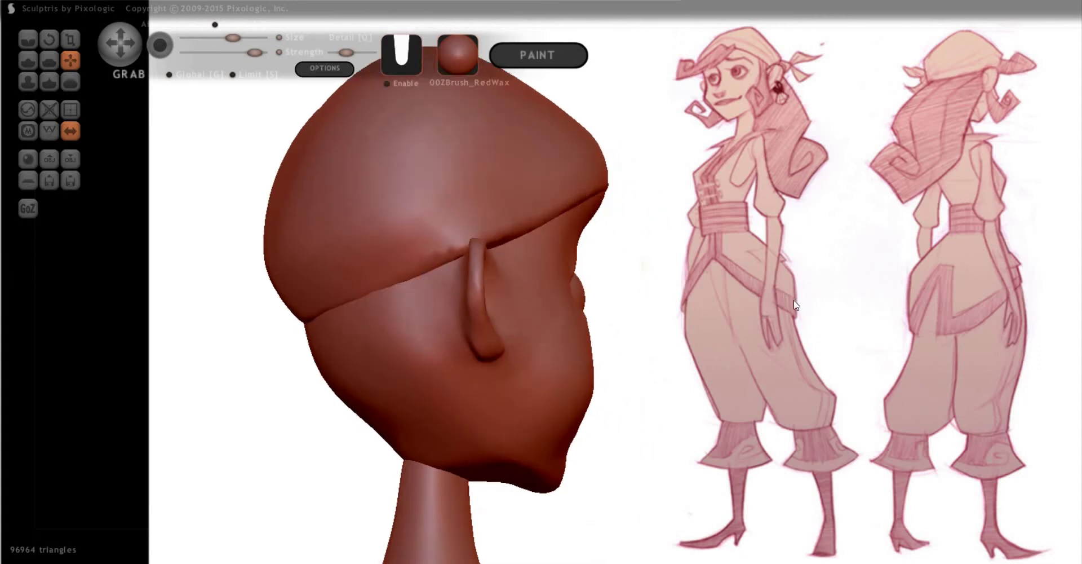
mouse_move(685, 323)
mouse_down()
mouse_move(789, 371)
mouse_move(698, 311)
mouse_up()
scroll(620, 293, down, 6)
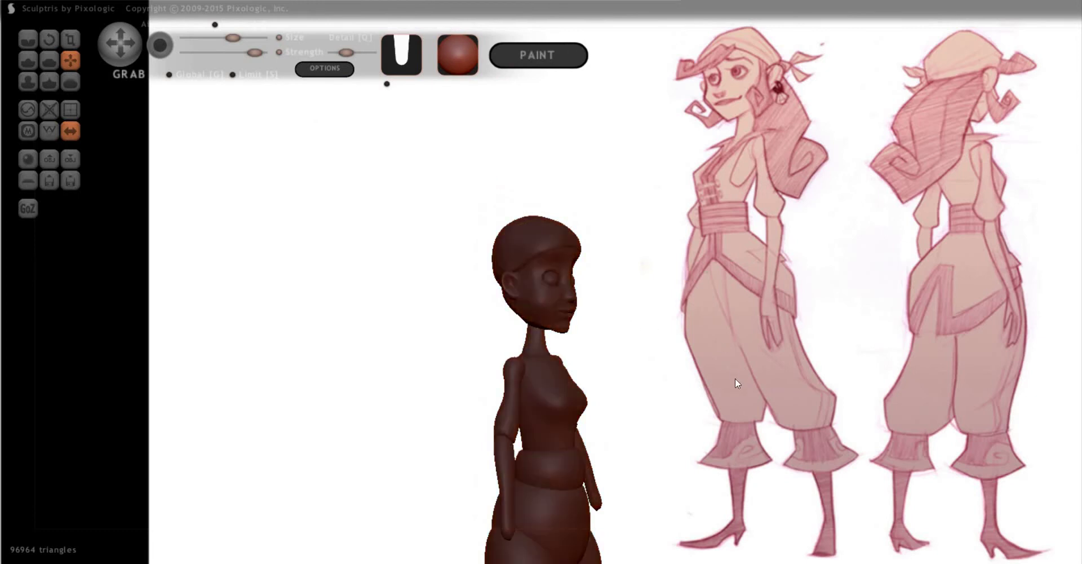
scroll(377, 194, down, 5)
mouse_move(377, 193)
mouse_down()
mouse_move(369, 297)
mouse_move(380, 256)
mouse_move(410, 234)
mouse_move(422, 248)
mouse_move(460, 197)
mouse_move(357, 261)
mouse_up()
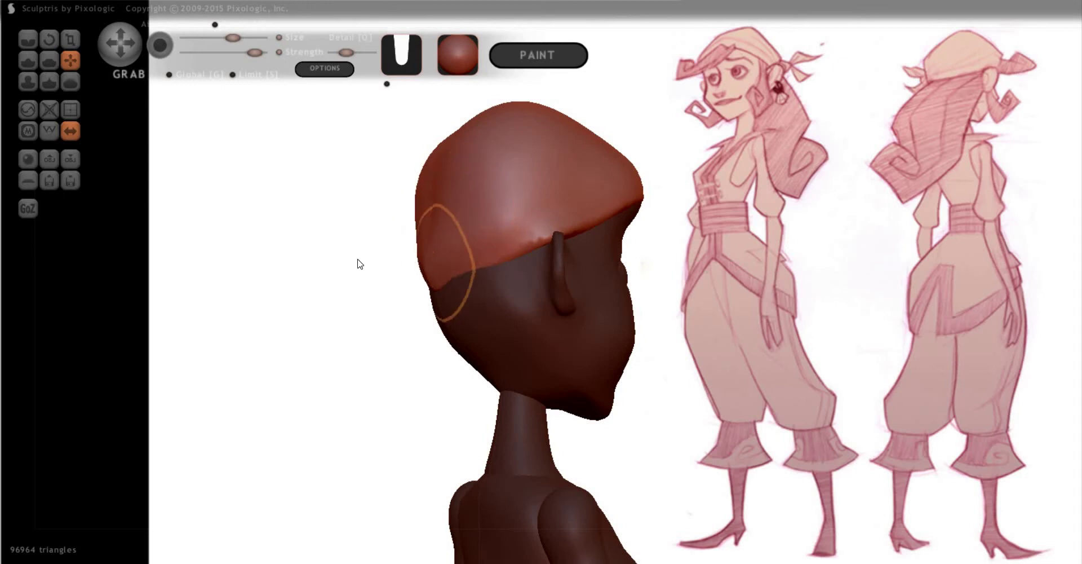
right_drag(536, 217, 559, 194)
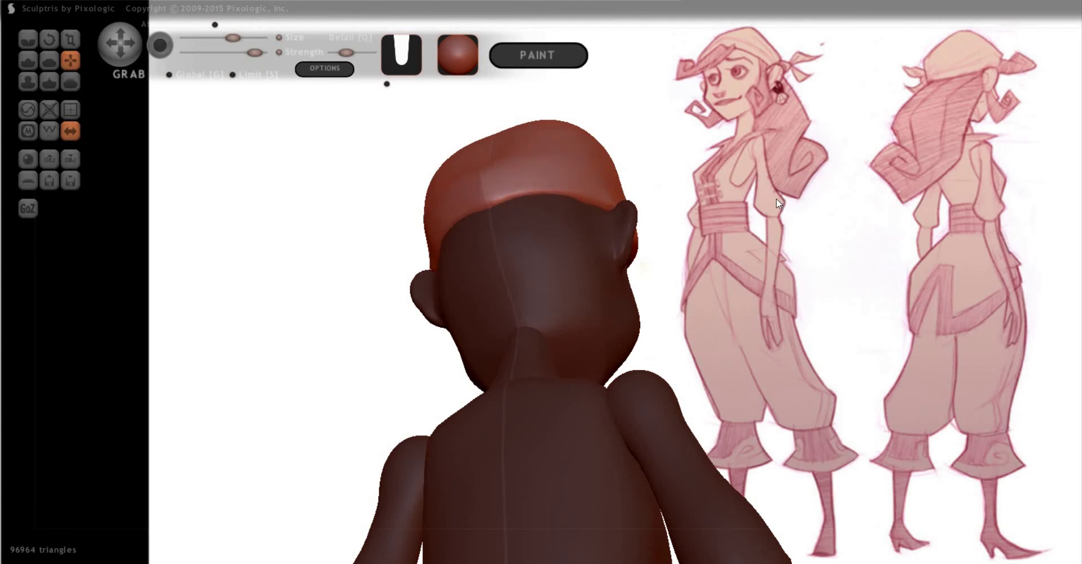
drag(776, 198, 620, 202)
right_drag(620, 198, 610, 201)
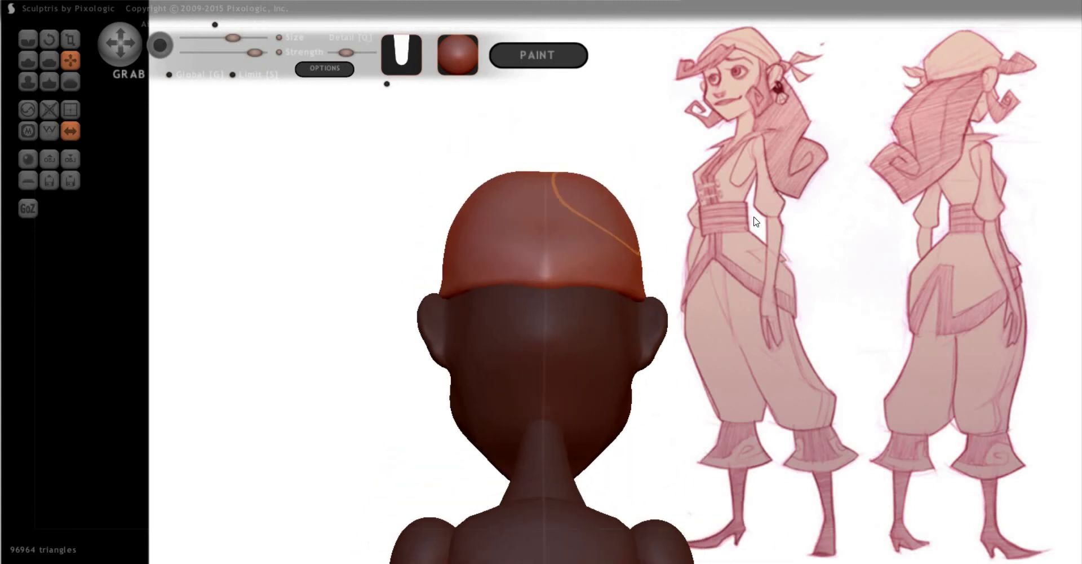
right_drag(618, 275, 744, 278)
right_drag(653, 263, 693, 254)
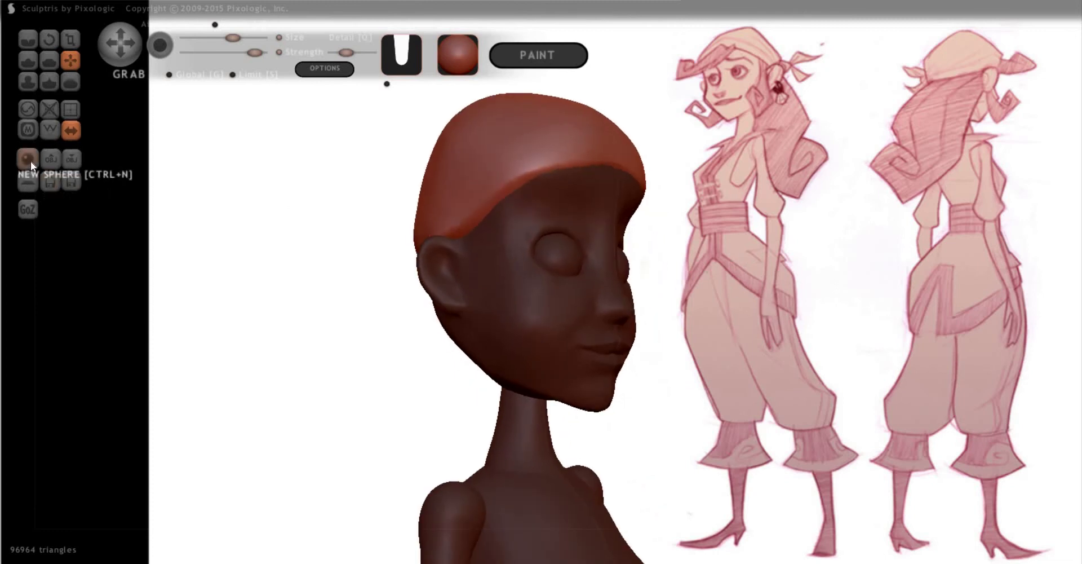
Add a new sphere object to the scene and place it behind the head as the base for the hair
click(30, 161)
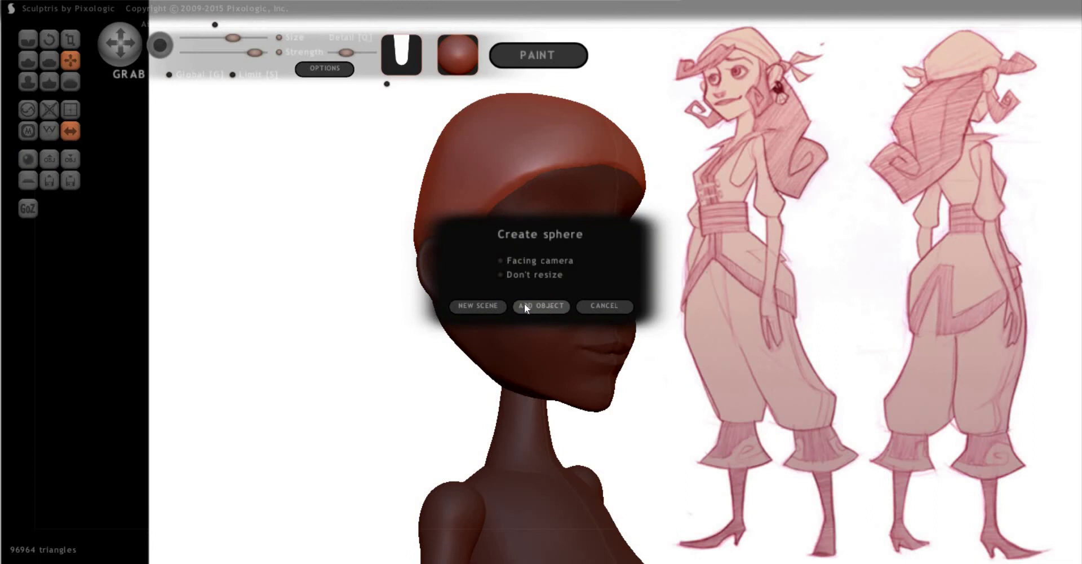
click(524, 304)
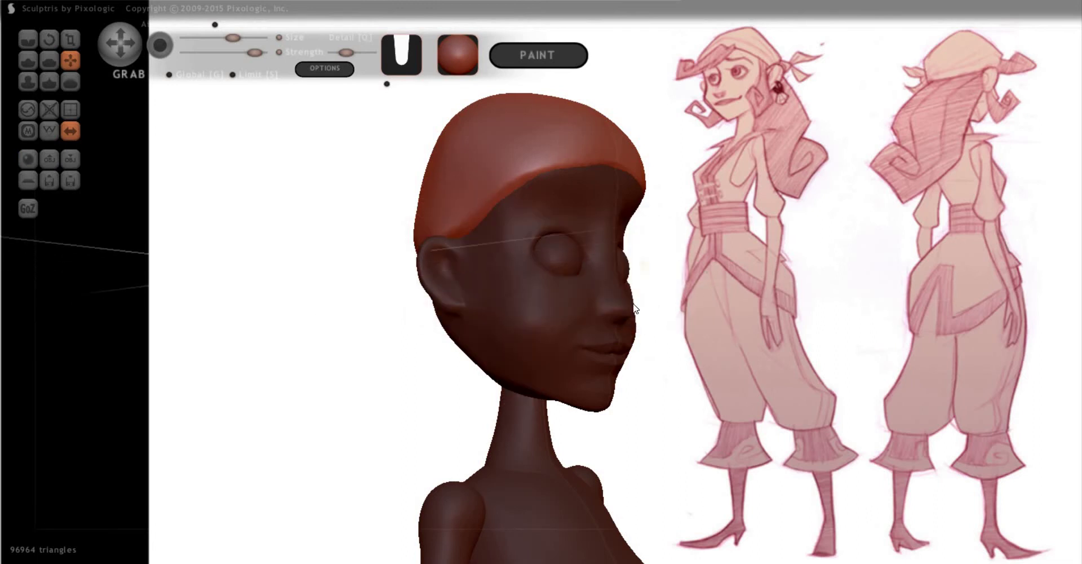
mouse_move(634, 308)
mouse_down()
mouse_move(621, 304)
mouse_move(639, 290)
mouse_up()
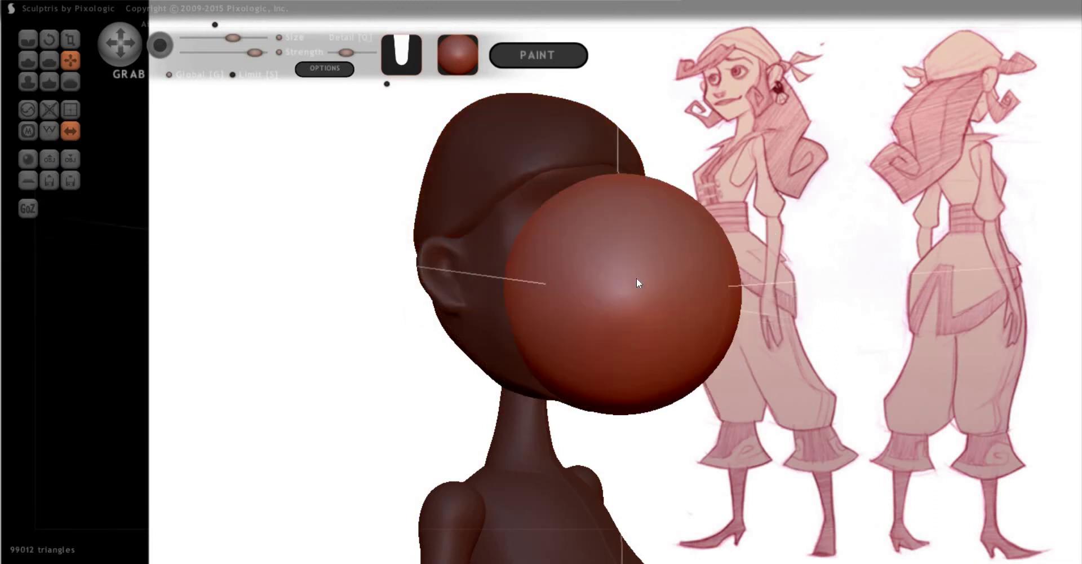
drag(333, 273, 418, 319)
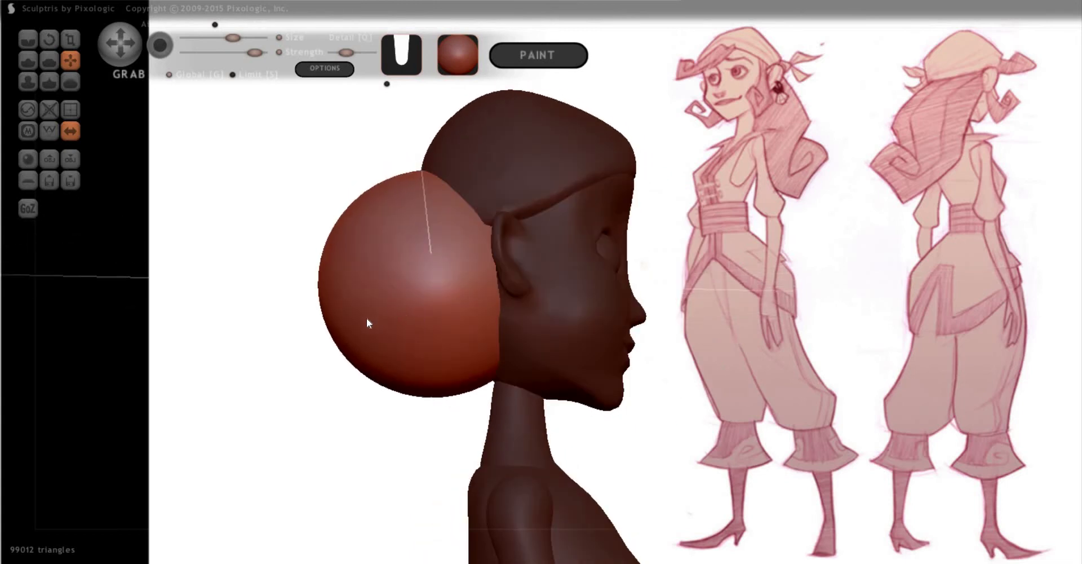
Enlarge the Grab brush and pull the sphere's underside down into a long mass of hair behind the neck
key(space)
drag(806, 383, 829, 302)
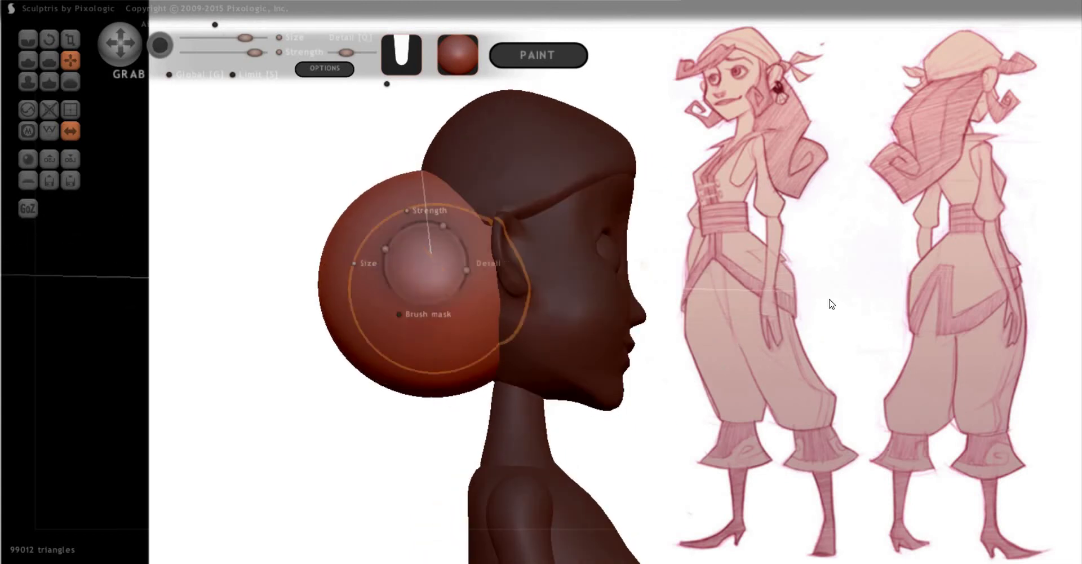
mouse_move(508, 306)
mouse_down()
mouse_move(379, 273)
mouse_move(367, 383)
mouse_up()
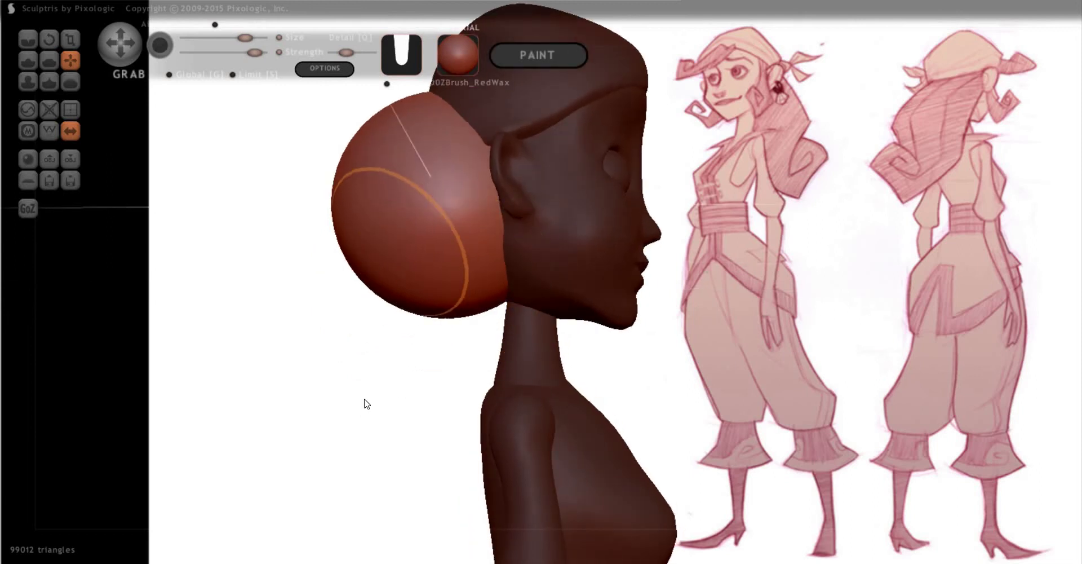
drag(389, 270, 381, 377)
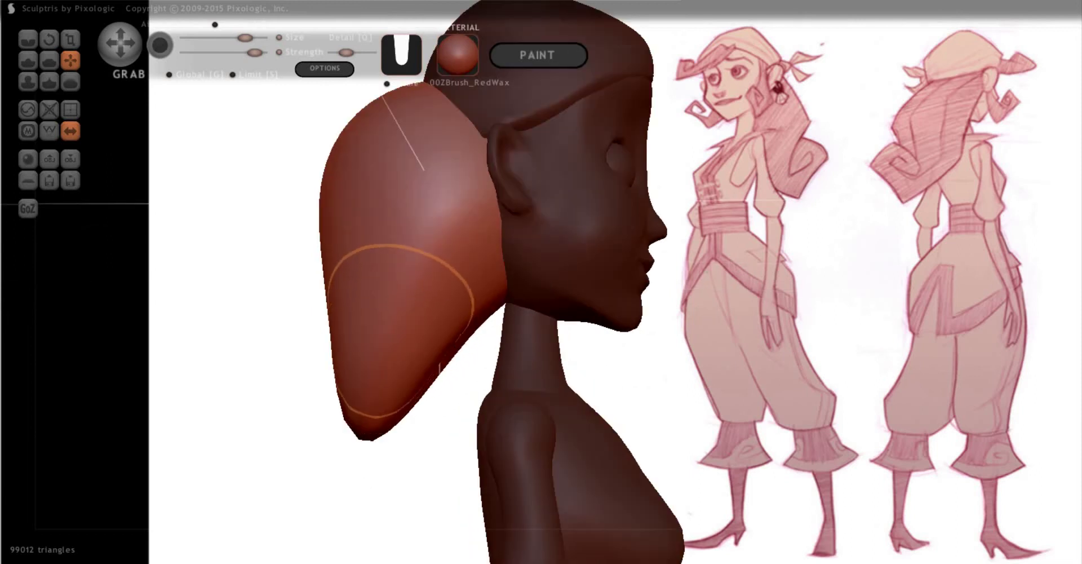
drag(361, 271, 326, 430)
Lengthen the hair down the back and taper its lower half into a narrow end
mouse_move(493, 395)
mouse_down()
mouse_move(613, 428)
mouse_move(564, 347)
mouse_up()
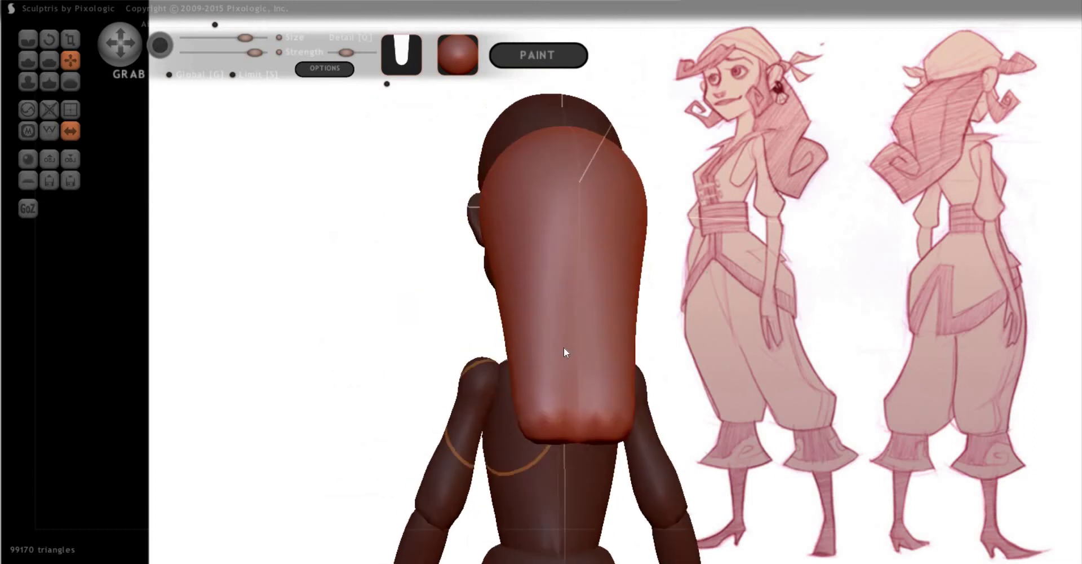
mouse_move(822, 349)
mouse_down()
mouse_move(495, 345)
mouse_move(469, 320)
mouse_up()
drag(382, 321, 420, 302)
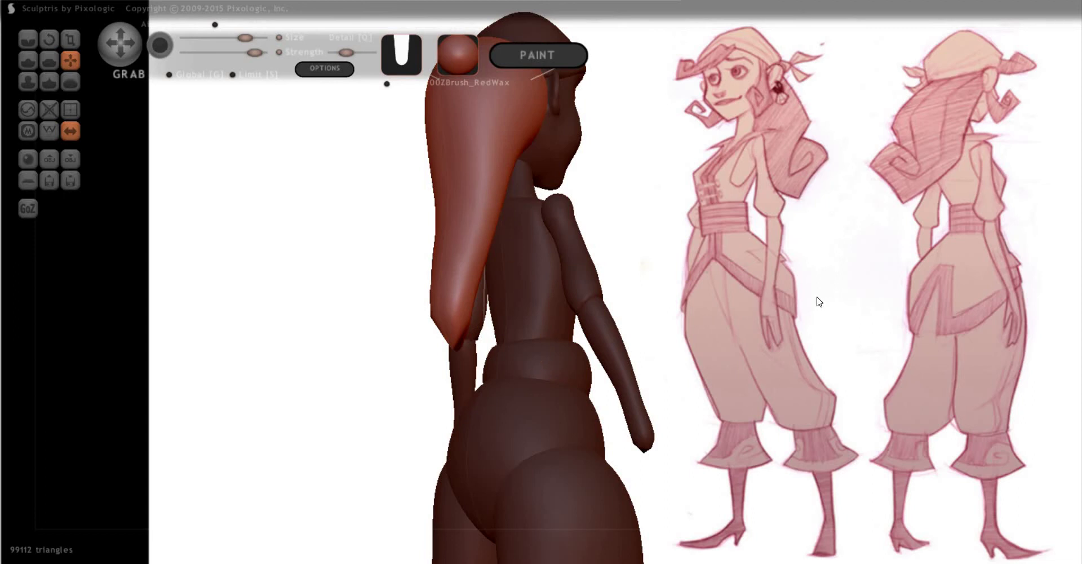
drag(817, 302, 733, 311)
Bend the hair's lower end backward and up into a curl with the Rotate and Grab brushes
key(r)
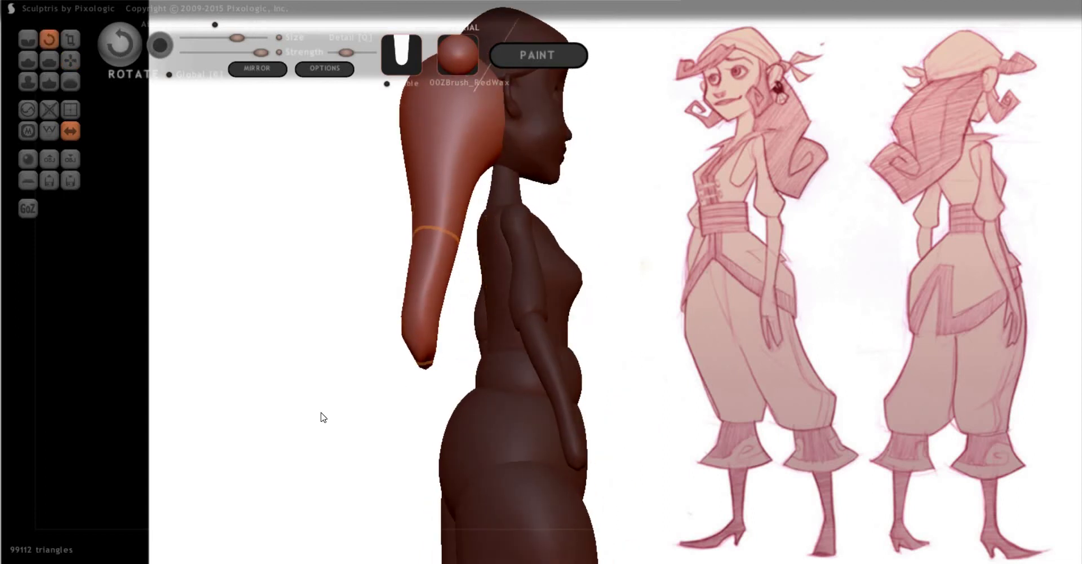
mouse_move(418, 295)
mouse_down()
mouse_move(430, 379)
mouse_move(455, 309)
mouse_move(411, 327)
mouse_move(420, 357)
mouse_up()
key(g)
drag(307, 312, 306, 252)
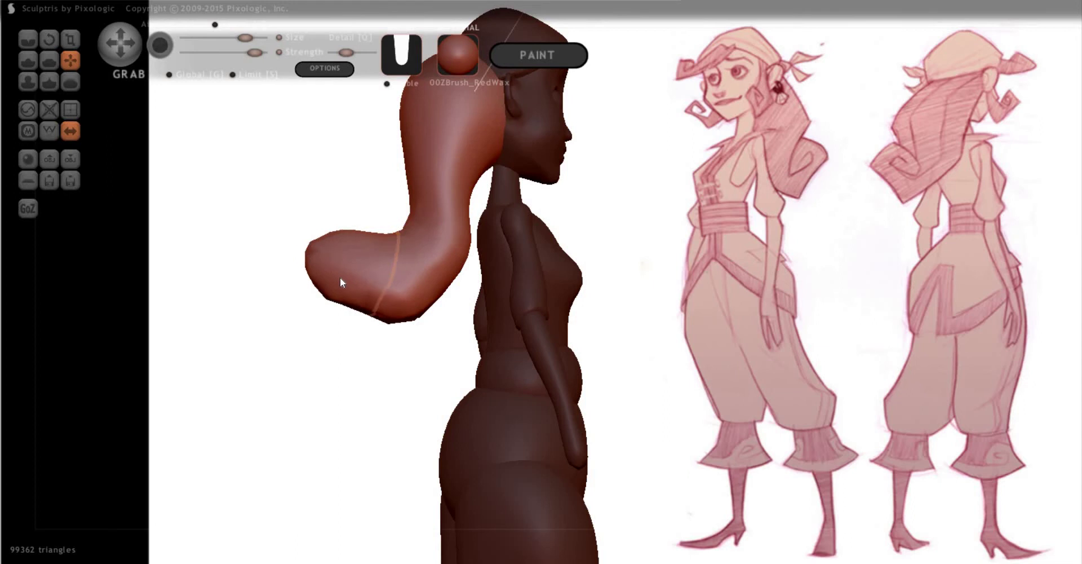
Try reshaping the curled hair end with the Grab brush and undo the last strokes
drag(394, 259, 375, 298)
key(ctrl+z)
key(ctrl+z)
key(ctrl+z)
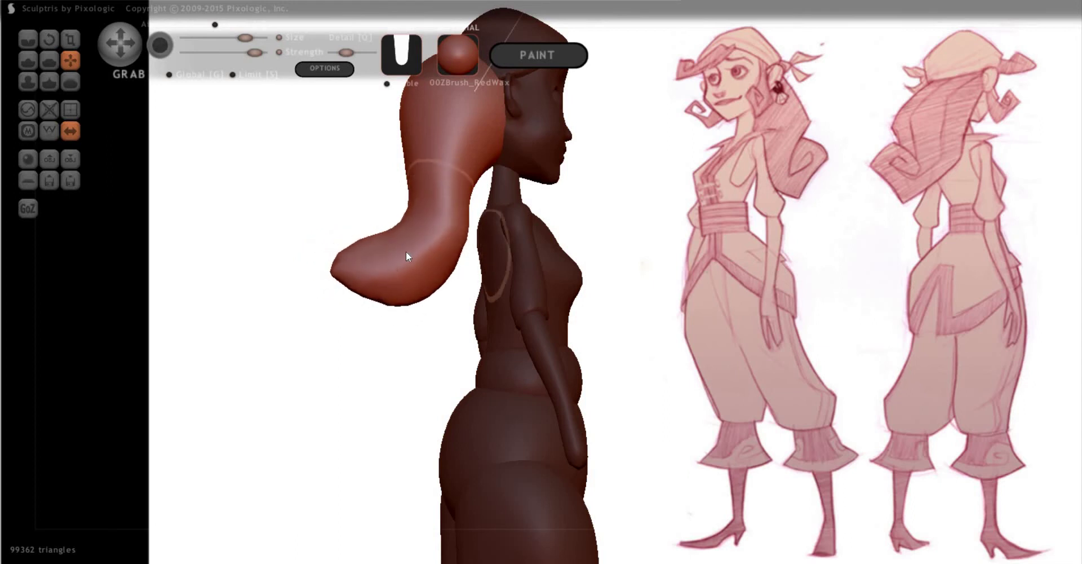
Shape the upper hair with the Grab brush so it sits beneath the bandana at the back of the head
mouse_move(838, 339)
mouse_down()
mouse_move(830, 389)
mouse_move(627, 382)
mouse_move(490, 245)
mouse_up()
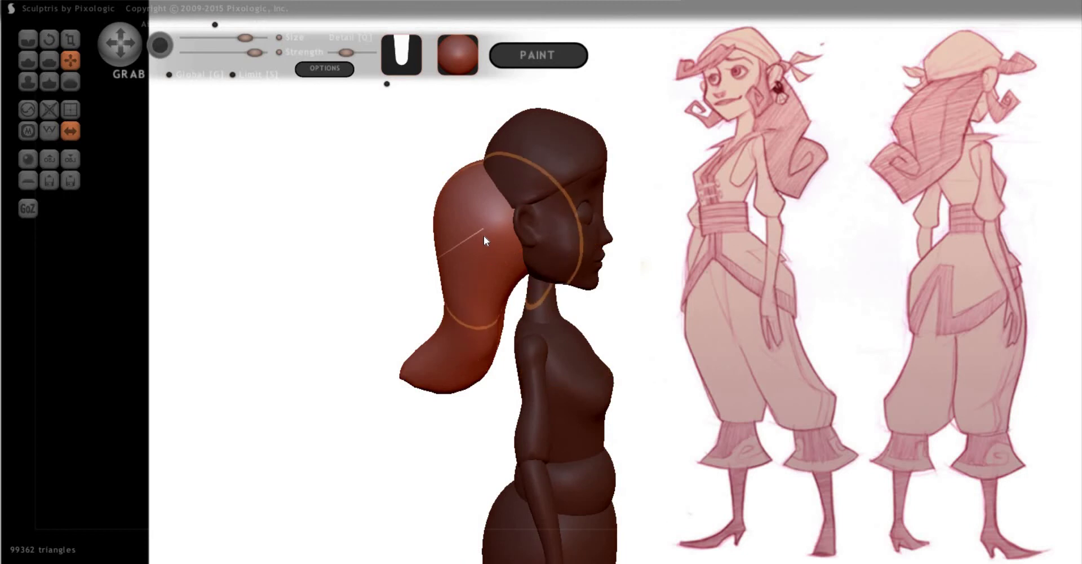
drag(885, 306, 538, 186)
key(f)
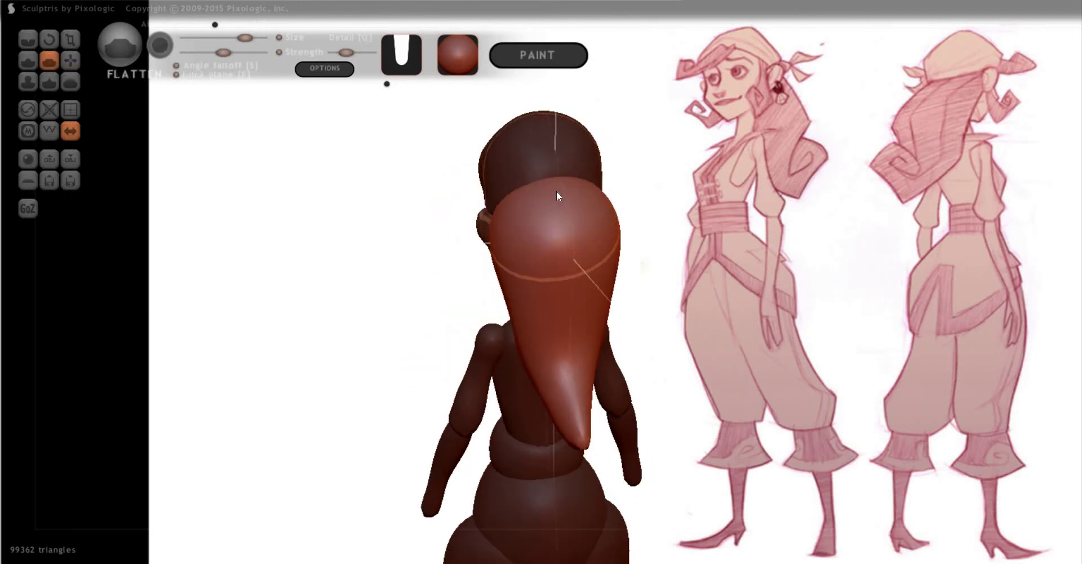
key(g)
mouse_move(557, 236)
mouse_down()
mouse_move(681, 264)
mouse_move(771, 245)
mouse_move(638, 242)
mouse_up()
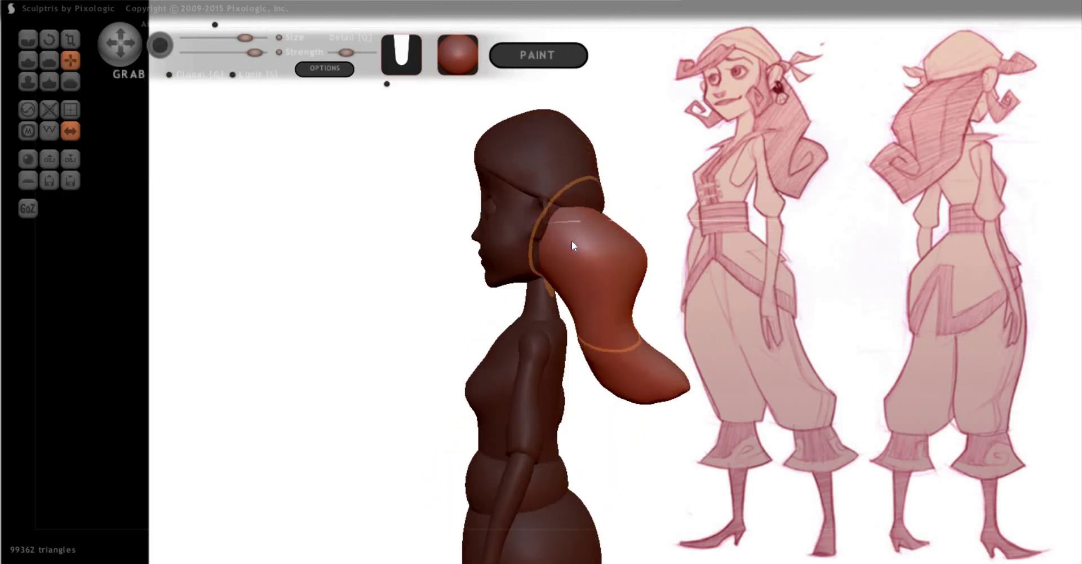
drag(582, 221, 575, 213)
key(ctrl+z)
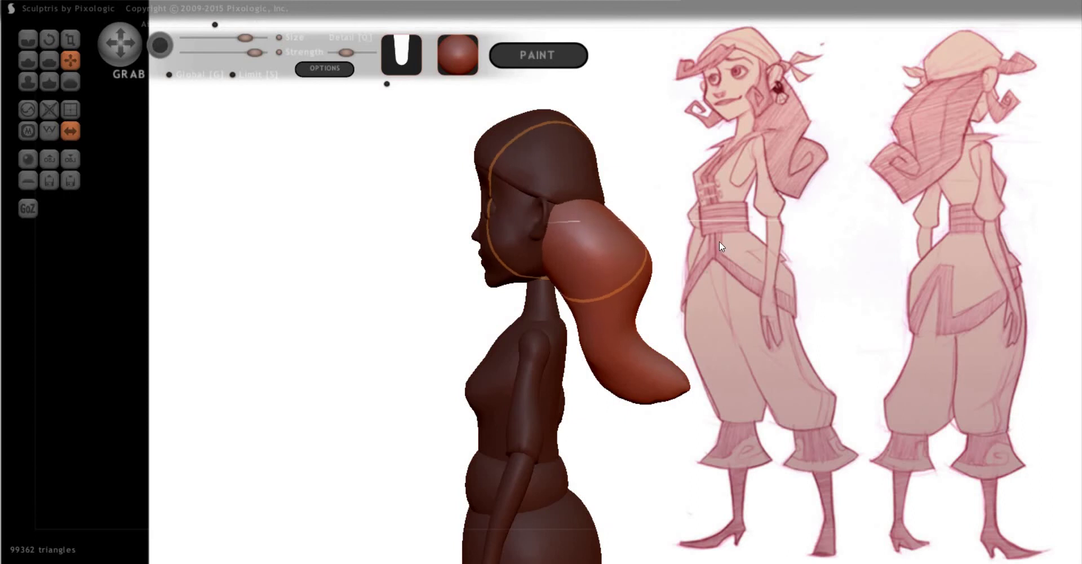
Stretch the hair's curled end outward with the Grab brush, try rotating its tip, and undo the rotation
drag(752, 263, 625, 300)
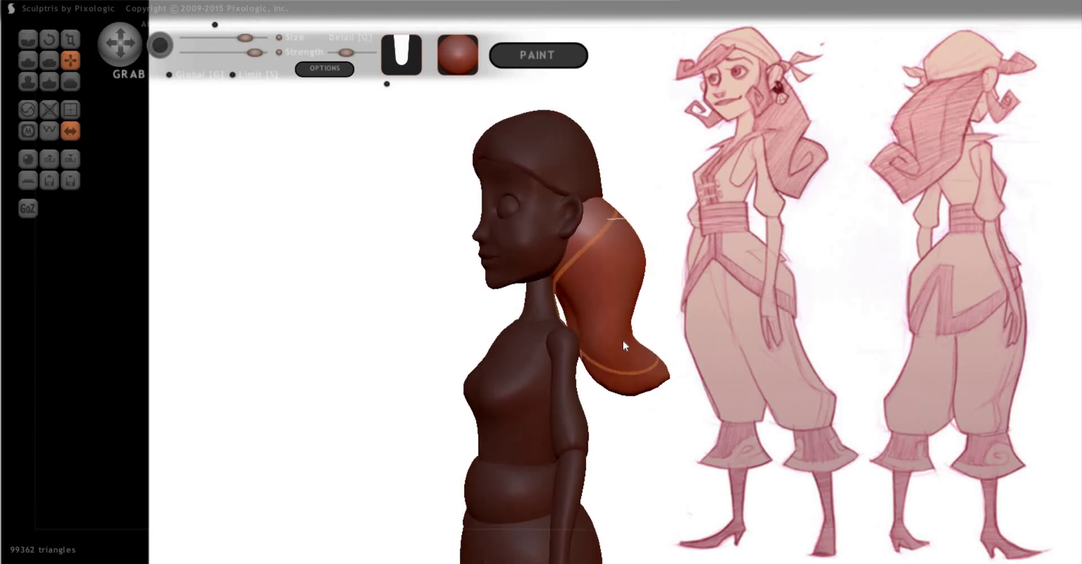
drag(776, 314, 667, 387)
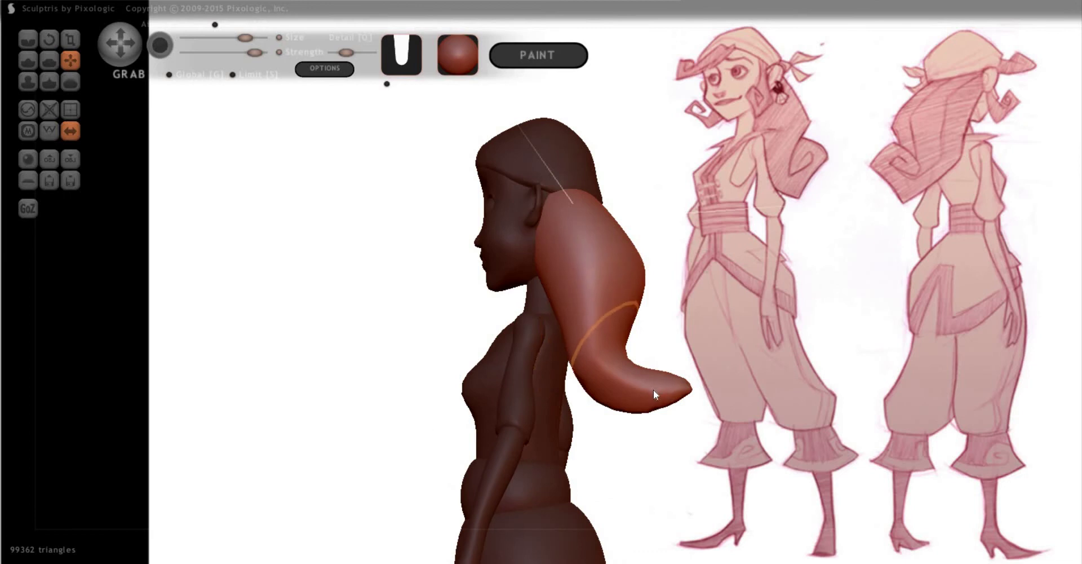
key(r)
mouse_move(654, 367)
mouse_down()
mouse_move(678, 354)
mouse_move(686, 382)
mouse_move(666, 418)
mouse_move(692, 436)
mouse_move(654, 461)
mouse_move(667, 416)
mouse_move(716, 362)
mouse_move(692, 341)
mouse_move(696, 429)
mouse_move(686, 407)
mouse_up()
key(ctrl+z)
Shorten and sharpen the hair tip with the Draw and Pinch brushes, and raise the curl with the Grab brush
key(d)
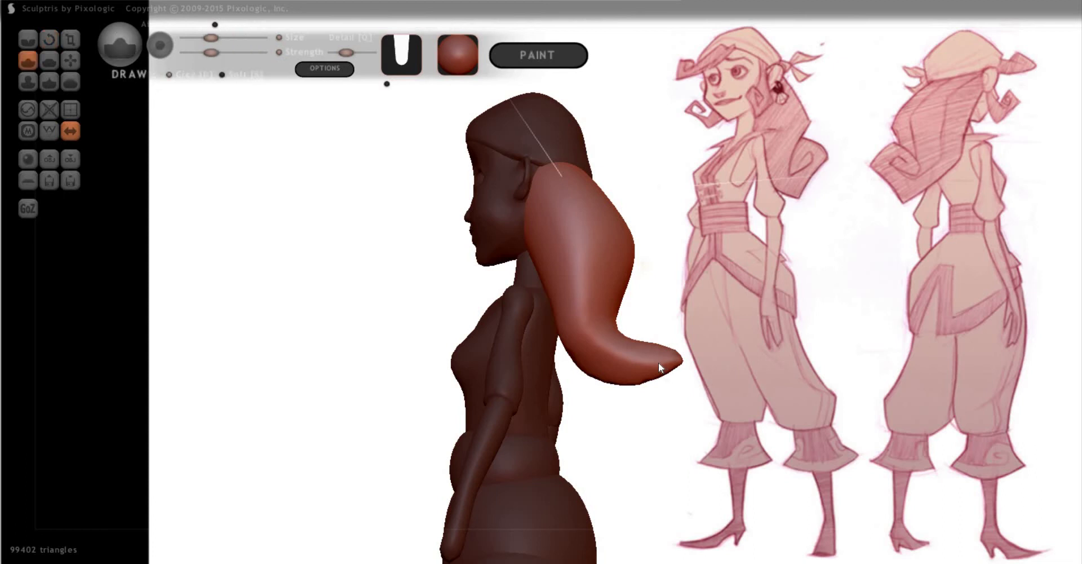
drag(682, 272, 680, 265)
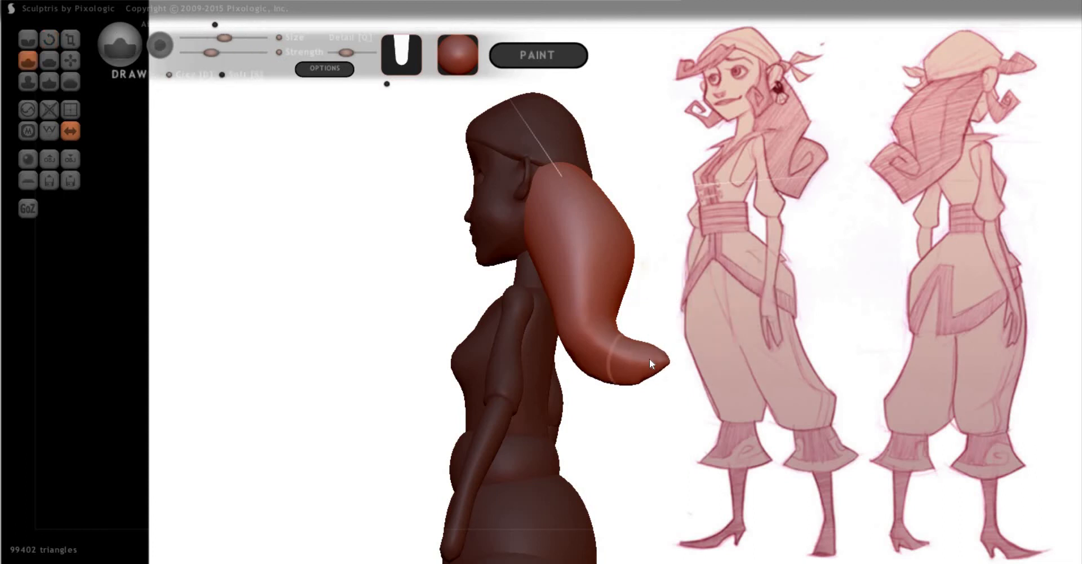
key(p)
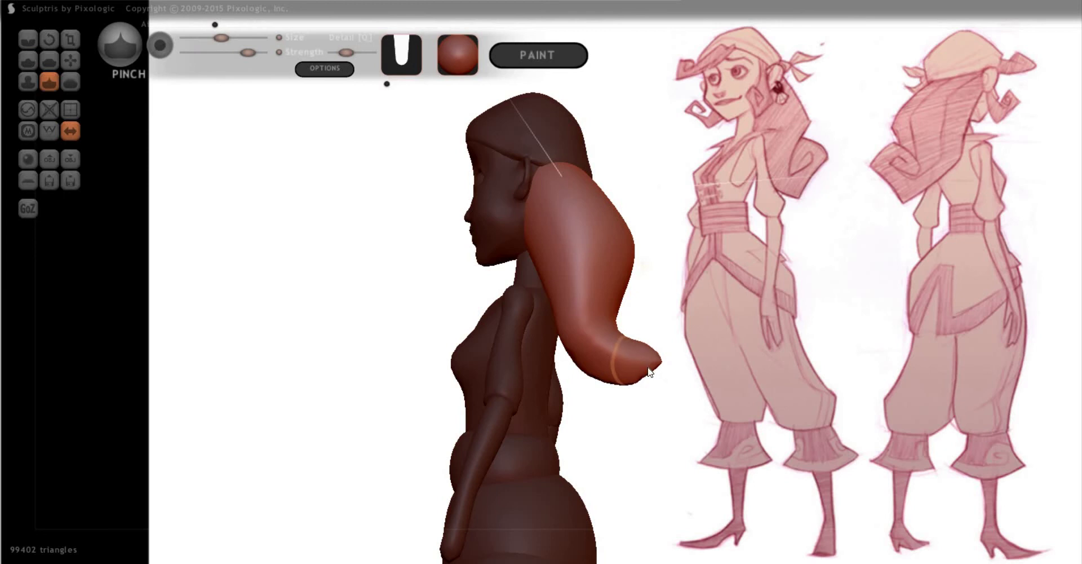
key(g)
drag(644, 358, 645, 340)
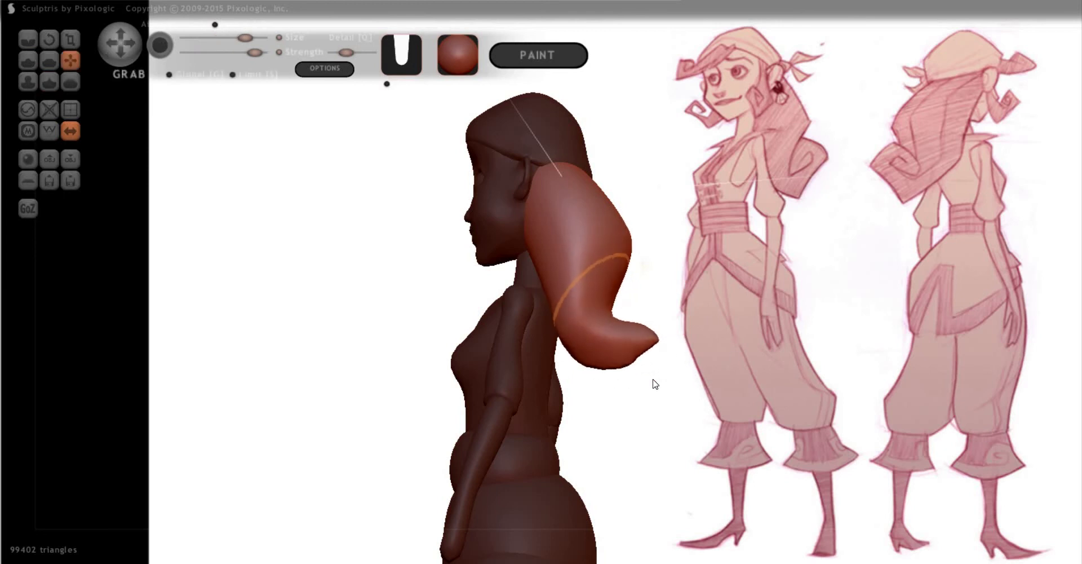
Adjust the upper hair behind the ears with the Grab brush, checking its shape from the back and side
right_drag(552, 271, 556, 270)
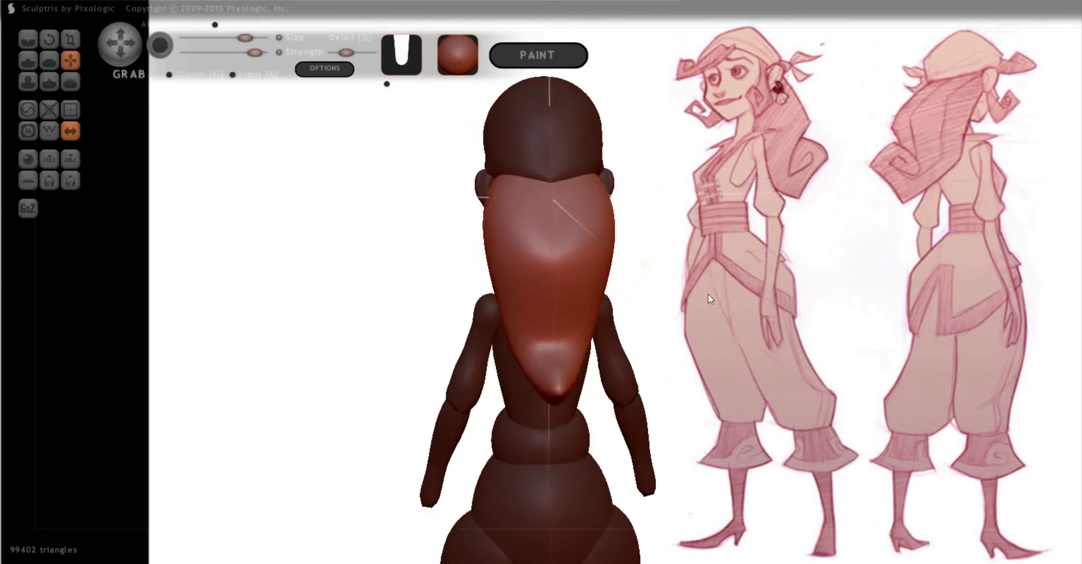
right_drag(708, 293, 530, 262)
drag(546, 263, 557, 254)
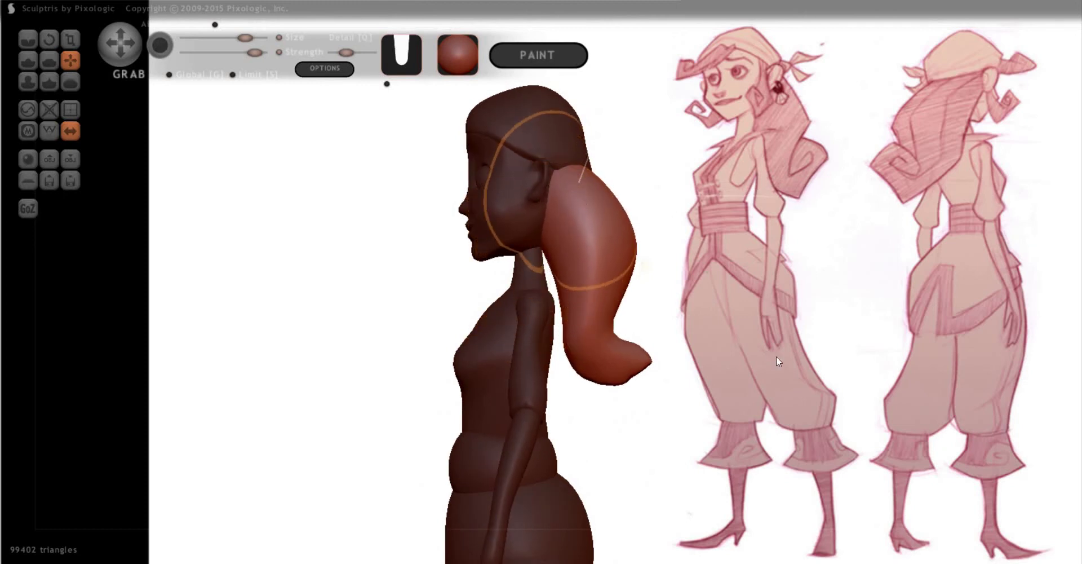
right_drag(778, 355, 529, 285)
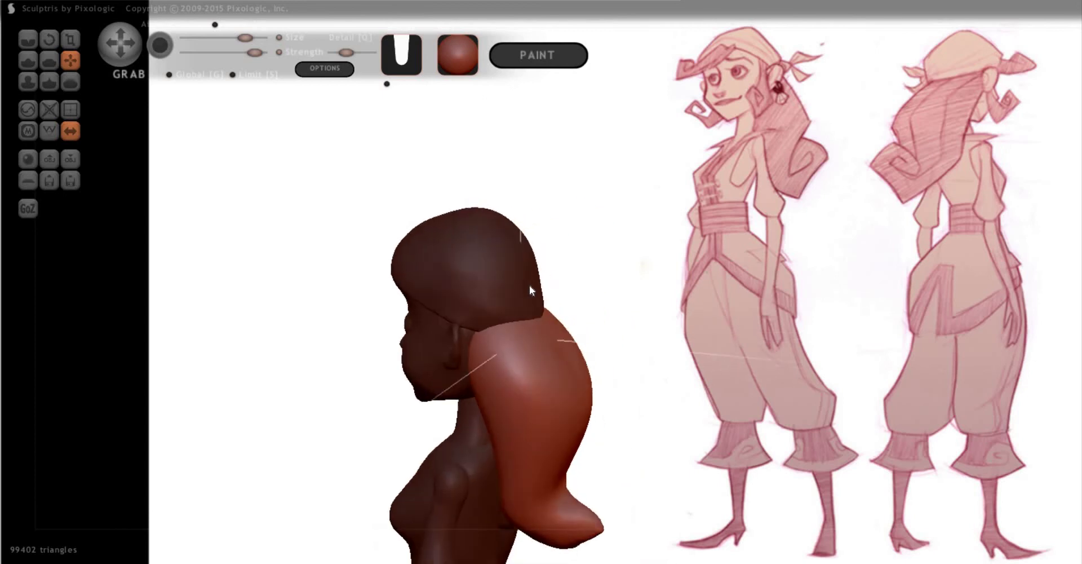
Pull the back of the bandana outward and down over the top of the hair with the Grab brush
scroll(514, 276, up, 2)
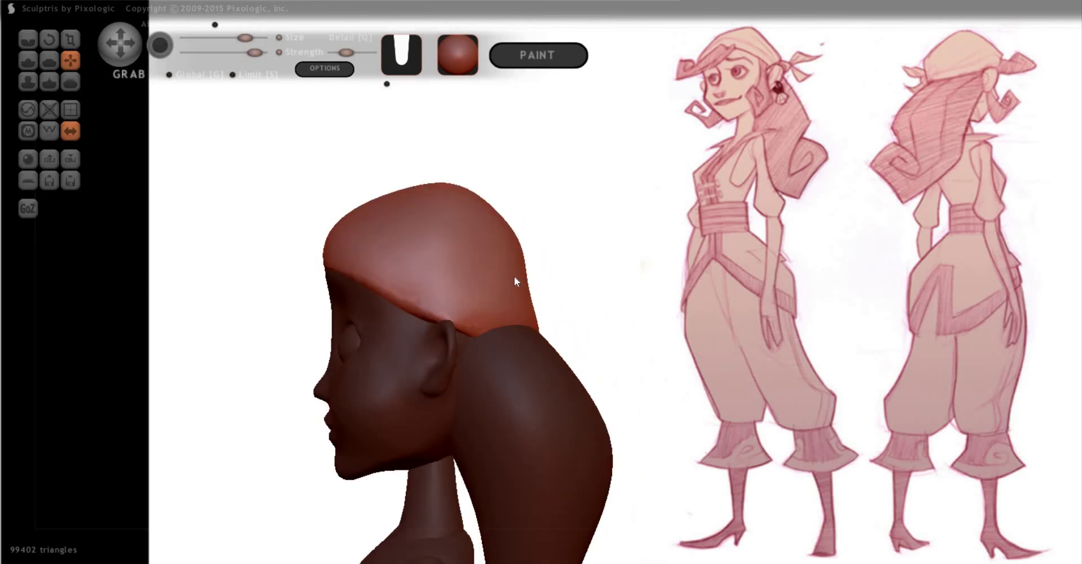
mouse_move(540, 256)
mouse_down()
mouse_move(534, 292)
mouse_move(543, 271)
mouse_move(549, 315)
mouse_up()
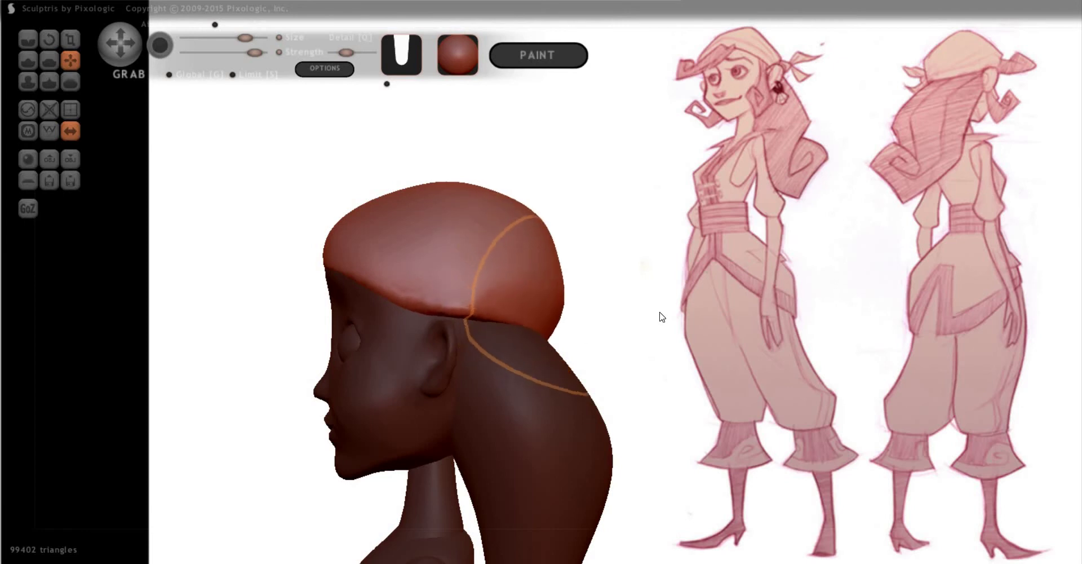
right_drag(522, 379, 496, 377)
drag(494, 378, 458, 332)
mouse_move(739, 380)
right_down()
mouse_move(654, 353)
mouse_move(696, 346)
mouse_move(658, 343)
mouse_move(633, 263)
mouse_move(590, 282)
right_up()
Reshape the ear around its opening with the Grab brush at different sizes
key(c)
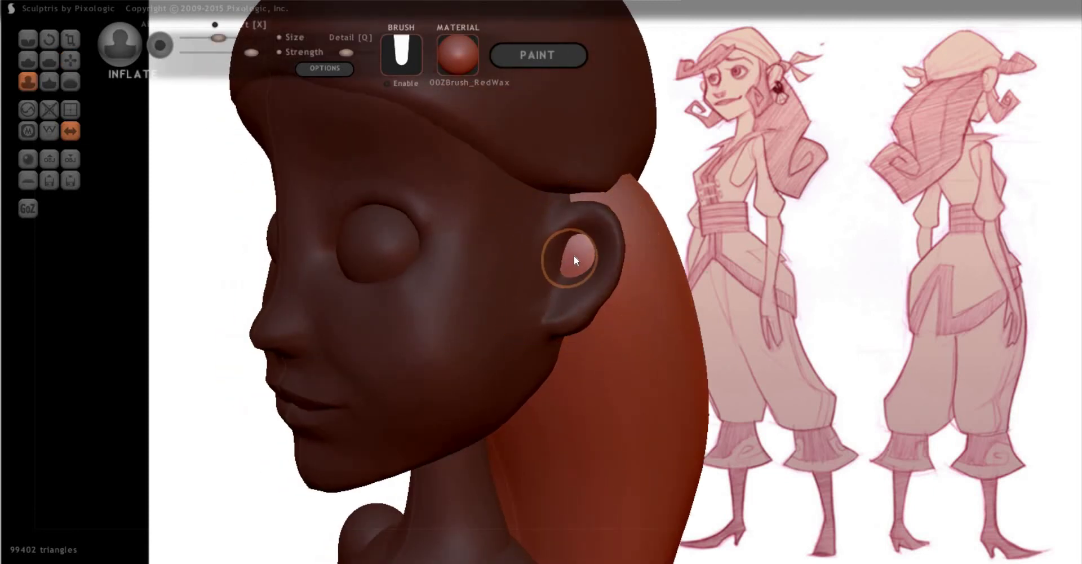
right_drag(577, 274, 566, 266)
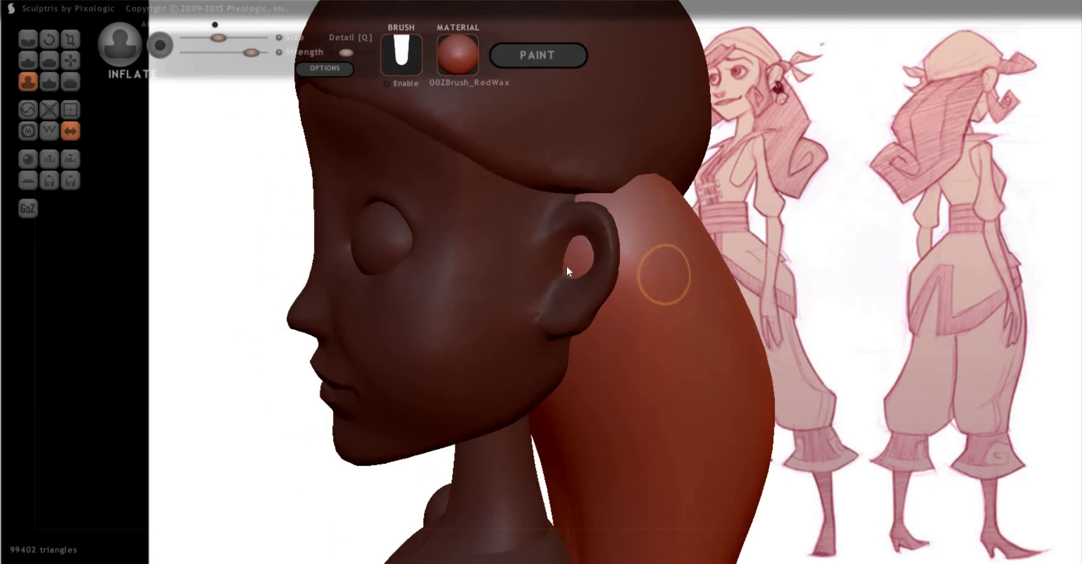
key(g)
key(space)
drag(578, 256, 583, 254)
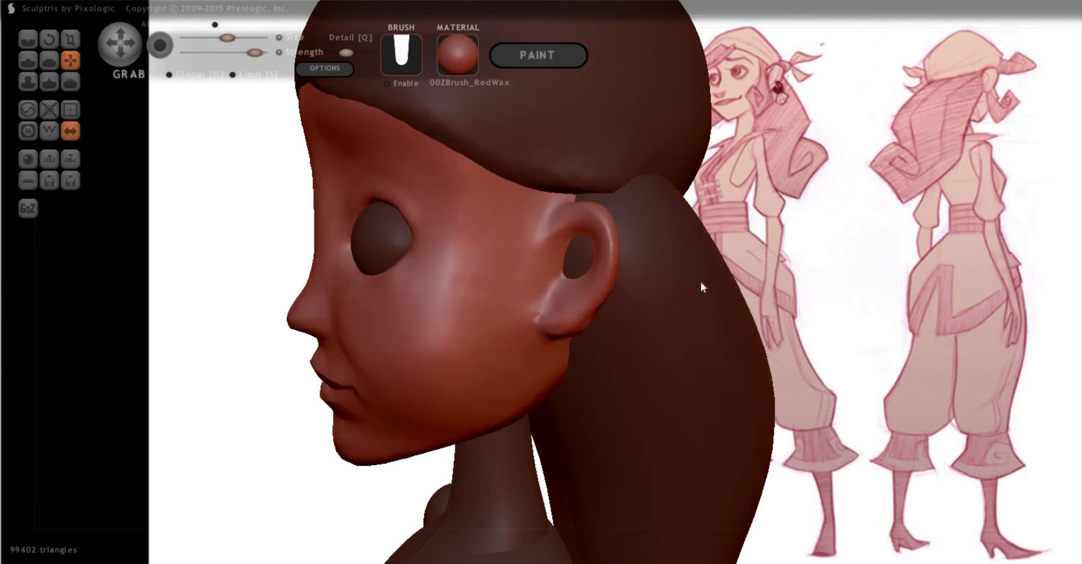
right_drag(704, 287, 658, 261)
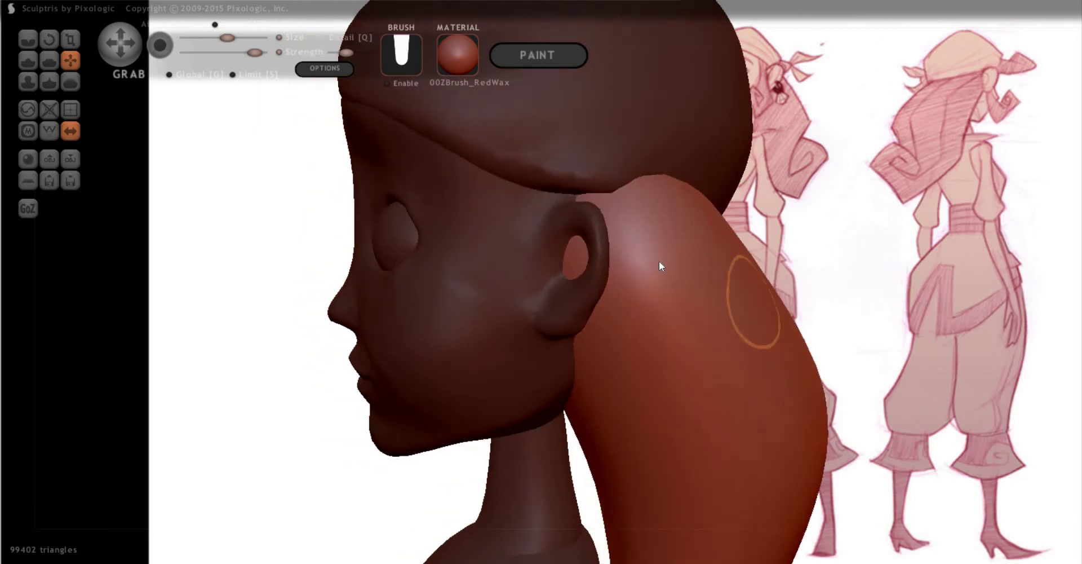
key(space)
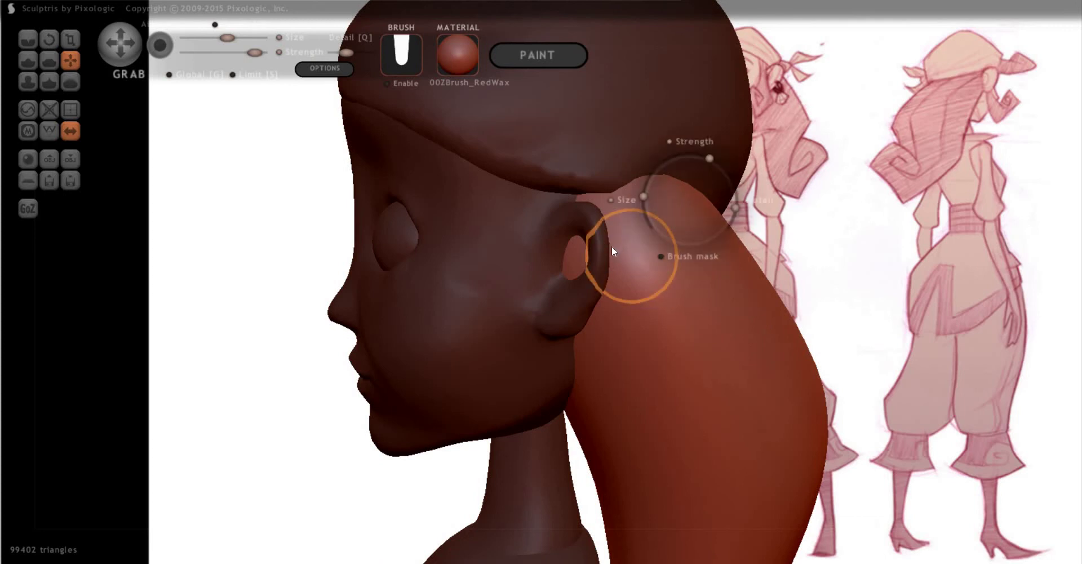
drag(611, 246, 620, 245)
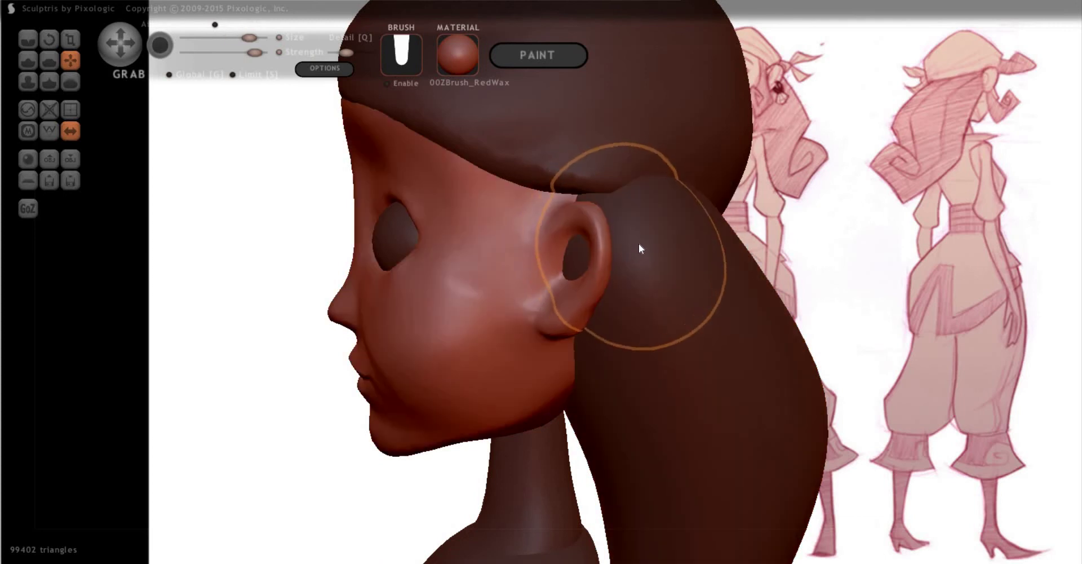
Select the hair and reshape its upper back with a larger Grab brush
click(665, 248)
mouse_move(665, 248)
mouse_down()
mouse_move(700, 240)
mouse_move(694, 200)
mouse_move(698, 236)
mouse_up()
drag(785, 277, 848, 295)
scroll(833, 200, down, 3)
mouse_move(832, 200)
mouse_down()
mouse_move(819, 292)
mouse_move(736, 269)
mouse_up()
key(space)
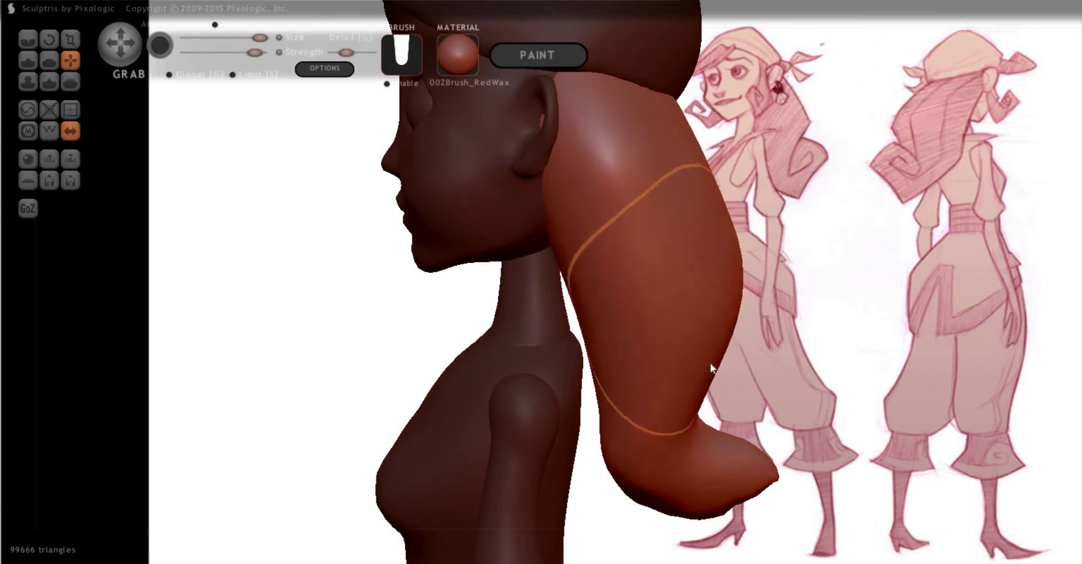
Bend the hair's lower end further upward into a curl and smooth it
mouse_move(641, 453)
mouse_down()
mouse_move(848, 355)
mouse_move(855, 423)
mouse_move(772, 420)
mouse_move(712, 437)
mouse_move(736, 407)
mouse_move(792, 404)
mouse_move(780, 330)
mouse_move(738, 277)
mouse_up()
mouse_move(698, 346)
shift+mouse_down()
mouse_move(735, 307)
mouse_move(689, 361)
shift+mouse_up()
key(r)
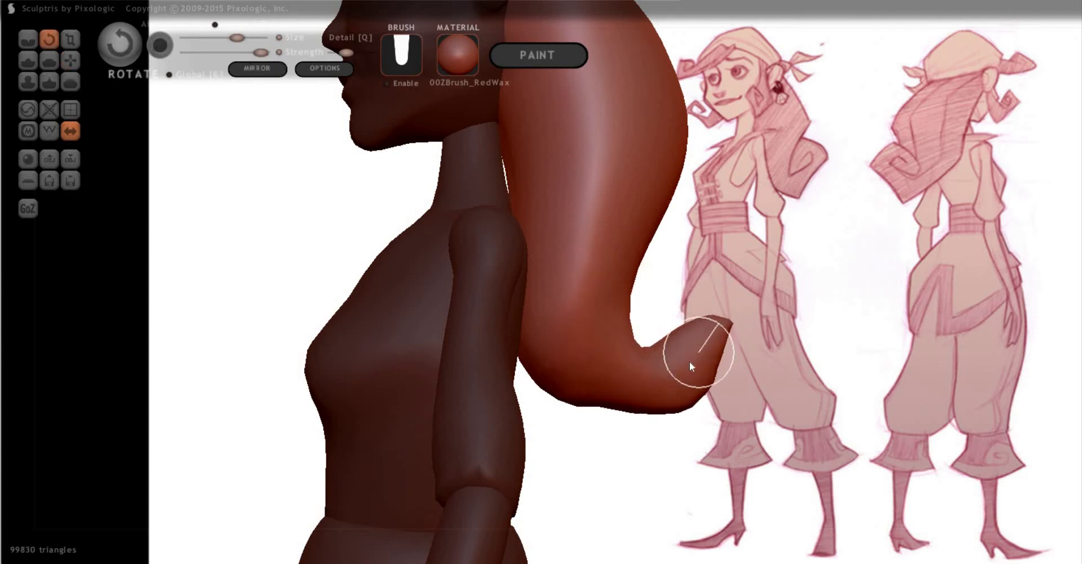
key(g)
mouse_move(683, 305)
mouse_down()
mouse_move(660, 377)
mouse_move(611, 377)
mouse_up()
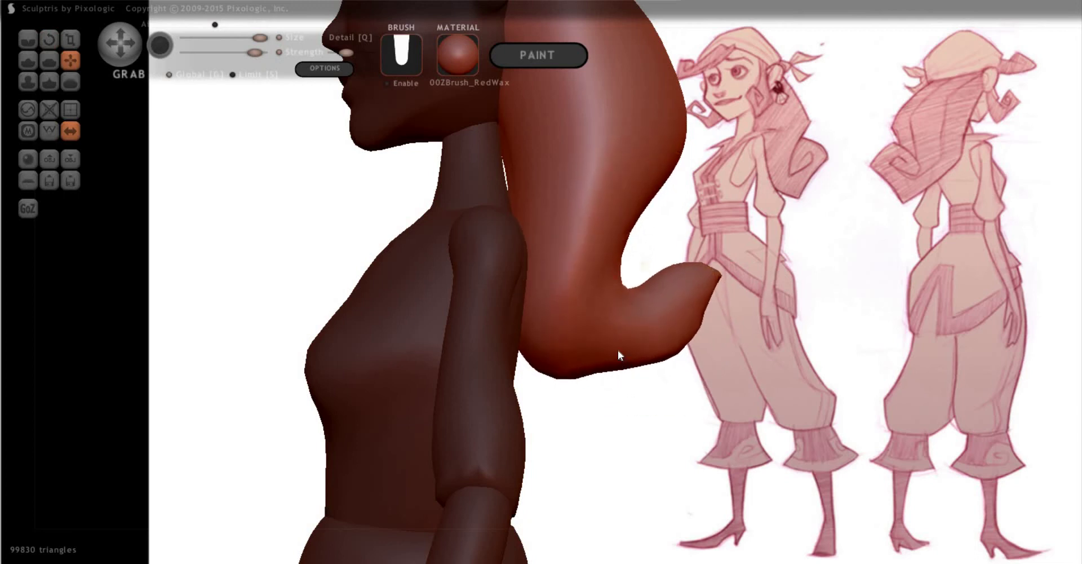
Refine the bend and underside of the hair curl with a resized Grab brush
key(space)
mouse_move(643, 296)
mouse_down()
mouse_move(611, 379)
mouse_move(610, 370)
mouse_move(626, 402)
mouse_up()
drag(799, 420, 827, 419)
Adjust the sides of the hair behind the jaw and neck with the Grab brush, working from the front
scroll(827, 418, up, 3)
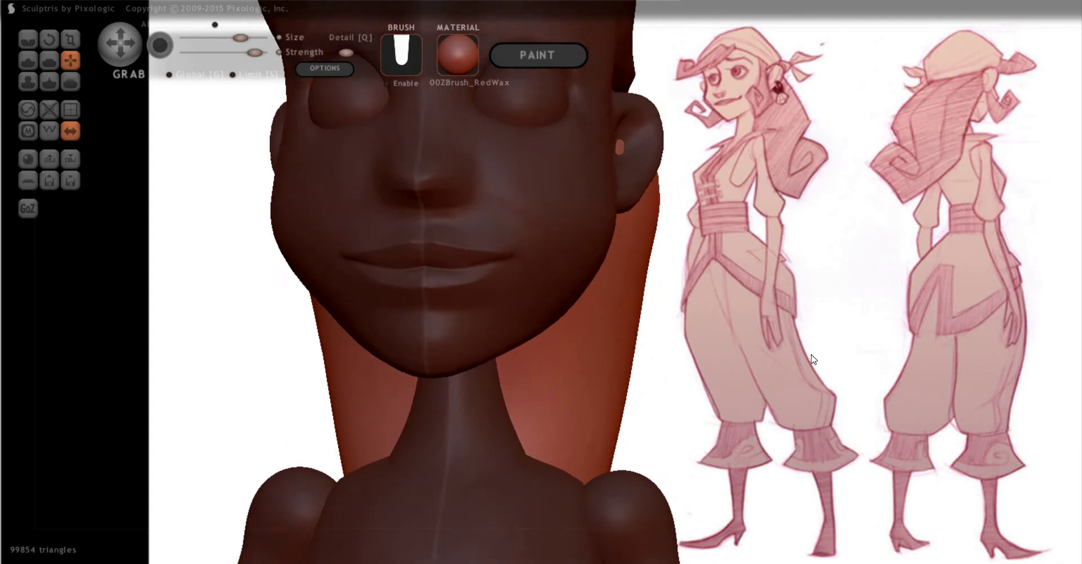
drag(755, 338, 841, 295)
drag(787, 332, 628, 295)
scroll(703, 359, up, 5)
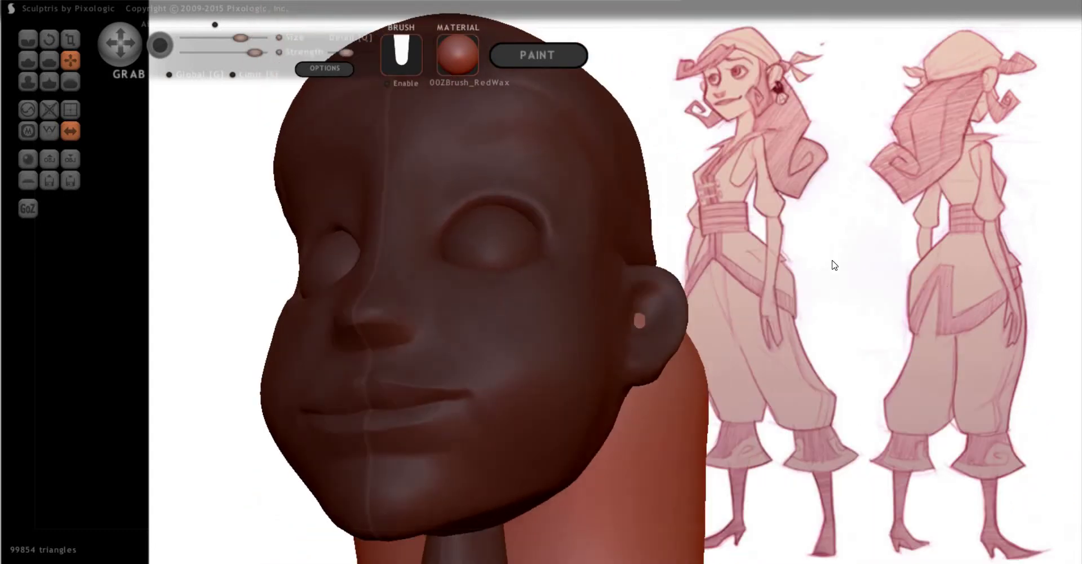
scroll(834, 261, up, 2)
drag(882, 293, 657, 367)
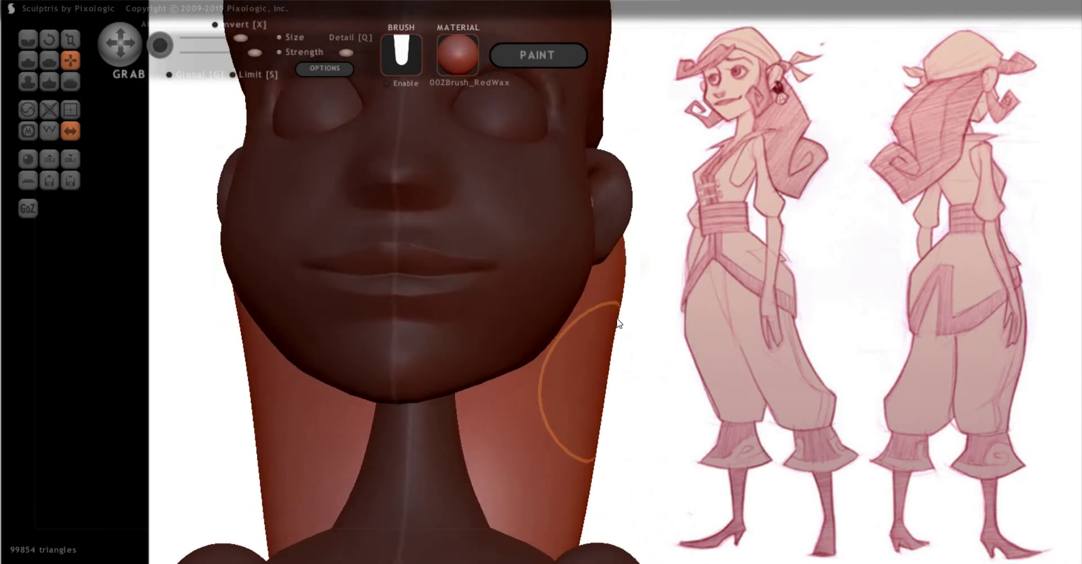
key(space)
mouse_move(596, 383)
mouse_down()
mouse_move(742, 431)
mouse_move(797, 339)
mouse_move(790, 310)
mouse_move(787, 346)
mouse_move(655, 217)
mouse_move(593, 268)
mouse_move(622, 303)
mouse_move(872, 265)
mouse_move(635, 345)
mouse_move(624, 387)
mouse_move(749, 333)
mouse_move(749, 411)
mouse_move(883, 360)
mouse_move(779, 368)
mouse_move(763, 313)
mouse_move(904, 334)
mouse_up()
mouse_move(852, 313)
mouse_down()
mouse_move(843, 309)
mouse_move(922, 317)
mouse_move(669, 242)
mouse_up()
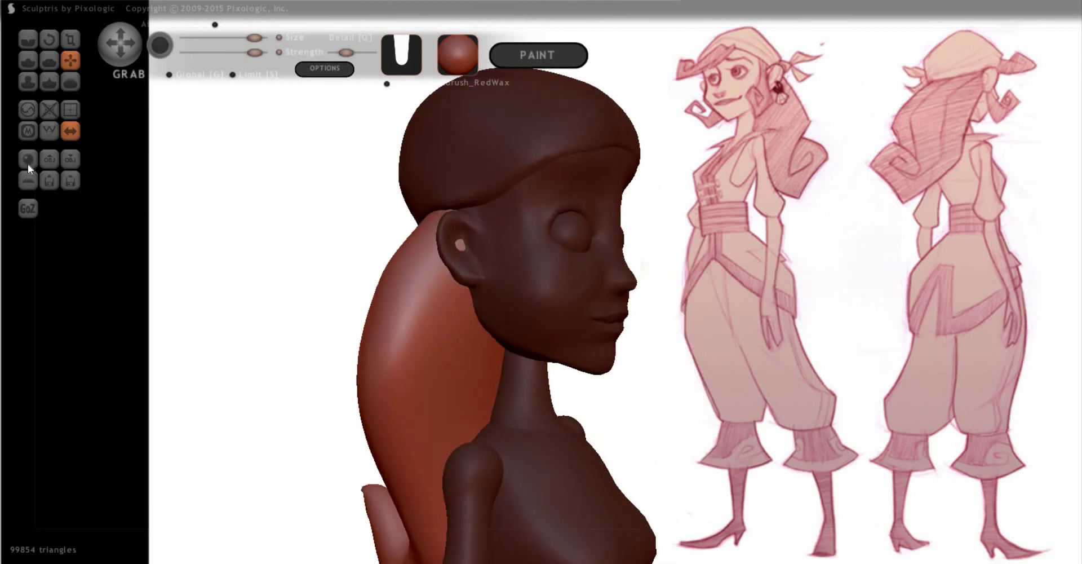
key(ctrl+n)
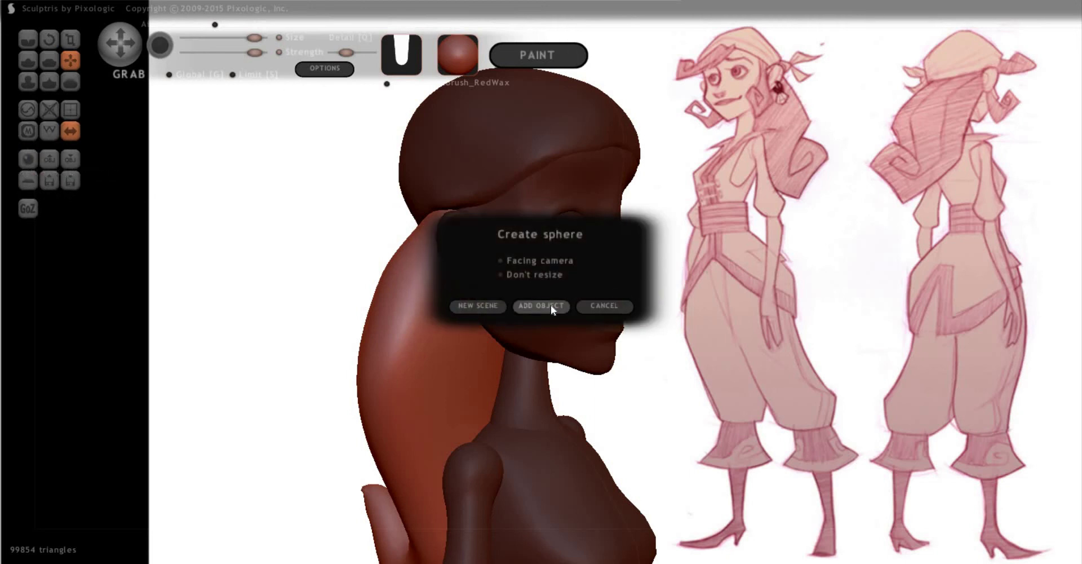
key(Return)
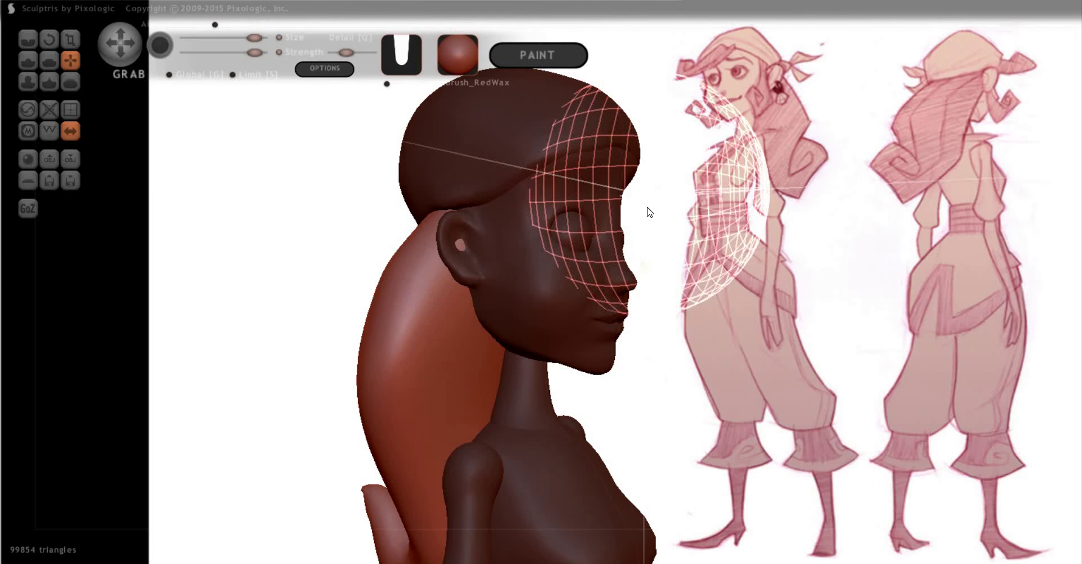
key(ctrl+z)
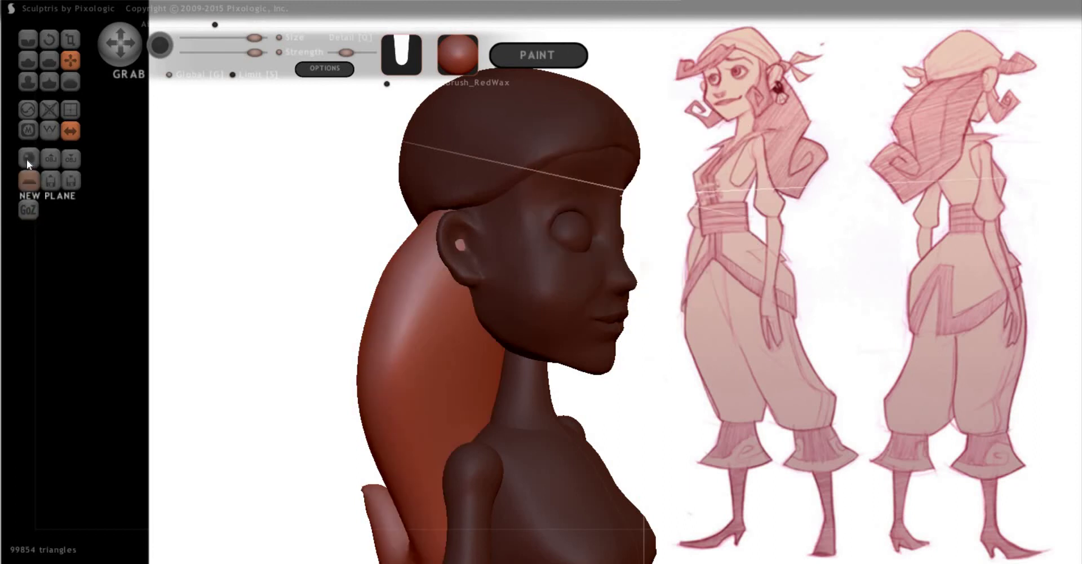
Add a new sphere object to the scene, mirrored on both sides of the head
click(28, 159)
click(539, 306)
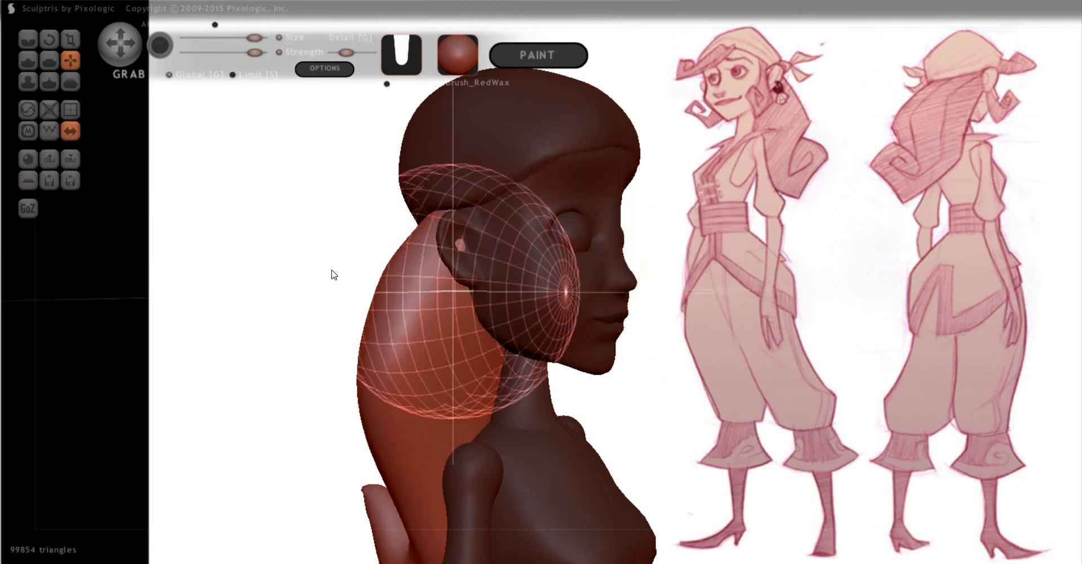
mouse_move(591, 345)
mouse_down()
mouse_move(583, 353)
mouse_move(593, 361)
mouse_up()
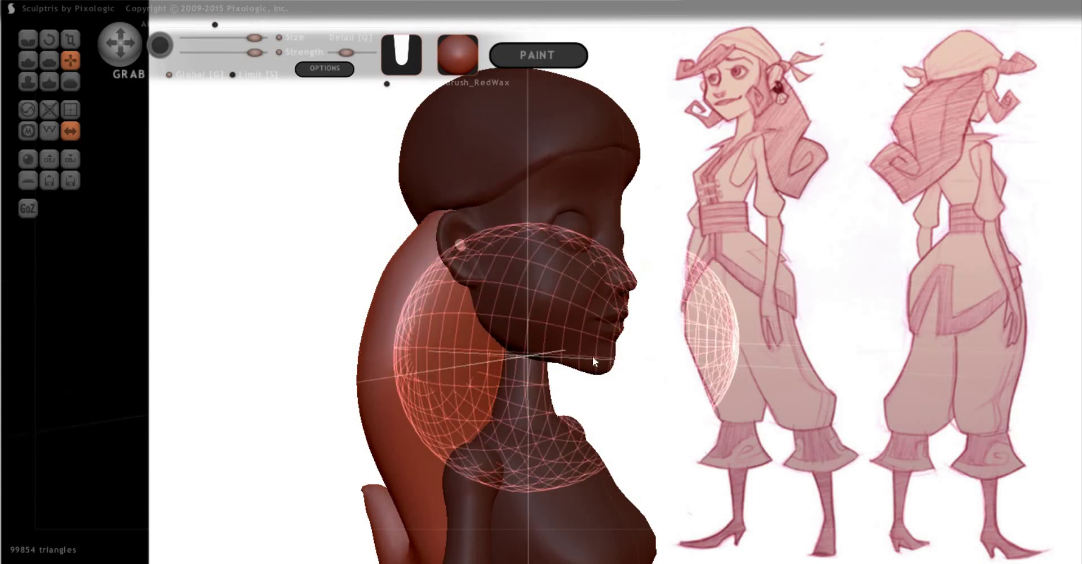
drag(806, 309, 540, 294)
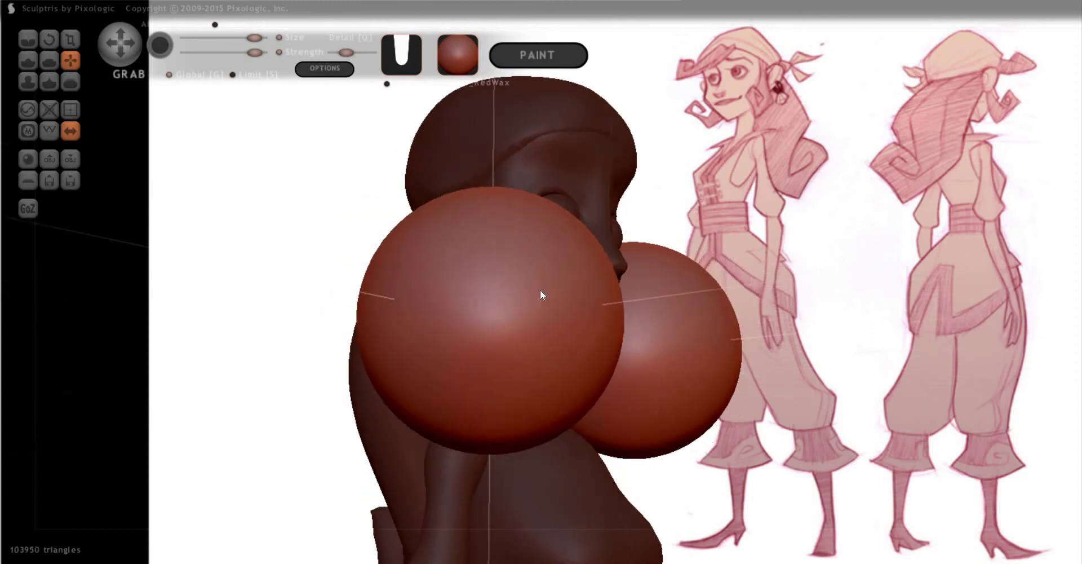
Move the mirrored spheres away from the face to below the ears and scale them down to less than half size
right_drag(458, 266, 467, 250)
key(t)
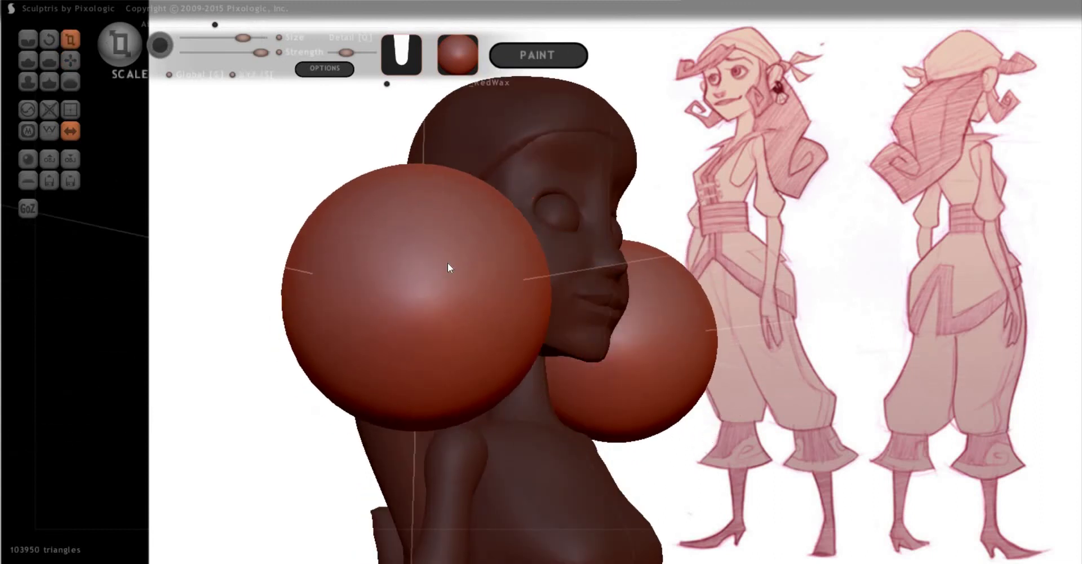
drag(449, 267, 239, 416)
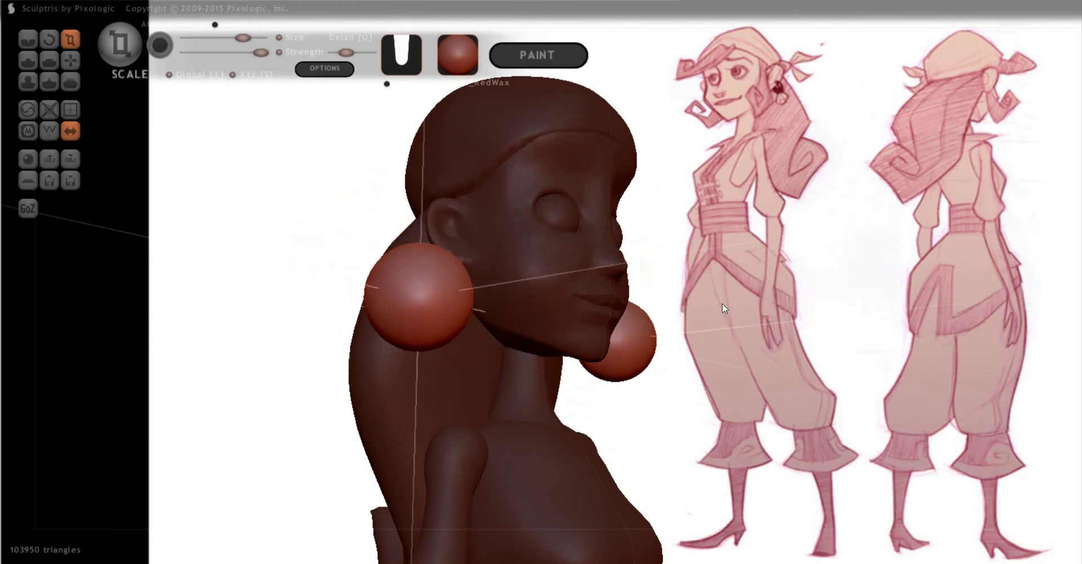
Move the mirrored spheres up to just below the earlobes and scale them down further
right_drag(722, 303, 674, 210)
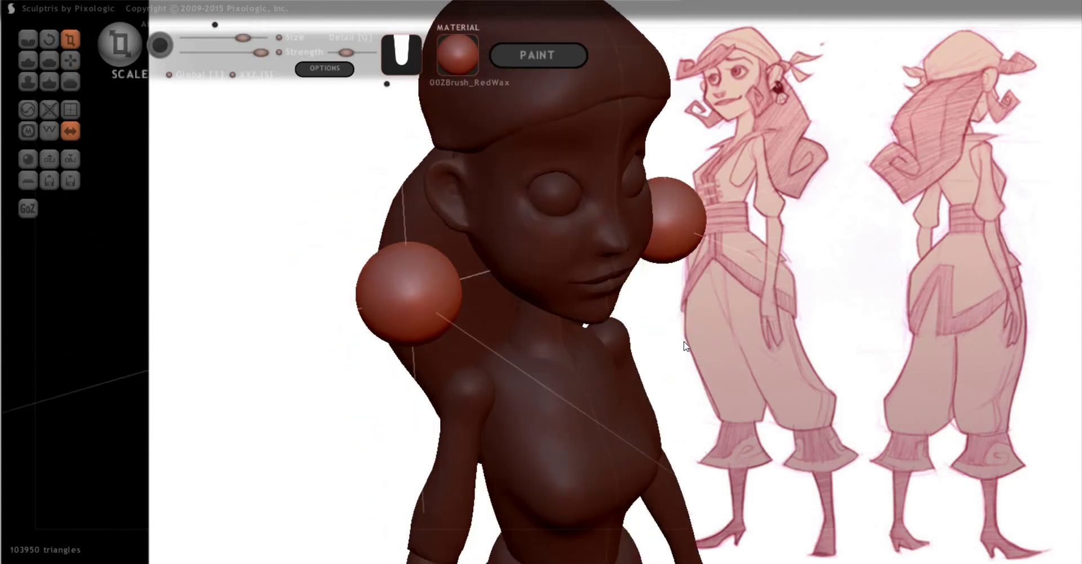
right_drag(785, 347, 428, 261)
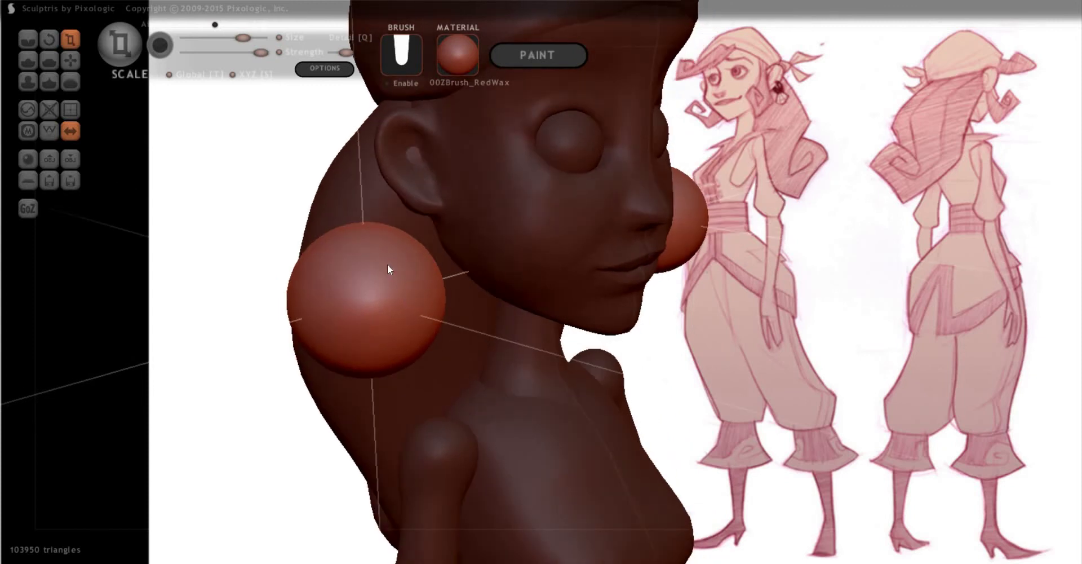
key(g)
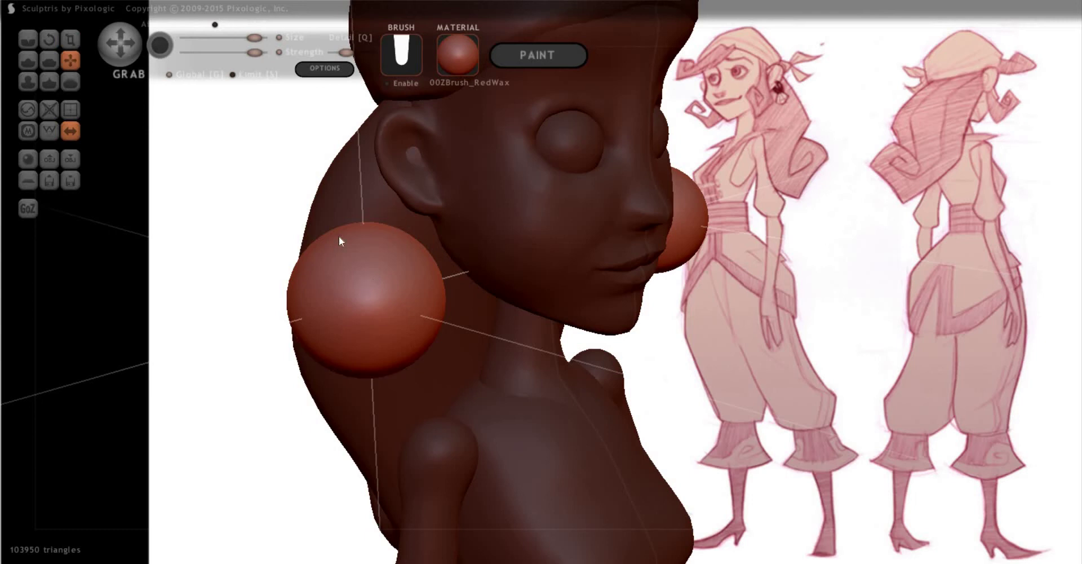
drag(318, 329, 347, 252)
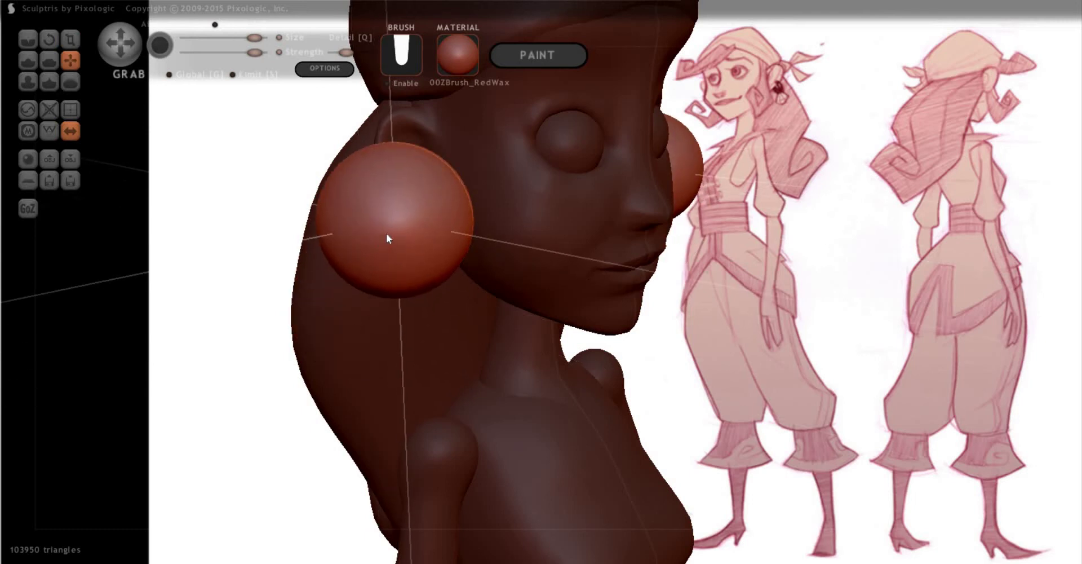
key(t)
drag(297, 331, 372, 247)
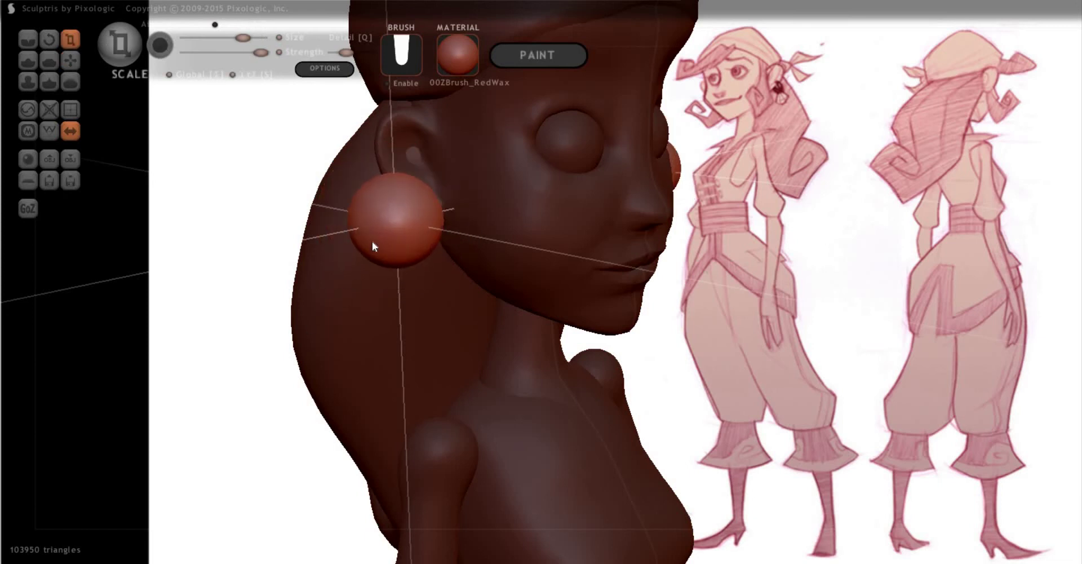
Stretch the mirrored spheres downward into elongated drops with a resized Grab brush
key(g)
right_drag(430, 213, 450, 201)
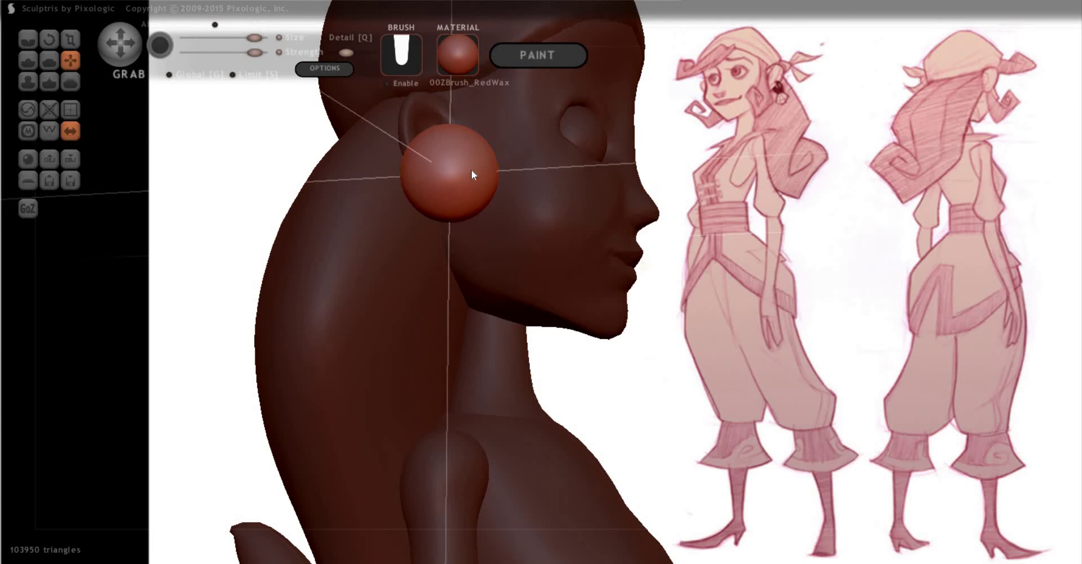
key(space)
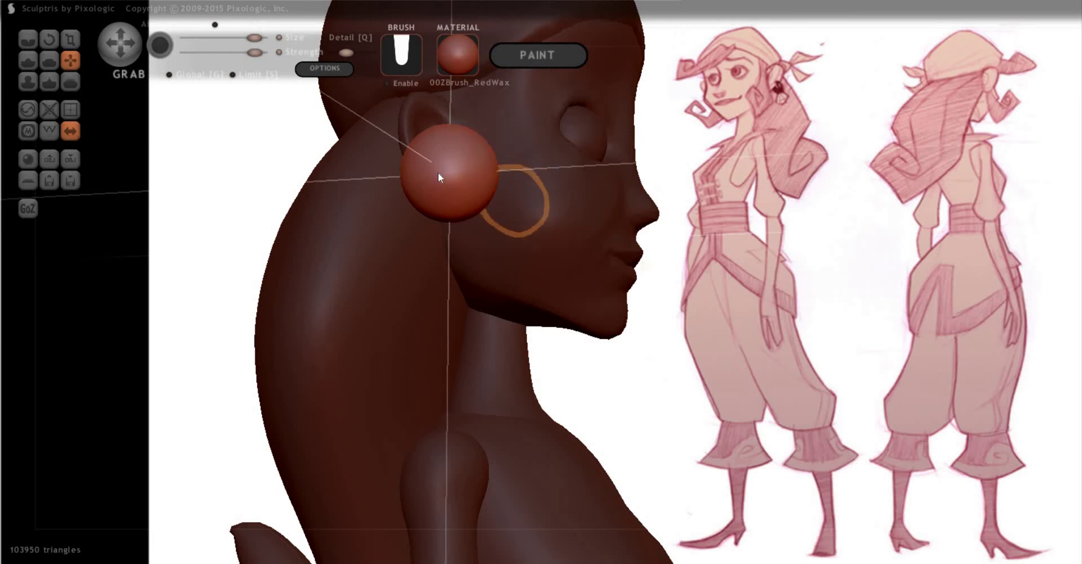
right_drag(434, 216, 394, 209)
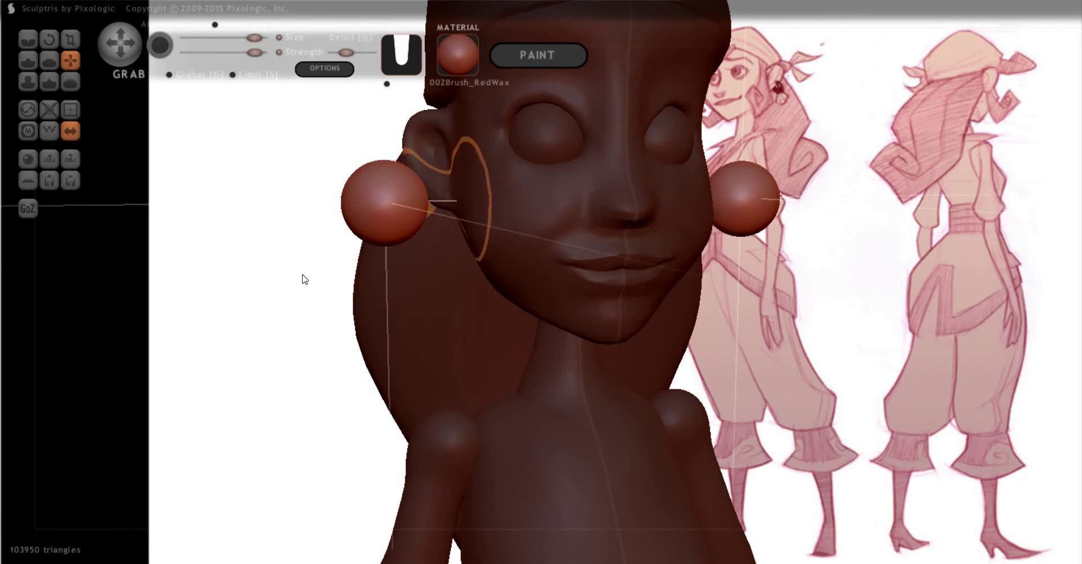
mouse_move(302, 278)
mouse_down()
mouse_move(359, 422)
mouse_move(378, 333)
mouse_move(358, 230)
mouse_move(364, 205)
mouse_move(348, 387)
mouse_move(356, 256)
mouse_move(361, 333)
mouse_move(361, 287)
mouse_move(245, 335)
mouse_move(396, 317)
mouse_up()
Pinch and smooth the lower ends of the mirrored drops into clean tapered tips
key(p)
key(space)
right_drag(397, 317, 418, 326)
shift+drag(421, 325, 417, 296)
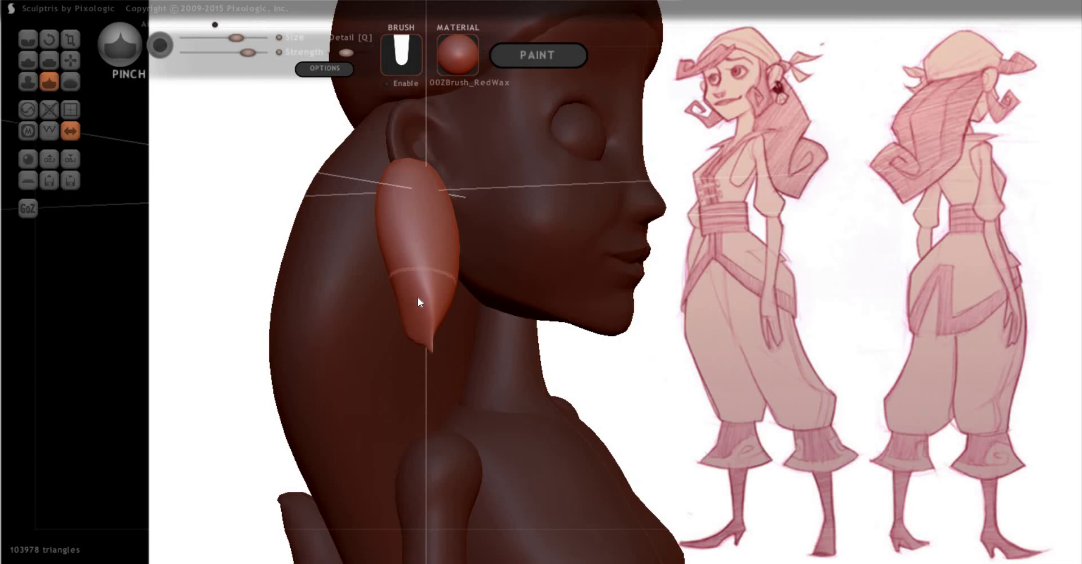
right_drag(647, 346, 627, 347)
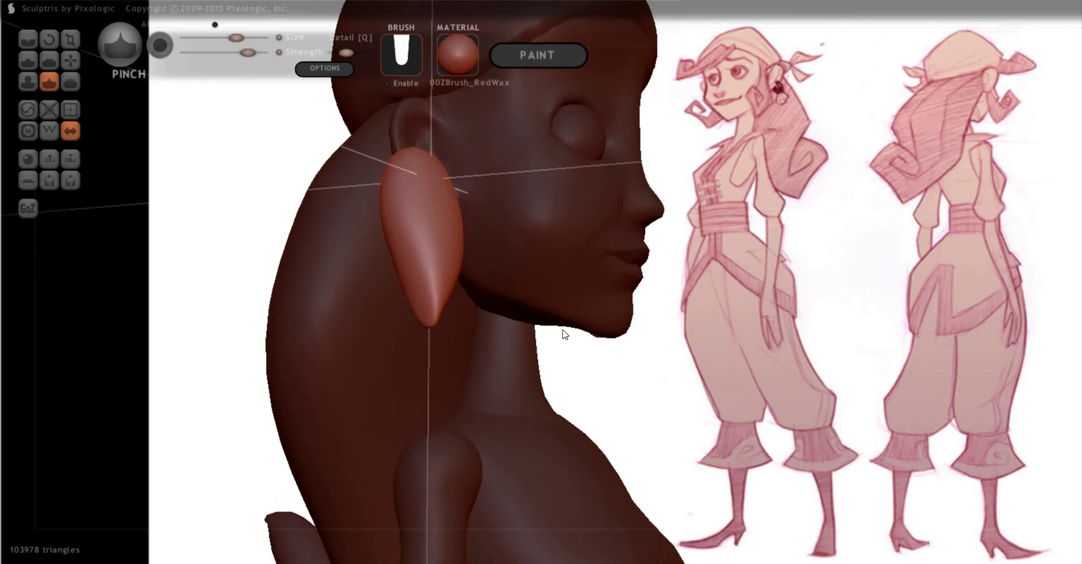
key(r)
drag(430, 282, 460, 320)
mouse_move(408, 390)
mouse_down()
mouse_move(444, 375)
mouse_move(407, 381)
mouse_move(263, 341)
mouse_move(260, 307)
mouse_move(380, 251)
mouse_move(366, 235)
mouse_move(420, 244)
mouse_move(357, 220)
mouse_move(435, 293)
mouse_move(304, 273)
mouse_move(445, 326)
mouse_move(796, 334)
mouse_move(424, 329)
mouse_move(418, 345)
mouse_move(413, 320)
mouse_move(771, 333)
mouse_move(609, 314)
mouse_up()
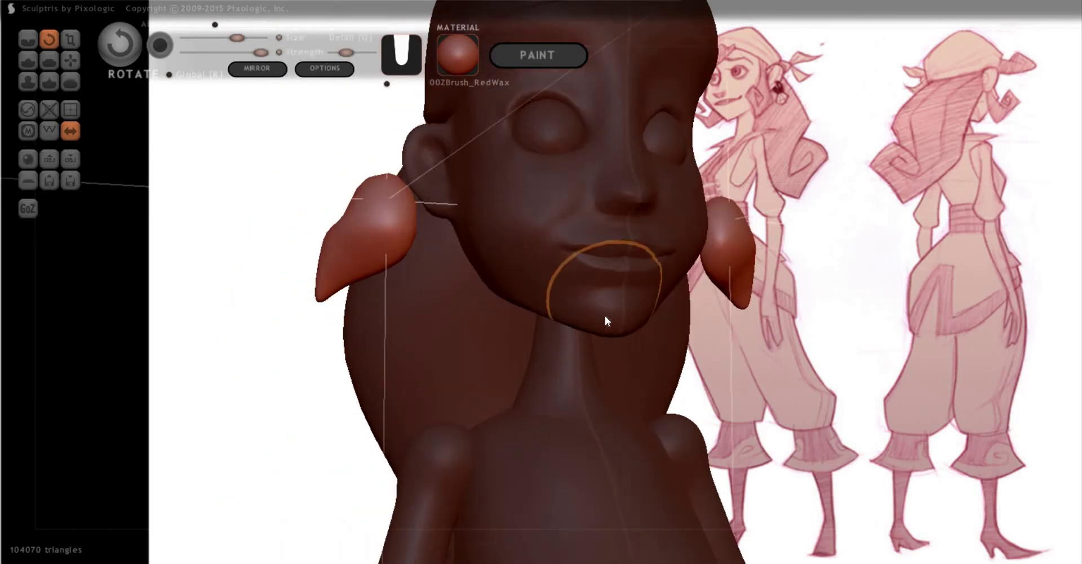
key(ctrl+z)
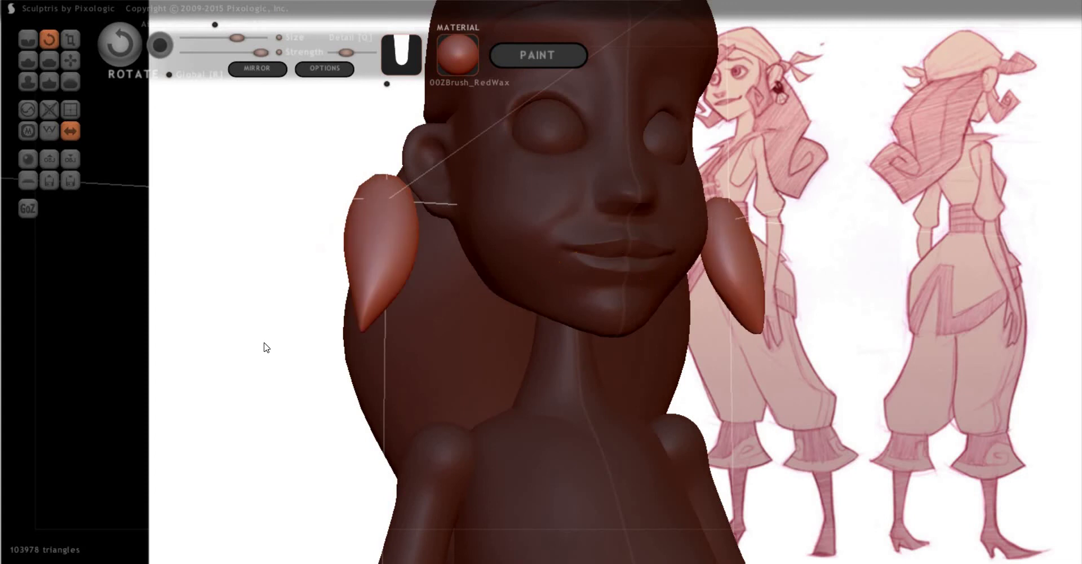
Move the mirrored teardrop shapes up and forward so they sit in front of the ears
right_drag(242, 286, 394, 345)
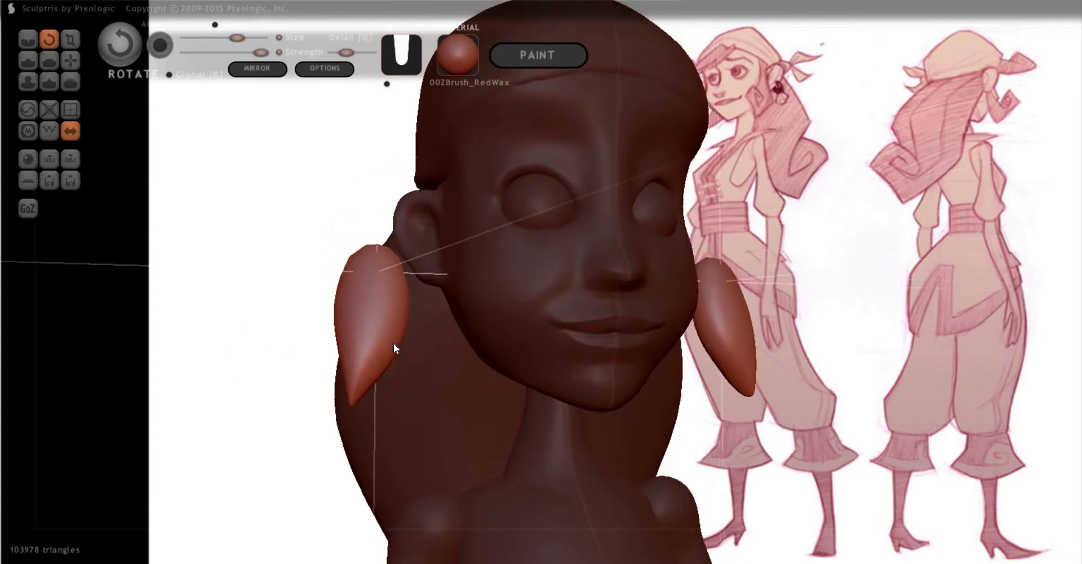
key(g)
mouse_move(411, 237)
mouse_down()
mouse_move(446, 237)
mouse_move(282, 306)
mouse_move(514, 322)
mouse_up()
mouse_move(515, 322)
right_down()
mouse_move(524, 302)
mouse_move(538, 316)
right_up()
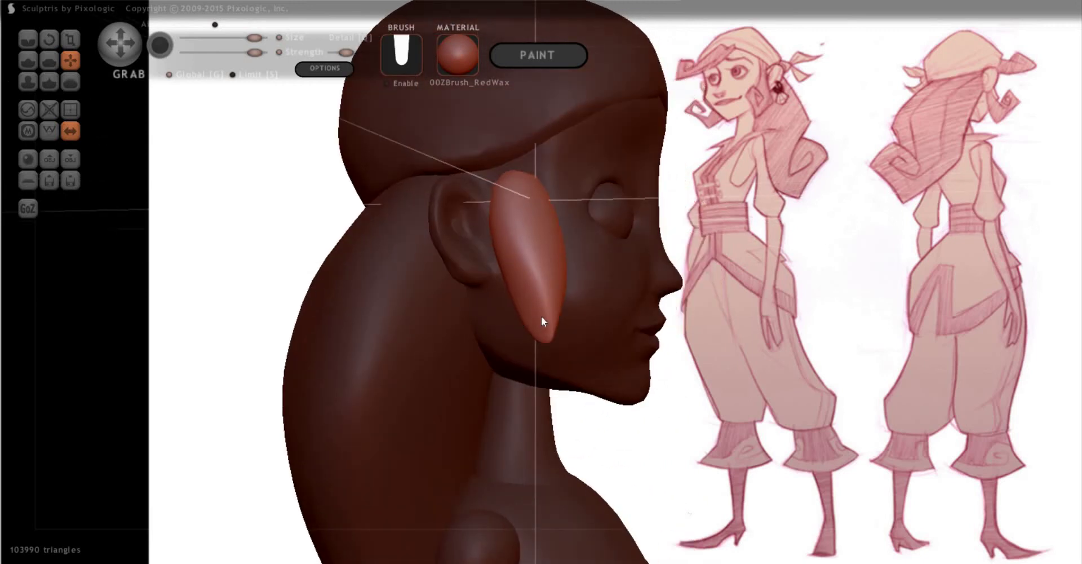
Bend the lower ends of the teardrops forward and upward into a U-shaped curl with a smaller Grab brush
key(space)
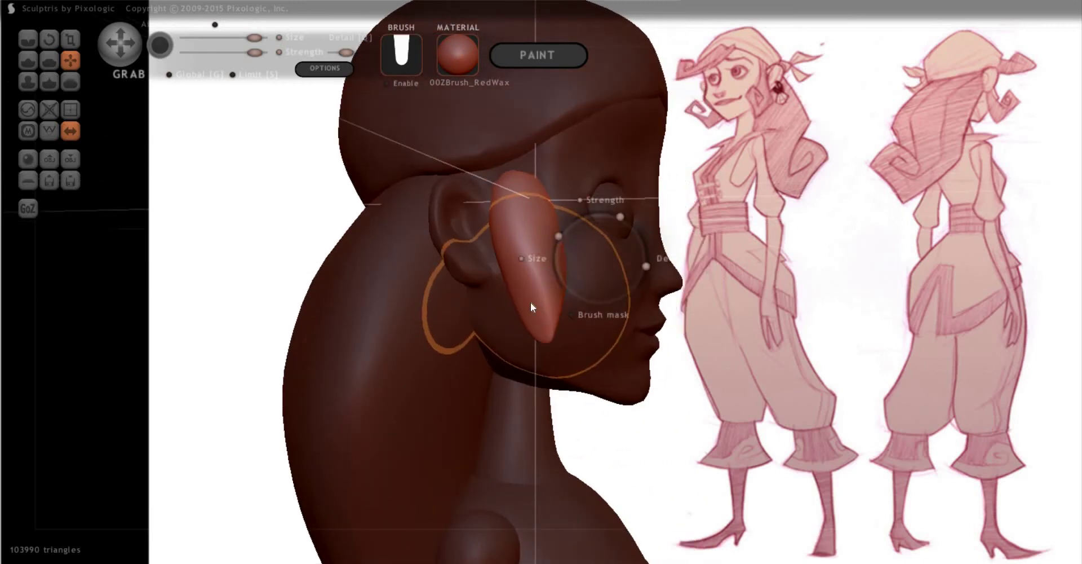
mouse_move(530, 307)
mouse_down()
mouse_move(576, 335)
mouse_move(594, 327)
mouse_move(572, 344)
mouse_move(583, 363)
mouse_up()
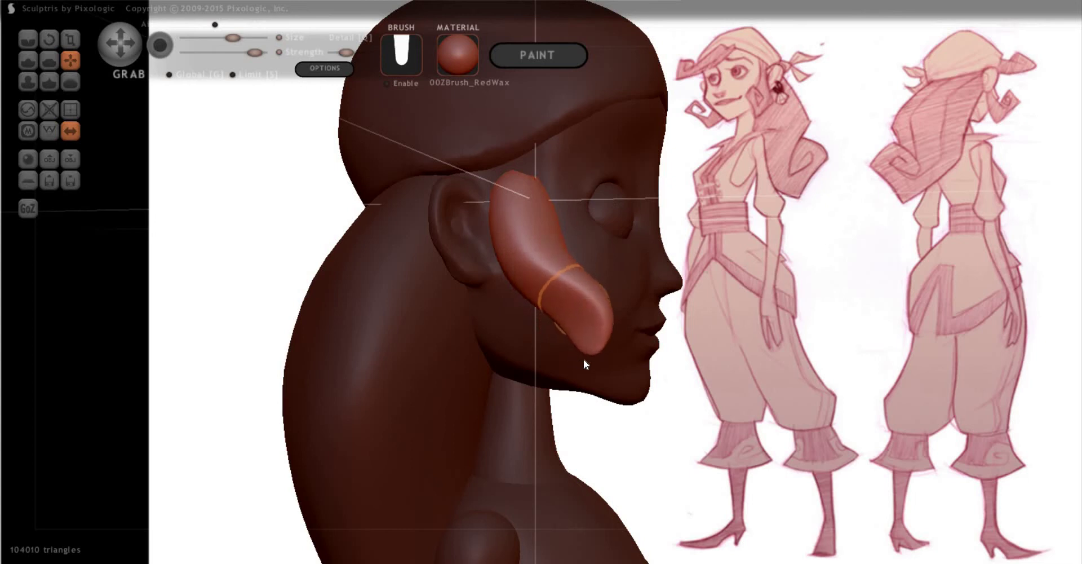
mouse_move(586, 329)
mouse_down()
mouse_move(648, 269)
mouse_move(641, 256)
mouse_move(621, 282)
mouse_move(623, 246)
mouse_move(627, 295)
mouse_move(636, 255)
mouse_move(611, 218)
mouse_move(631, 184)
mouse_move(600, 162)
mouse_move(533, 150)
mouse_move(560, 159)
mouse_move(593, 134)
mouse_move(595, 158)
mouse_move(597, 139)
mouse_move(617, 174)
mouse_up()
key(r)
key(g)
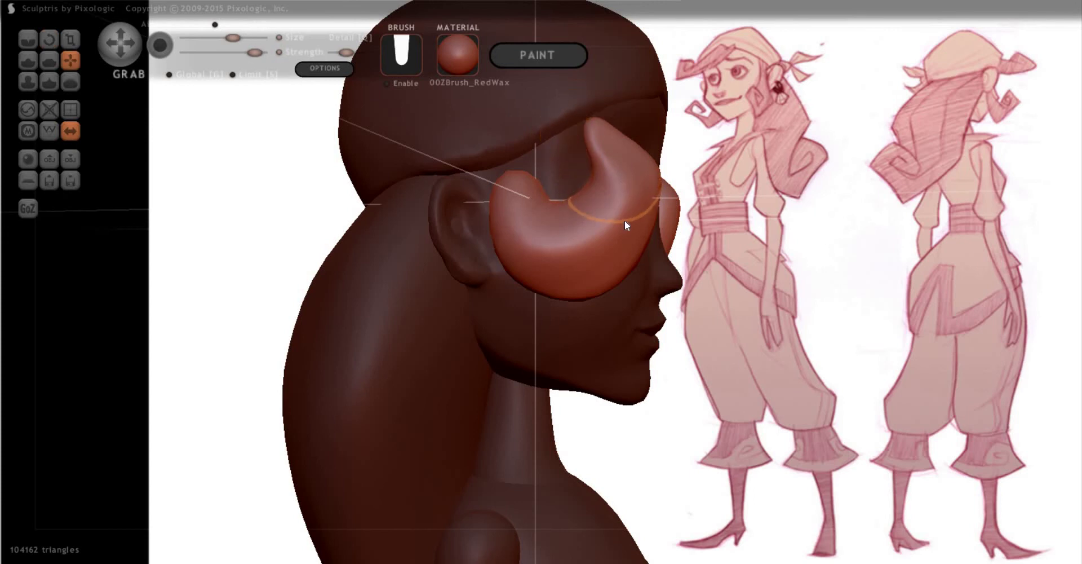
mouse_move(625, 224)
mouse_down()
mouse_move(611, 163)
mouse_move(627, 89)
mouse_up()
Pull the curl's front tip downward and inward and extend its upper end toward the bandana, resizing the Grab brush
key(space)
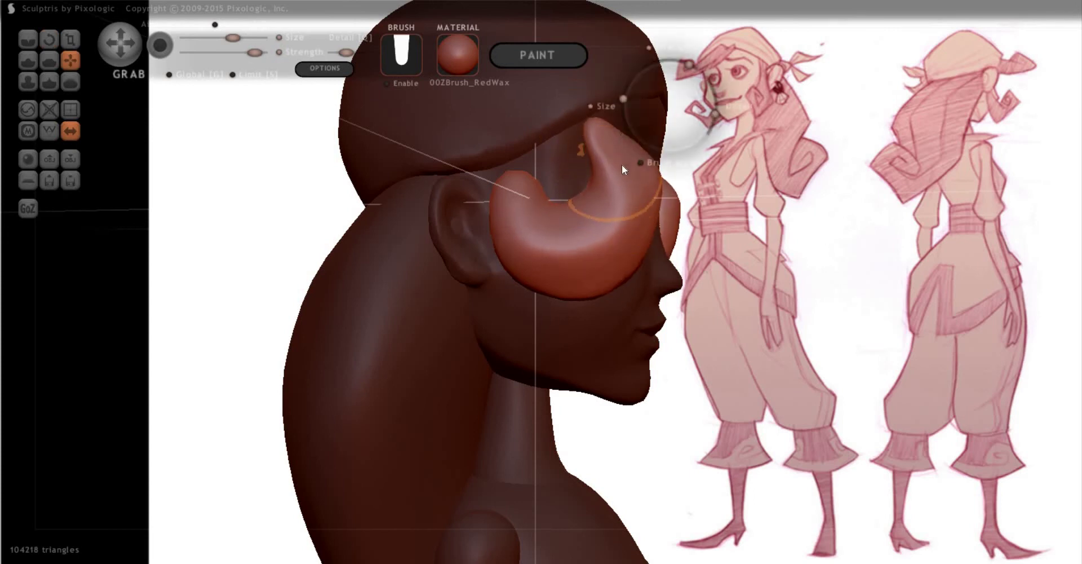
mouse_move(621, 164)
mouse_down()
mouse_move(640, 222)
mouse_move(632, 255)
mouse_move(624, 178)
mouse_up()
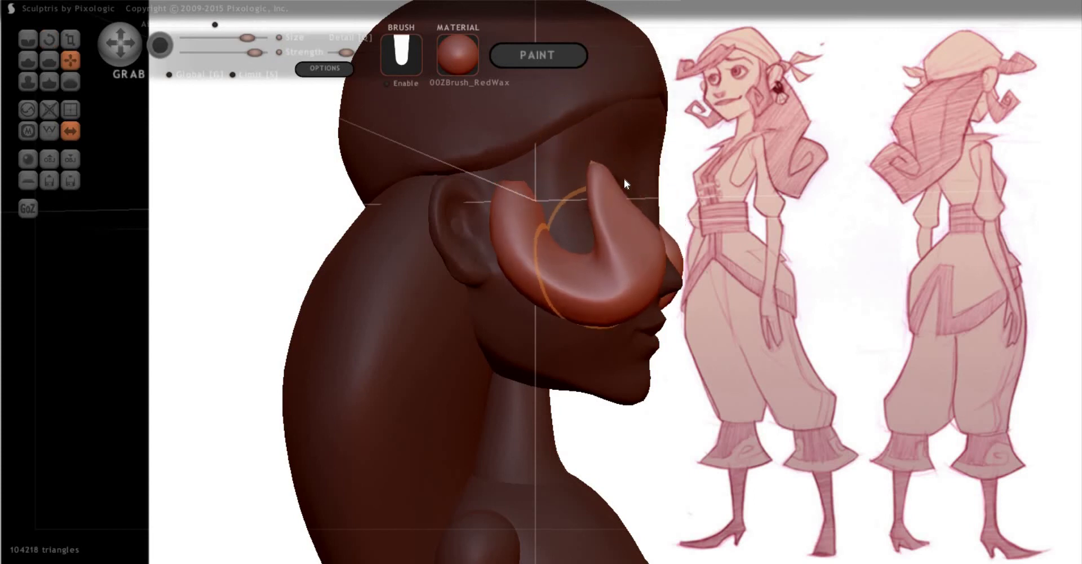
key(space)
mouse_move(633, 112)
mouse_down()
mouse_move(606, 191)
mouse_move(611, 218)
mouse_move(589, 210)
mouse_move(596, 261)
mouse_move(628, 266)
mouse_move(609, 282)
mouse_move(657, 234)
mouse_up()
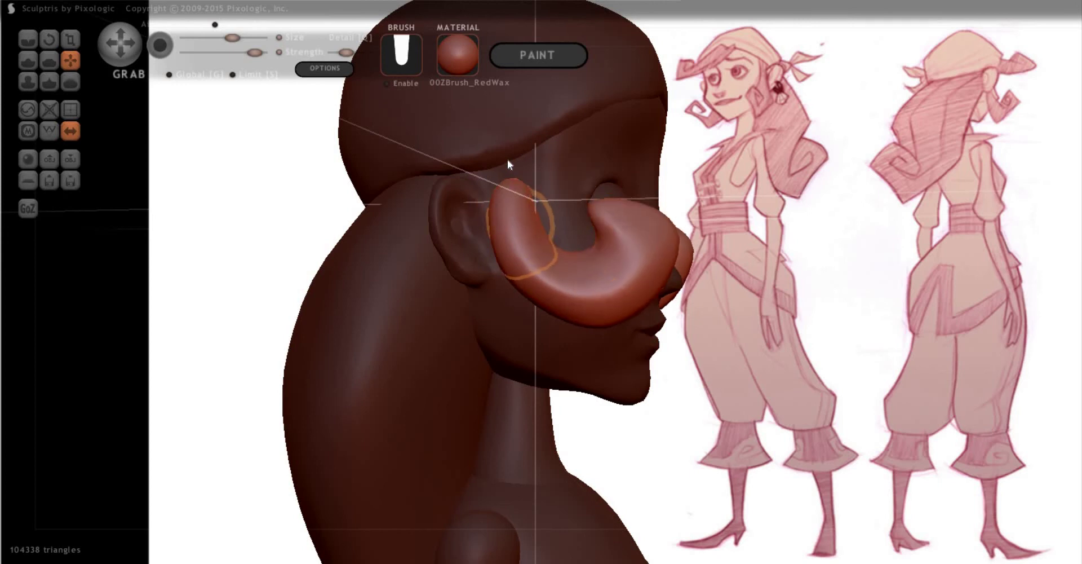
drag(509, 165, 491, 151)
mouse_move(732, 248)
mouse_down()
mouse_move(545, 283)
mouse_move(513, 219)
mouse_move(537, 248)
mouse_move(557, 234)
mouse_move(555, 262)
mouse_move(563, 251)
mouse_move(527, 250)
mouse_move(511, 227)
mouse_move(538, 263)
mouse_move(519, 242)
mouse_up()
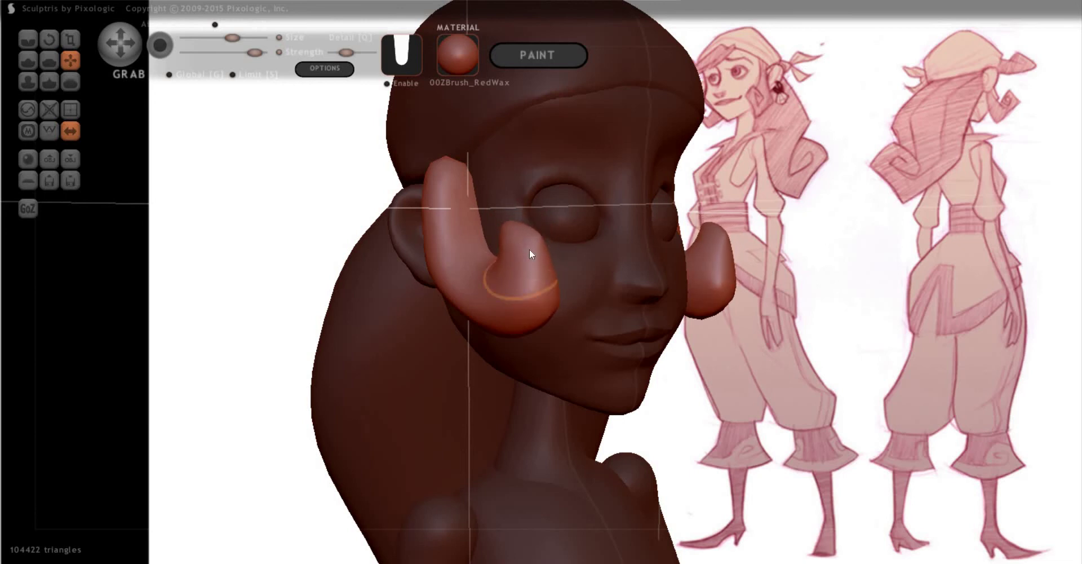
Refine the curl's front tip, lower bend and upper end with a resized Grab brush from several angles
key(space)
drag(529, 207, 505, 248)
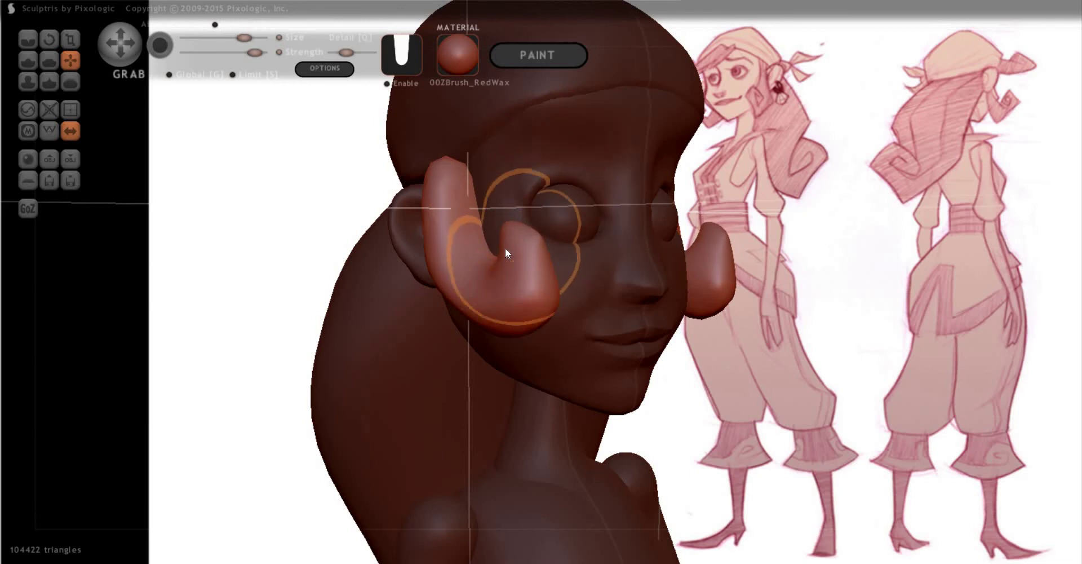
mouse_move(921, 296)
mouse_down()
mouse_move(674, 231)
mouse_move(631, 201)
mouse_up()
scroll(664, 222, up, 2)
key(space)
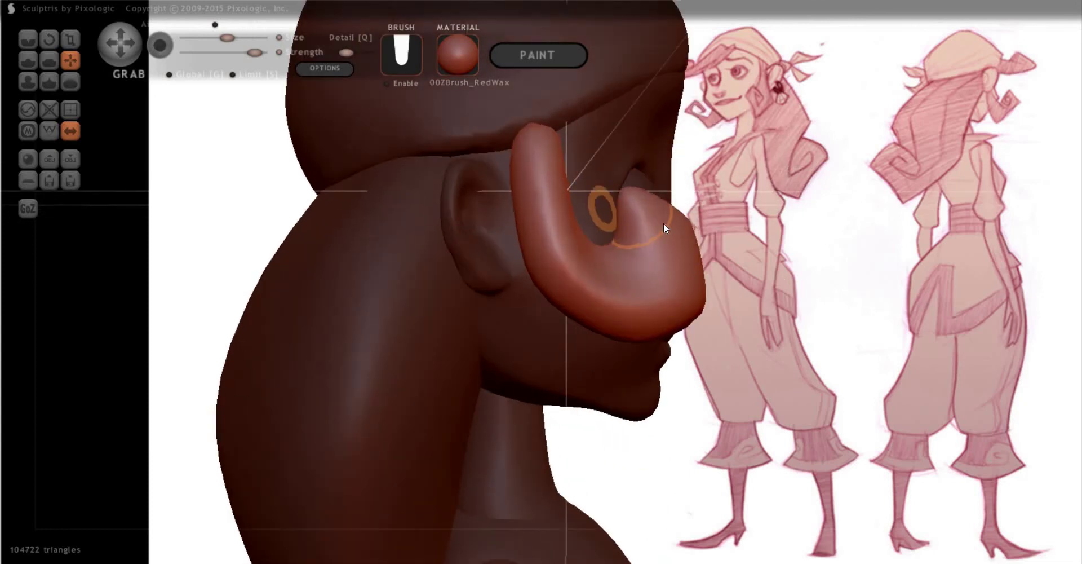
drag(543, 265, 586, 311)
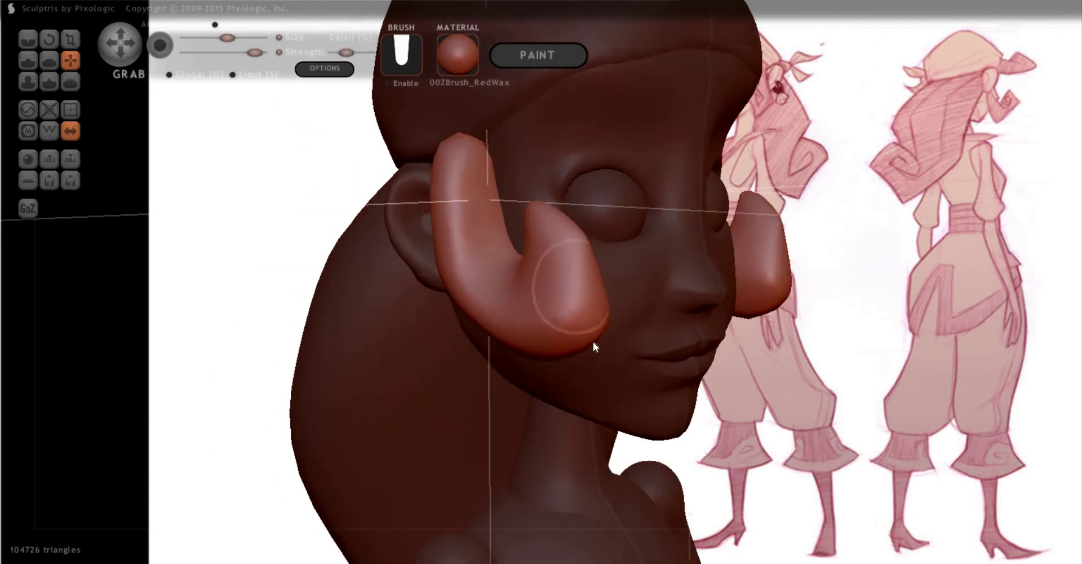
mouse_move(560, 310)
right_down()
mouse_move(480, 305)
mouse_move(529, 326)
right_up()
mouse_move(992, 355)
mouse_down()
mouse_move(843, 335)
mouse_move(791, 344)
mouse_move(850, 344)
mouse_move(765, 353)
mouse_move(864, 364)
mouse_move(691, 315)
mouse_move(324, 169)
mouse_move(361, 134)
mouse_move(353, 151)
mouse_move(369, 209)
mouse_move(354, 148)
mouse_up()
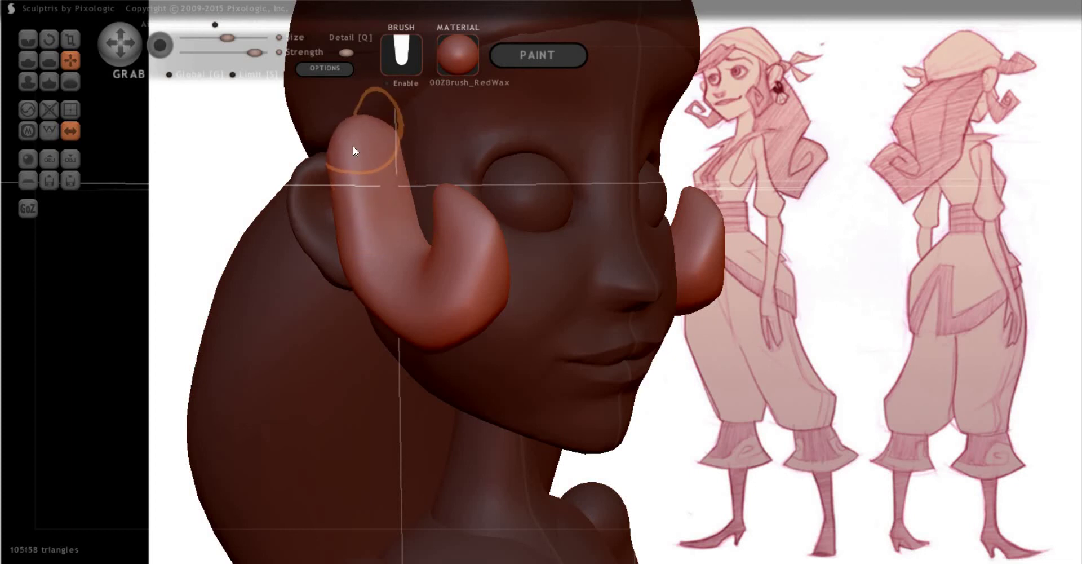
key(t)
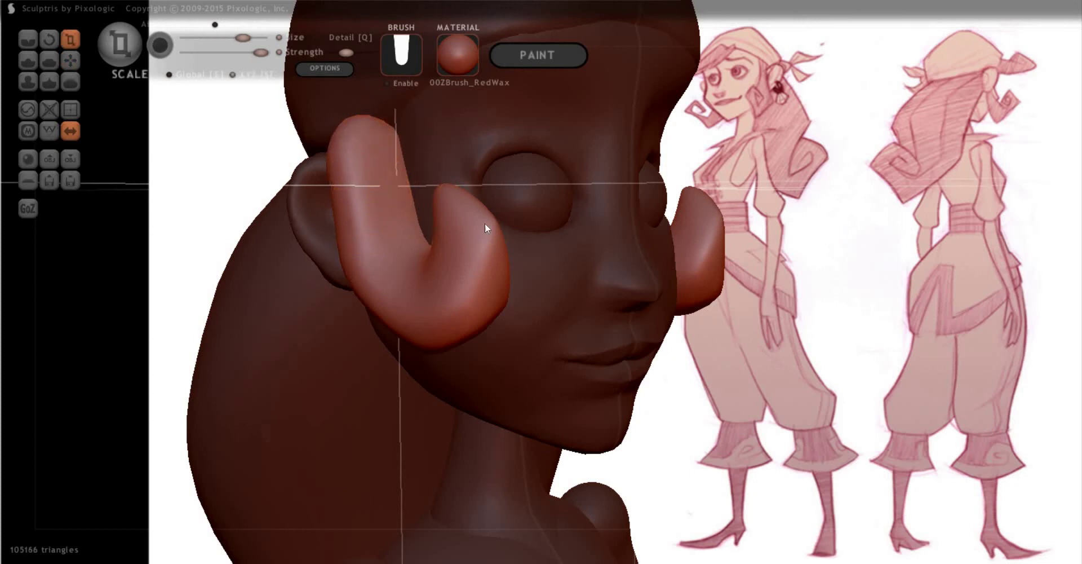
right_drag(485, 222, 424, 212)
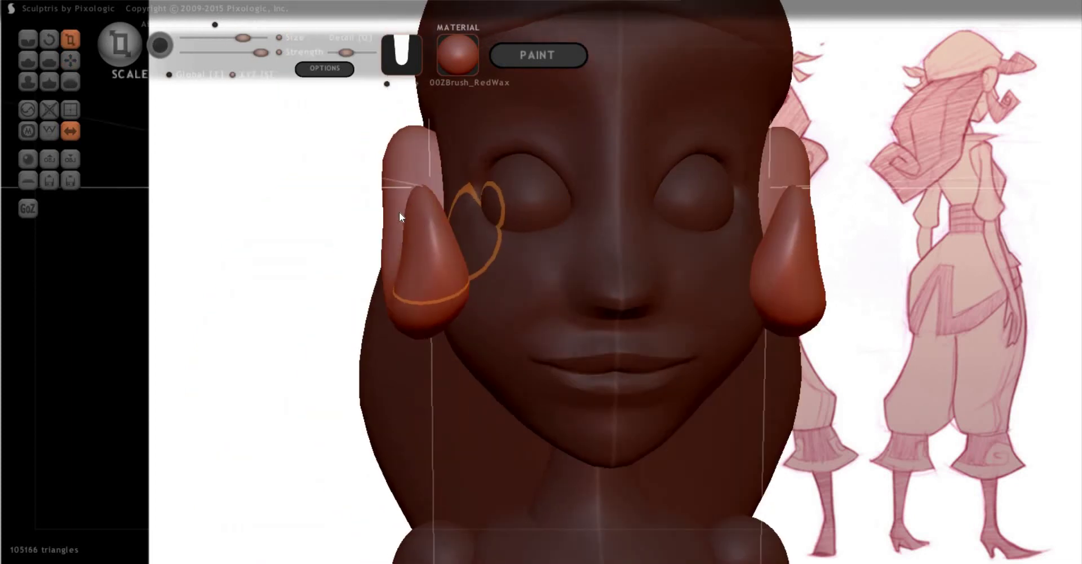
drag(435, 212, 115, 211)
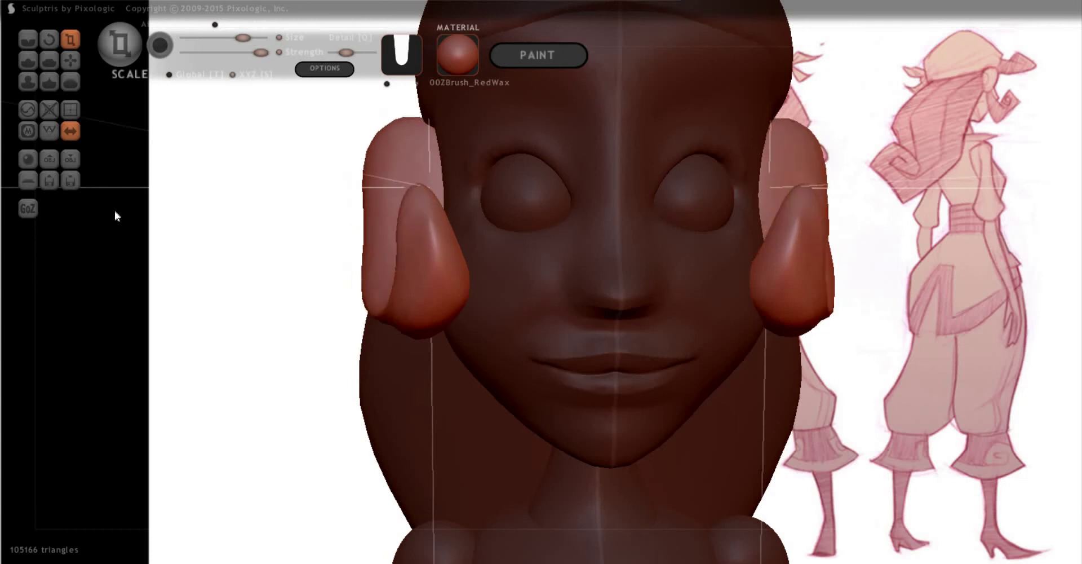
key(ctrl+z)
key(space)
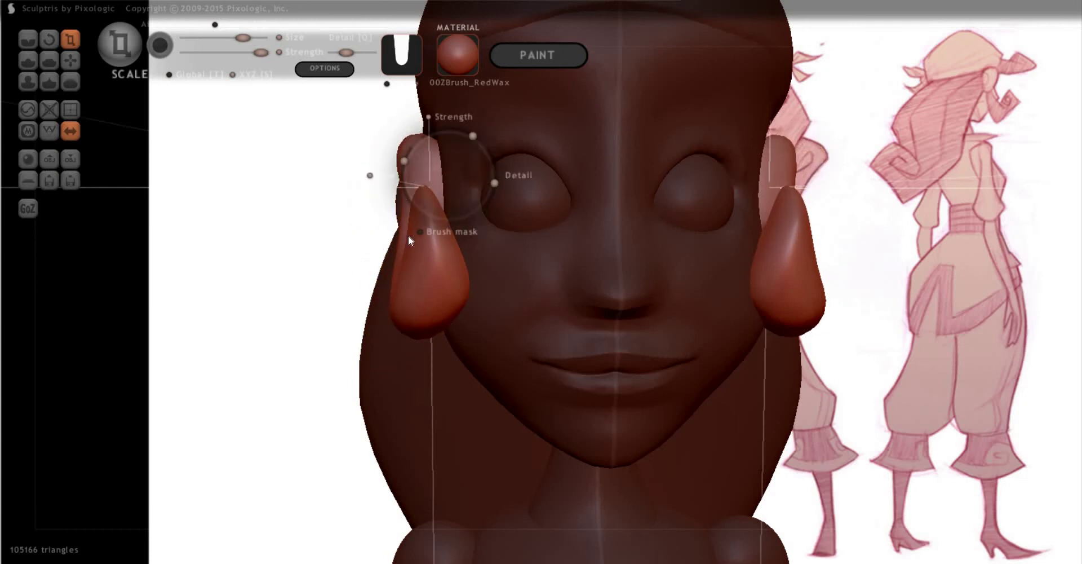
drag(409, 240, 400, 258)
mouse_move(276, 262)
mouse_down()
mouse_move(237, 263)
mouse_move(373, 265)
mouse_up()
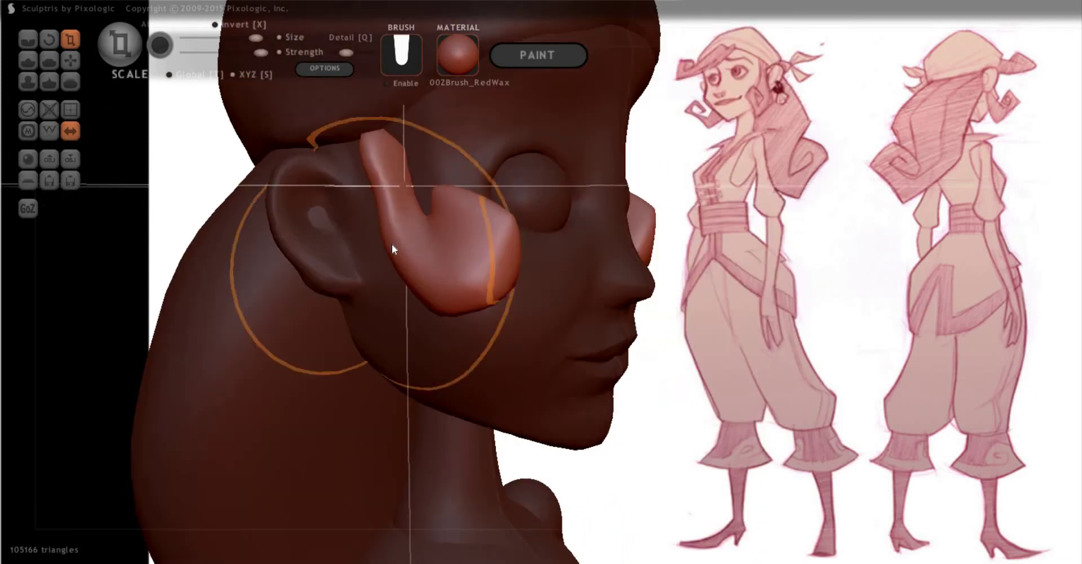
mouse_move(394, 246)
mouse_down()
mouse_move(582, 273)
mouse_move(789, 271)
mouse_move(398, 249)
mouse_up()
right_drag(399, 248, 391, 270)
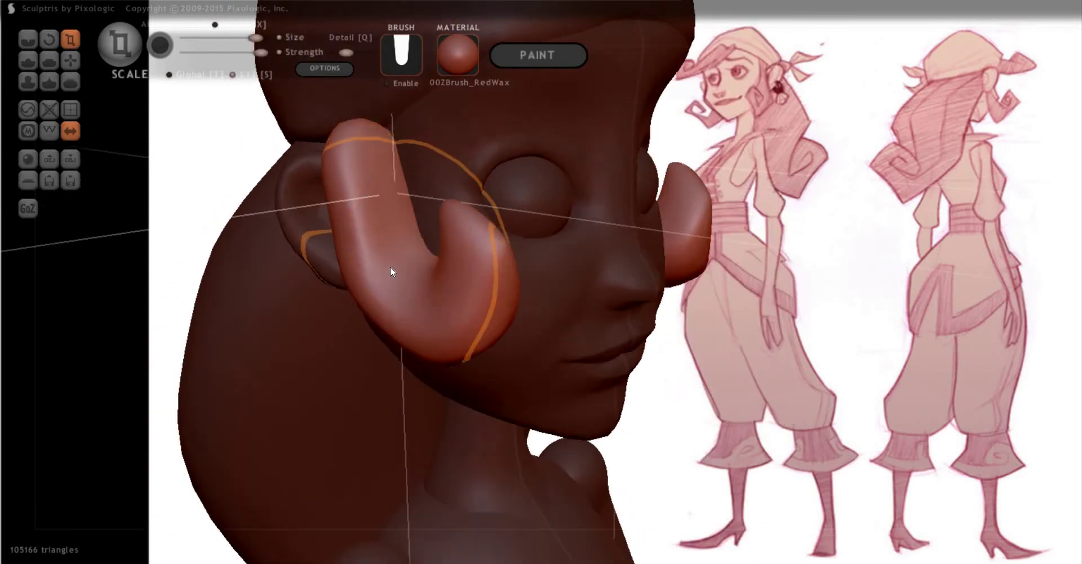
Scale the mirrored curls narrower so they form thin locks lying close to the sides of the face
mouse_move(387, 265)
mouse_down()
mouse_move(229, 306)
mouse_move(472, 242)
mouse_move(377, 249)
mouse_move(332, 272)
mouse_up()
drag(212, 280, 271, 286)
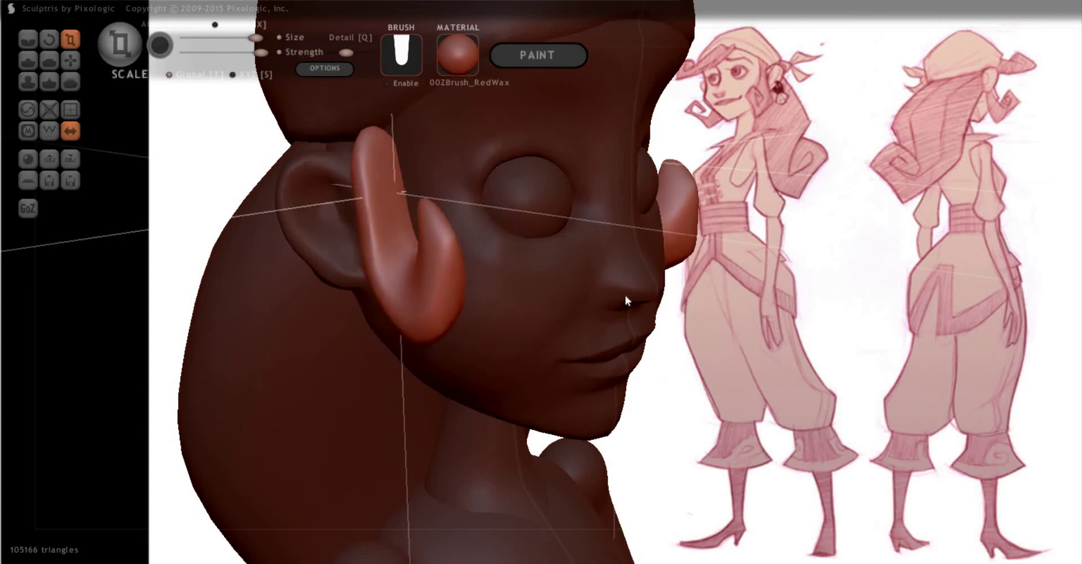
mouse_move(363, 188)
mouse_down()
mouse_move(381, 189)
mouse_move(346, 191)
mouse_up()
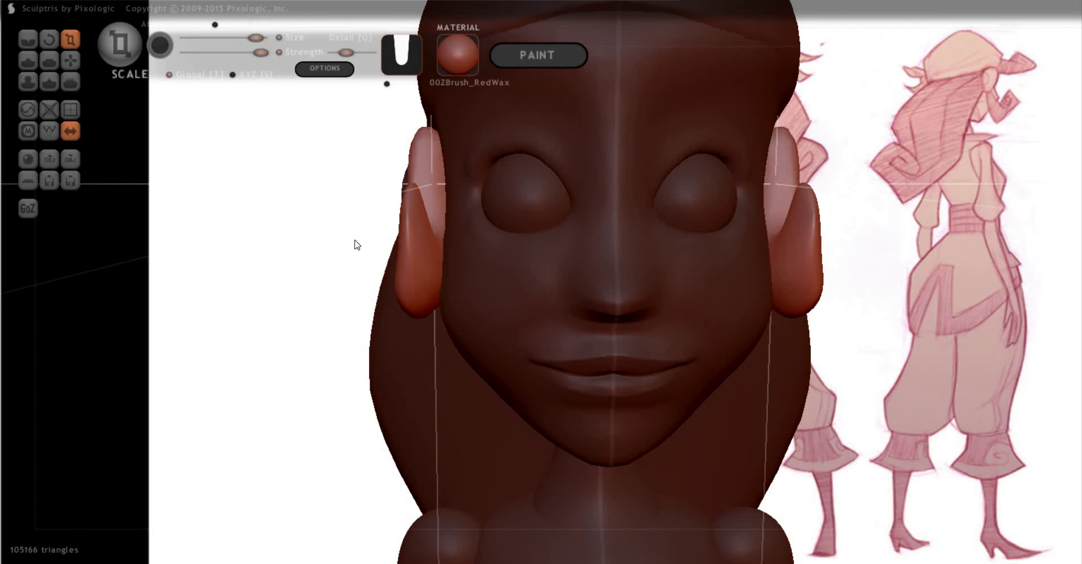
Nudge the upper end of the curl back toward the ear with the Grab brush
drag(283, 241, 295, 218)
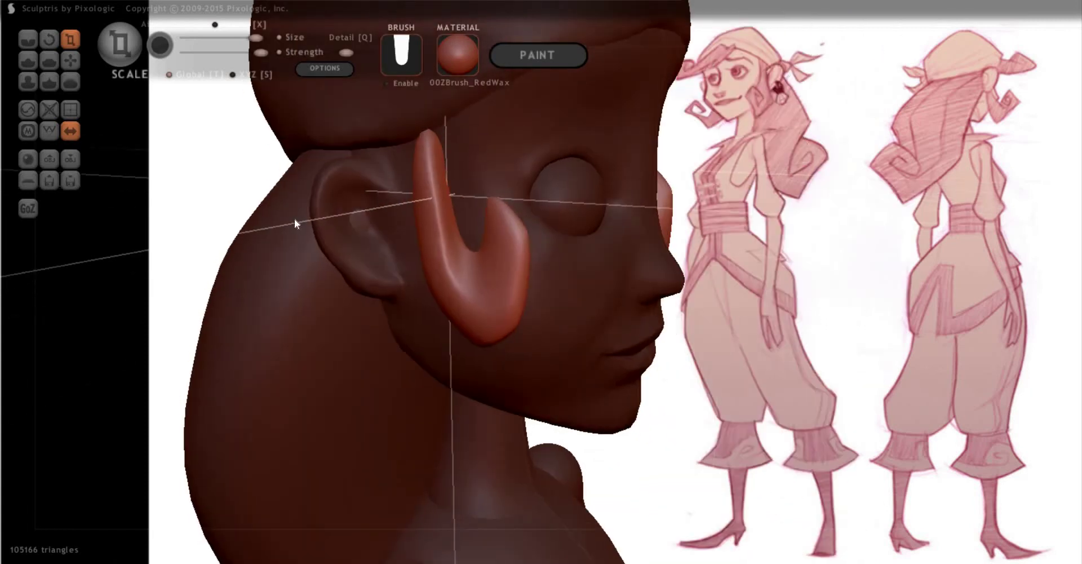
mouse_move(899, 224)
mouse_down()
mouse_move(699, 245)
mouse_move(515, 183)
mouse_up()
key(g)
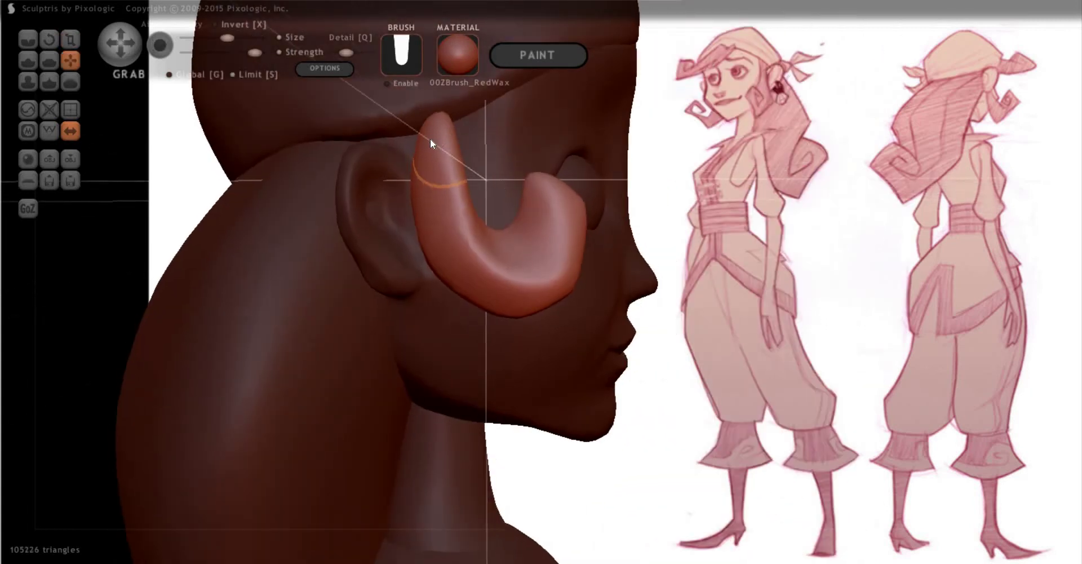
drag(430, 137, 417, 144)
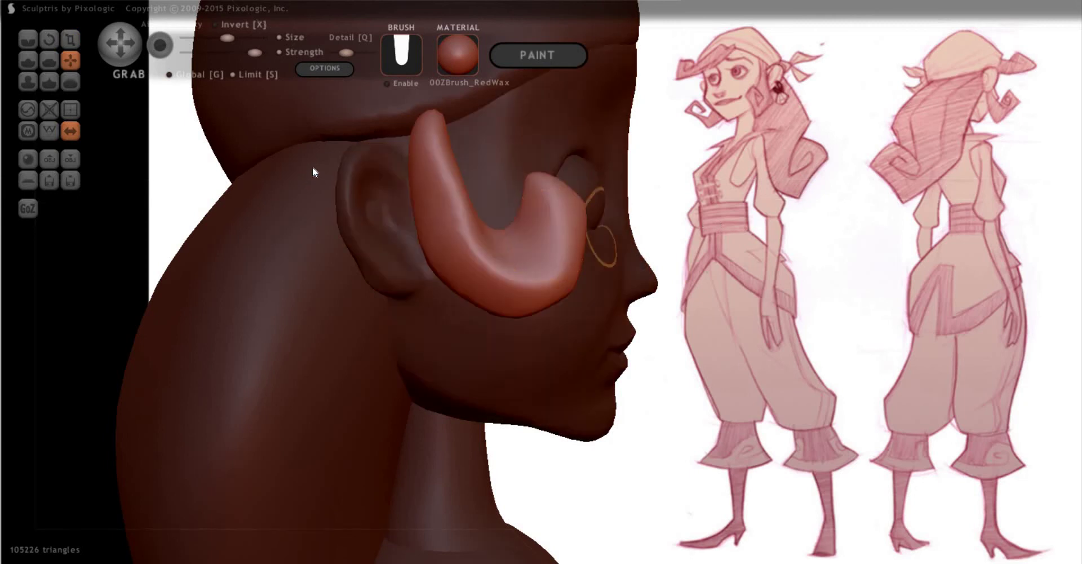
Adjust the curl's long upper section with the Grab brush so it lies closer to the temple, working from several angles
right_drag(314, 169, 387, 146)
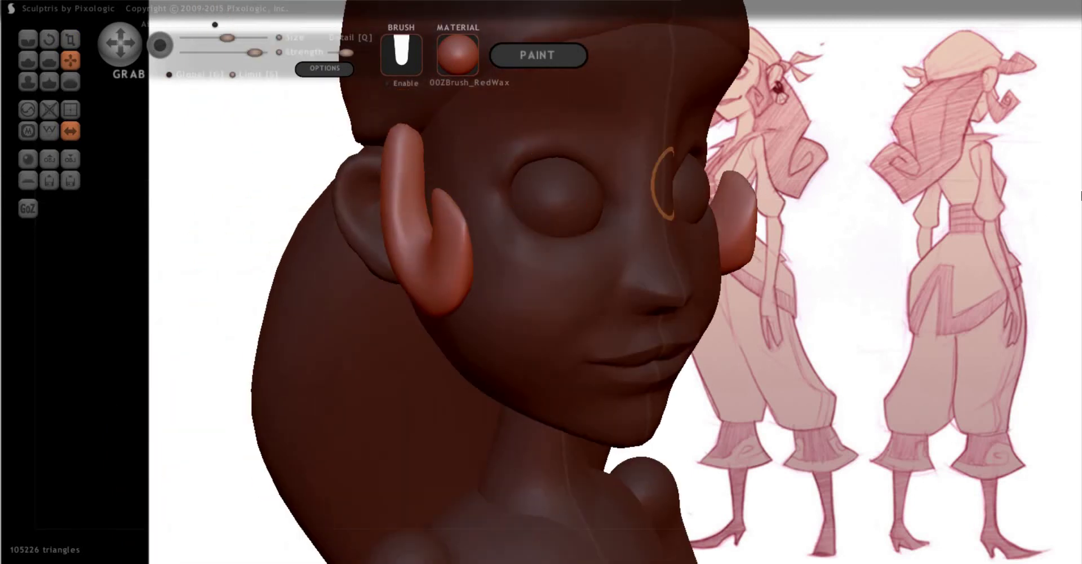
mouse_move(683, 181)
right_down()
mouse_move(654, 121)
mouse_move(543, 131)
right_up()
mouse_move(494, 127)
mouse_down()
mouse_move(538, 120)
mouse_move(570, 208)
mouse_up()
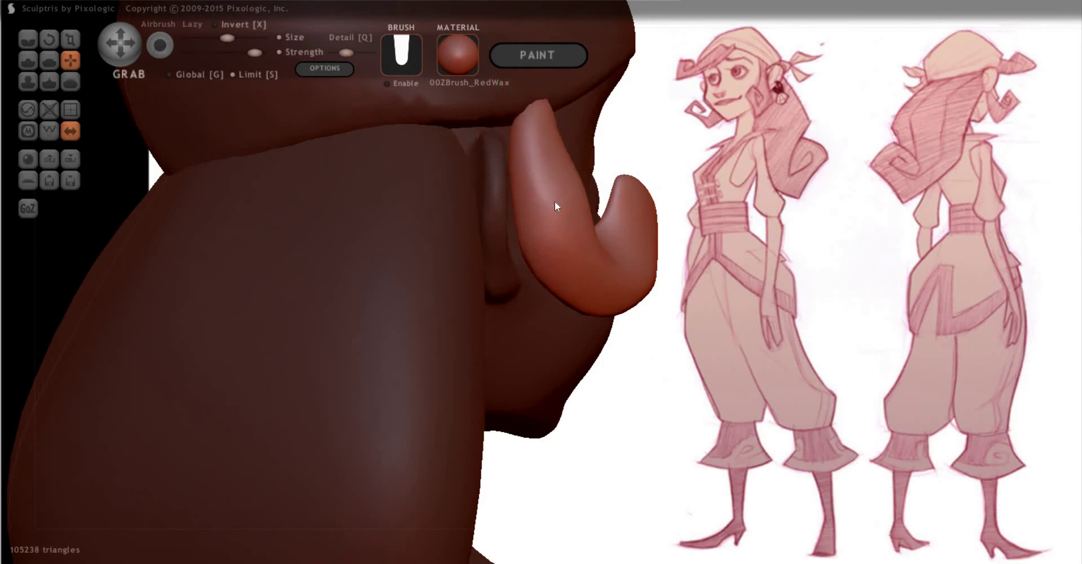
mouse_move(586, 243)
mouse_down()
mouse_move(567, 242)
mouse_move(580, 242)
mouse_move(536, 150)
mouse_up()
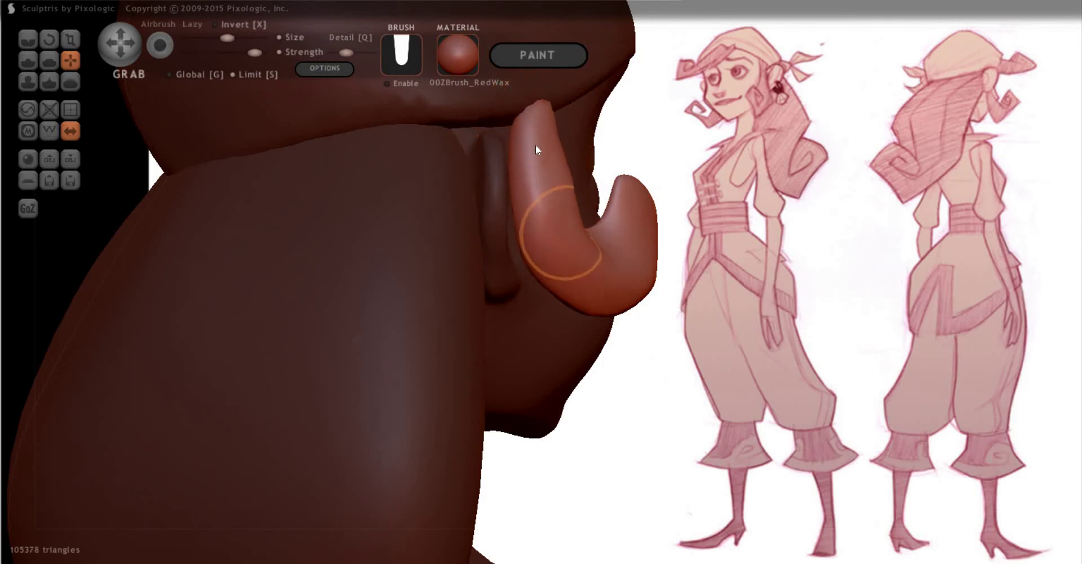
right_drag(430, 205, 448, 196)
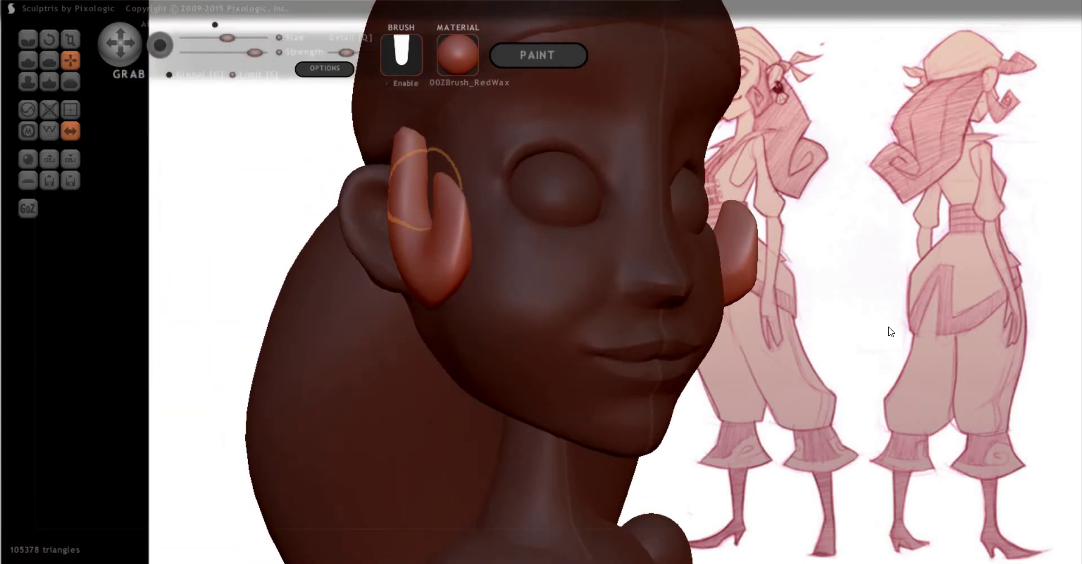
right_drag(928, 346, 700, 258)
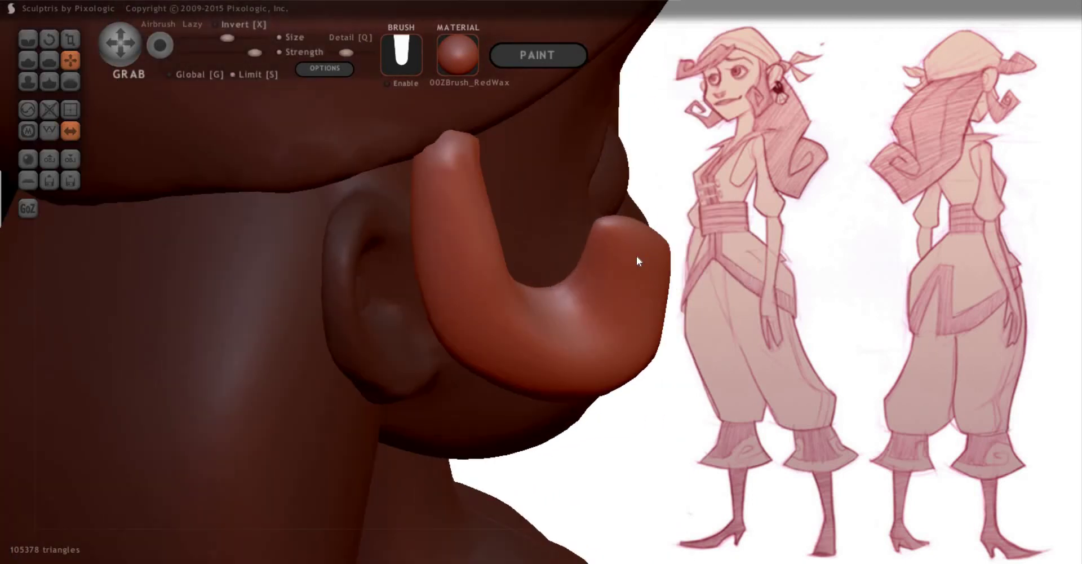
Try to sharpen the curl's front tip with the Pinch and Crease brushes
key(p)
mouse_move(613, 244)
mouse_down()
mouse_move(623, 248)
mouse_move(596, 222)
mouse_move(616, 259)
mouse_up()
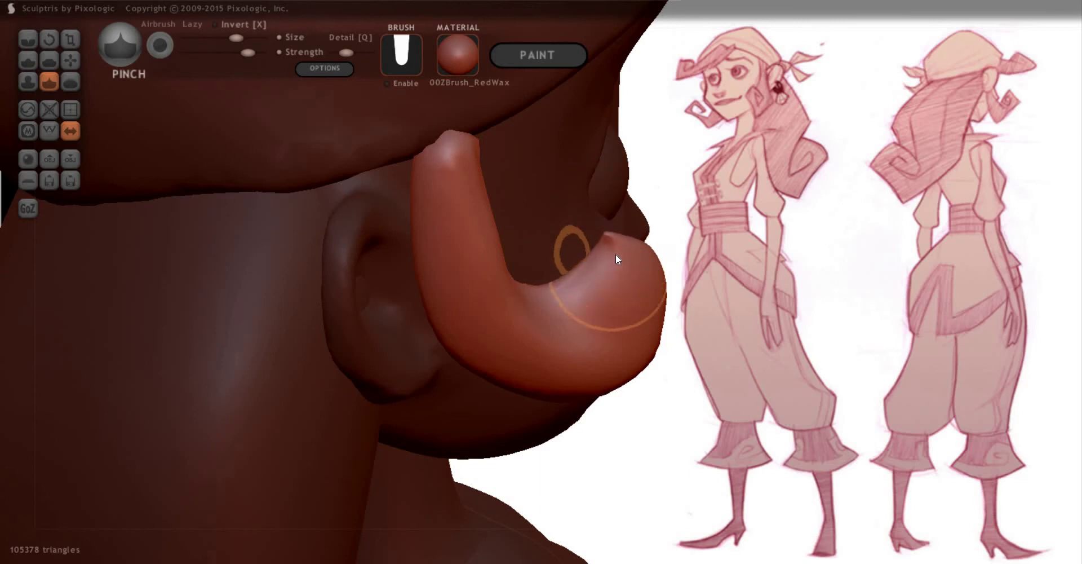
key(ctrl+z)
key(c)
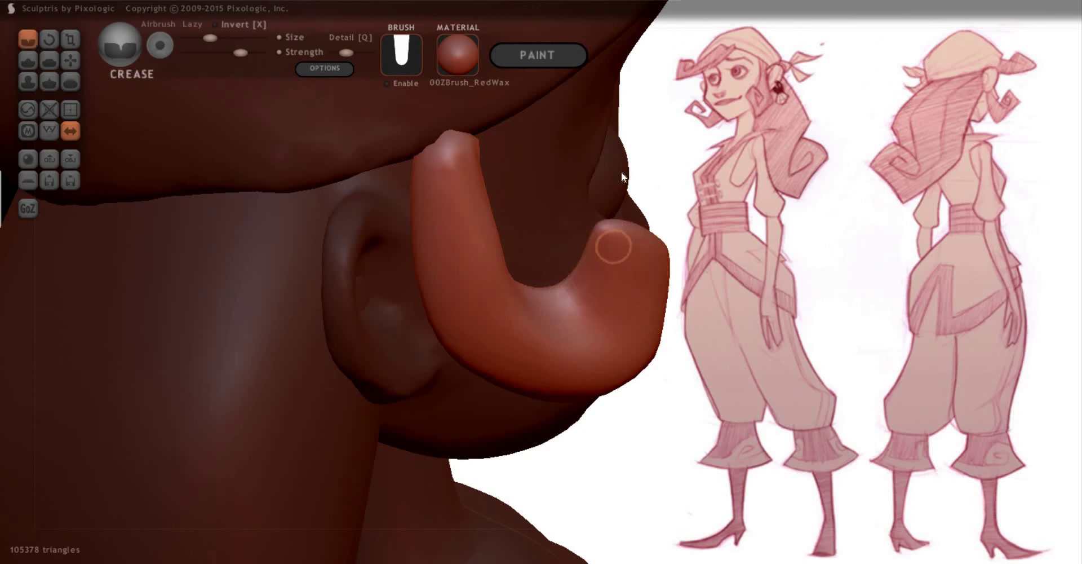
key(space)
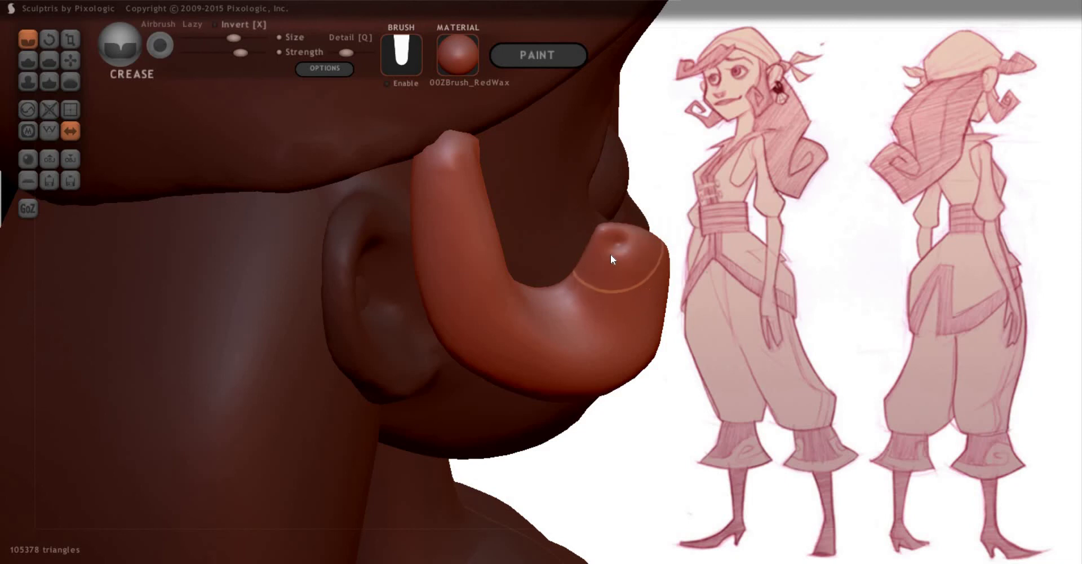
Pinch the curl's front tip and push its outer edge inward with the Grab brush to taper it
key(p)
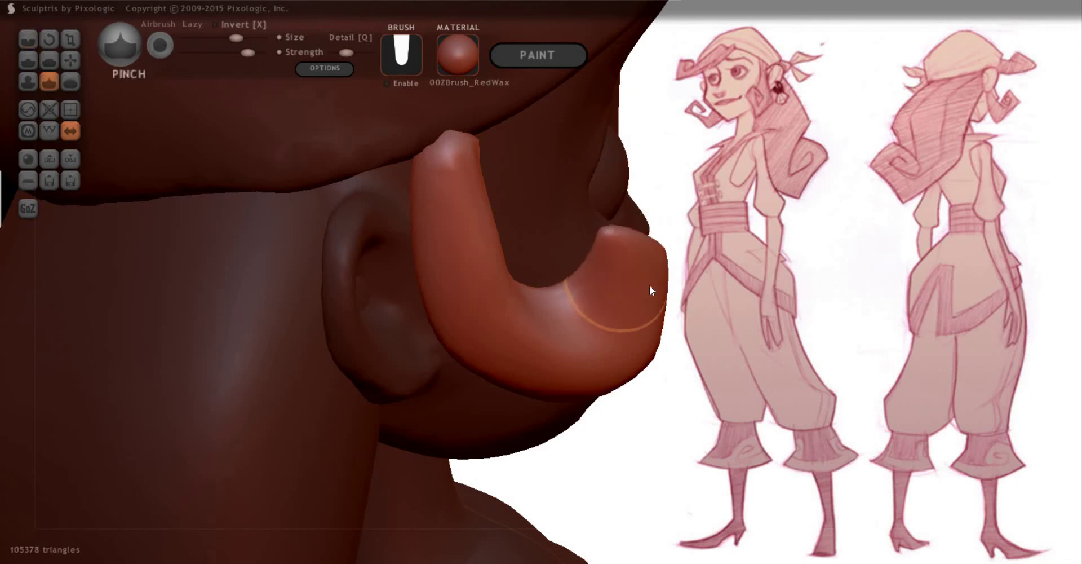
drag(649, 285, 648, 293)
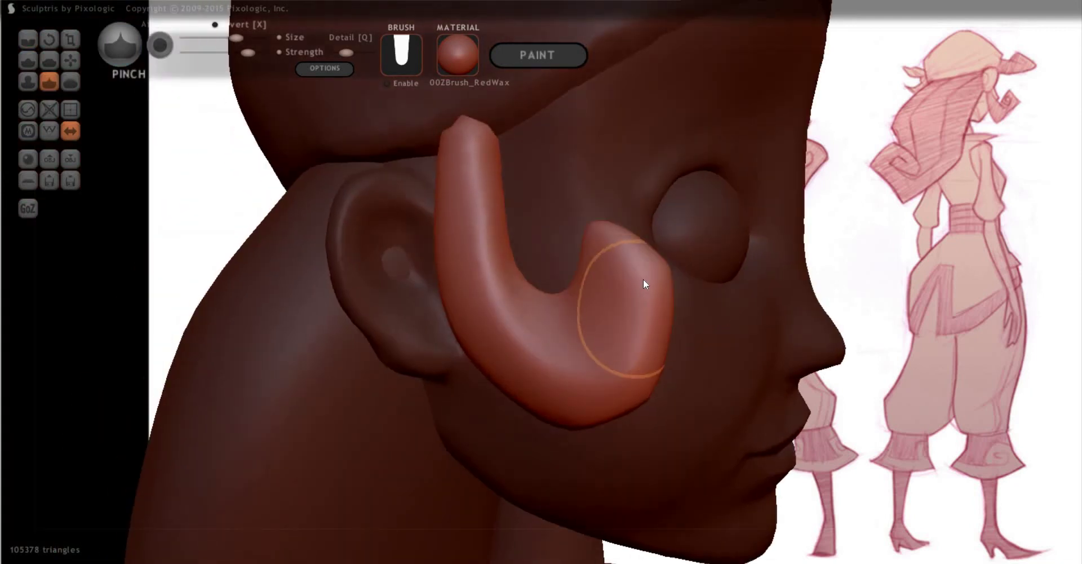
key(g)
mouse_move(642, 290)
mouse_down()
mouse_move(654, 309)
mouse_move(653, 262)
mouse_move(657, 282)
mouse_up()
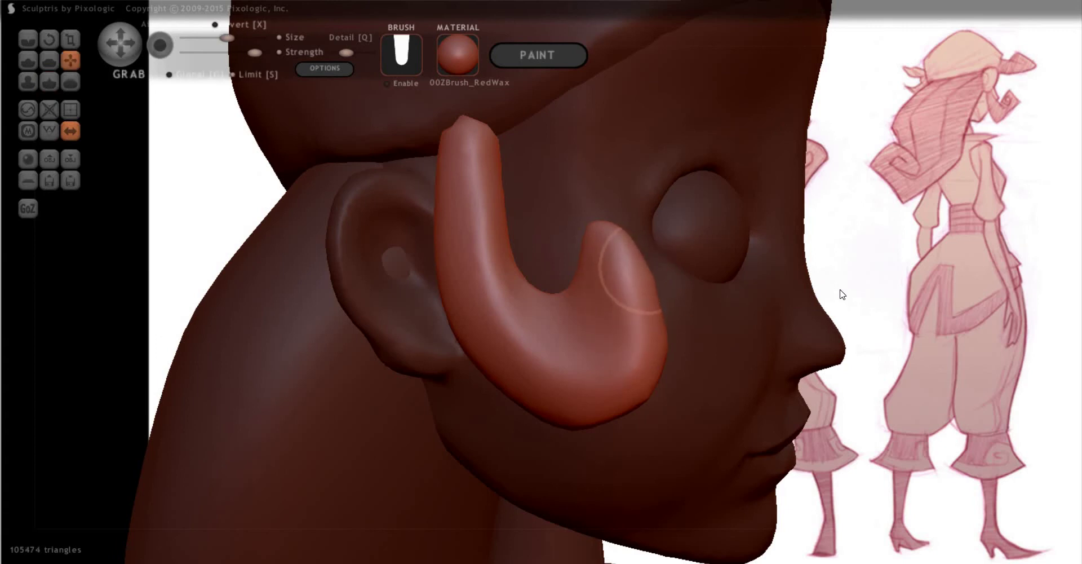
Reposition the curl's lower bend against the cheek with a much larger Grab brush
mouse_move(840, 295)
mouse_down()
mouse_move(693, 309)
mouse_move(653, 358)
mouse_move(371, 280)
mouse_move(570, 293)
mouse_move(608, 321)
mouse_move(611, 350)
mouse_move(635, 309)
mouse_move(594, 313)
mouse_move(614, 295)
mouse_move(624, 244)
mouse_move(610, 357)
mouse_up()
key(space)
key(ctrl+z)
key(space)
drag(598, 395, 620, 387)
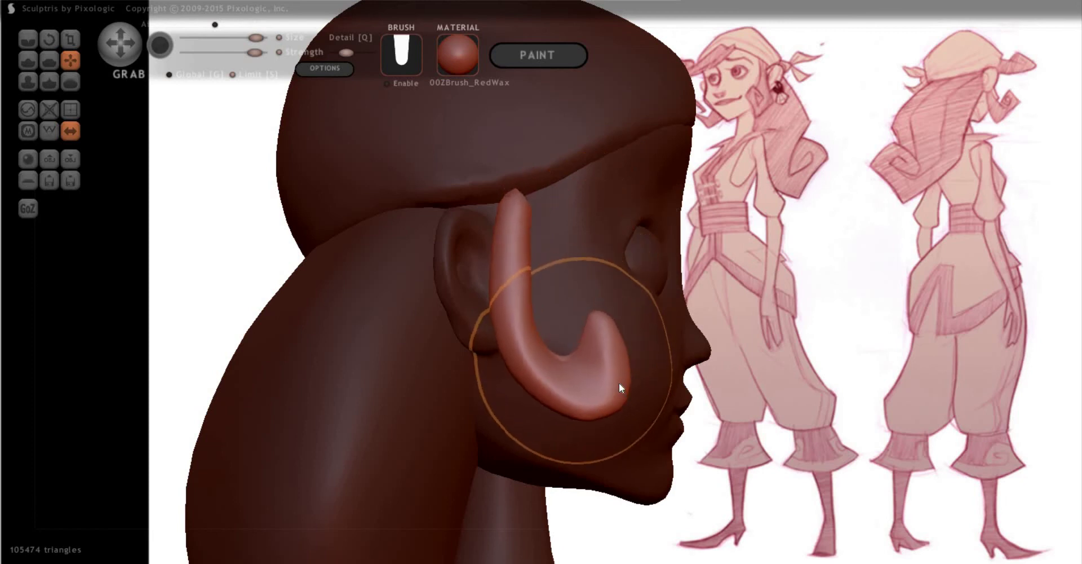
mouse_move(833, 370)
mouse_down()
mouse_move(552, 261)
mouse_move(530, 219)
mouse_up()
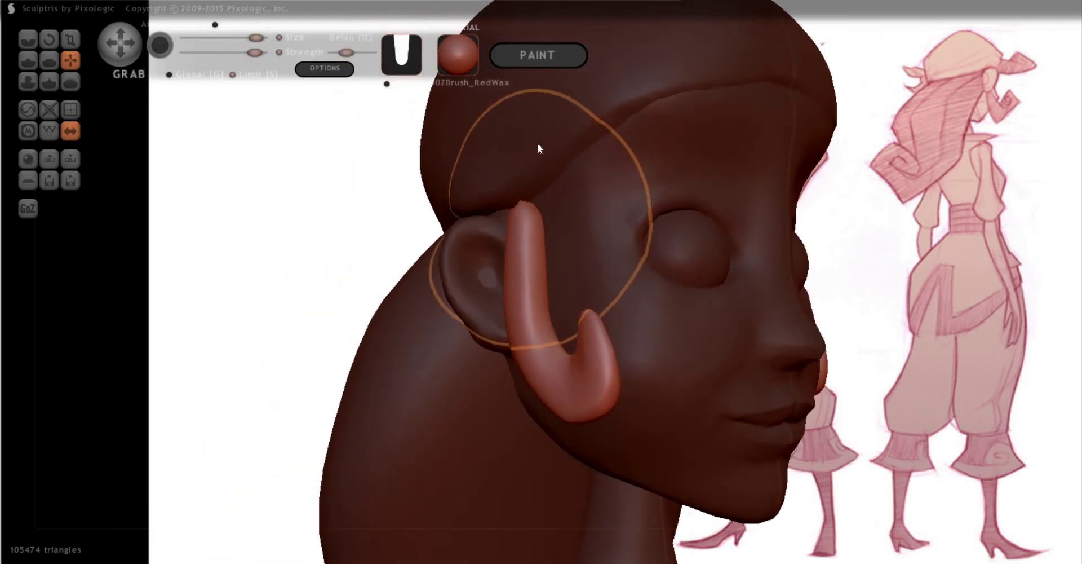
Extend the curl's upper end up to the bandana's edge with a smaller Grab brush
key(space)
mouse_move(515, 214)
mouse_down()
mouse_move(513, 199)
mouse_move(486, 247)
mouse_up()
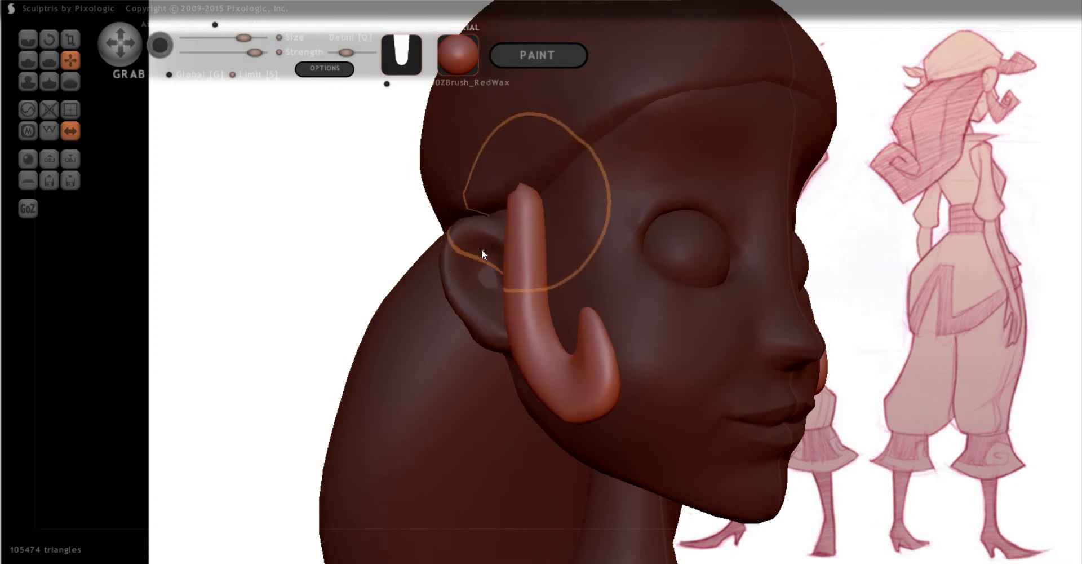
mouse_move(398, 245)
mouse_down()
mouse_move(496, 239)
mouse_move(533, 204)
mouse_move(519, 202)
mouse_up()
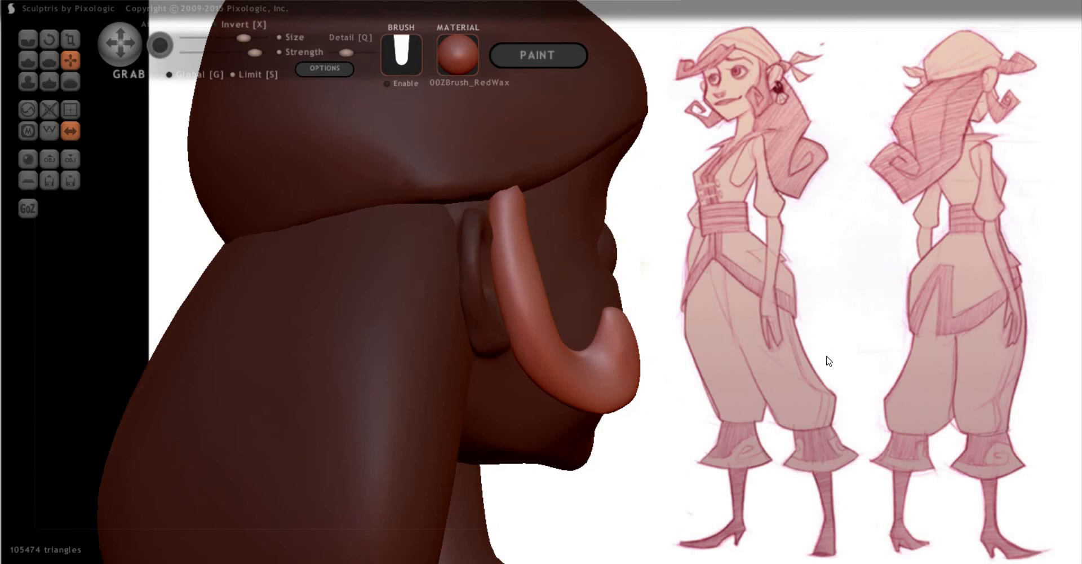
mouse_move(828, 360)
mouse_down()
mouse_move(658, 329)
mouse_move(682, 375)
mouse_move(843, 340)
mouse_move(802, 381)
mouse_move(671, 395)
mouse_up()
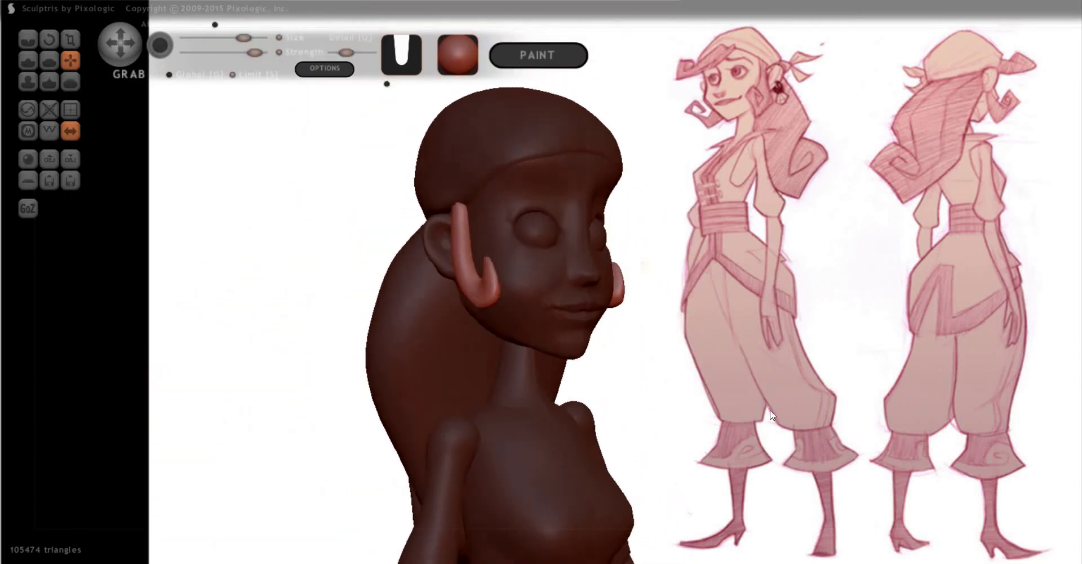
Select the bandana and reshape its front edge over the forehead and its side above the ear with the Grab brush
scroll(509, 197, up, 5)
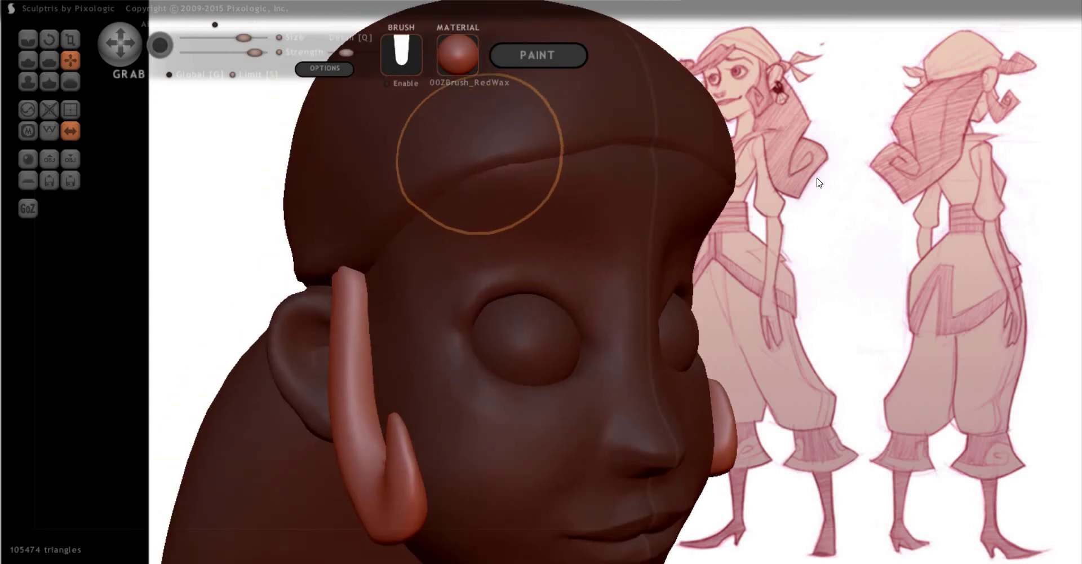
middle_drag(459, 148, 490, 210)
click(502, 193)
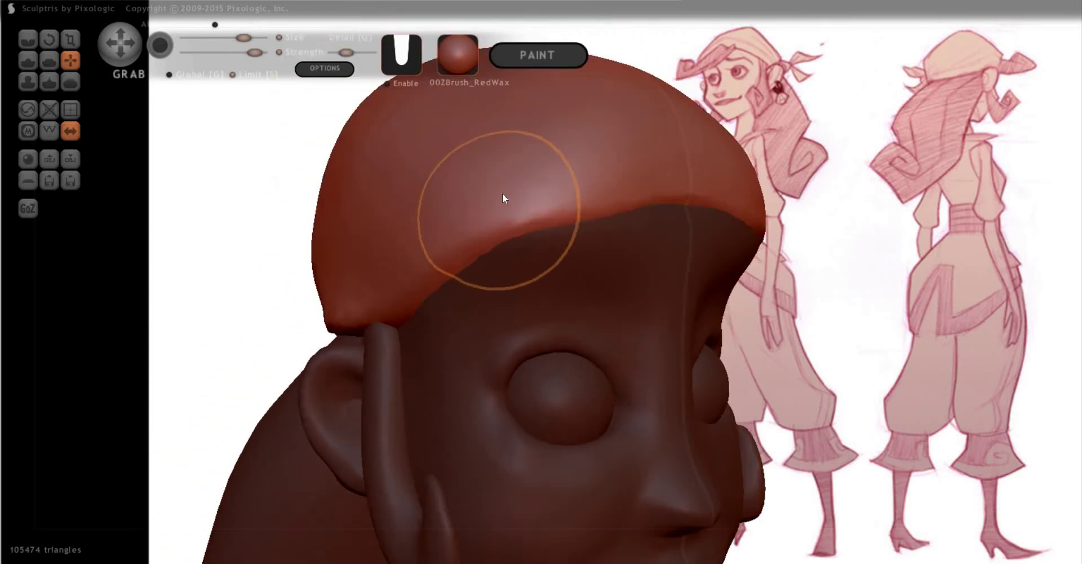
click(514, 192)
click(512, 159)
mouse_move(512, 161)
mouse_down()
mouse_move(671, 187)
mouse_move(662, 149)
mouse_move(582, 174)
mouse_move(597, 182)
mouse_move(585, 156)
mouse_move(495, 206)
mouse_move(456, 245)
mouse_move(449, 231)
mouse_move(431, 276)
mouse_move(410, 299)
mouse_move(388, 307)
mouse_up()
right_drag(645, 161, 636, 146)
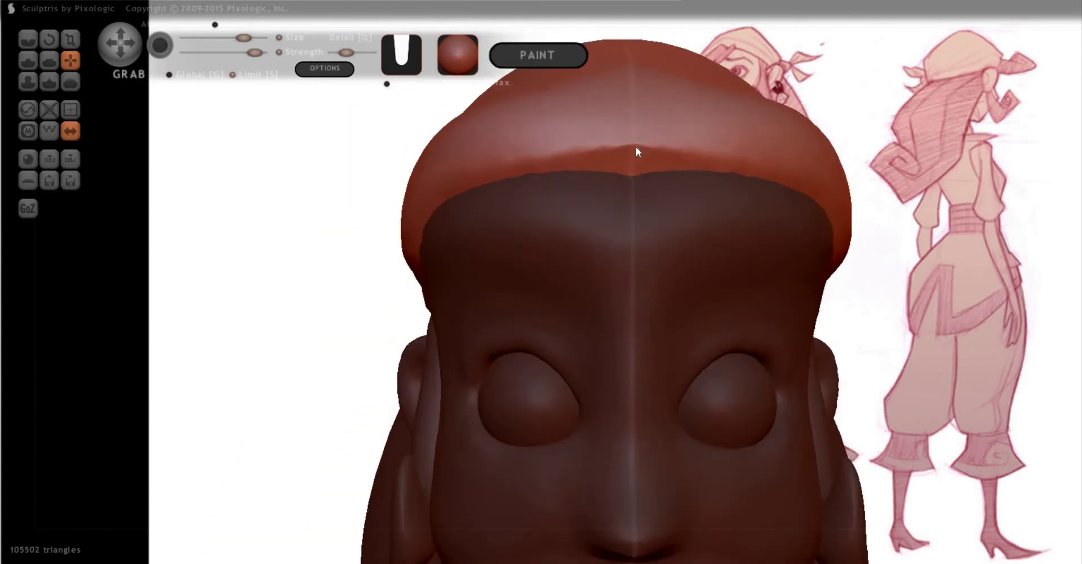
mouse_move(986, 276)
mouse_down()
mouse_move(1079, 280)
mouse_move(1007, 276)
mouse_move(814, 307)
mouse_move(816, 286)
mouse_move(596, 269)
mouse_move(894, 285)
mouse_up()
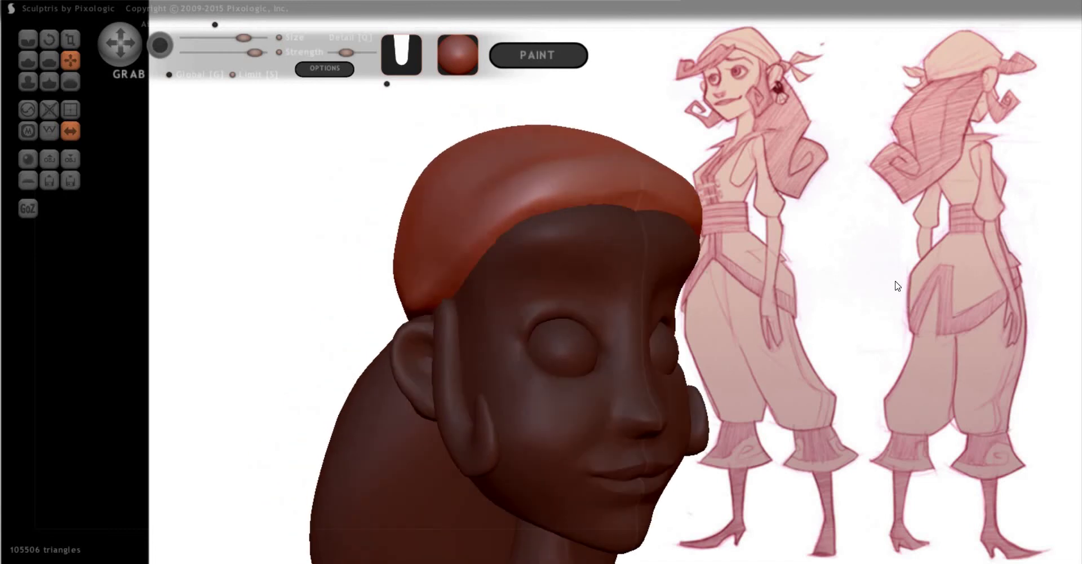
Select the head and reshape the forehead and temple beneath the bandana with a slightly smaller Grab brush
drag(713, 257, 681, 243)
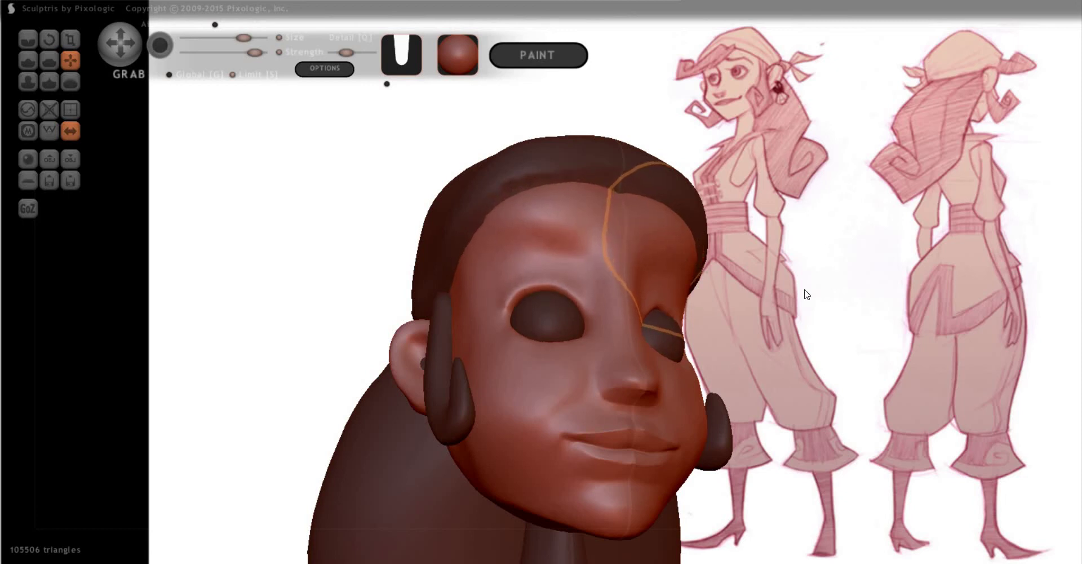
mouse_move(672, 249)
right_down()
mouse_move(681, 248)
mouse_move(516, 259)
right_up()
key(space)
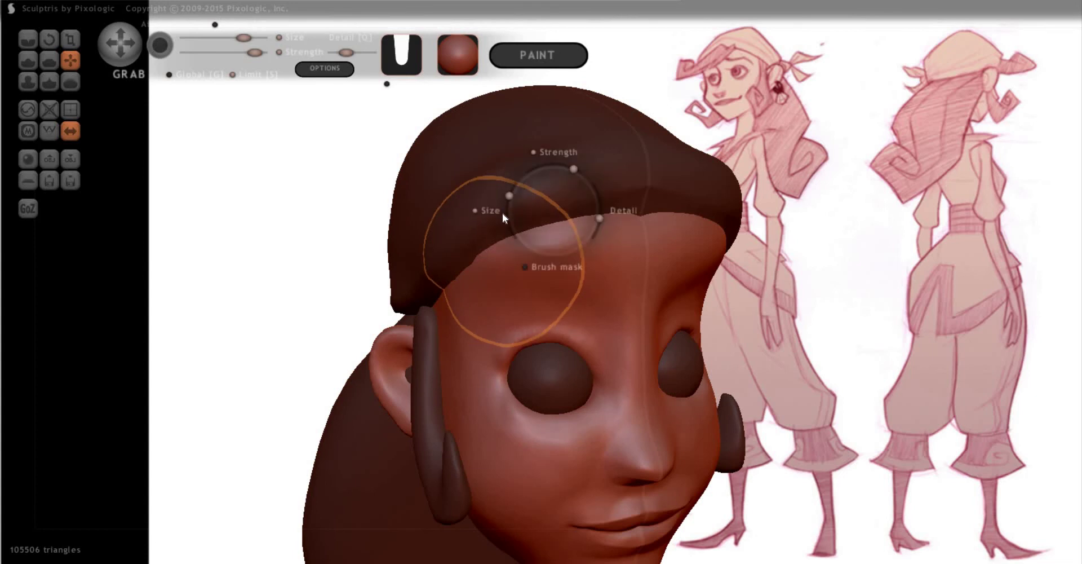
mouse_move(502, 212)
mouse_down()
mouse_move(483, 262)
mouse_move(493, 283)
mouse_up()
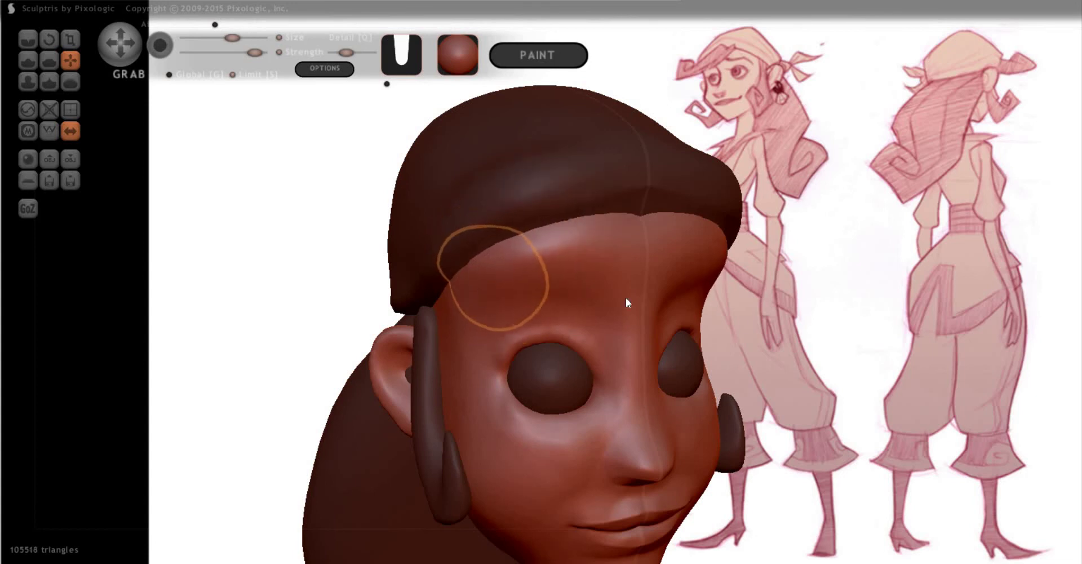
right_drag(754, 310, 737, 285)
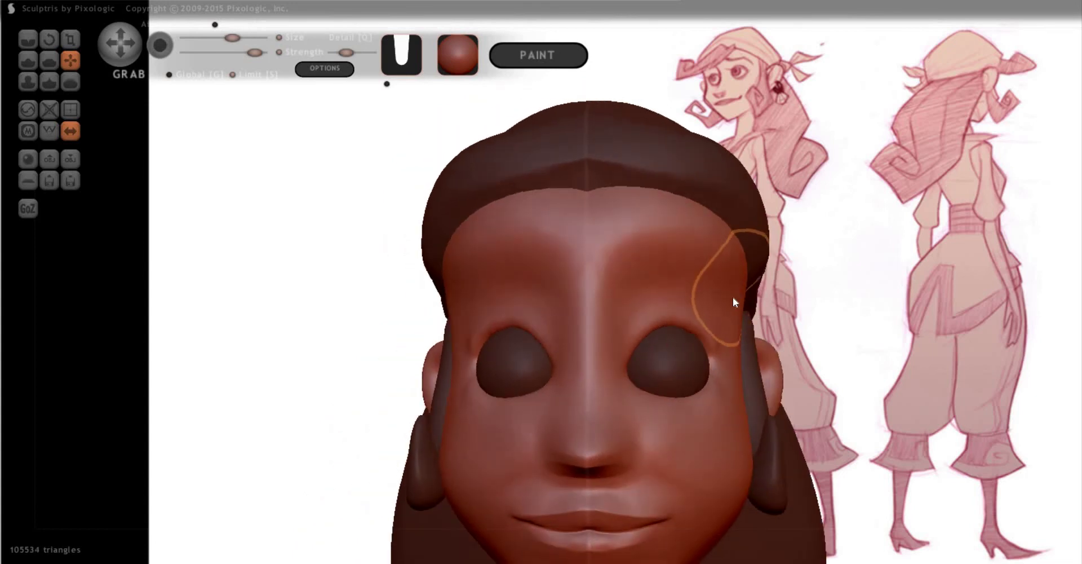
mouse_move(969, 332)
right_down()
mouse_move(526, 296)
mouse_move(539, 299)
right_up()
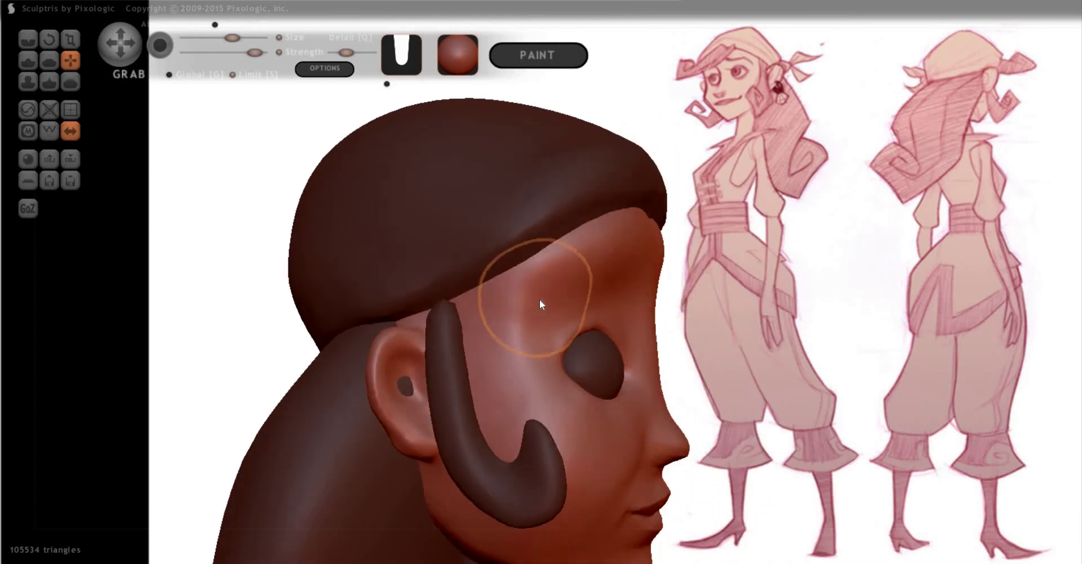
drag(540, 299, 584, 274)
mouse_move(855, 321)
right_down()
mouse_move(894, 321)
mouse_move(863, 334)
mouse_move(871, 375)
mouse_move(892, 385)
right_up()
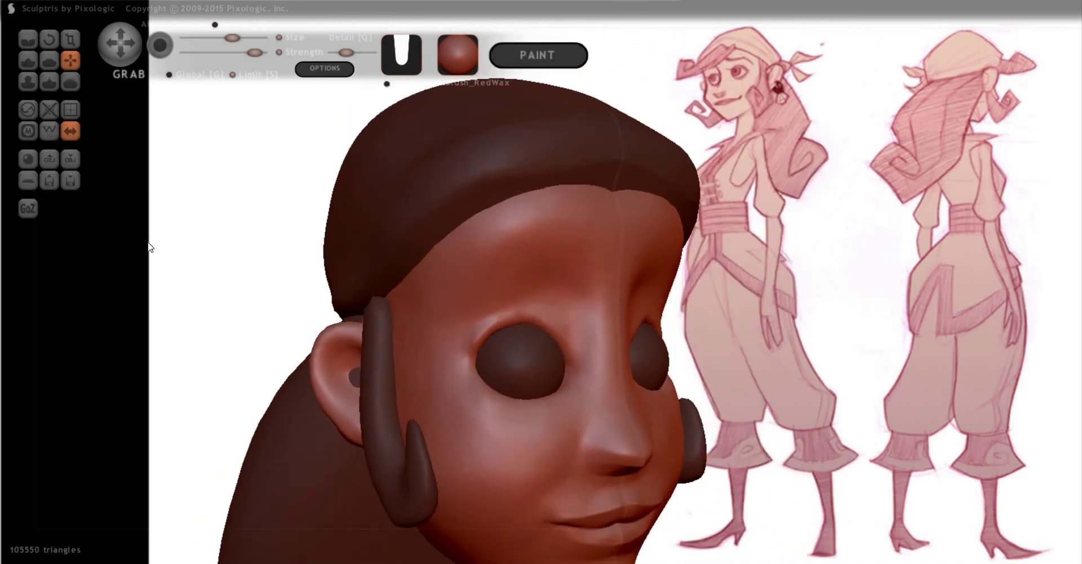
Add a new mirrored sphere object to the scene and move it out in front of the face
key(ctrl+n)
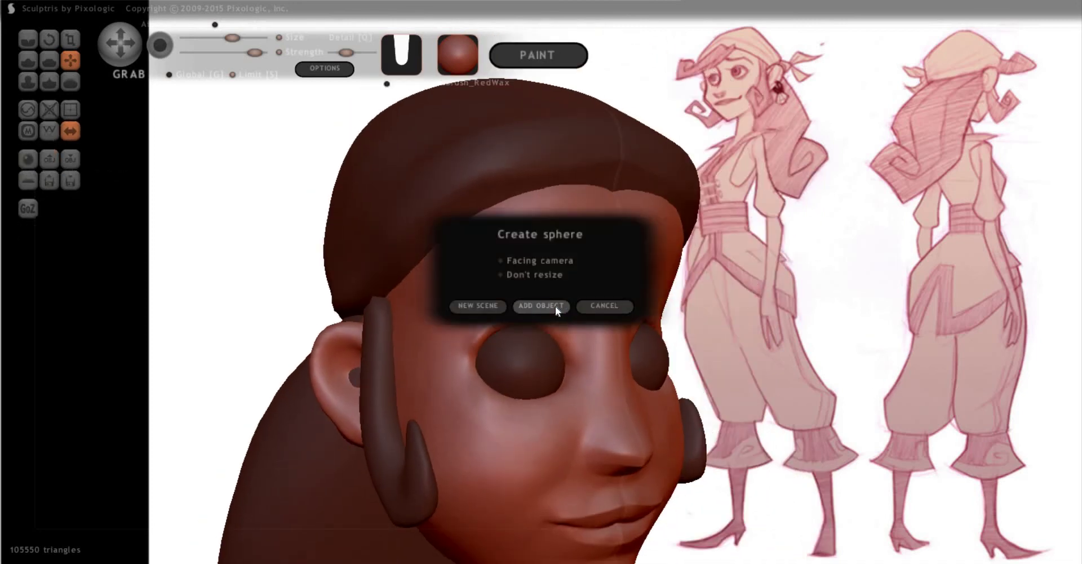
click(529, 265)
drag(683, 290, 507, 271)
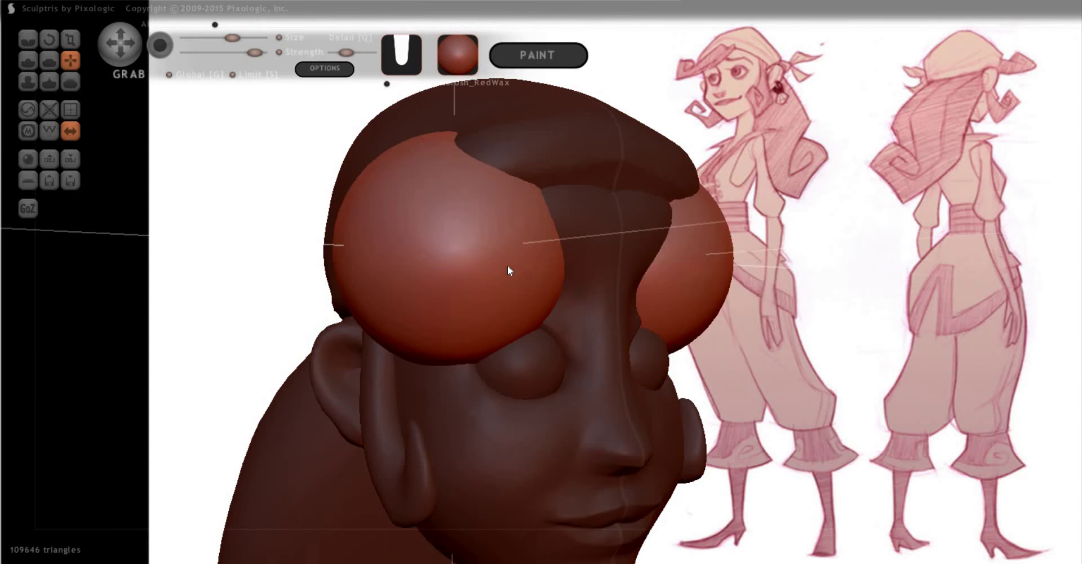
drag(463, 243, 435, 297)
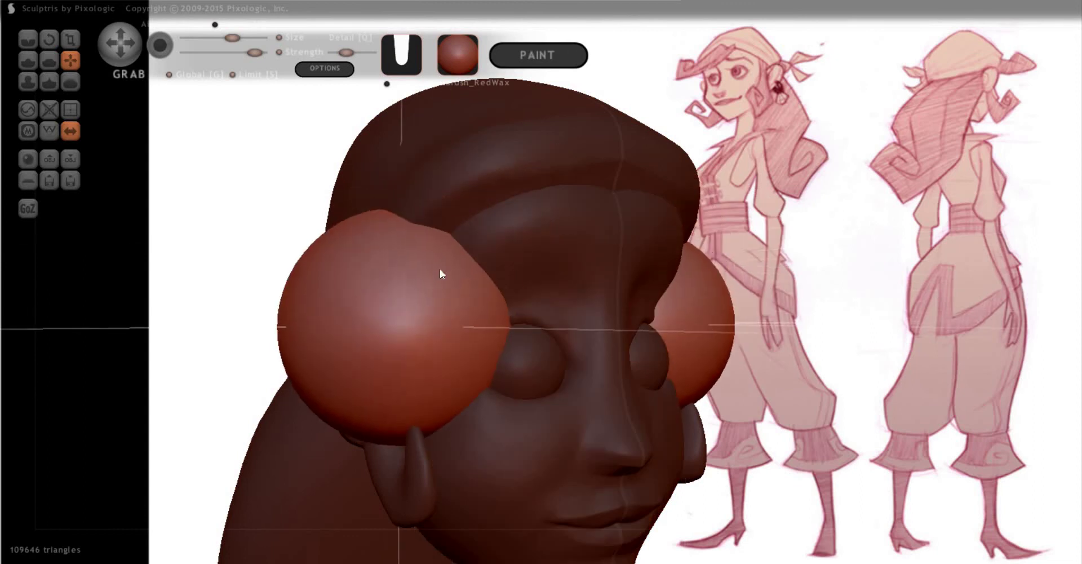
key(t)
drag(309, 455, 746, 386)
key(g)
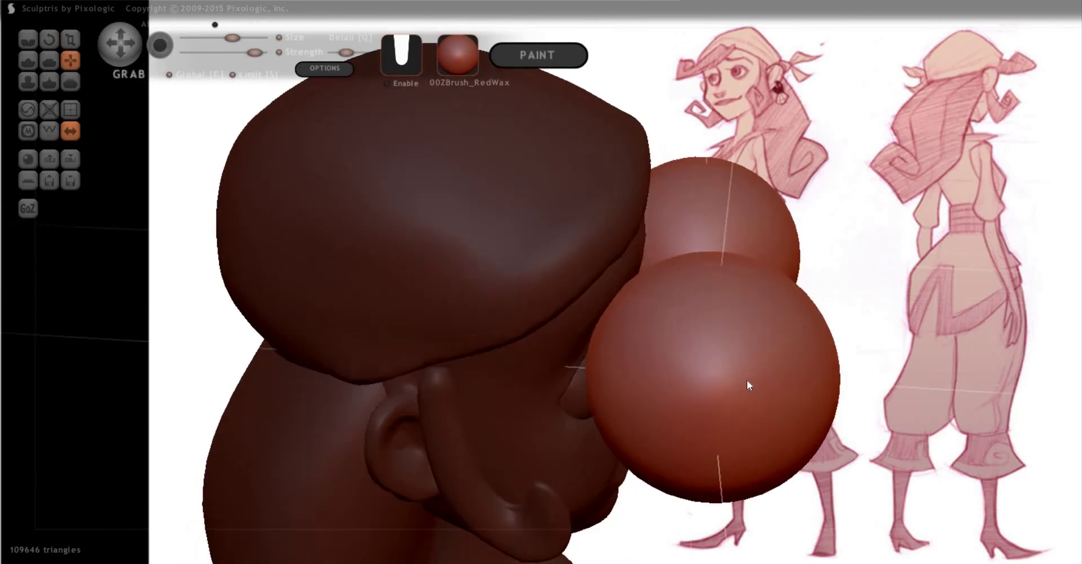
Scale the mirrored spheres down into small, flattened ellipsoids in front of the face
key(t)
drag(551, 378, 541, 366)
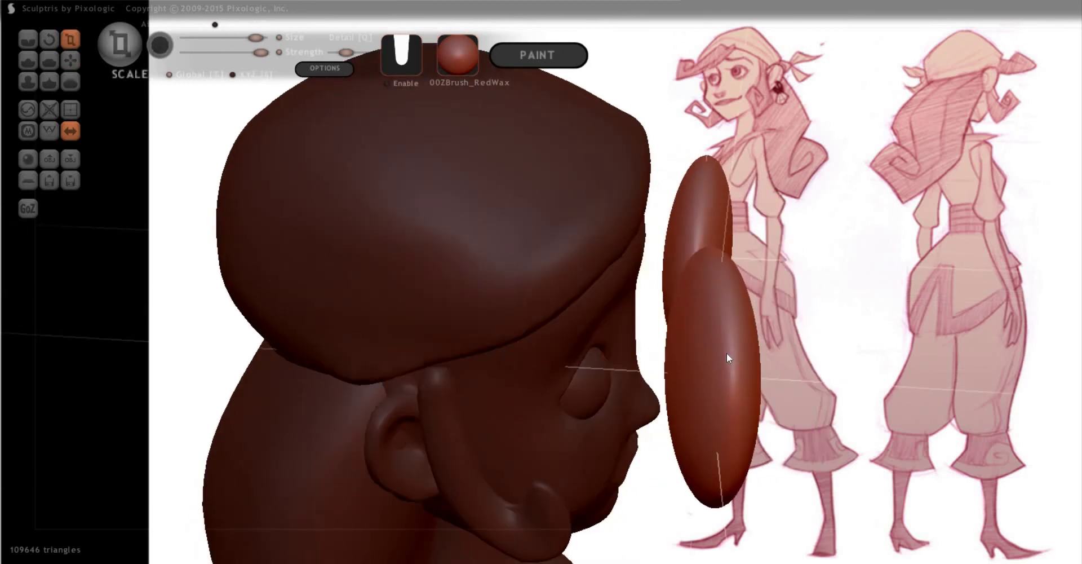
drag(367, 246, 265, 415)
drag(620, 372, 744, 343)
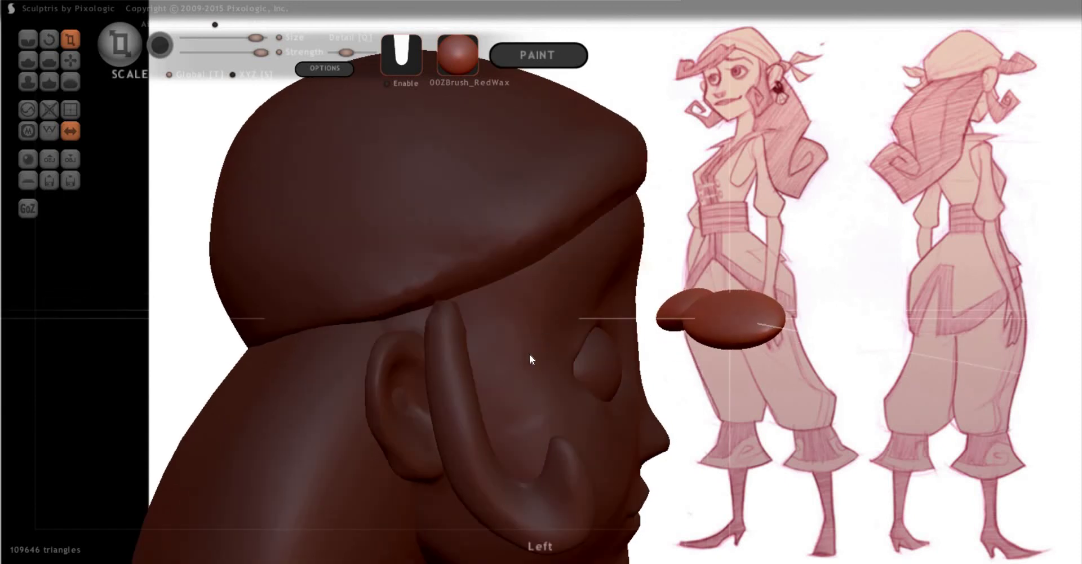
Shorten the mirrored flattened ellipsoids sideways with Scale so they sit above the eyes in the front view
drag(529, 354, 451, 362)
shift+drag(365, 306, 469, 320)
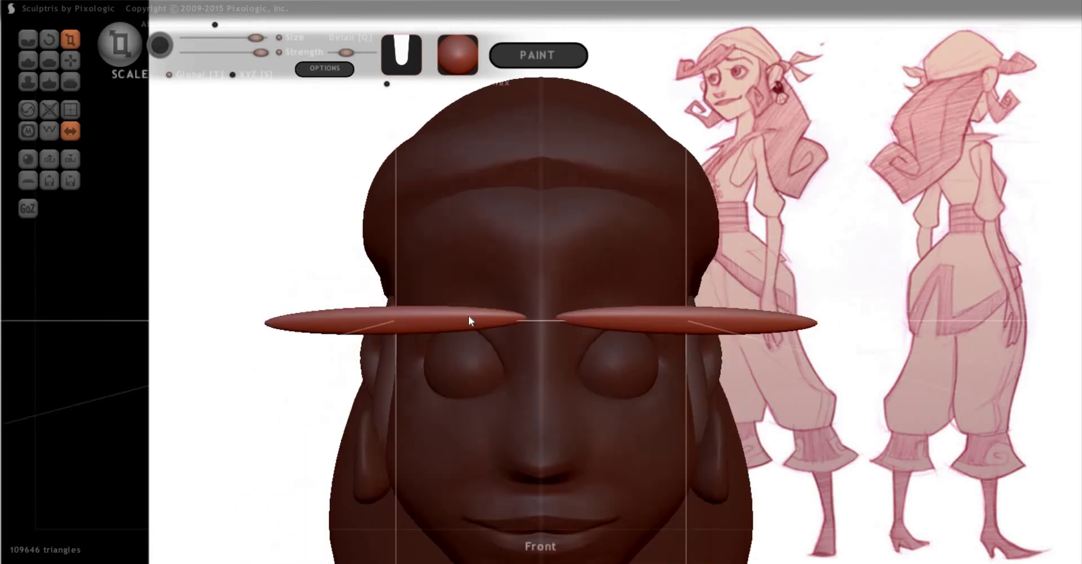
drag(363, 321, 411, 313)
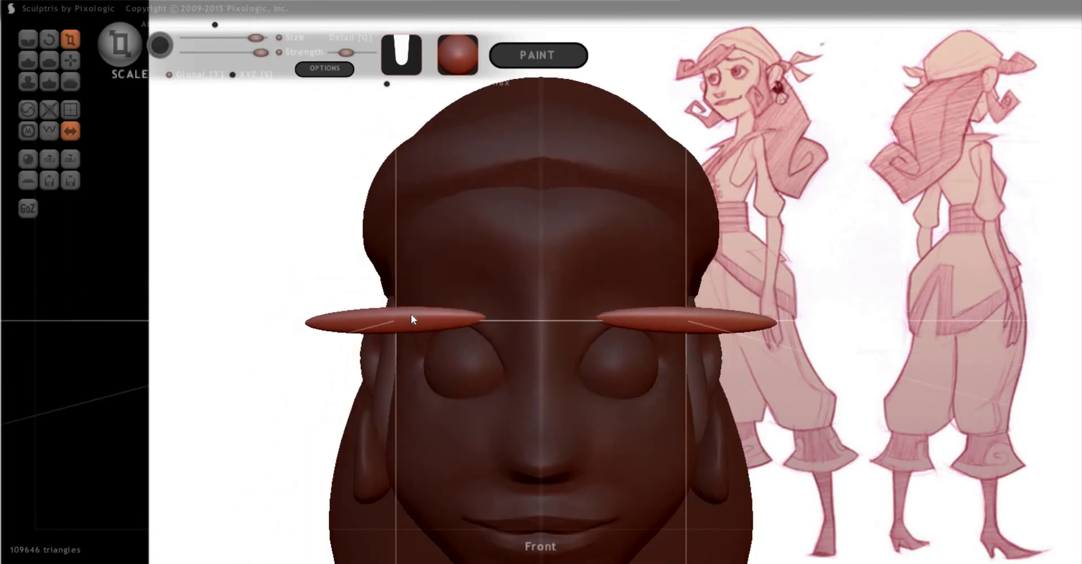
Bend the mirrored ellipsoids into thin, gently curved eyebrows above the eyes with the Grab brush
key(g)
drag(476, 350, 394, 338)
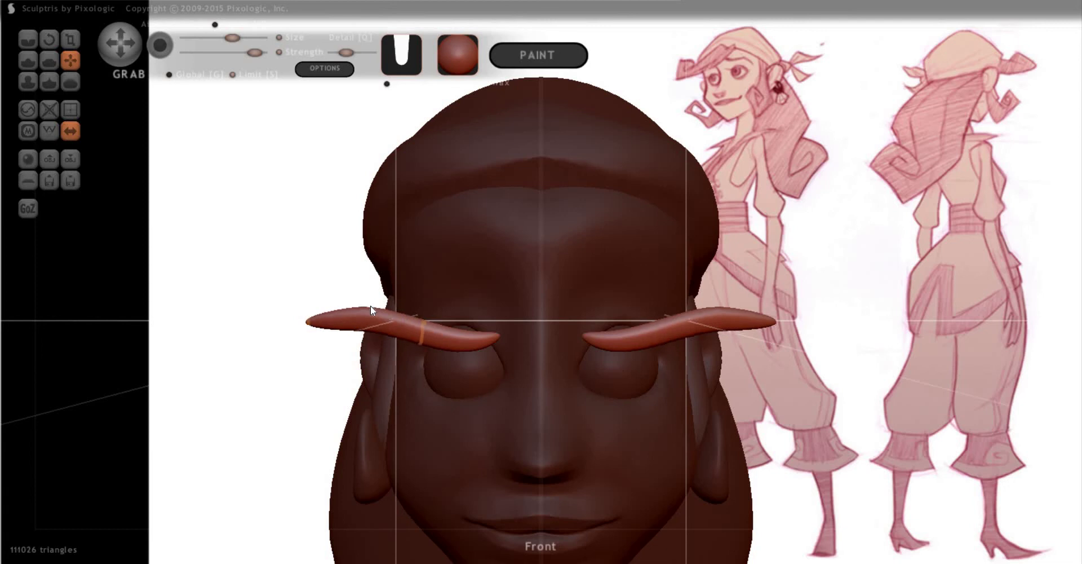
drag(370, 307, 373, 288)
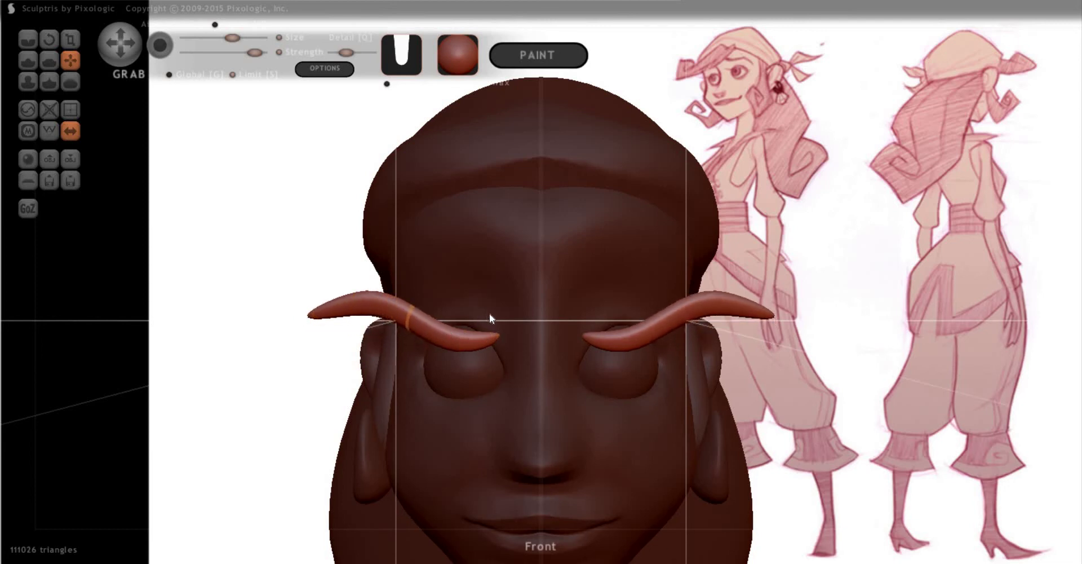
mouse_move(489, 313)
mouse_down()
mouse_move(479, 288)
mouse_move(500, 286)
mouse_move(465, 301)
mouse_move(302, 318)
mouse_move(363, 308)
mouse_move(337, 325)
mouse_move(382, 334)
mouse_up()
key(p)
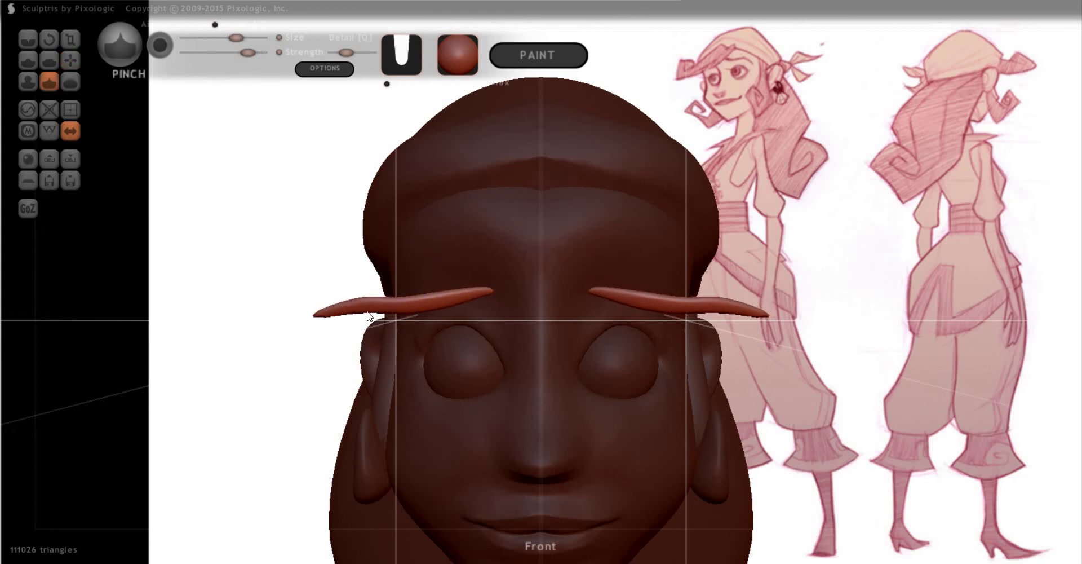
key(g)
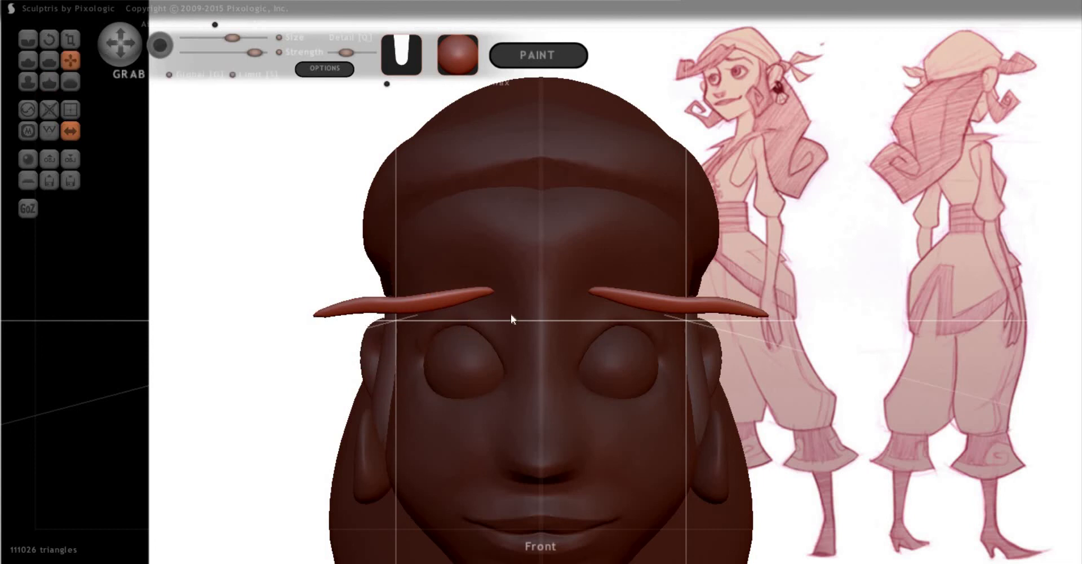
Adjust the eyebrows' height and distance from the forehead with the Grab brush, checking from the side and below
right_drag(511, 319, 624, 199)
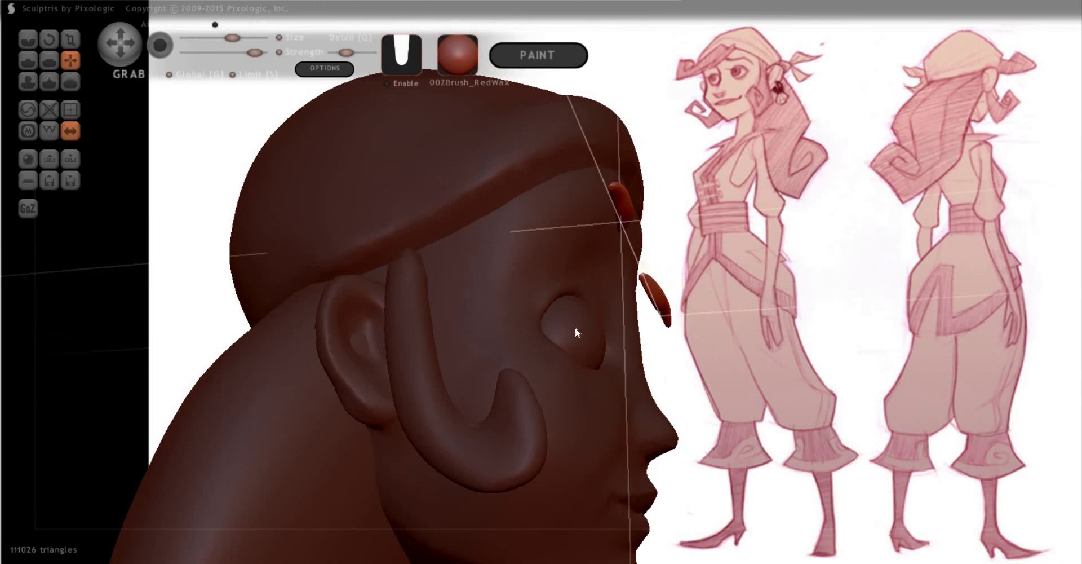
right_drag(575, 332, 560, 292)
right_drag(540, 325, 539, 287)
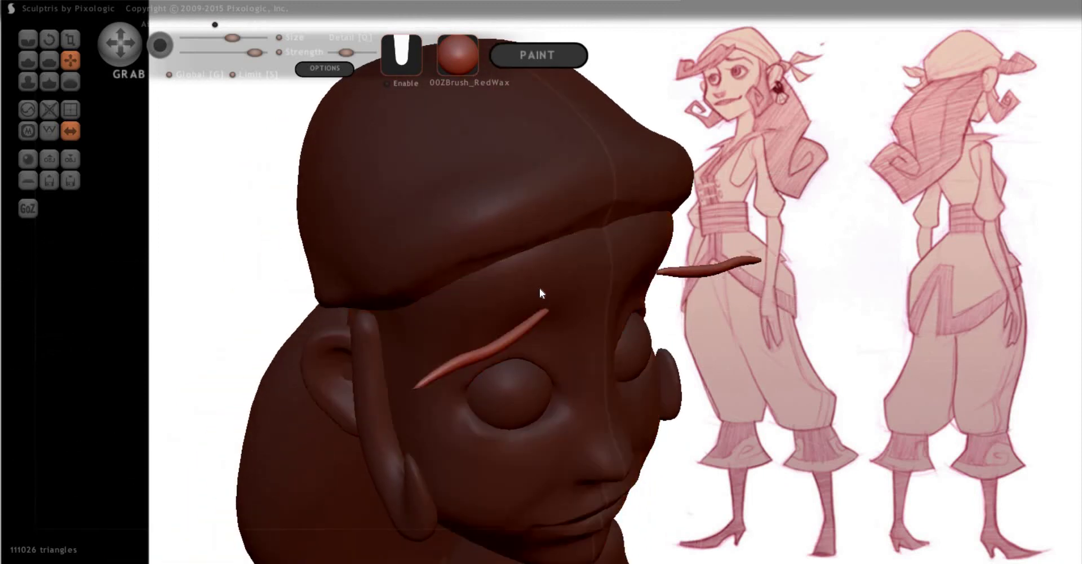
drag(661, 270, 657, 234)
right_drag(658, 234, 627, 215)
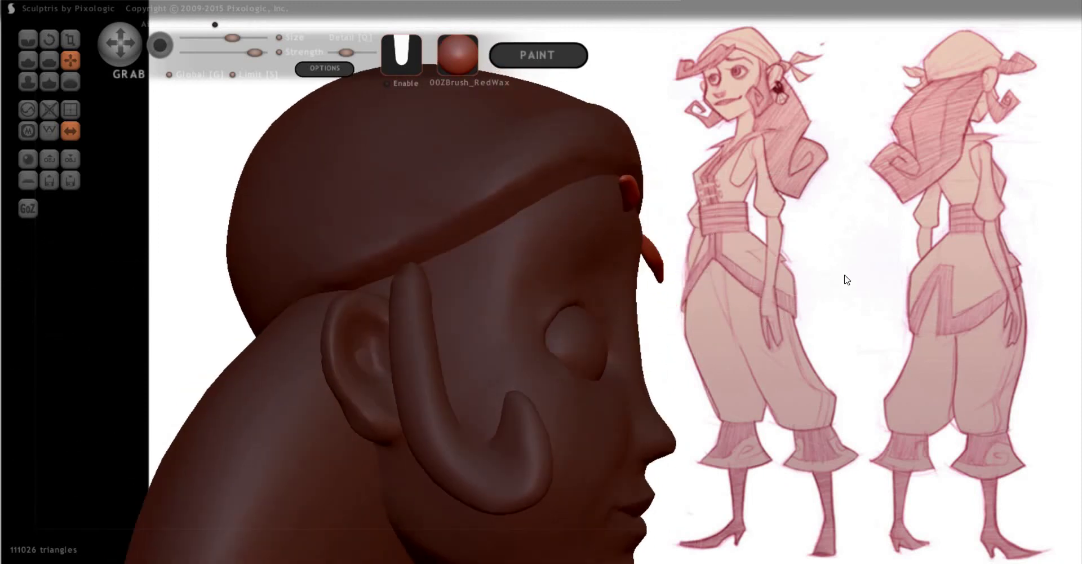
right_drag(560, 319, 462, 261)
key(r)
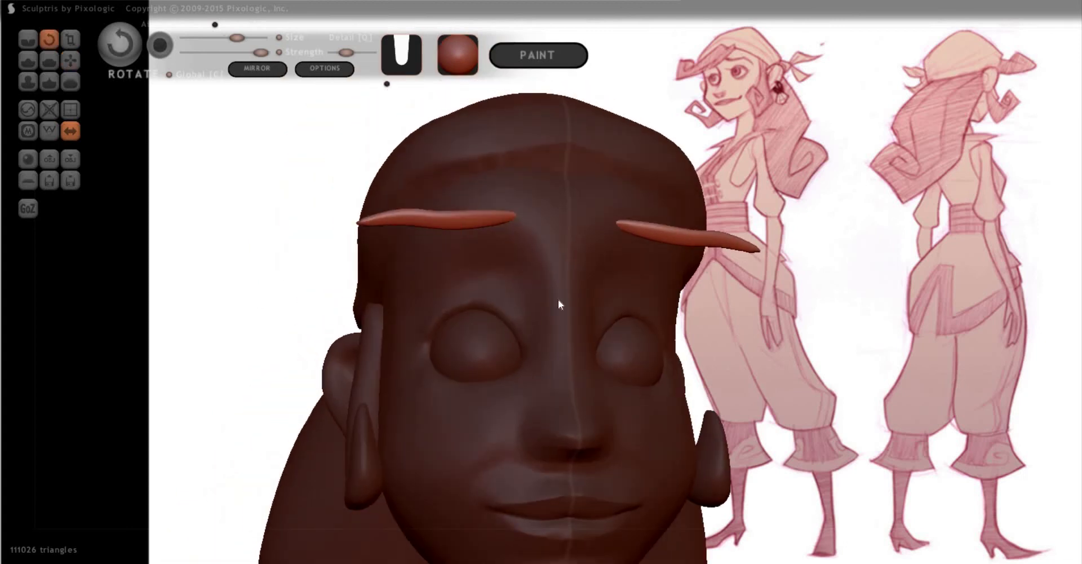
shift+right_drag(827, 271, 814, 253)
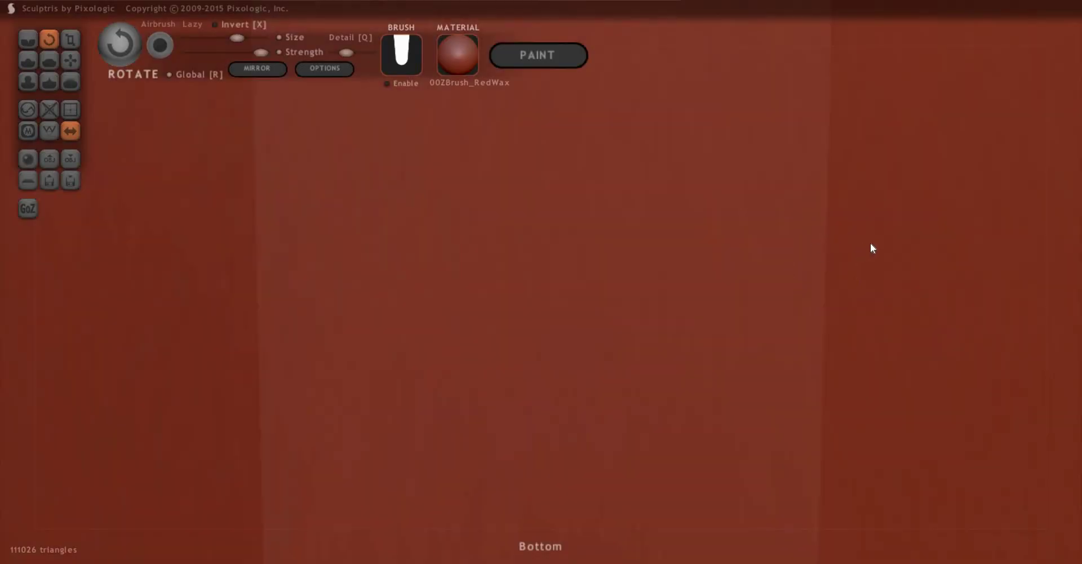
mouse_move(875, 301)
mouse_down()
mouse_move(877, 333)
mouse_move(853, 266)
mouse_move(838, 324)
mouse_move(846, 358)
mouse_move(712, 101)
mouse_move(726, 123)
mouse_up()
drag(742, 325, 541, 400)
scroll(541, 400, down, 6)
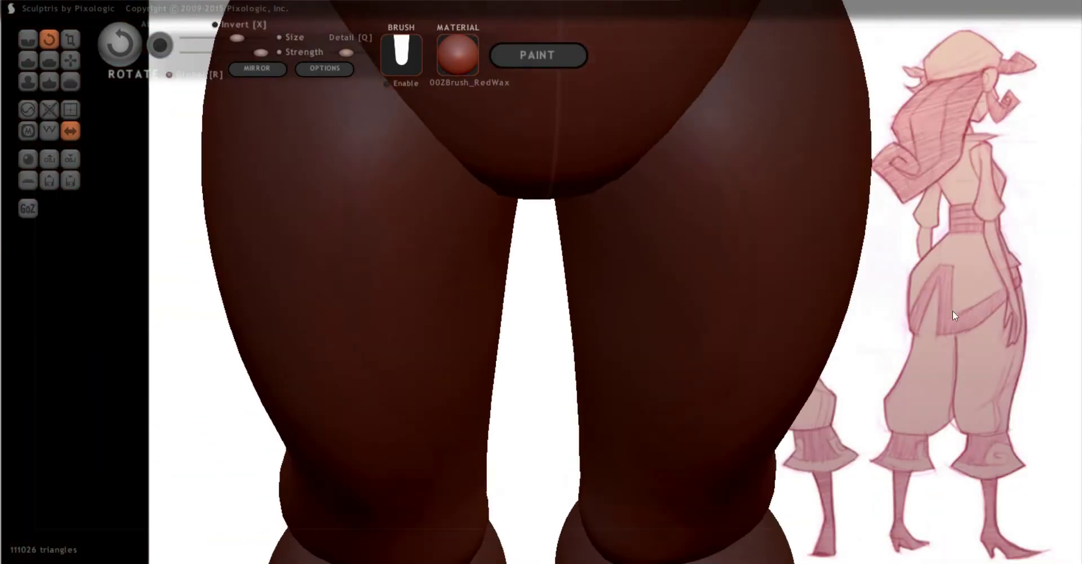
scroll(953, 310, down, 2)
alt+drag(843, 180, 912, 397)
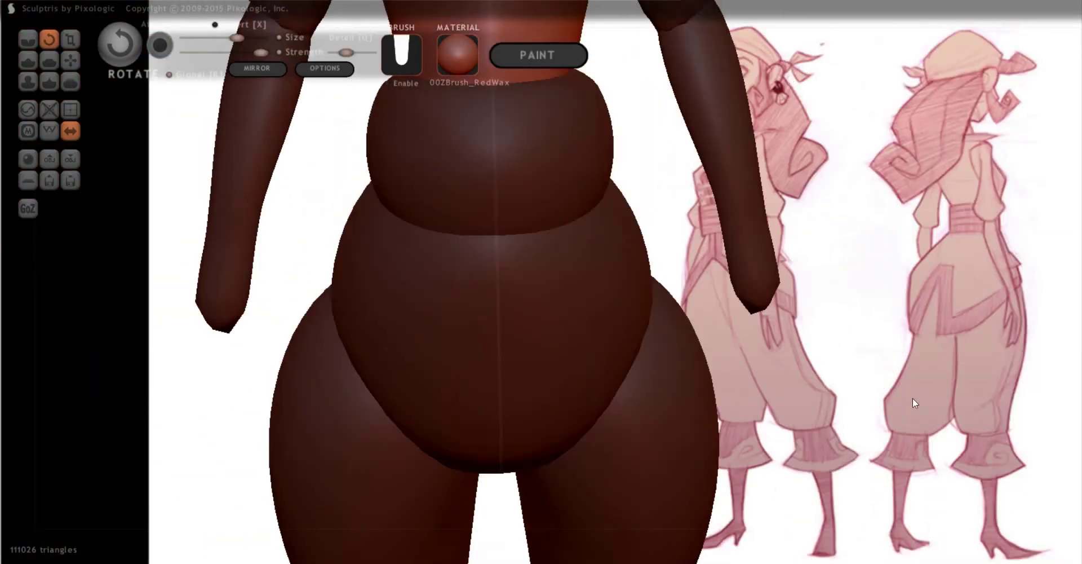
alt+drag(839, 310, 517, 365)
Move the whole eyebrows out onto the surface of the forehead, above the eyes, with Grab
key(g)
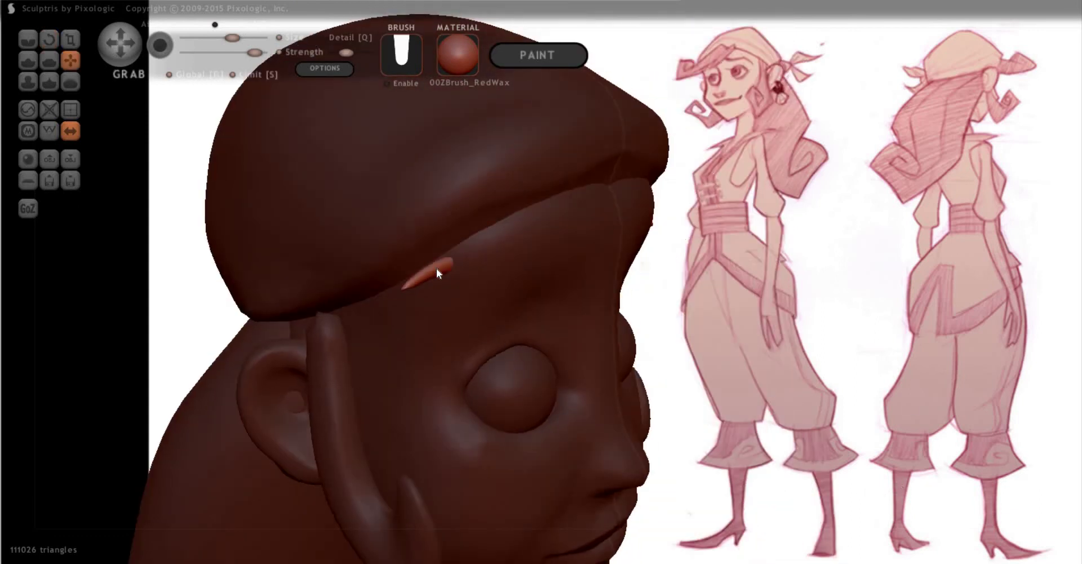
drag(536, 254, 568, 265)
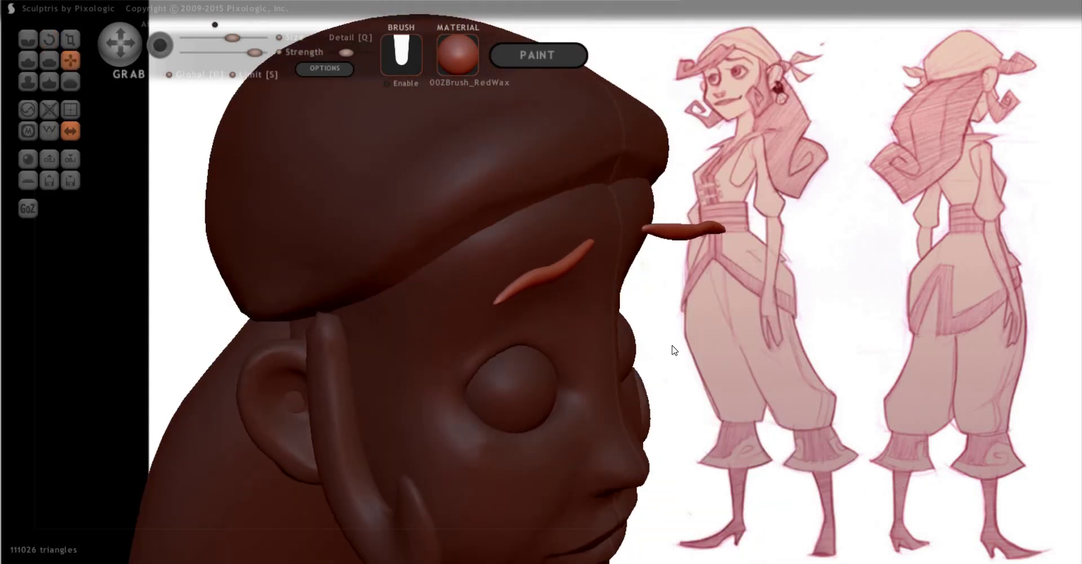
drag(766, 251, 664, 209)
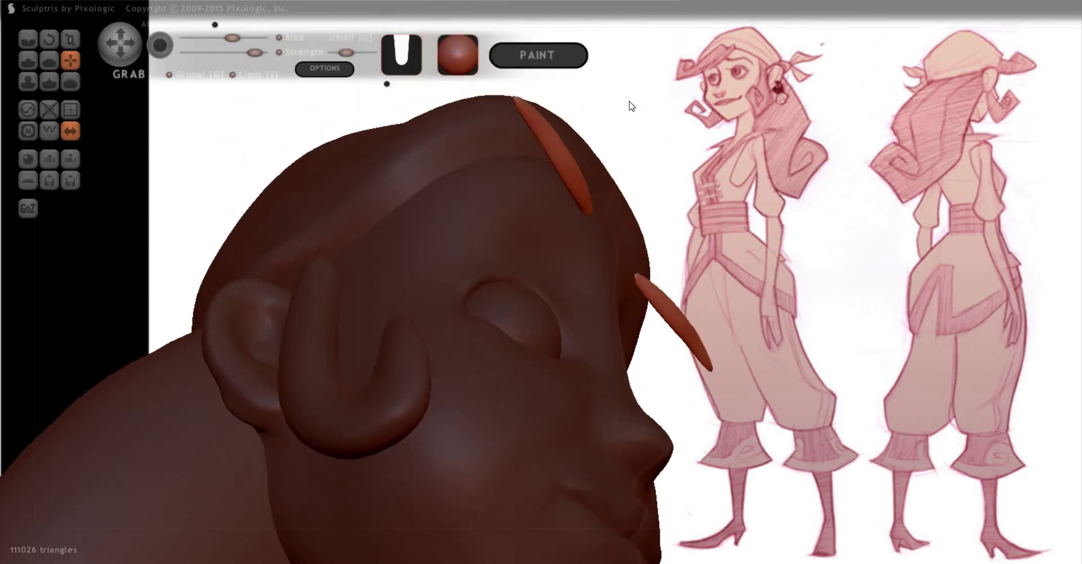
Rotate the mirrored eyebrows to follow the forehead's curve, undoing the unwanted turn
key(r)
mouse_move(540, 136)
mouse_down()
mouse_move(566, 136)
mouse_move(559, 168)
mouse_up()
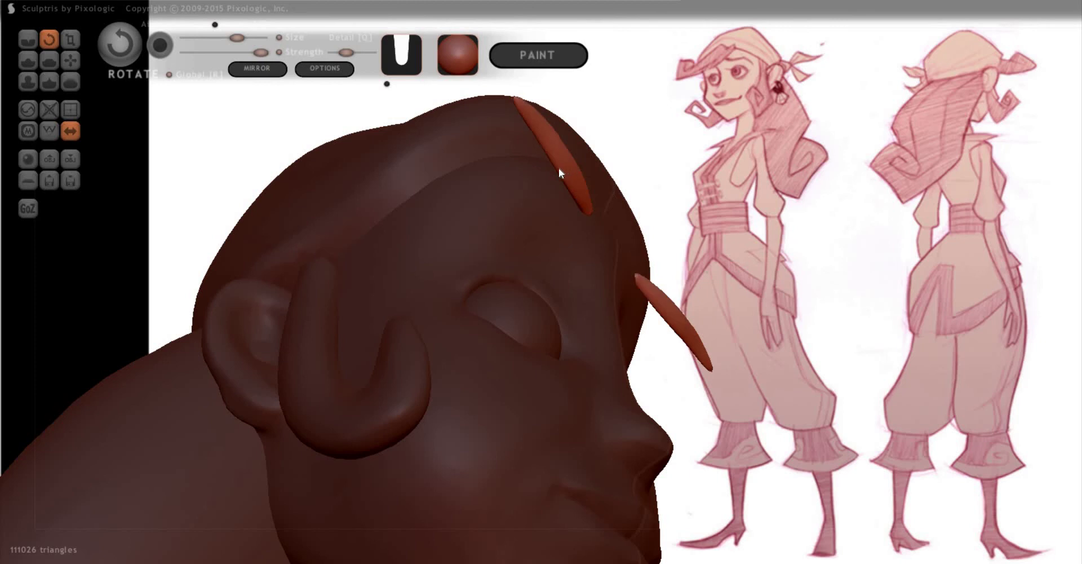
mouse_move(498, 183)
mouse_down()
mouse_move(505, 197)
mouse_move(600, 186)
mouse_move(533, 257)
mouse_move(586, 217)
mouse_move(624, 211)
mouse_move(709, 316)
mouse_move(576, 286)
mouse_move(514, 333)
mouse_up()
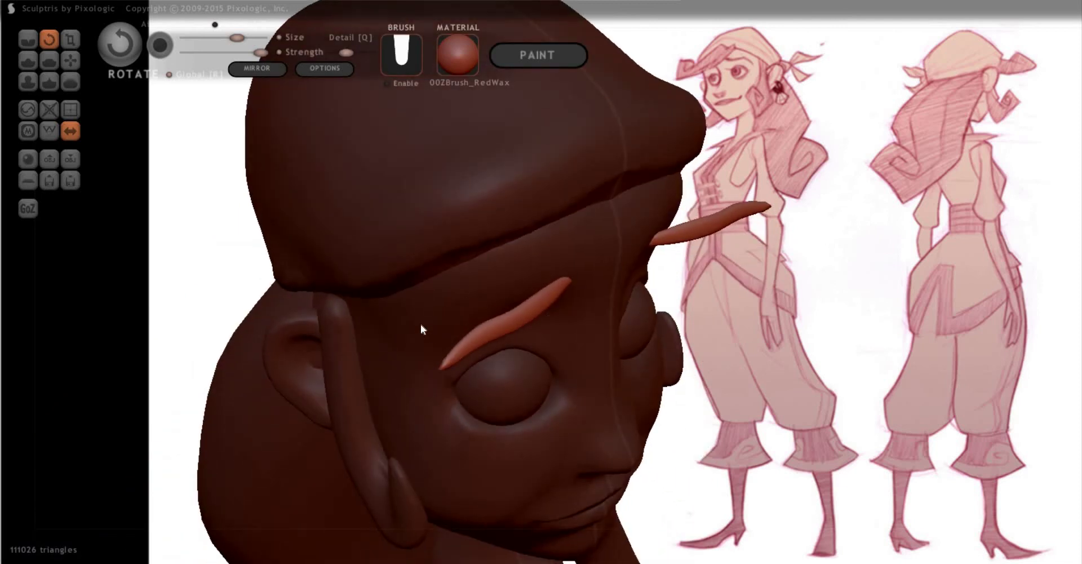
mouse_move(564, 284)
mouse_down()
mouse_move(476, 336)
mouse_move(719, 349)
mouse_move(797, 249)
mouse_move(745, 186)
mouse_move(580, 218)
mouse_move(566, 162)
mouse_up()
mouse_move(580, 219)
mouse_down()
mouse_move(519, 194)
mouse_move(692, 200)
mouse_move(703, 170)
mouse_move(571, 137)
mouse_move(569, 147)
mouse_up()
mouse_move(495, 157)
mouse_down()
mouse_move(582, 145)
mouse_move(699, 186)
mouse_up()
key(ctrl+z)
mouse_move(696, 281)
mouse_down()
mouse_move(592, 241)
mouse_move(550, 187)
mouse_up()
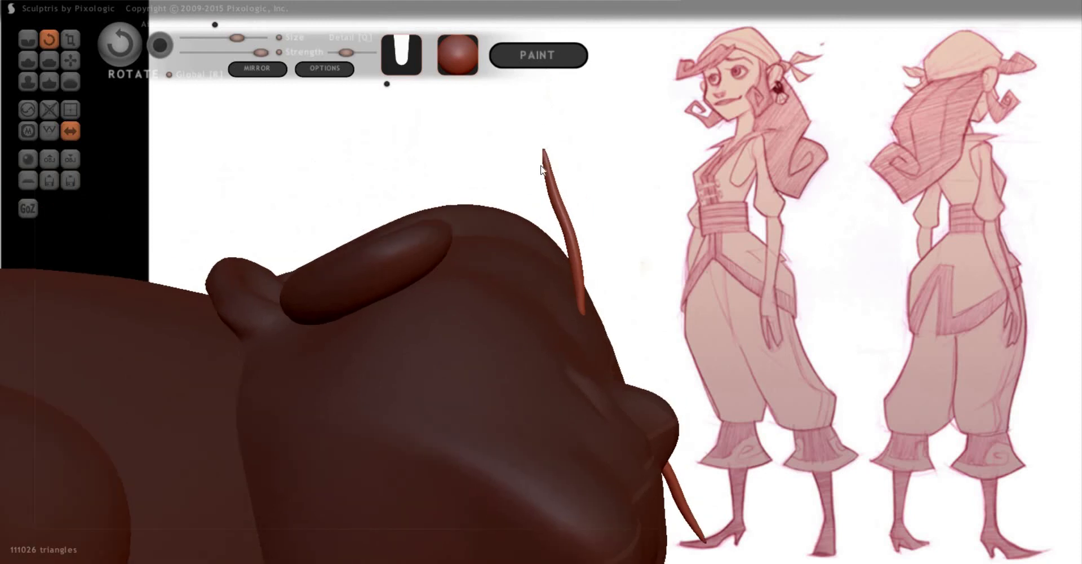
Shift the eyebrows relative to the forehead with Grab as seen from below, and undo the last move
key(g)
drag(488, 241, 569, 241)
drag(716, 238, 772, 318)
key(ctrl+z)
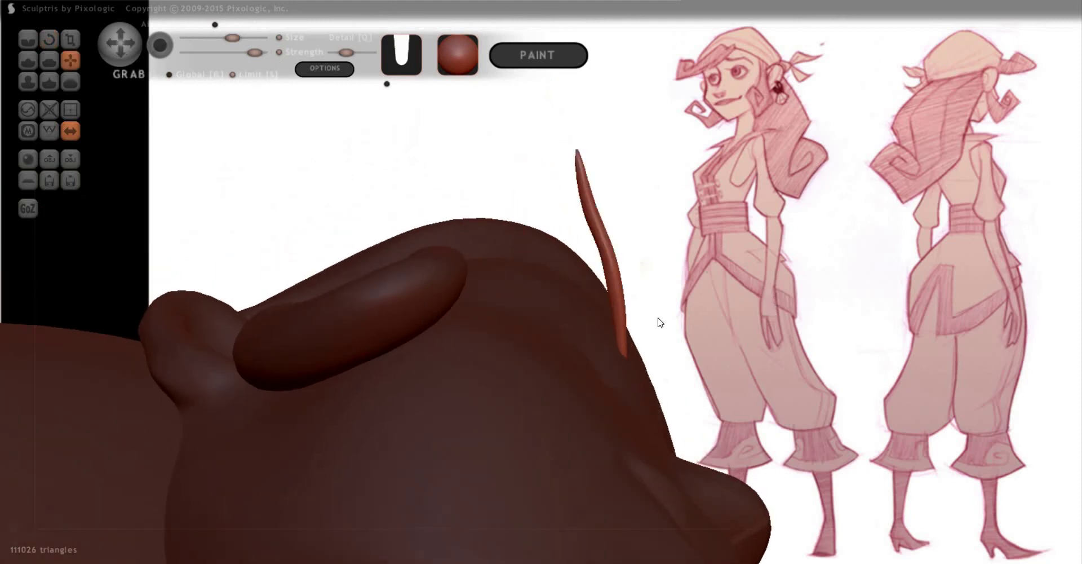
Examine the eyebrows' placement on the whole figure from several angles and reselect them
drag(616, 537, 504, 318)
scroll(623, 356, down, 10)
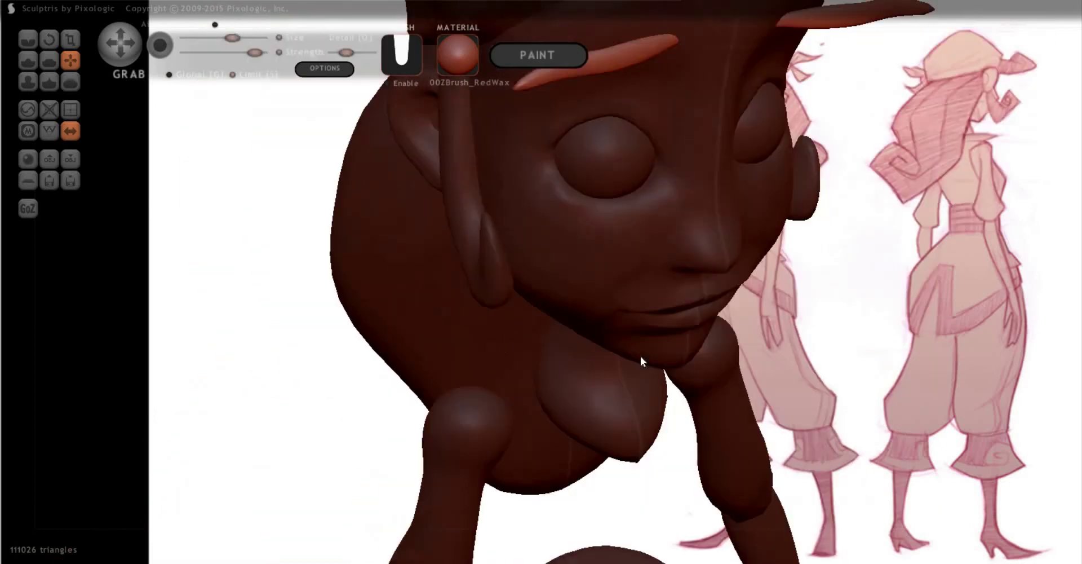
drag(797, 340, 669, 307)
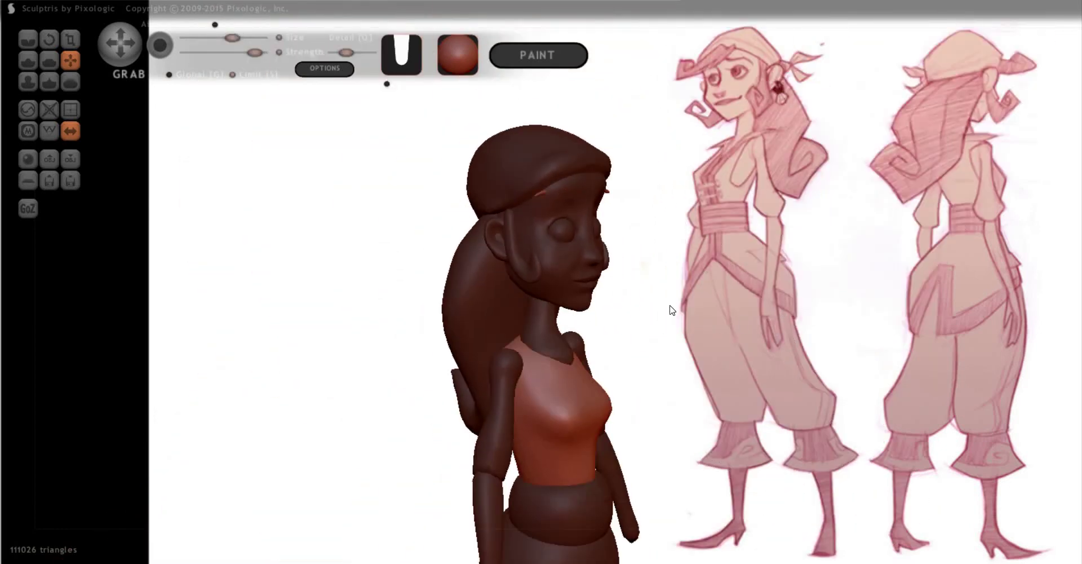
ctrl+click(749, 339)
ctrl+click(729, 217)
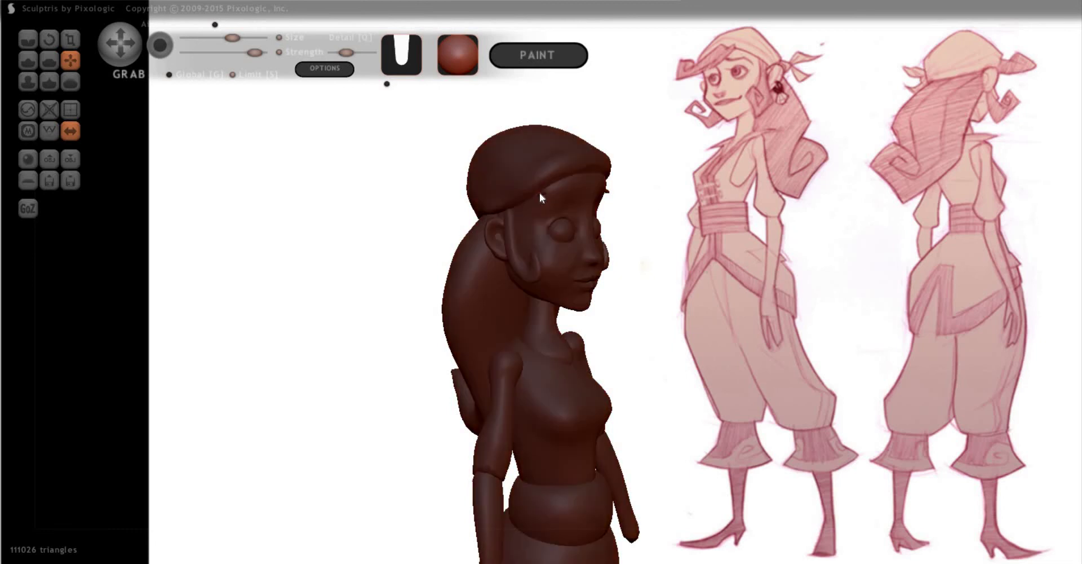
mouse_move(543, 197)
ctrl+alt+mouse_down()
mouse_move(566, 200)
mouse_move(540, 192)
mouse_move(558, 196)
ctrl+alt+mouse_up()
drag(652, 169, 676, 189)
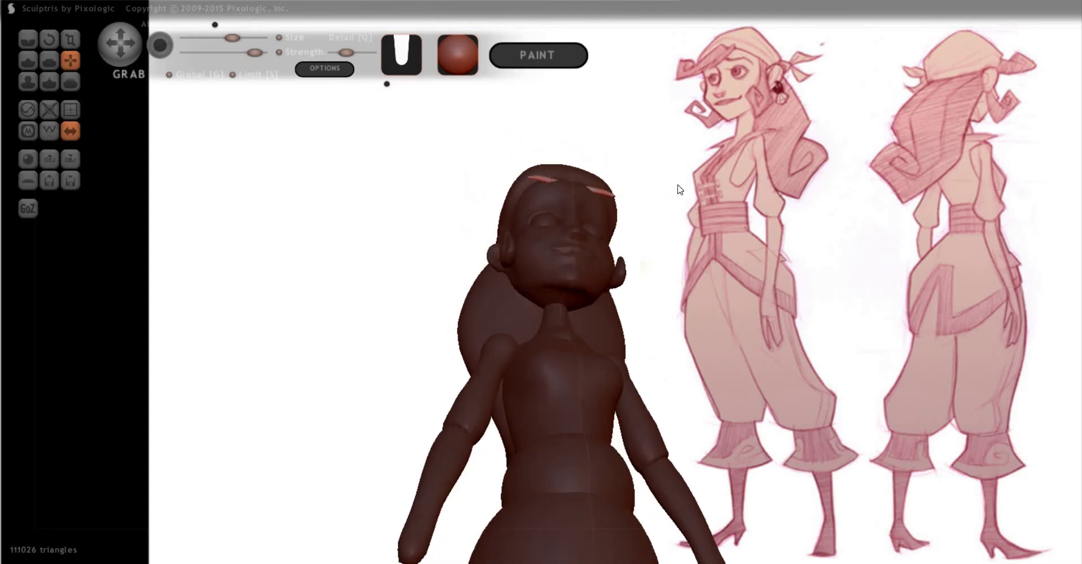
mouse_move(693, 276)
mouse_down()
mouse_move(603, 319)
mouse_move(569, 279)
mouse_up()
drag(848, 412, 885, 418)
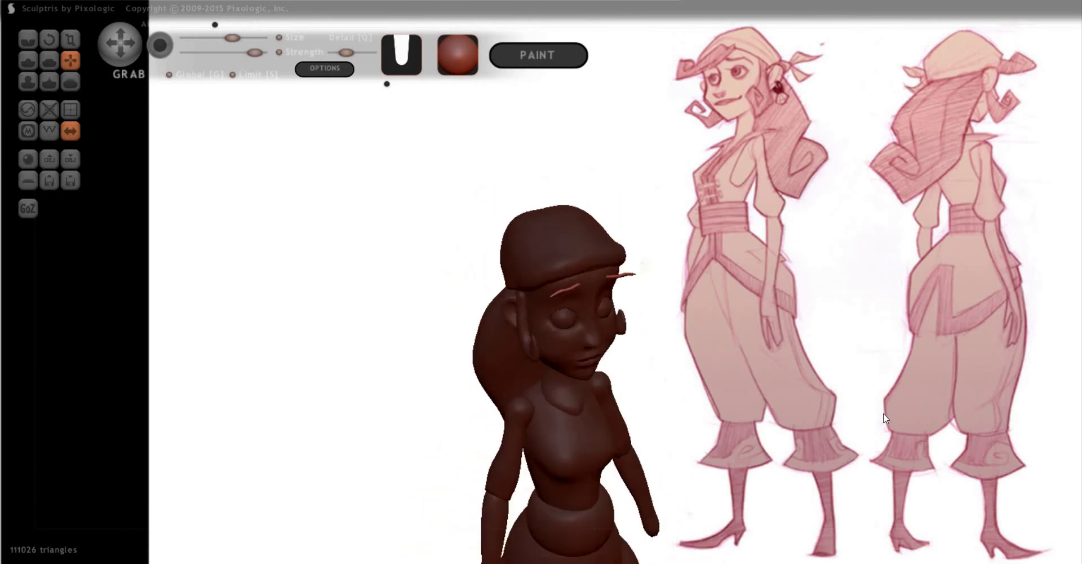
scroll(725, 315, up, 10)
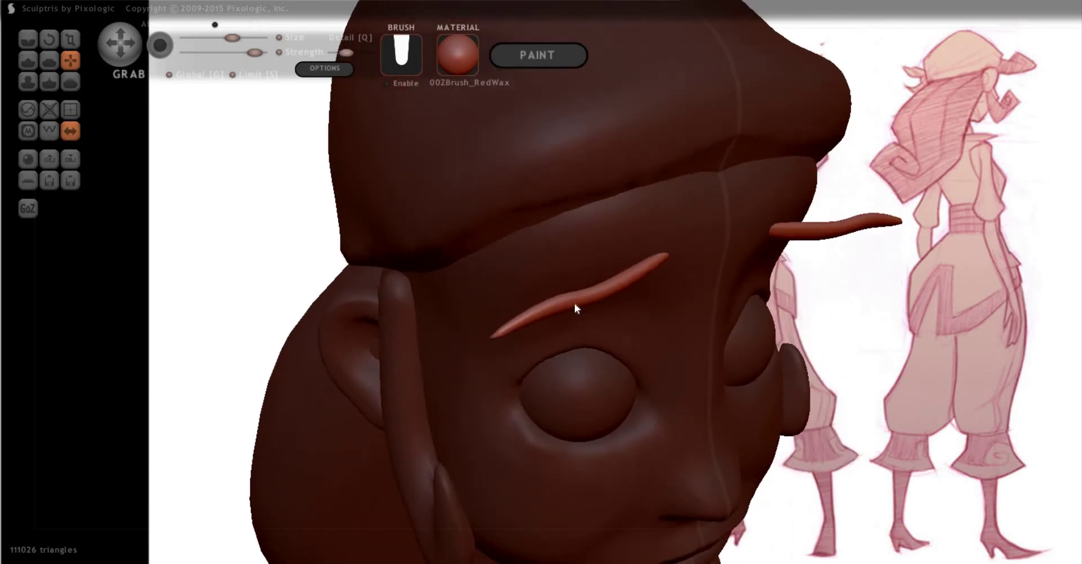
Rotate the eyebrows so their slant and angle follow the brow line above the eyes in front and side views
drag(574, 303, 631, 247)
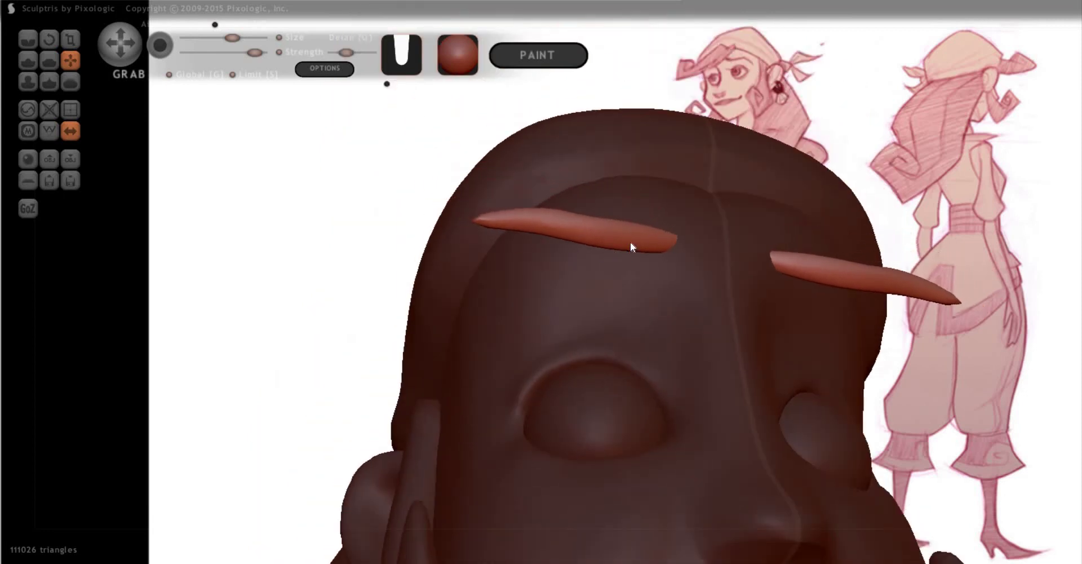
key(r)
drag(555, 239, 660, 235)
right_drag(570, 323, 632, 266)
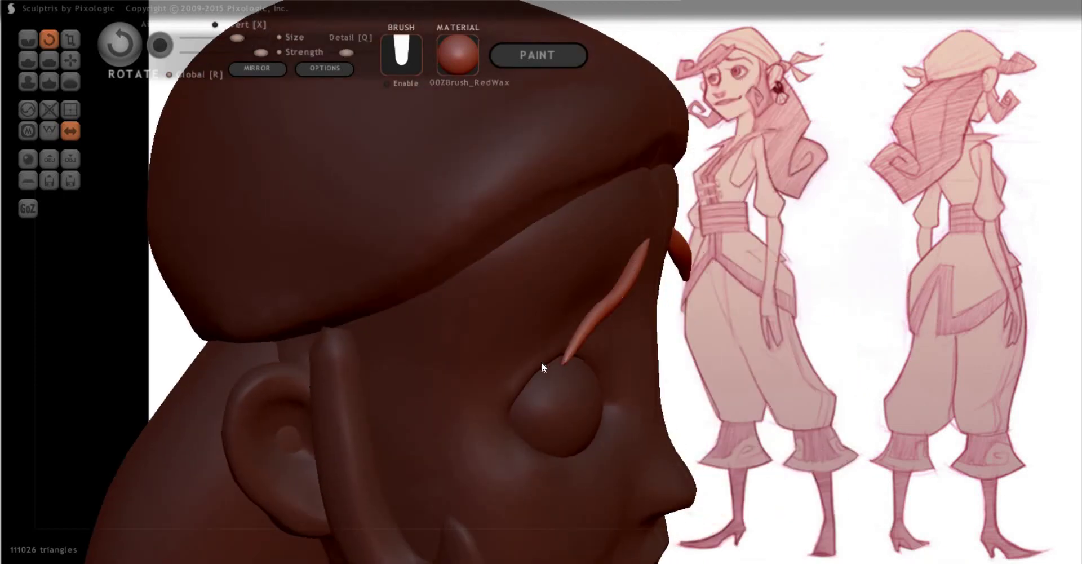
drag(541, 364, 734, 271)
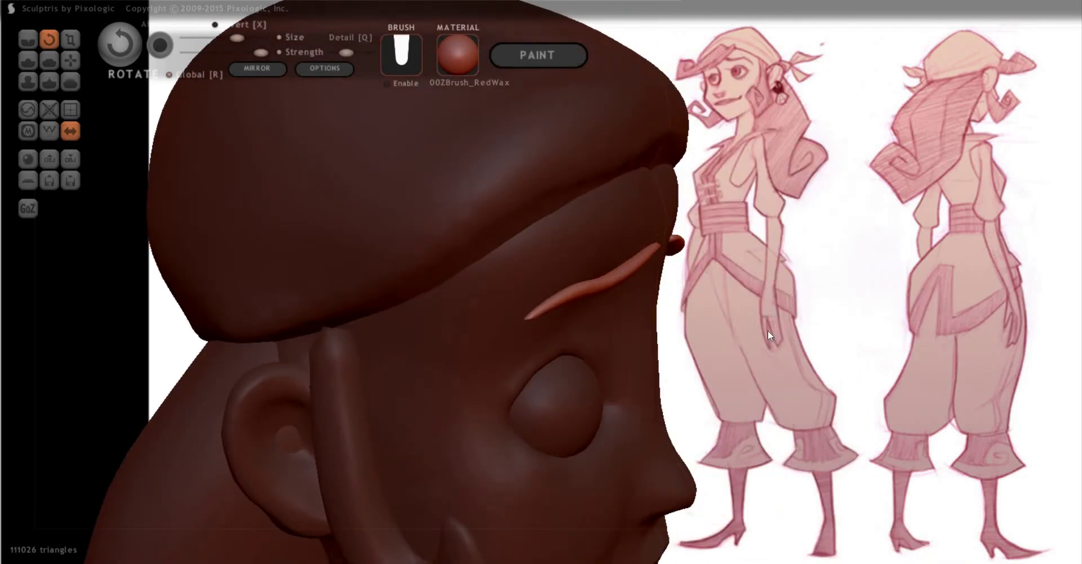
right_drag(768, 330, 776, 394)
scroll(761, 360, down, 5)
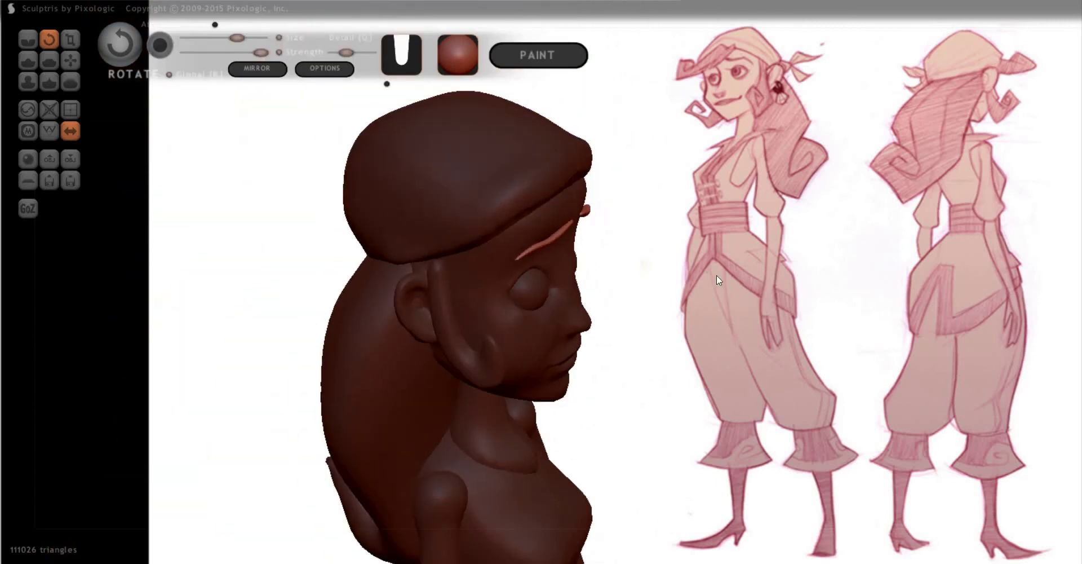
scroll(716, 275, up, 5)
right_drag(512, 160, 850, 251)
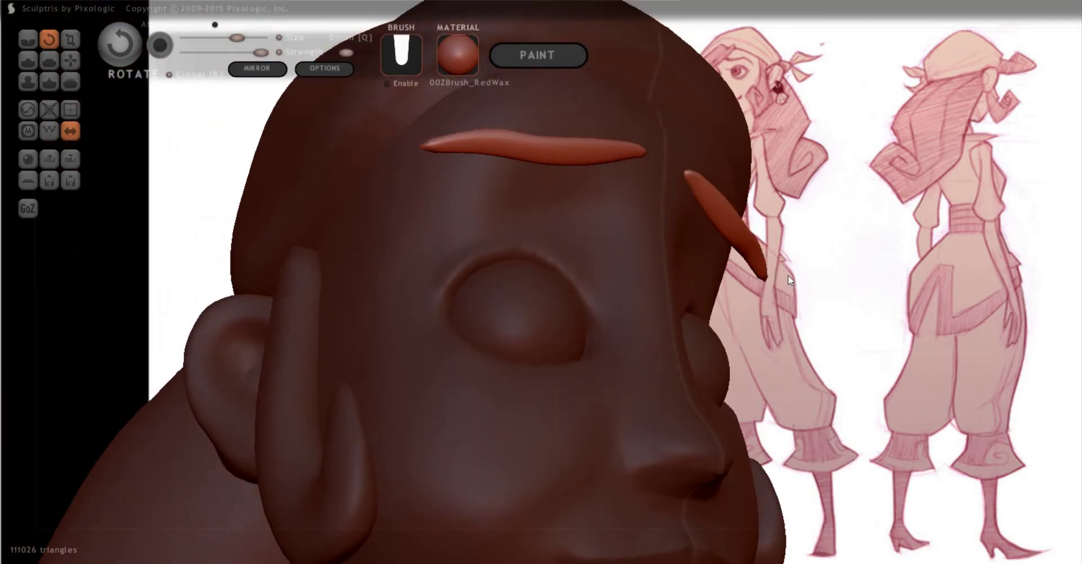
mouse_move(788, 275)
right_down()
mouse_move(790, 425)
mouse_move(765, 82)
mouse_move(776, 167)
mouse_move(739, 213)
right_up()
scroll(736, 191, up, 5)
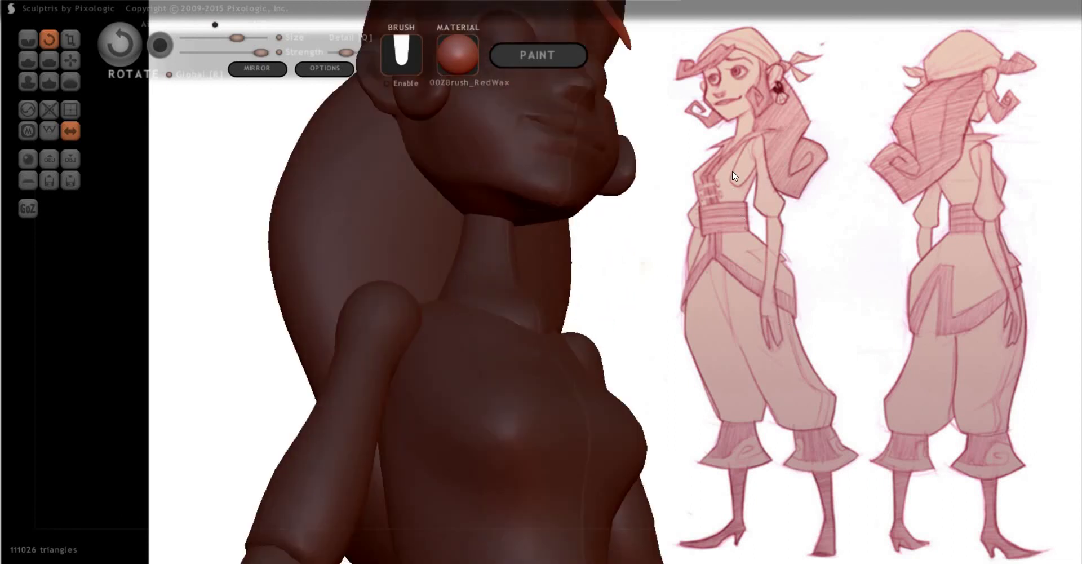
Pull the mirrored eyebrows back against the forehead with Grab in side view
key(f)
right_drag(847, 259, 541, 190)
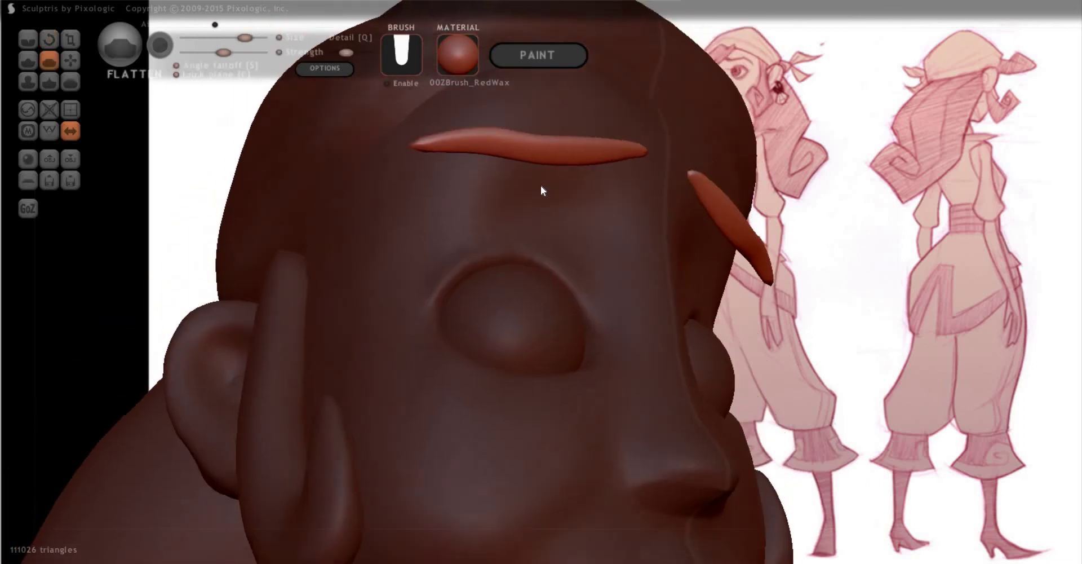
key(g)
mouse_move(945, 350)
right_down()
mouse_move(595, 222)
mouse_move(597, 204)
right_up()
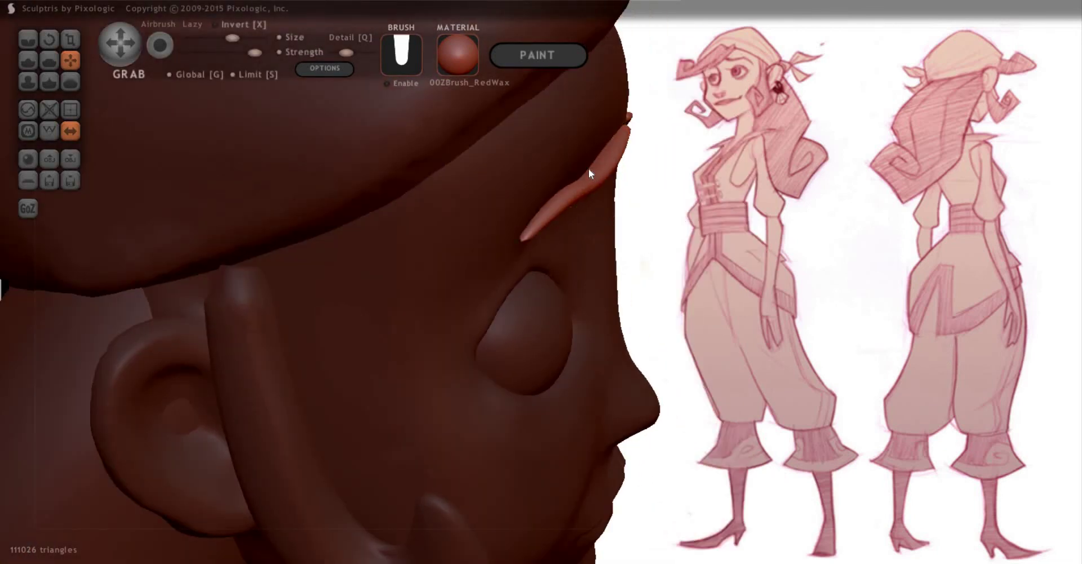
drag(588, 168, 566, 173)
mouse_move(665, 88)
right_down()
mouse_move(821, 29)
mouse_move(852, 28)
mouse_move(759, 149)
mouse_move(479, 129)
right_up()
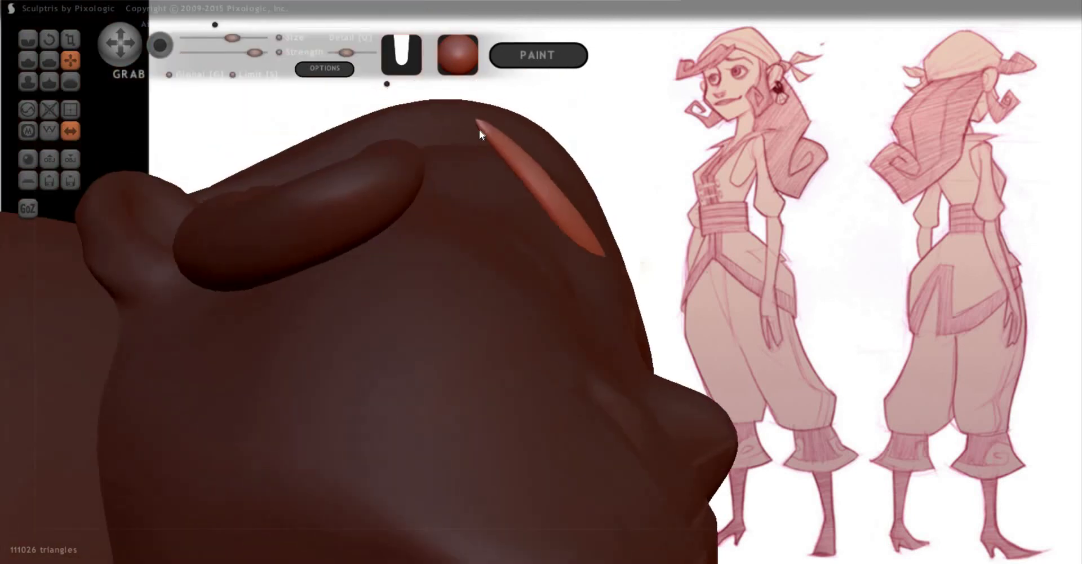
Rotate the eyebrows as seen from below and Grab them closer to the forehead's curve
key(r)
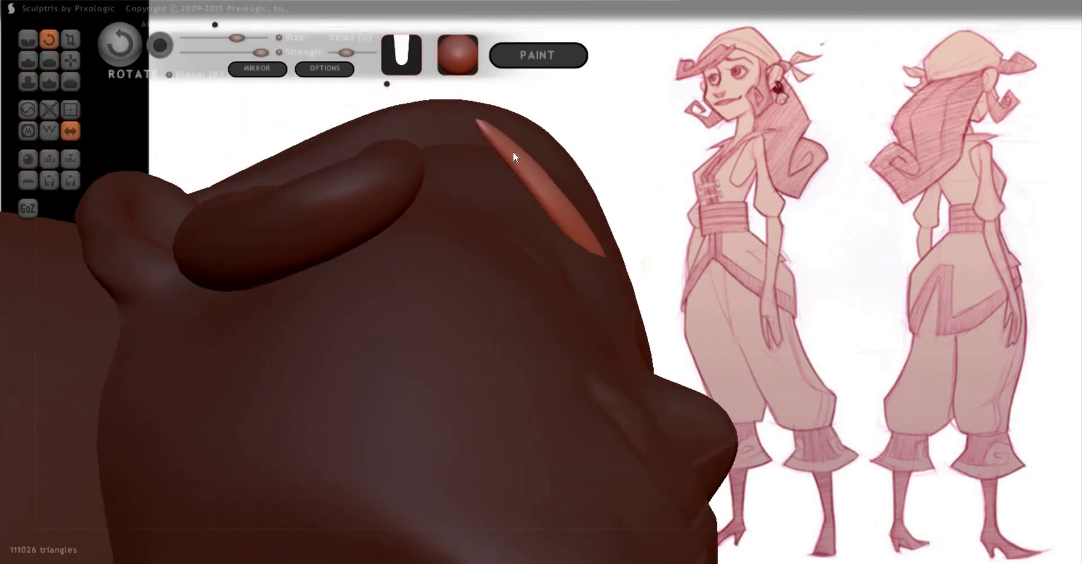
mouse_move(513, 152)
mouse_down()
mouse_move(479, 121)
mouse_move(444, 144)
mouse_move(509, 145)
mouse_move(451, 153)
mouse_up()
key(g)
drag(559, 177, 518, 188)
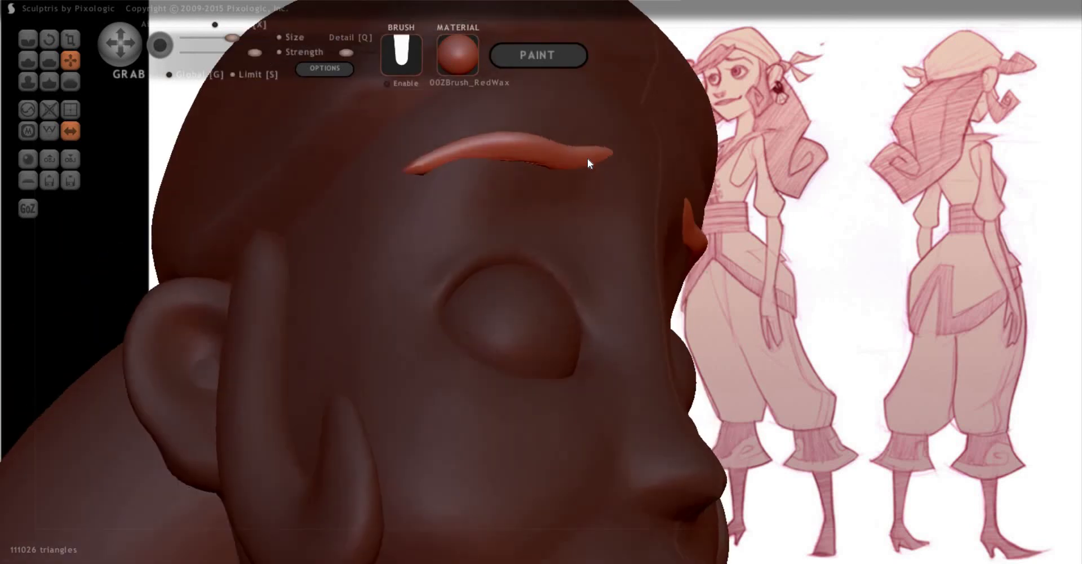
Reshape the eyebrows into a smooth arch with Grab, adjusting the middle and both the outer and inner ends
mouse_move(568, 162)
mouse_down()
mouse_move(506, 164)
mouse_move(505, 153)
mouse_move(419, 161)
mouse_up()
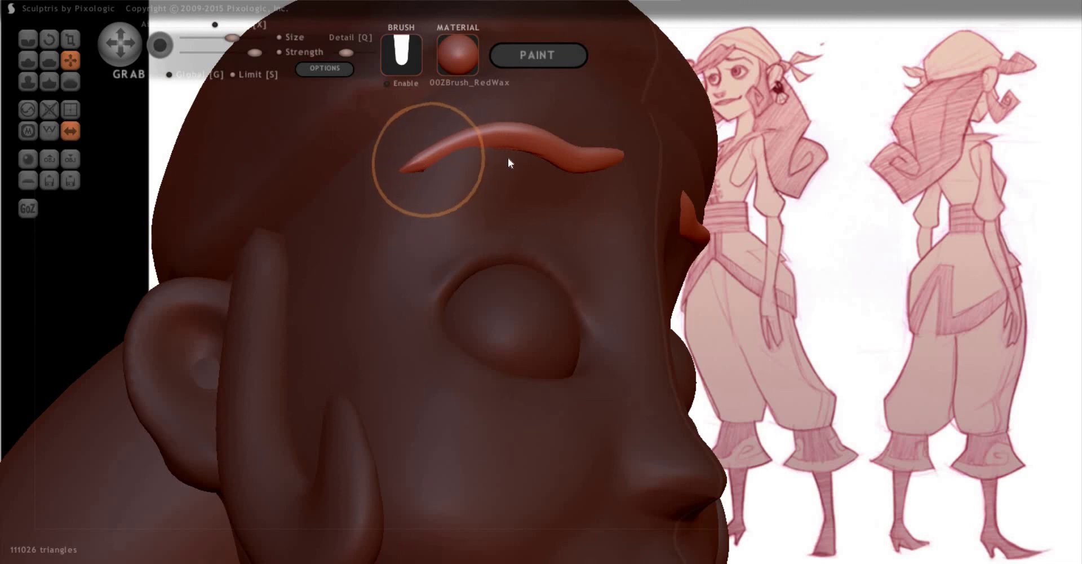
drag(592, 161, 606, 145)
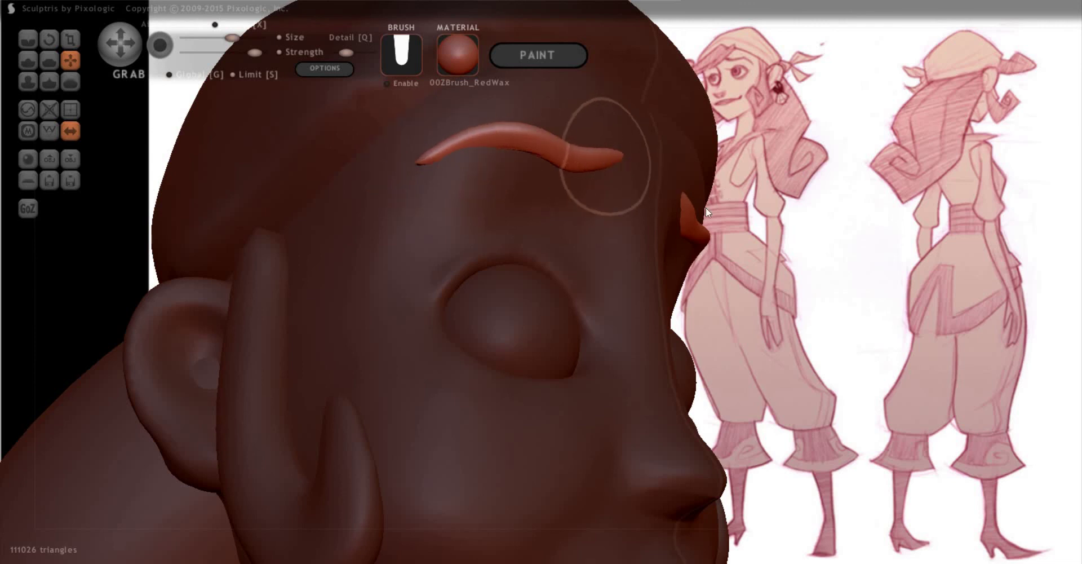
mouse_move(814, 239)
mouse_down()
mouse_move(529, 172)
mouse_move(538, 153)
mouse_up()
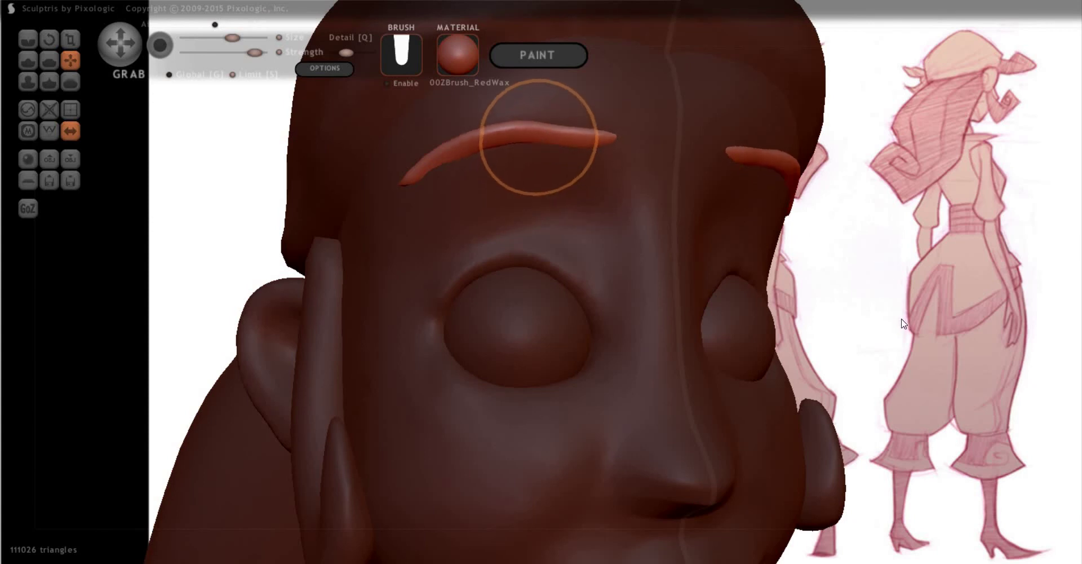
mouse_move(902, 313)
mouse_down()
mouse_move(867, 278)
mouse_move(879, 283)
mouse_move(884, 320)
mouse_up()
Select the mirrored eyeballs and swell them slightly with an enlarged Inflate brush
scroll(862, 316, down, 3)
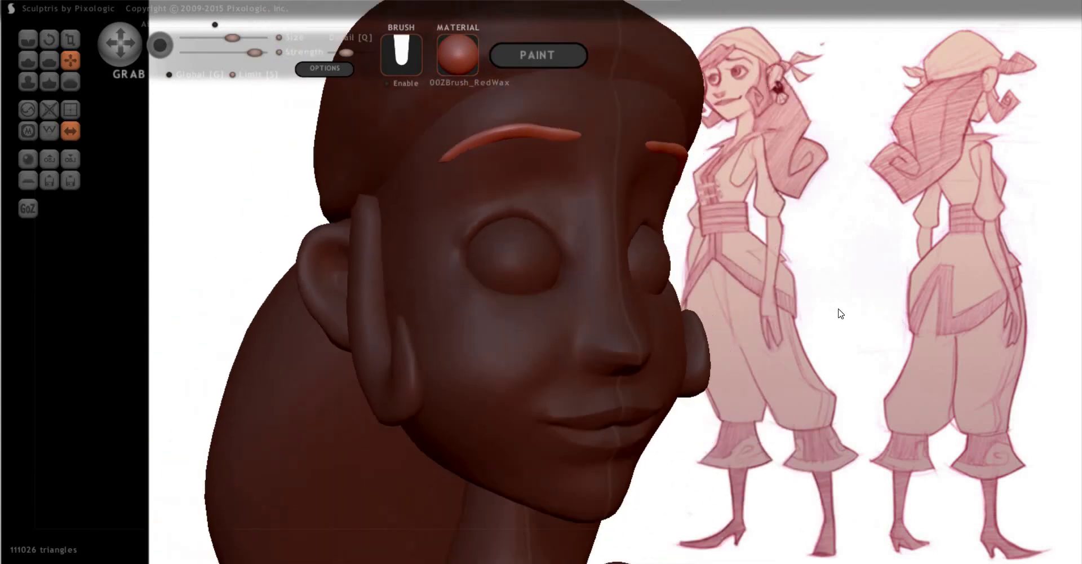
scroll(857, 312, up, 5)
drag(878, 259, 786, 279)
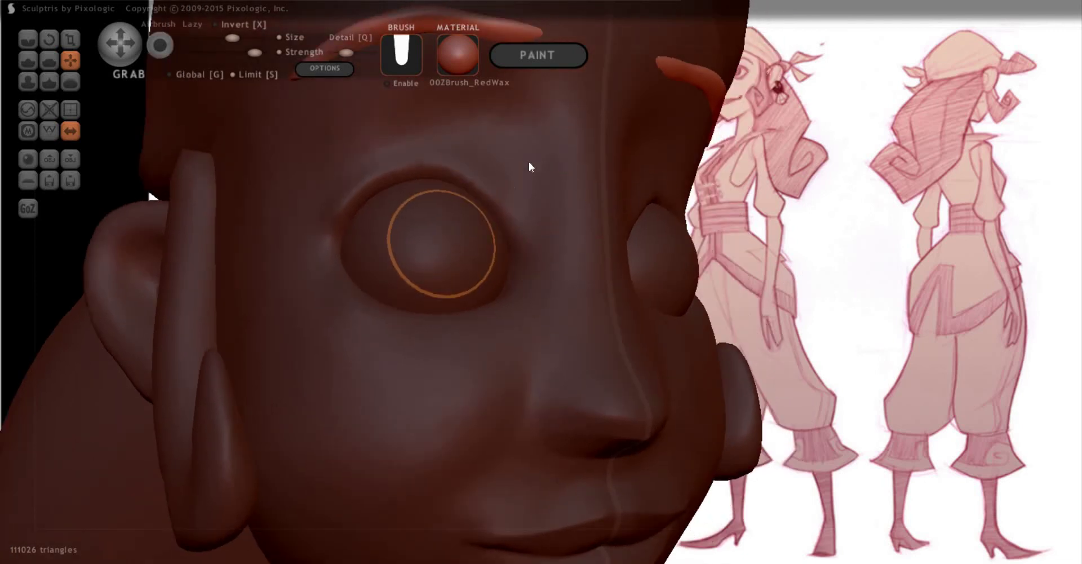
mouse_move(755, 191)
mouse_down()
mouse_move(768, 198)
mouse_move(412, 244)
mouse_up()
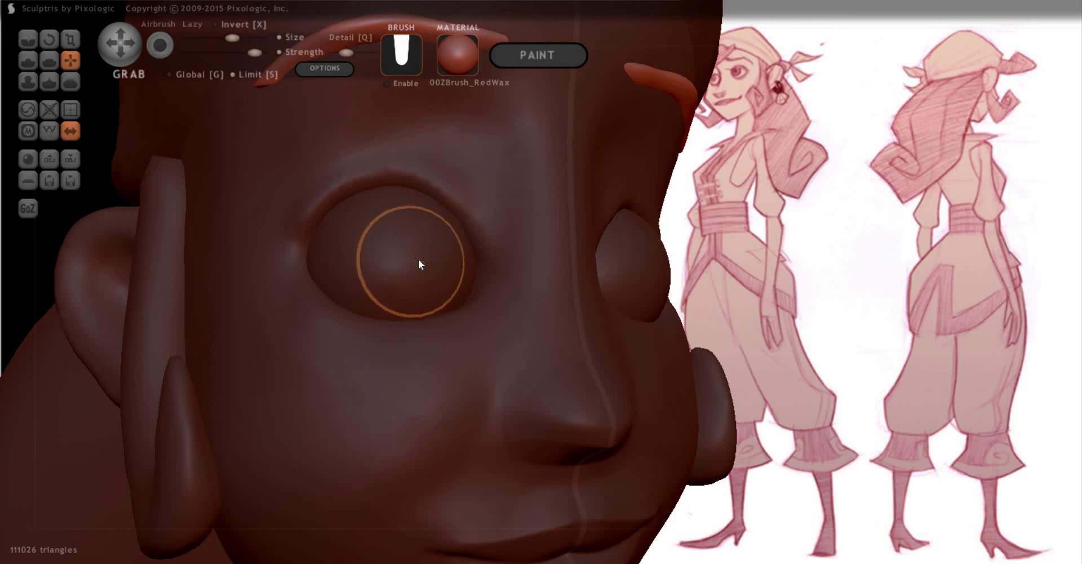
key(7)
key(space)
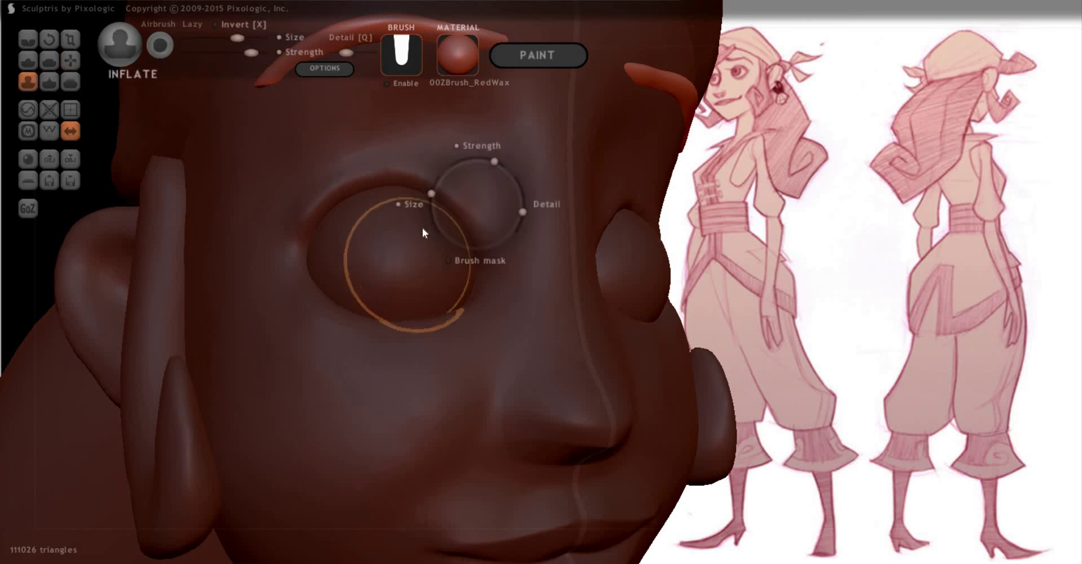
drag(423, 233, 415, 249)
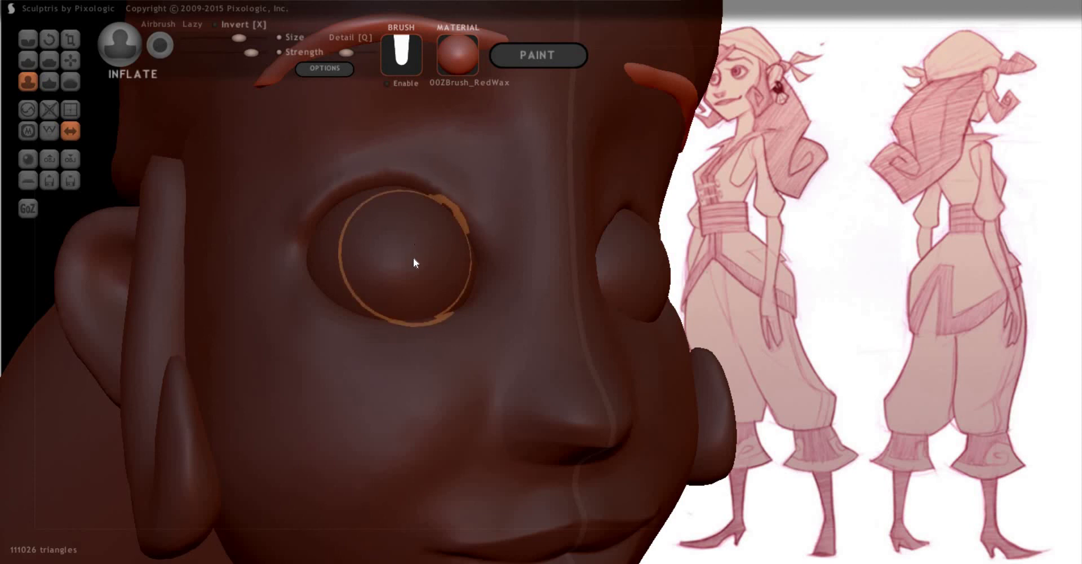
ctrl+click(413, 255)
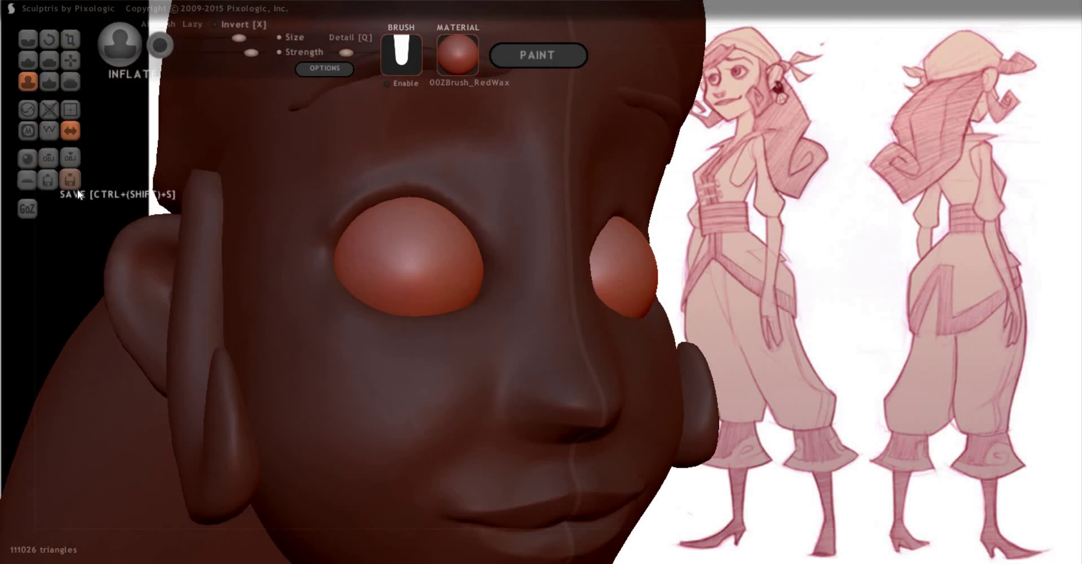
Try to carve a curved iris outline into the eyeballs with a small Crease brush, and undo the strokes
key(c)
key(space)
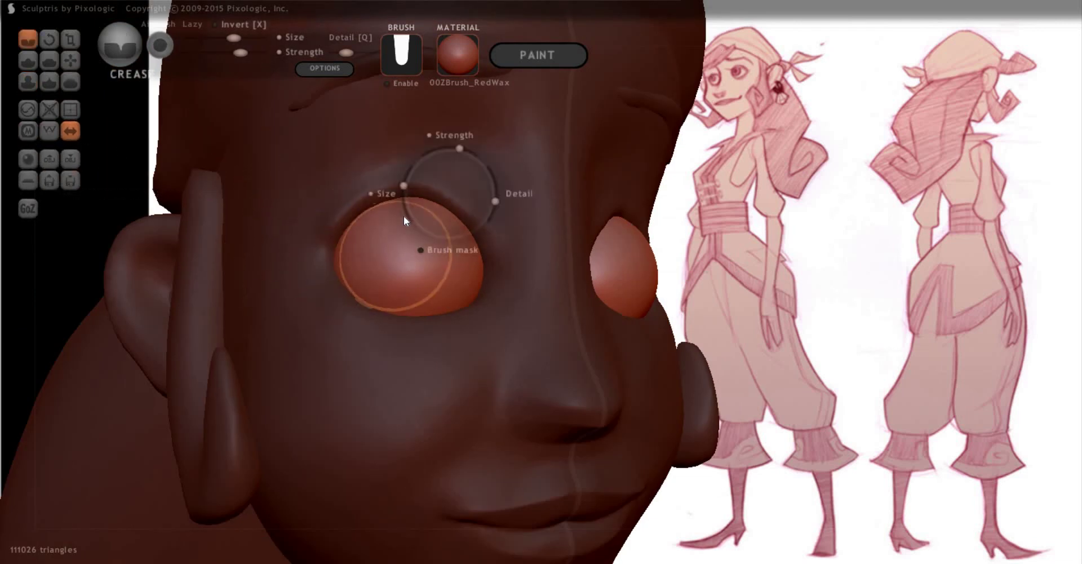
mouse_move(404, 215)
mouse_down()
mouse_move(396, 271)
mouse_move(414, 285)
mouse_move(452, 293)
mouse_move(474, 276)
mouse_move(482, 251)
mouse_move(470, 277)
mouse_move(443, 288)
mouse_move(398, 268)
mouse_move(392, 233)
mouse_move(402, 208)
mouse_up()
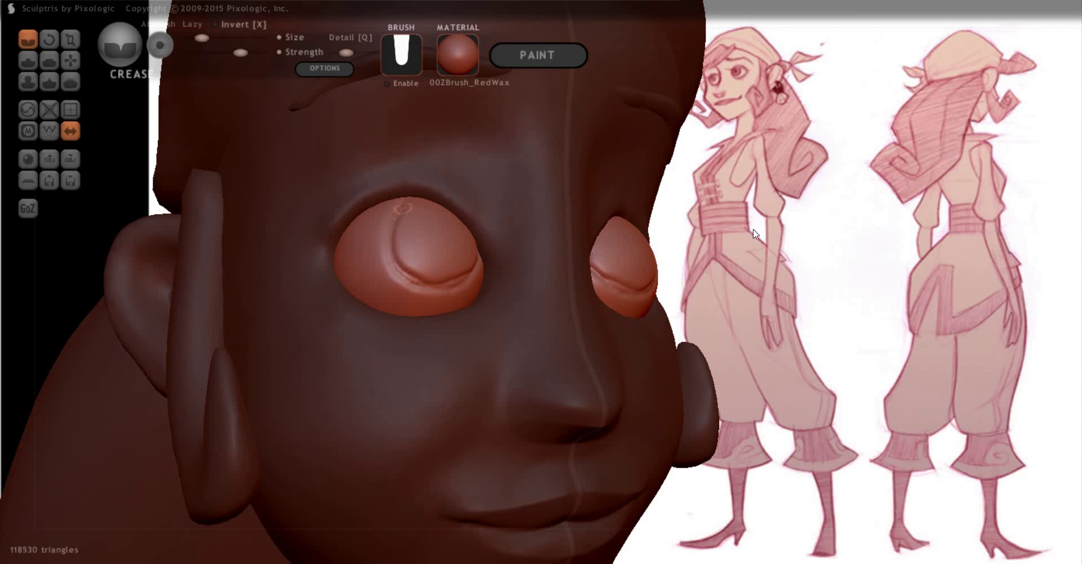
key(ctrl+z)
mouse_move(755, 233)
mouse_down()
mouse_move(403, 237)
mouse_move(379, 219)
mouse_up()
key(ctrl+z)
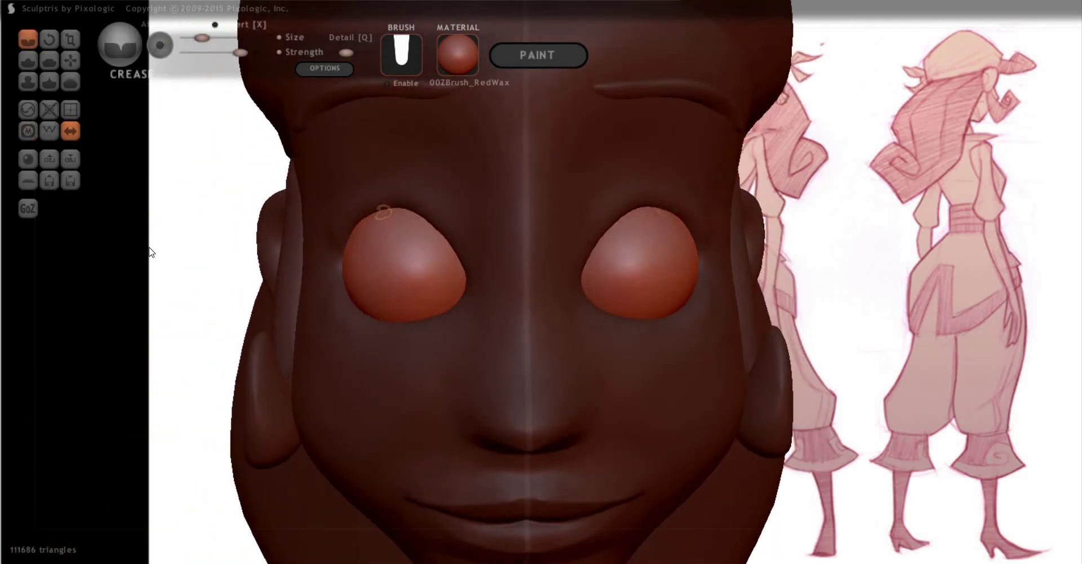
Reshape the face around the outer and inner eye corners with an enlarged Grab brush
right_drag(374, 241, 367, 235)
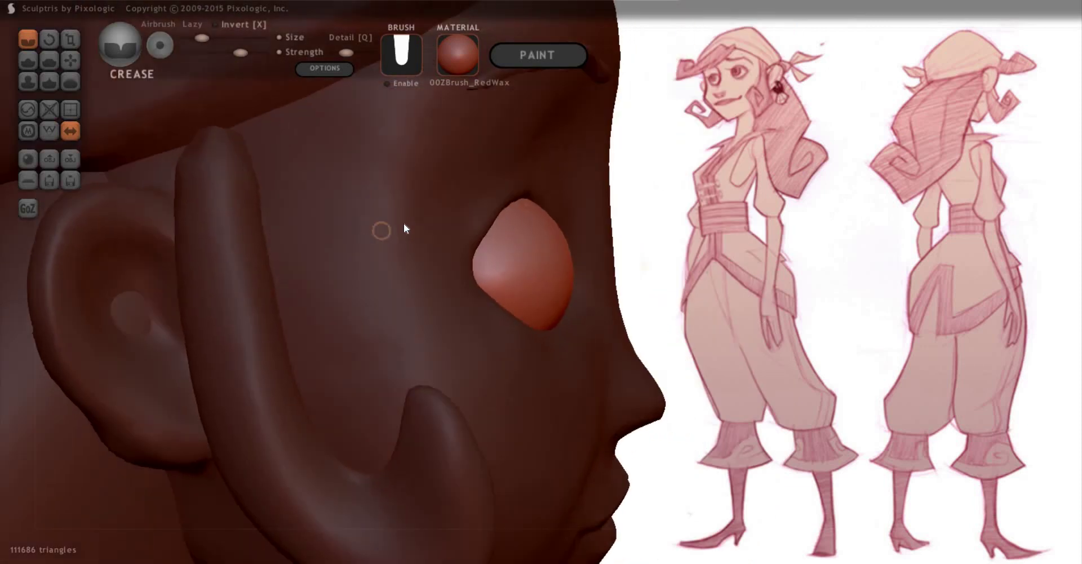
key(g)
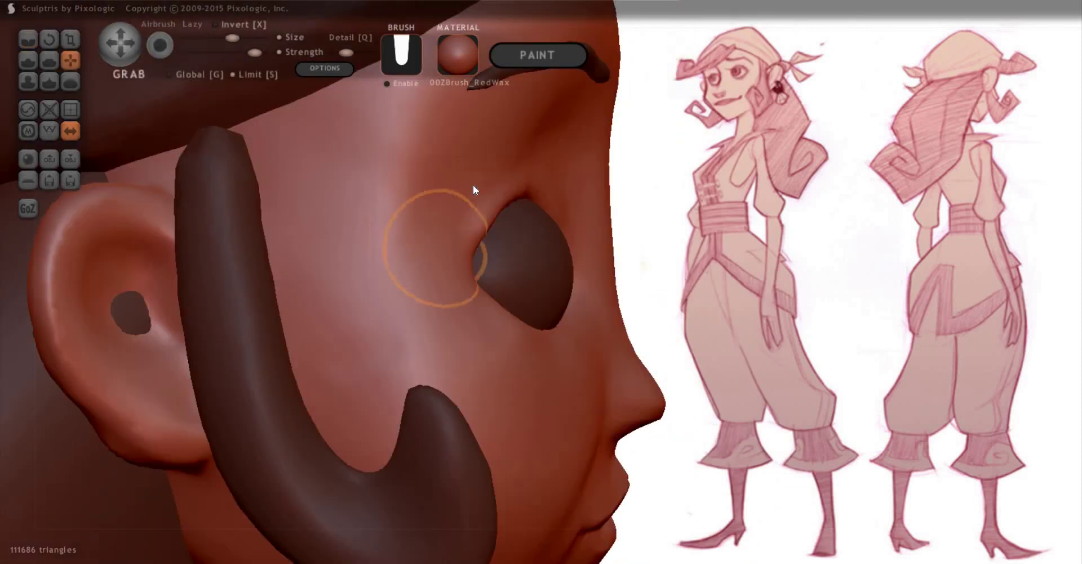
key(space)
drag(464, 208, 449, 285)
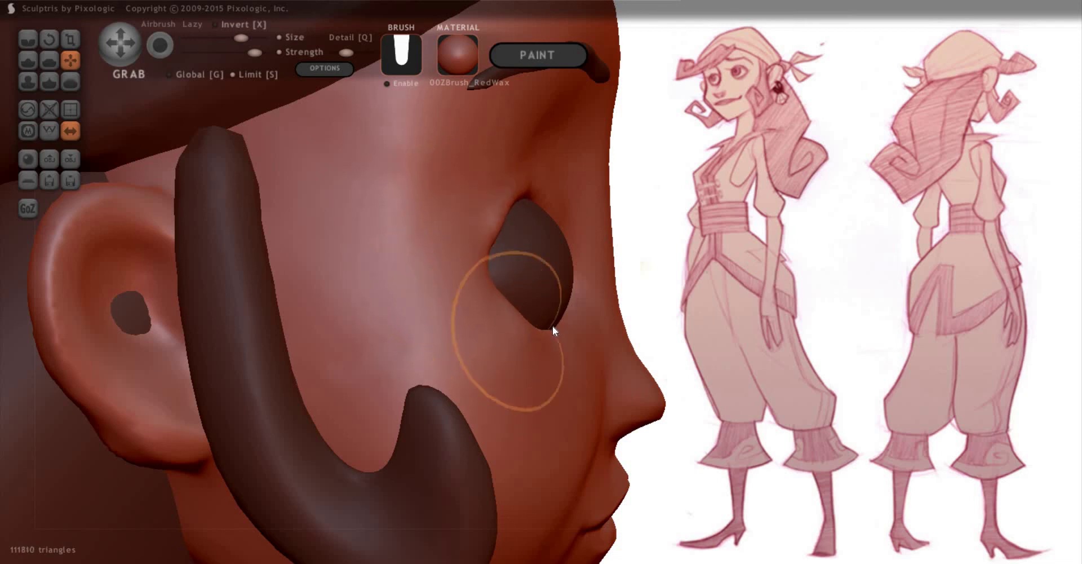
mouse_move(552, 326)
mouse_down()
mouse_move(648, 333)
mouse_move(456, 286)
mouse_up()
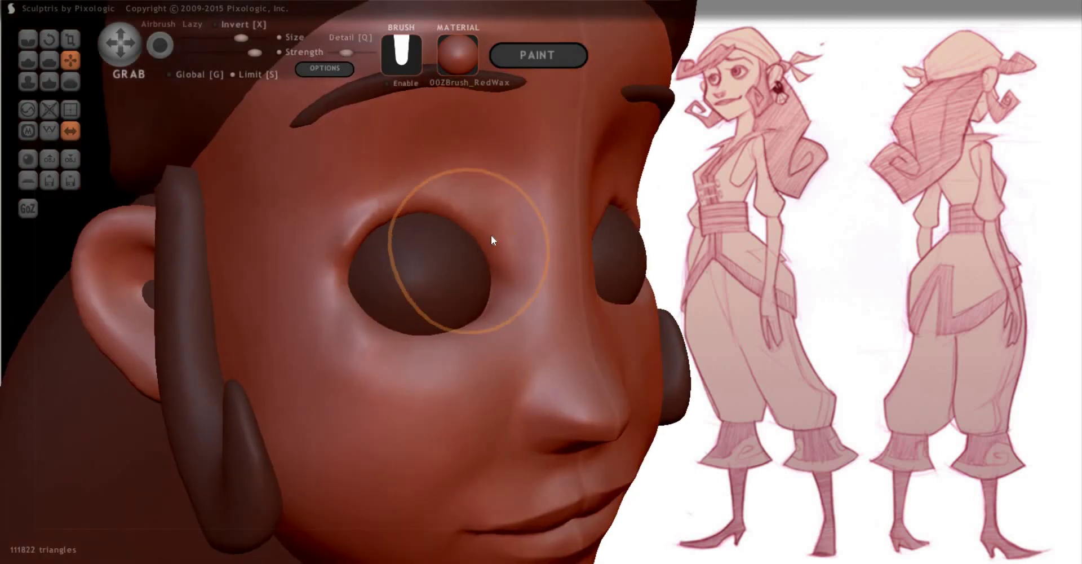
drag(491, 235, 503, 234)
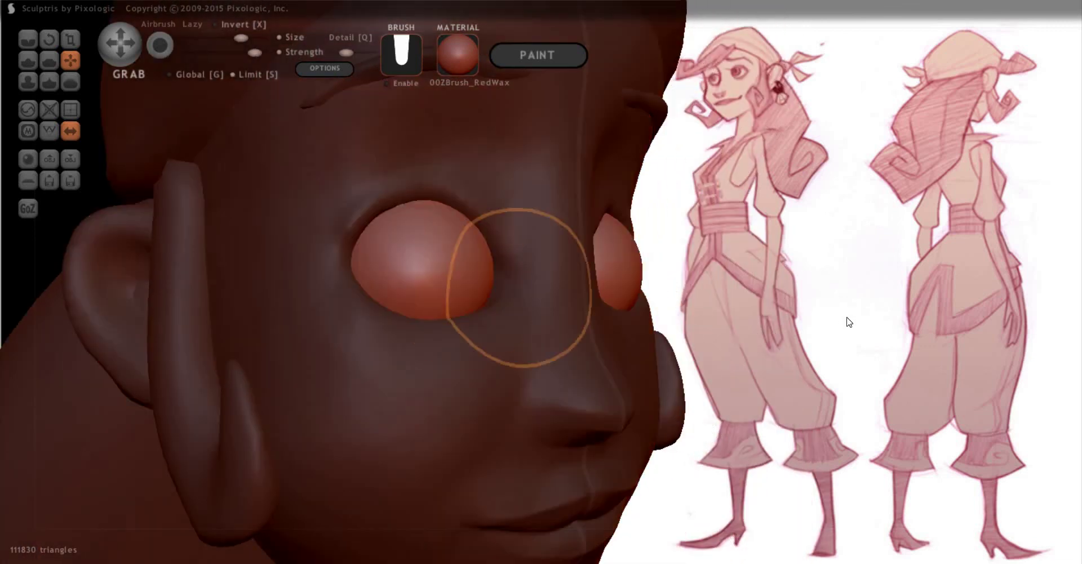
Try a Draw stroke and a short Crease iris outline on the eyeballs, undoing each attempt
mouse_move(849, 322)
mouse_down()
mouse_move(819, 317)
mouse_move(826, 299)
mouse_move(753, 290)
mouse_move(474, 283)
mouse_up()
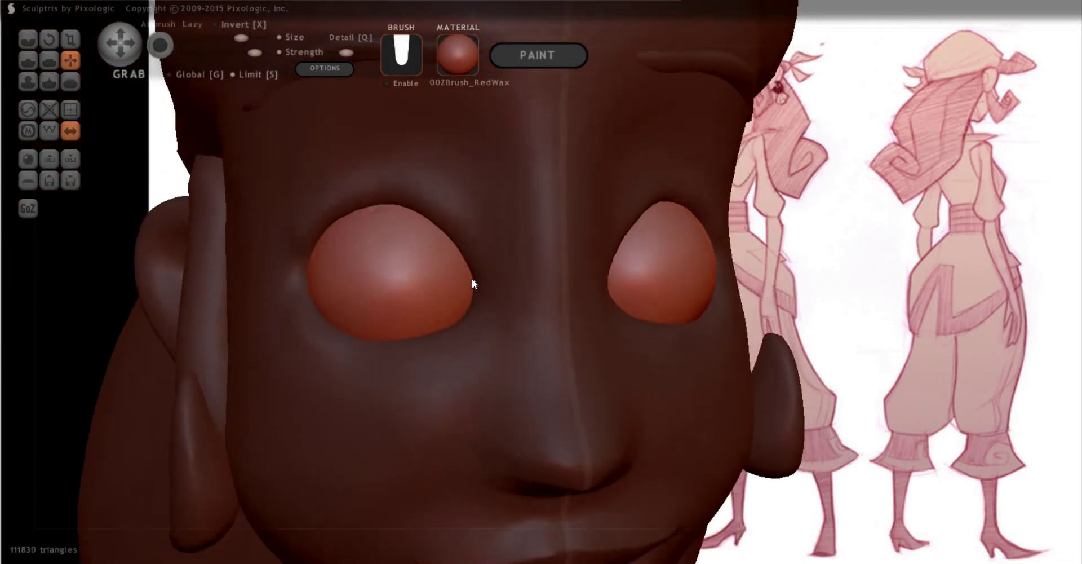
key(4)
key(ctrl+z)
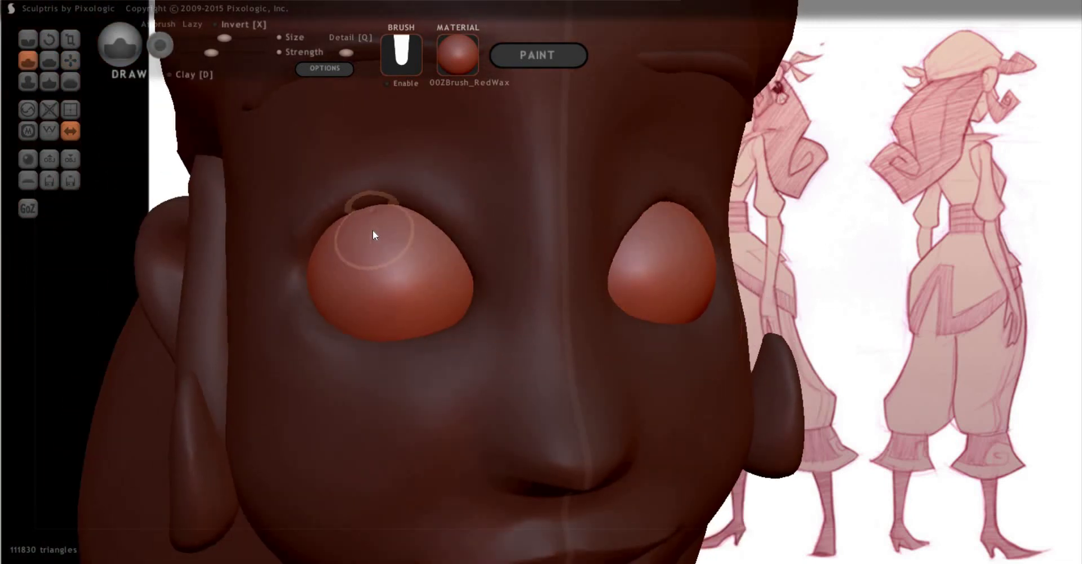
key(1)
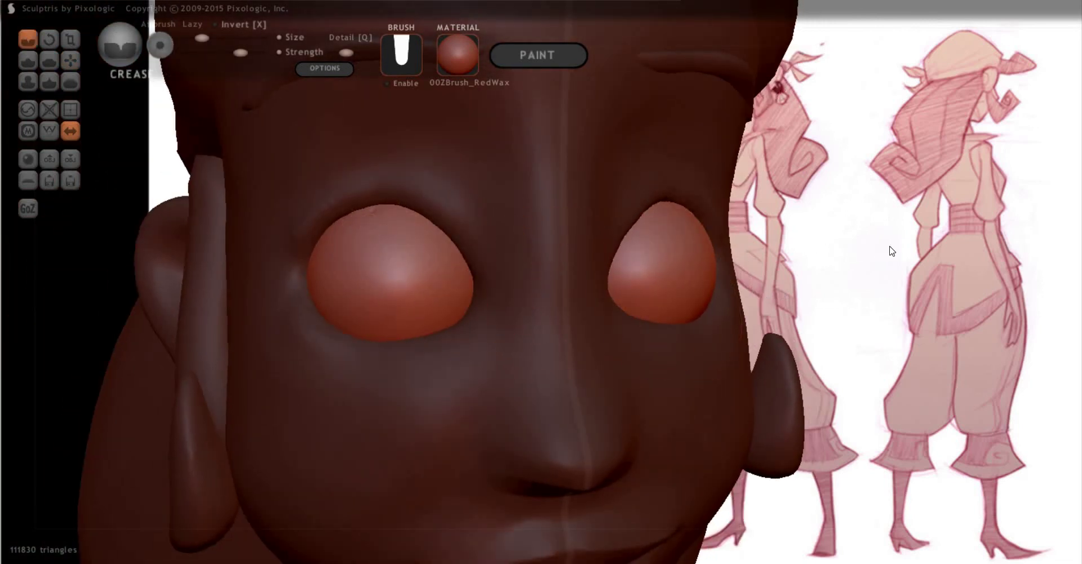
mouse_move(888, 248)
mouse_down()
mouse_move(606, 244)
mouse_move(946, 225)
mouse_move(648, 220)
mouse_up()
drag(398, 202, 398, 188)
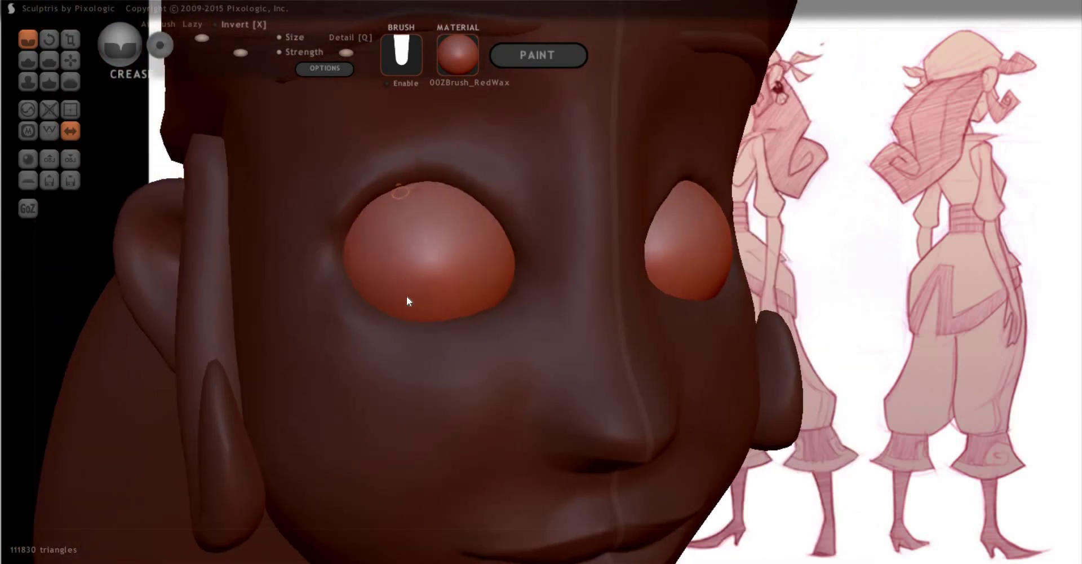
drag(395, 311, 418, 228)
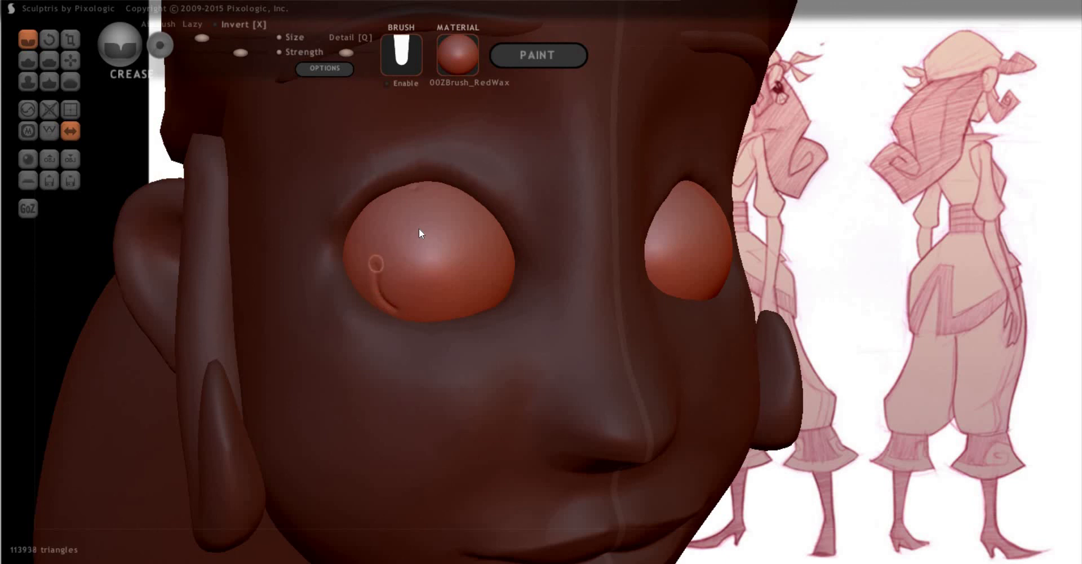
key(ctrl+z)
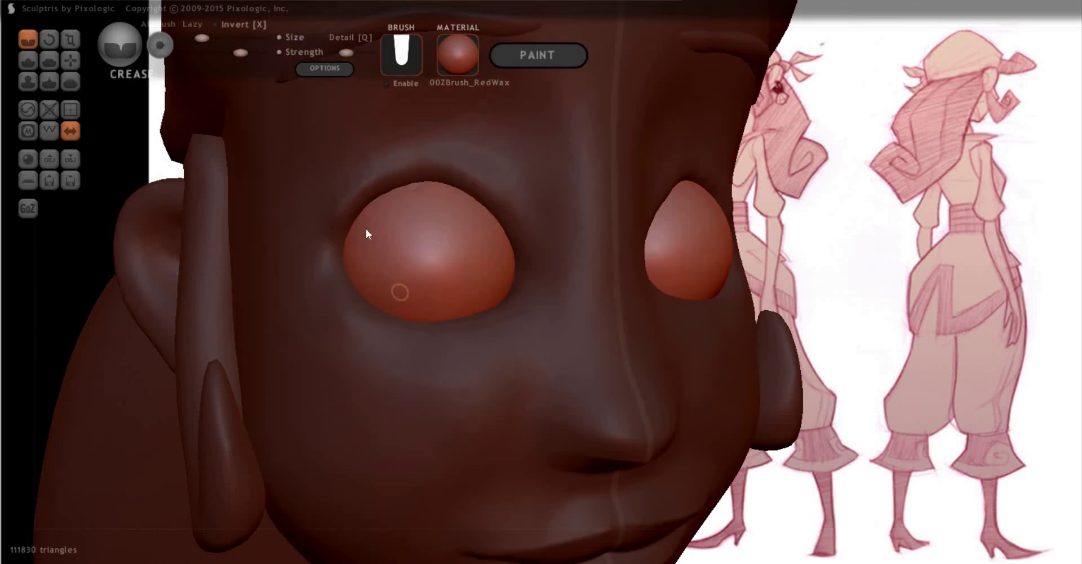
Try to carve a larger iris outline around the eyeballs with Crease in two strokes, undoing both
drag(395, 311, 438, 186)
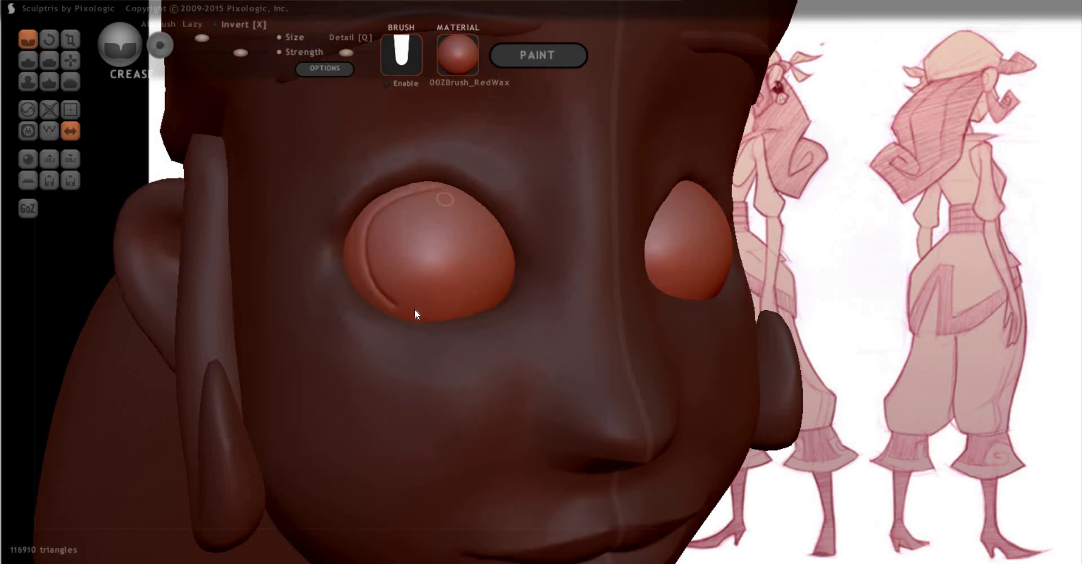
key(ctrl+z)
mouse_move(394, 309)
mouse_down()
mouse_move(381, 252)
mouse_move(397, 222)
mouse_move(425, 207)
mouse_move(474, 210)
mouse_move(492, 250)
mouse_move(488, 274)
mouse_move(436, 313)
mouse_move(390, 296)
mouse_move(379, 259)
mouse_move(391, 228)
mouse_move(416, 208)
mouse_move(444, 209)
mouse_move(468, 214)
mouse_move(489, 244)
mouse_move(480, 286)
mouse_move(455, 306)
mouse_move(498, 303)
mouse_up()
key(ctrl+z)
Carve a round iris outline into the mirrored eyeballs with the Crease brush, starting near the upper eyelid
scroll(494, 303, down, 8)
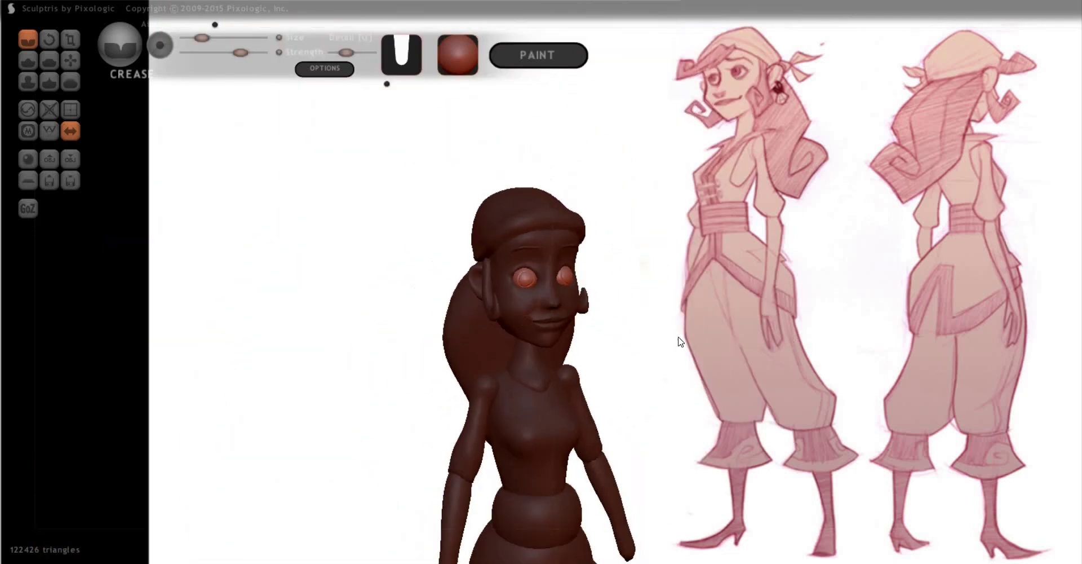
scroll(391, 249, up, 10)
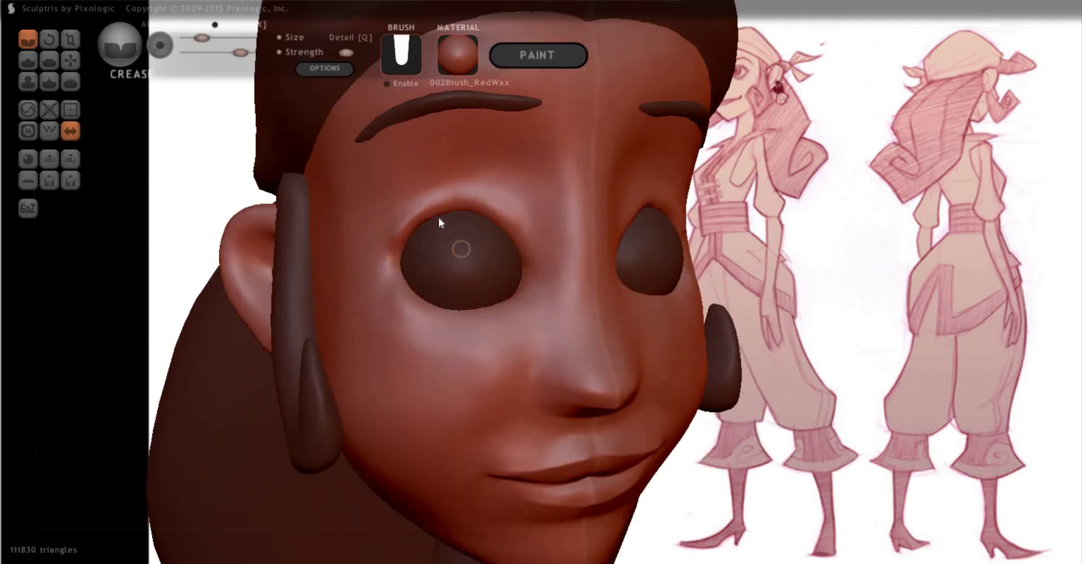
mouse_move(439, 218)
mouse_down()
mouse_move(432, 259)
mouse_move(464, 293)
mouse_move(502, 280)
mouse_move(509, 264)
mouse_move(459, 290)
mouse_move(501, 278)
mouse_move(509, 236)
mouse_move(516, 254)
mouse_move(492, 288)
mouse_move(472, 295)
mouse_move(438, 282)
mouse_move(445, 223)
mouse_up()
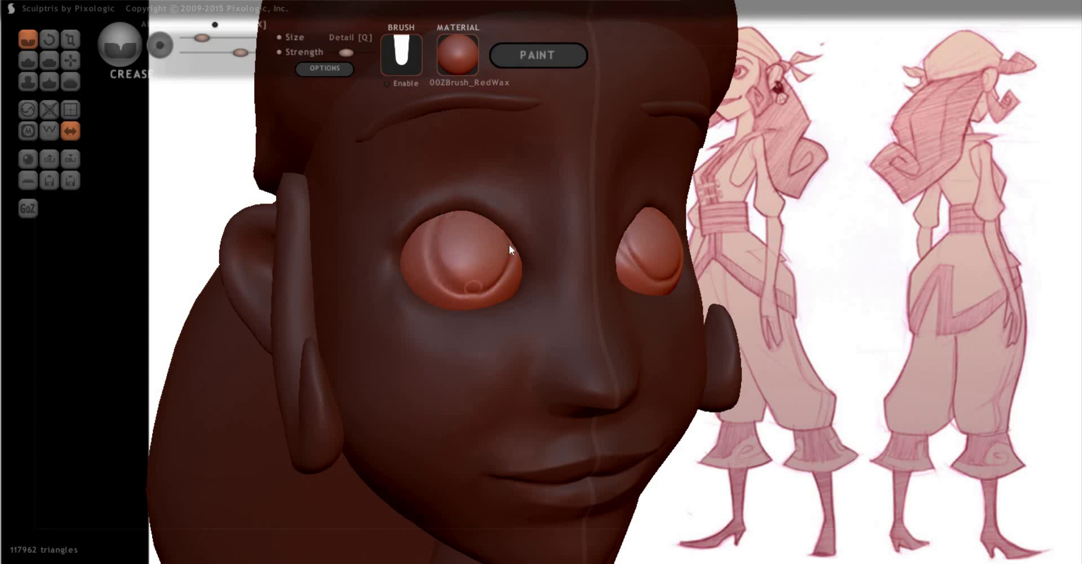
Examine the creased irises and the whole head from the front and in profile at different distances
scroll(763, 285, down, 3)
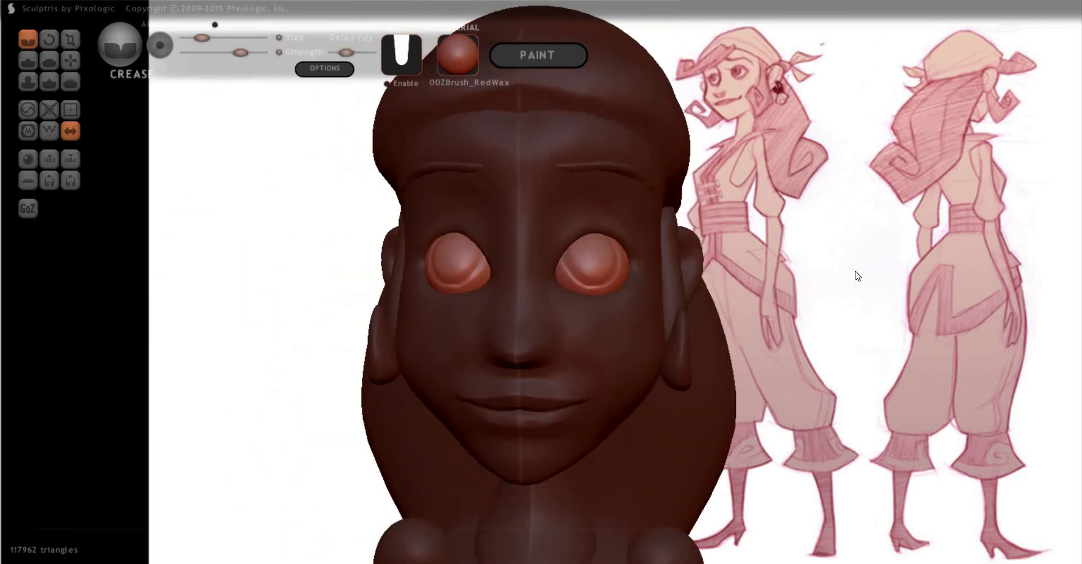
drag(855, 273, 762, 362)
scroll(733, 321, down, 2)
scroll(762, 362, down, 2)
scroll(765, 378, down, 1)
drag(717, 314, 747, 335)
scroll(755, 345, up, 2)
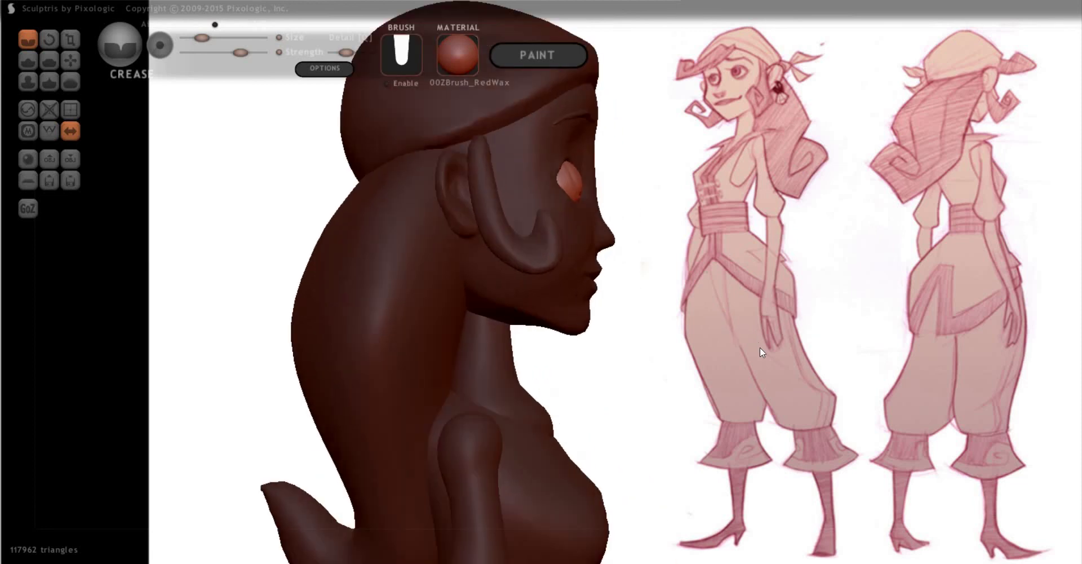
scroll(786, 395, down, 2)
mouse_move(787, 380)
mouse_down()
mouse_move(793, 352)
mouse_move(782, 396)
mouse_up()
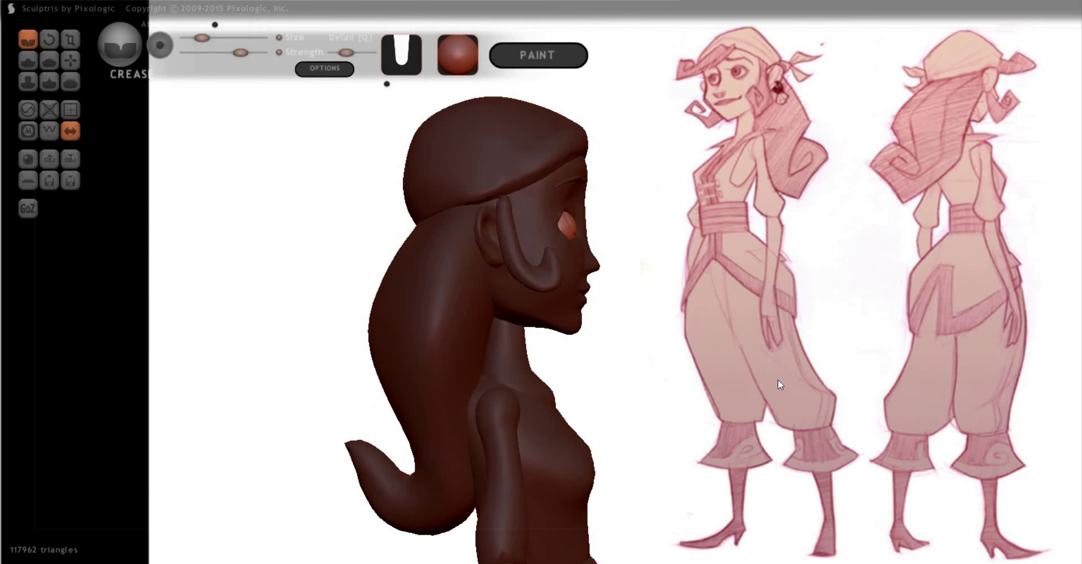
Add a new sphere at the centre back of the head, just below the rear edge of the bandana
scroll(682, 360, up, 2)
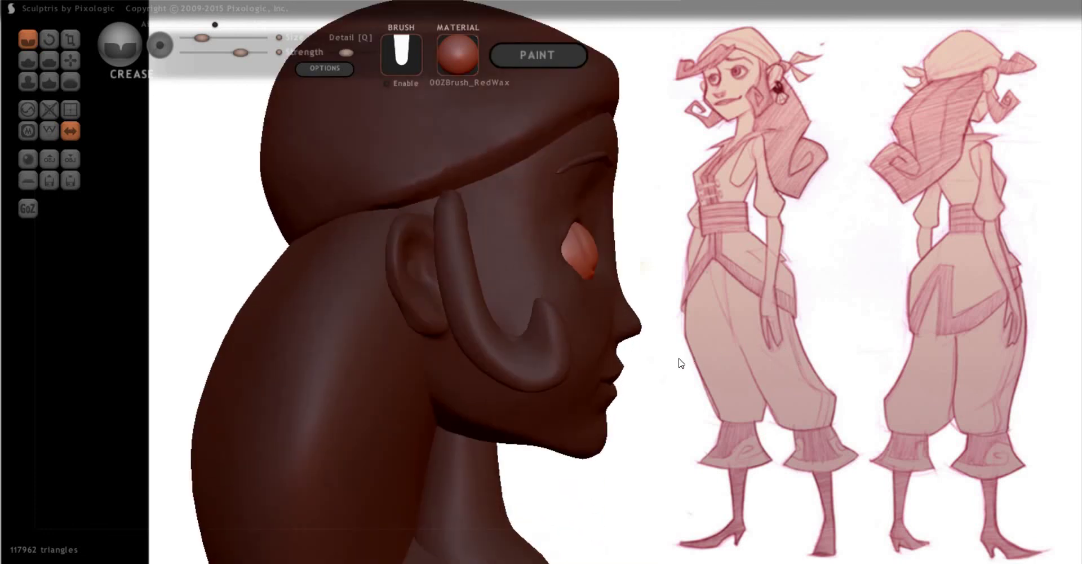
mouse_move(680, 363)
mouse_down()
mouse_move(840, 336)
mouse_move(838, 306)
mouse_move(724, 310)
mouse_move(966, 363)
mouse_move(273, 287)
mouse_move(360, 272)
mouse_move(316, 259)
mouse_up()
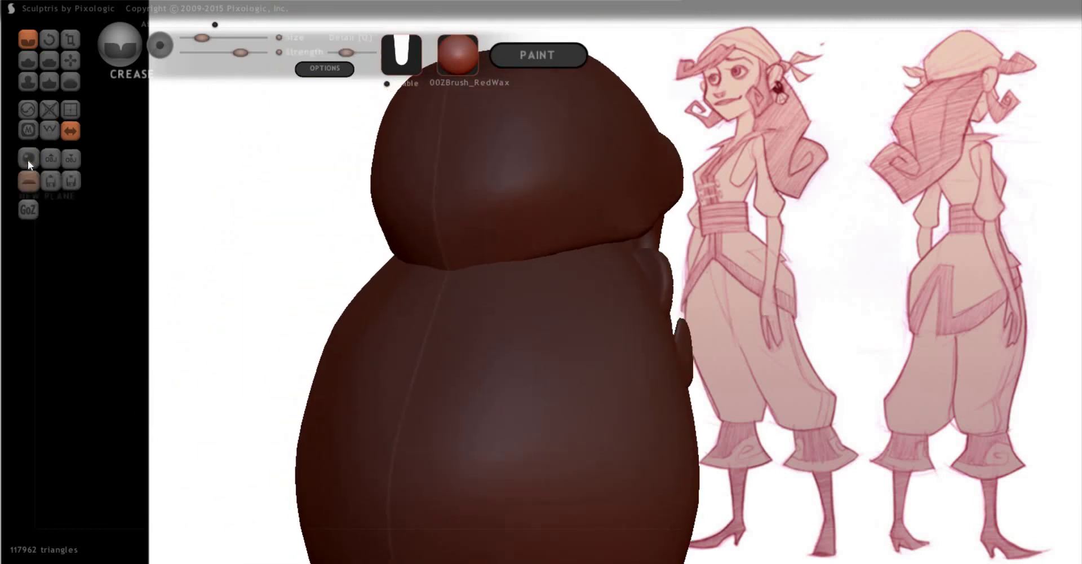
key(ctrl+n)
click(541, 306)
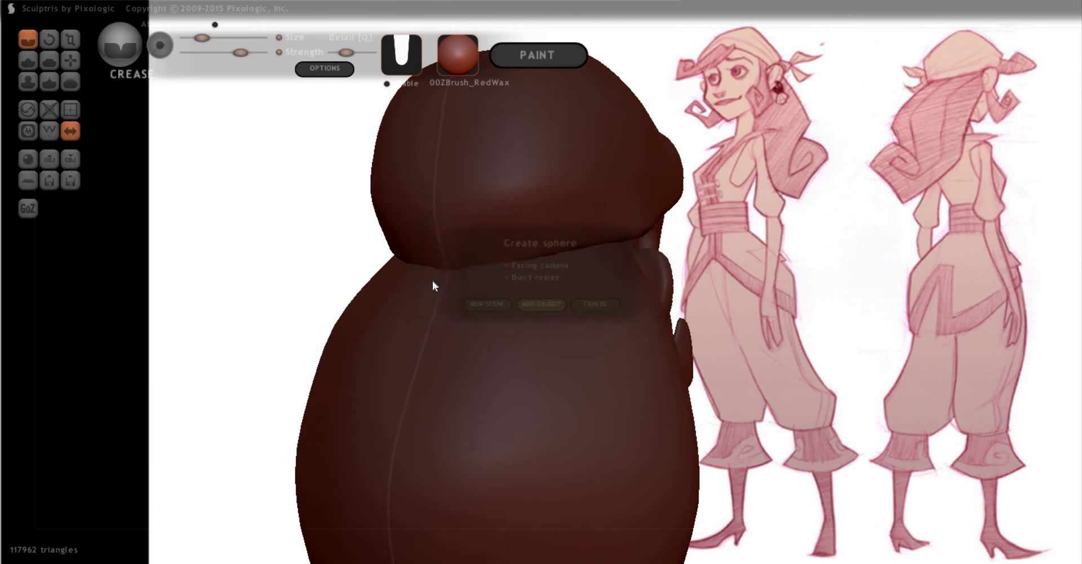
click(450, 286)
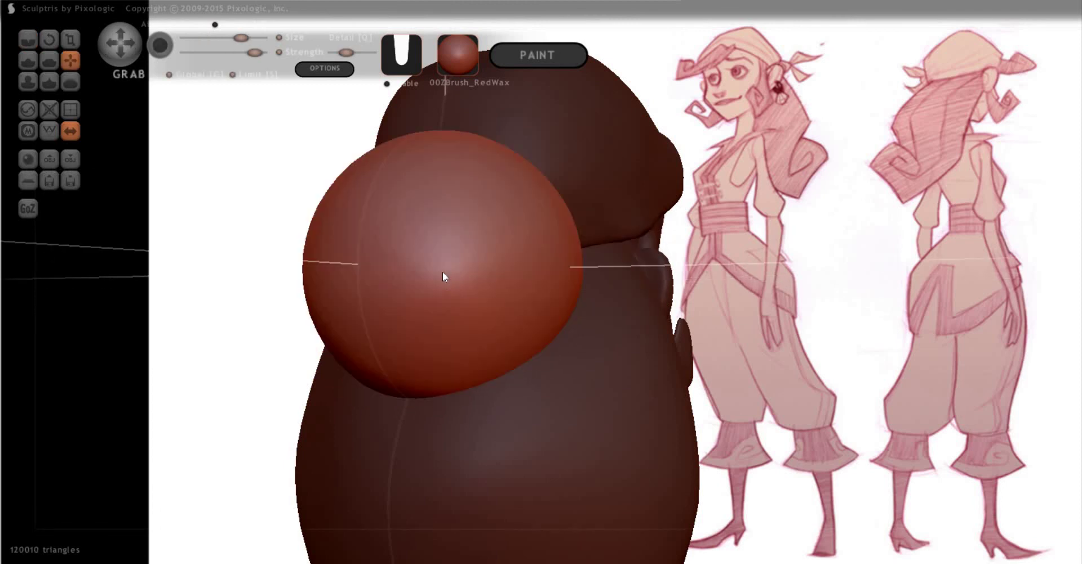
Scale the new sphere down to a small ball for the bandana knot, seated between bandana and hair
key(t)
drag(235, 394, 362, 353)
key(ctrl+z)
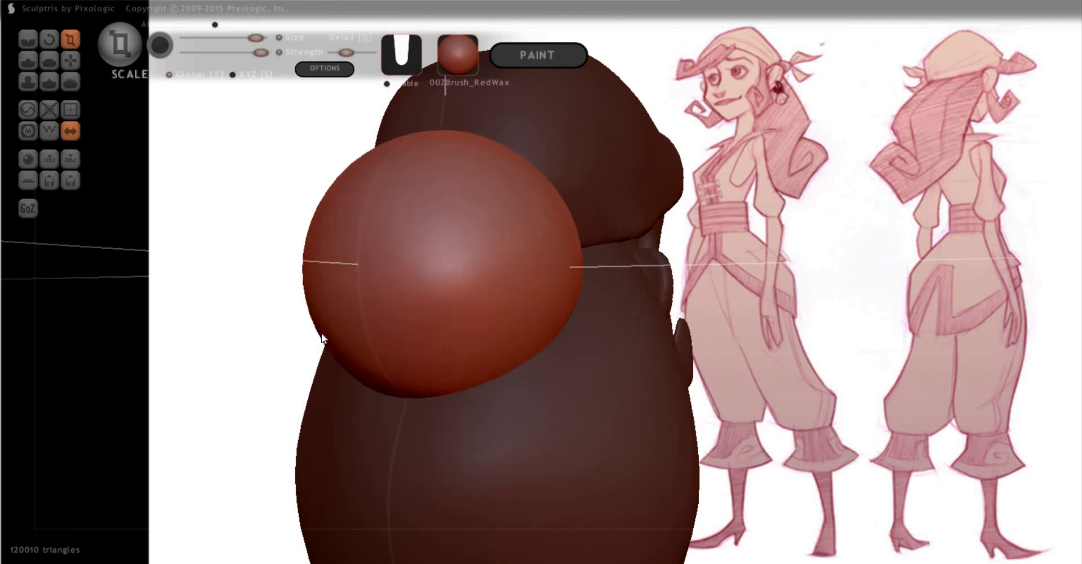
key(ctrl+z)
key(ctrl+z)
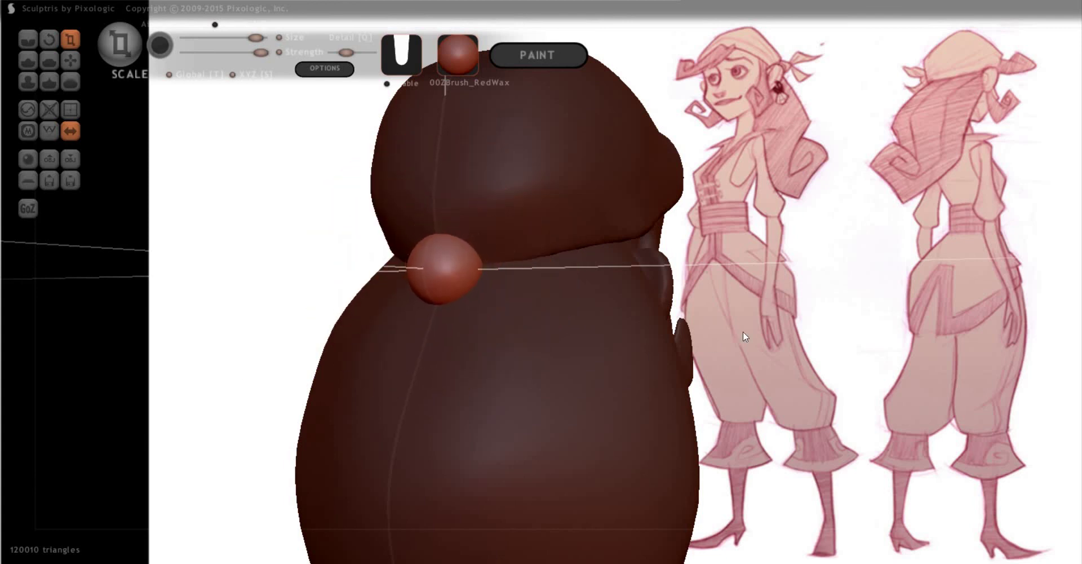
right_drag(414, 306, 388, 314)
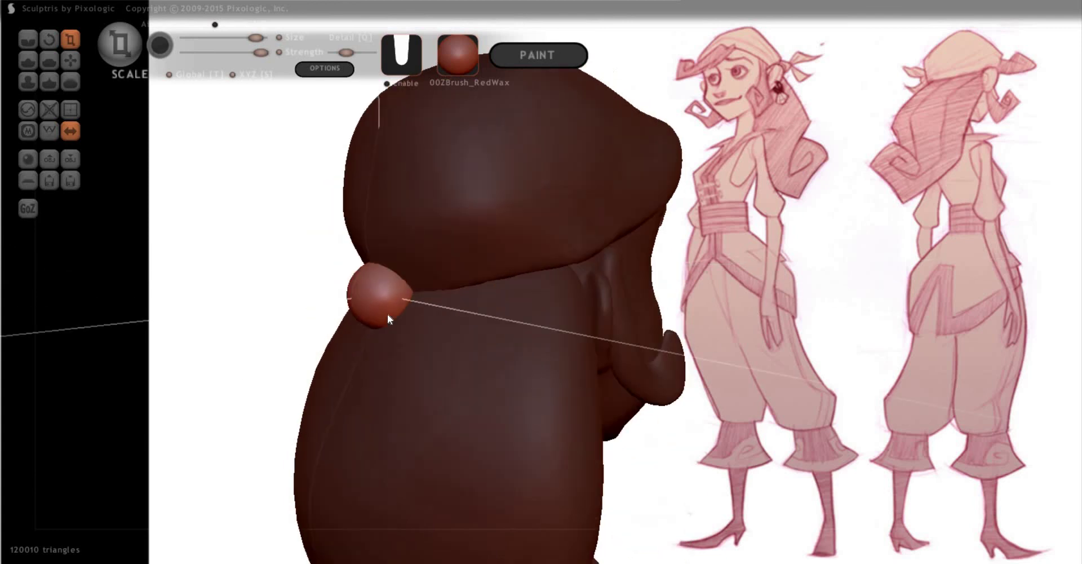
Reshape the small knot ball with a smaller Grab brush and the Scale brush, adjusting its lower end
key(g)
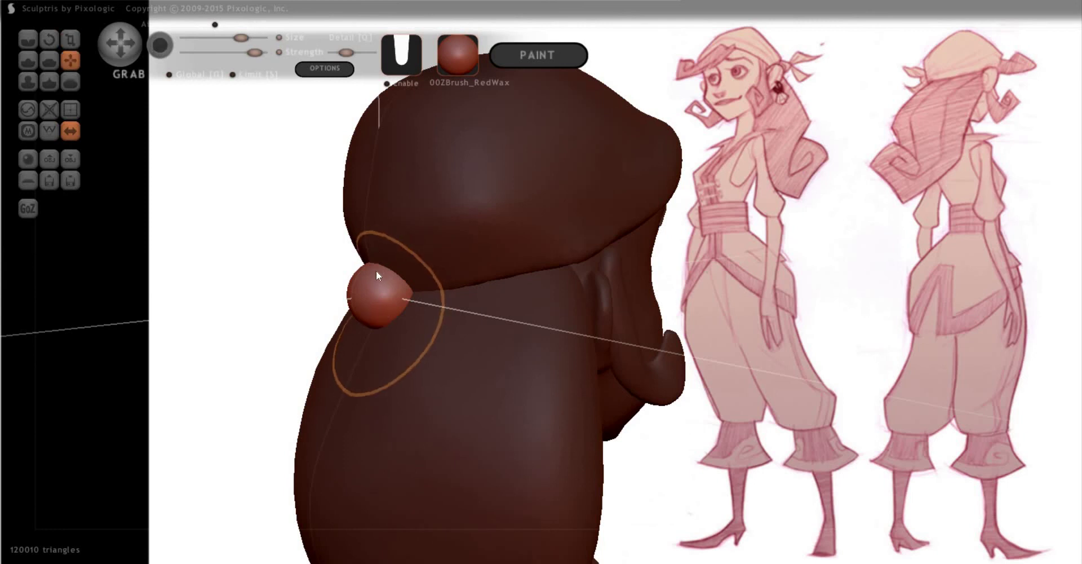
key(space)
drag(365, 309, 364, 315)
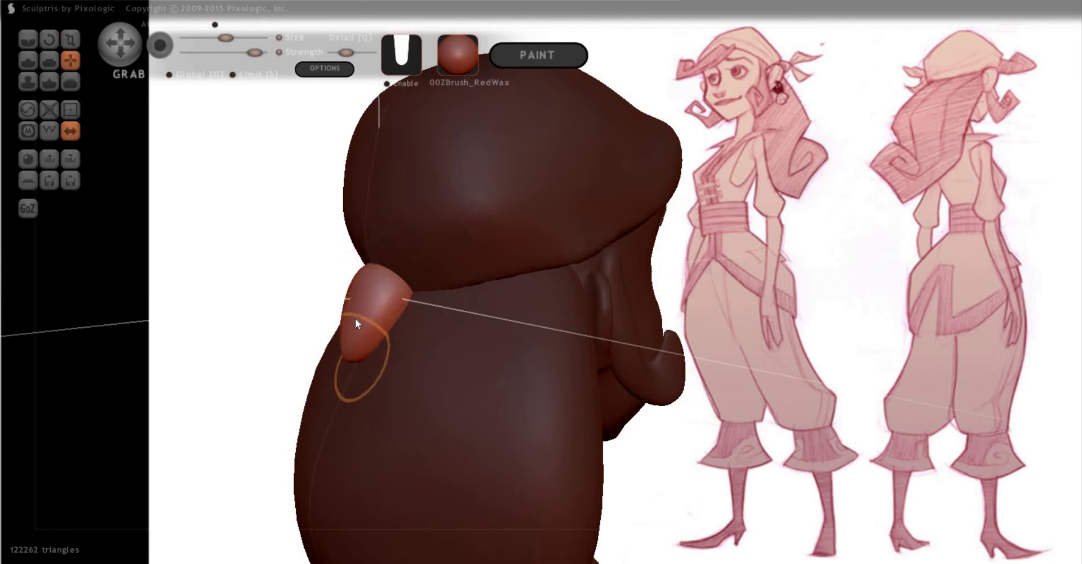
key(t)
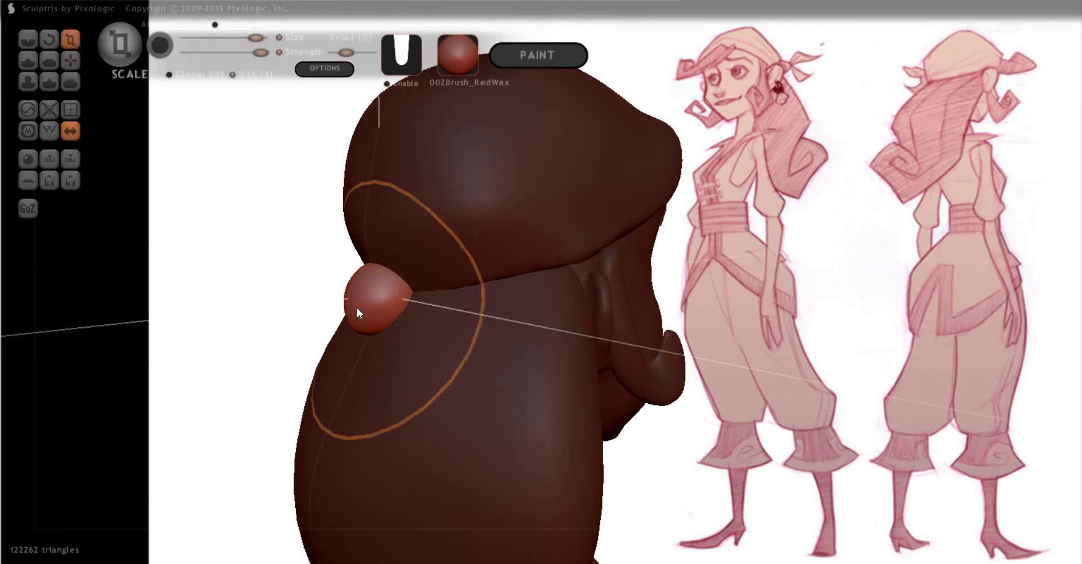
key(space)
mouse_move(367, 265)
mouse_down()
mouse_move(355, 367)
mouse_move(327, 432)
mouse_move(285, 399)
mouse_move(367, 333)
mouse_up()
Flatten the sides of the bandana knot with a small Flatten brush and adjust its shape with Grab
mouse_move(368, 332)
right_down()
mouse_move(561, 305)
mouse_move(811, 309)
mouse_move(679, 310)
right_up()
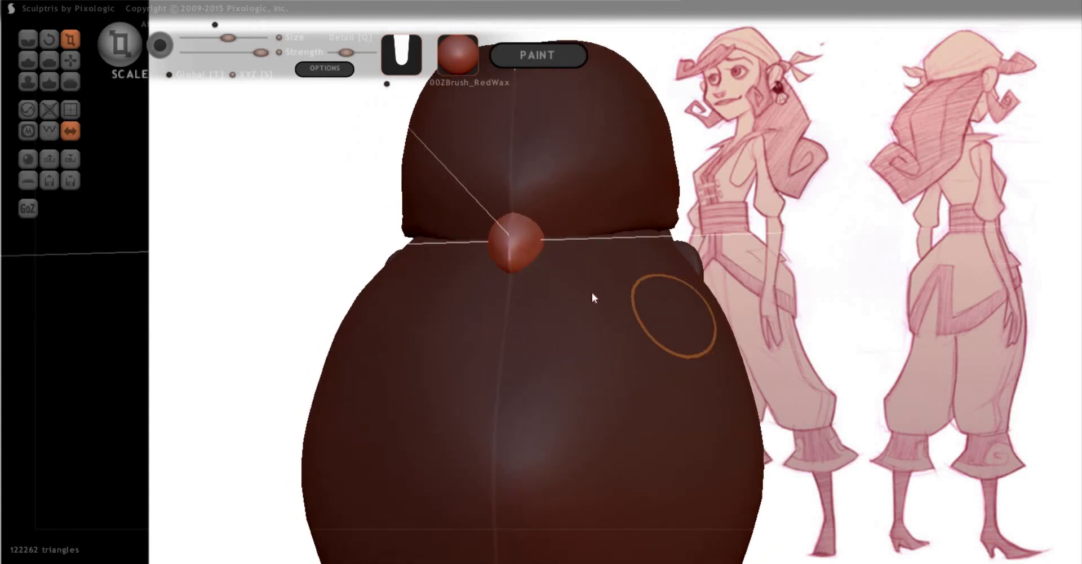
key(f)
key(space)
drag(563, 233, 512, 250)
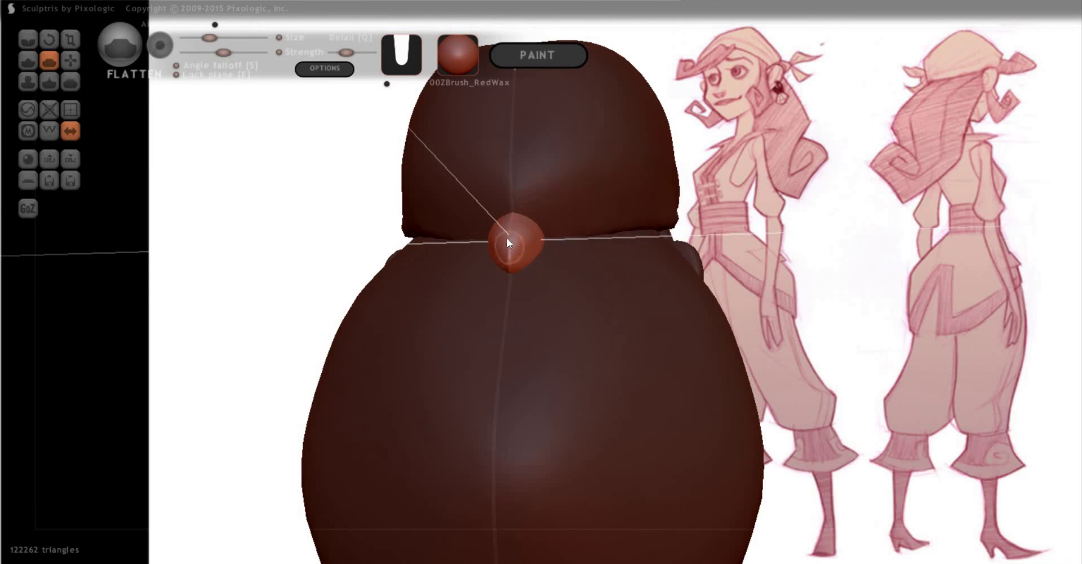
drag(327, 283, 332, 290)
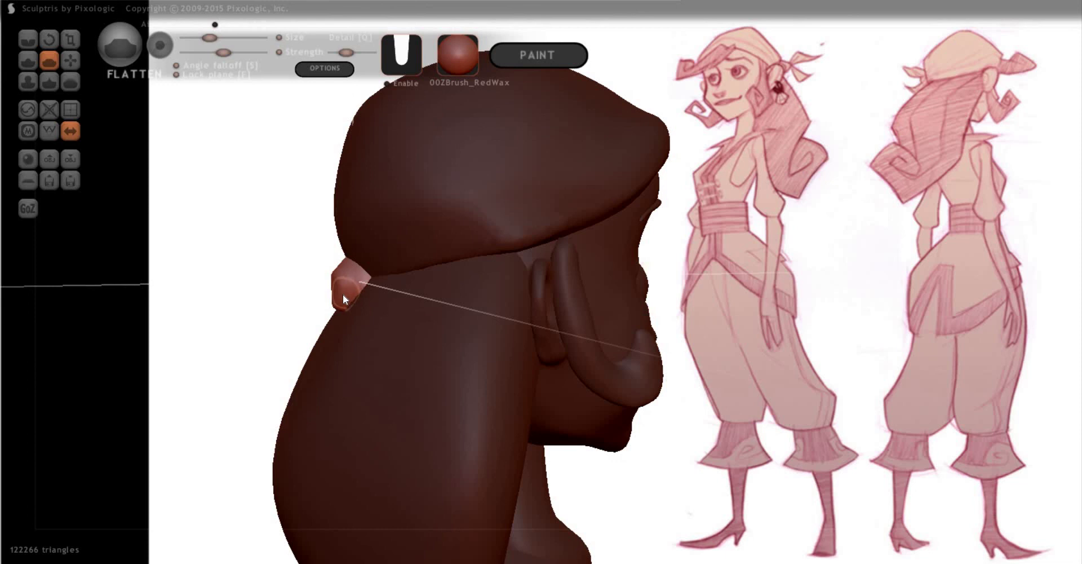
key(g)
drag(347, 281, 296, 264)
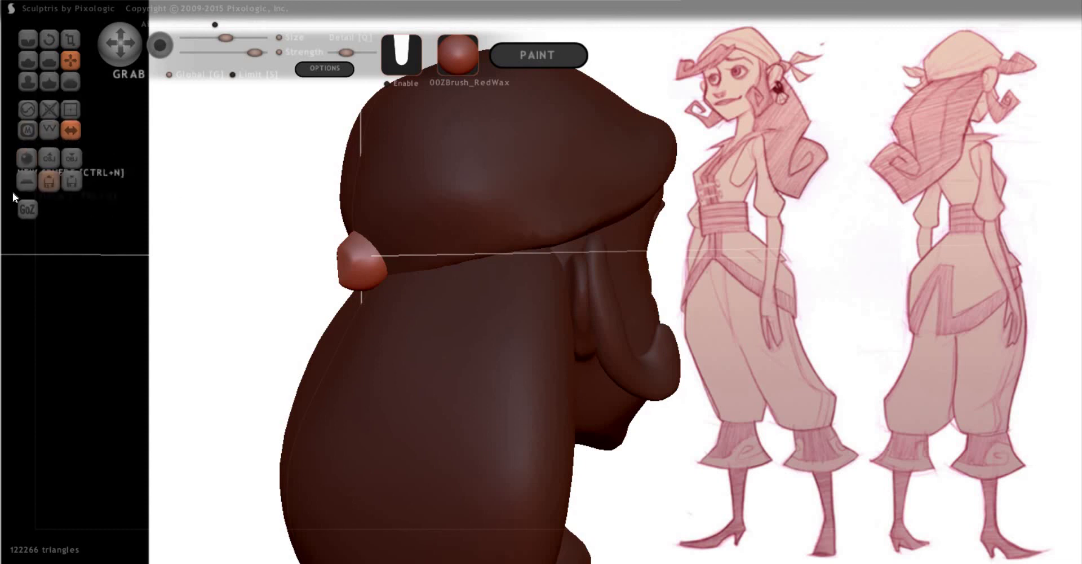
Add a mirrored pair of spheres at the back of the head and scale them down for the bandana tails
click(25, 164)
click(527, 304)
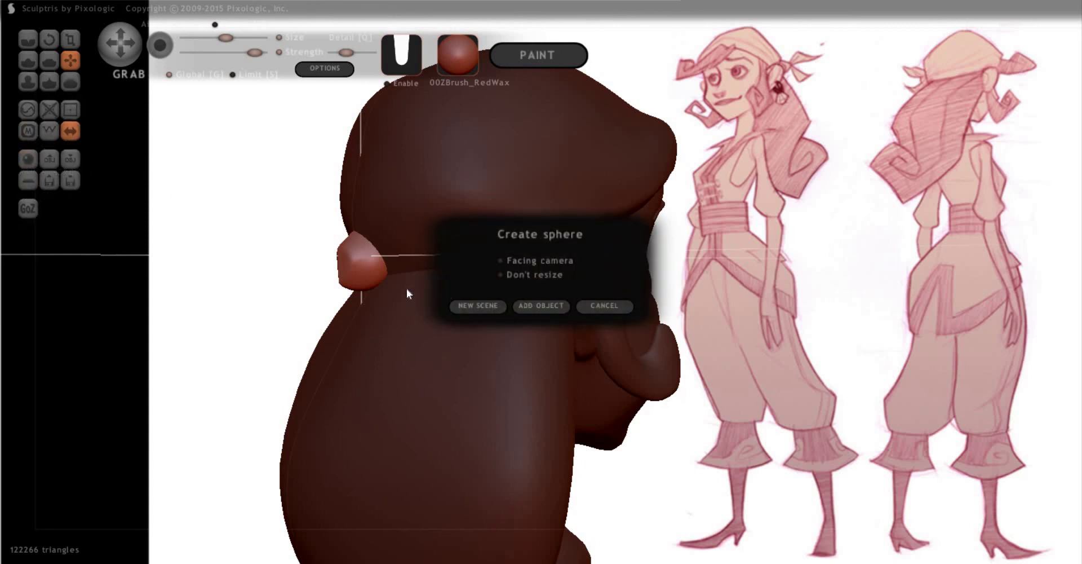
drag(305, 230, 633, 276)
key(t)
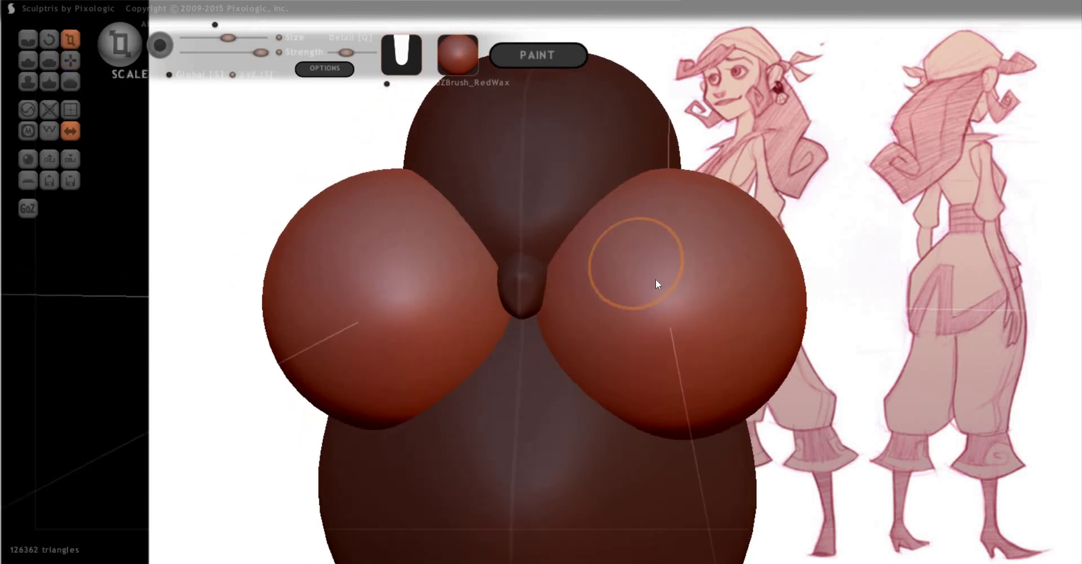
drag(417, 359, 532, 310)
Move the mirrored pair of spheres out to either side of the bandana knot with Grab
key(g)
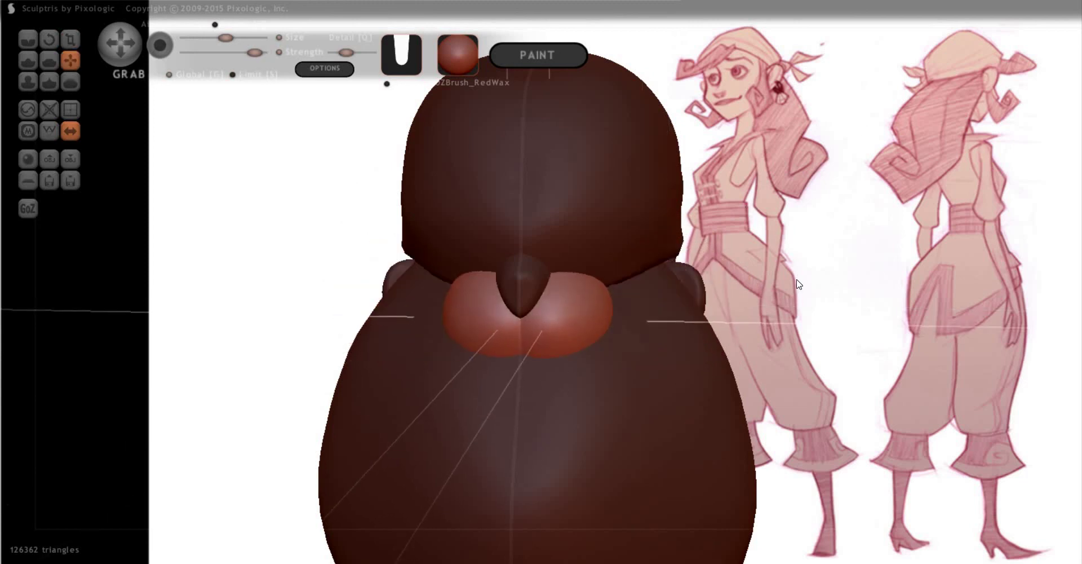
mouse_move(767, 221)
mouse_down()
mouse_move(838, 295)
mouse_move(699, 267)
mouse_move(753, 282)
mouse_move(655, 342)
mouse_up()
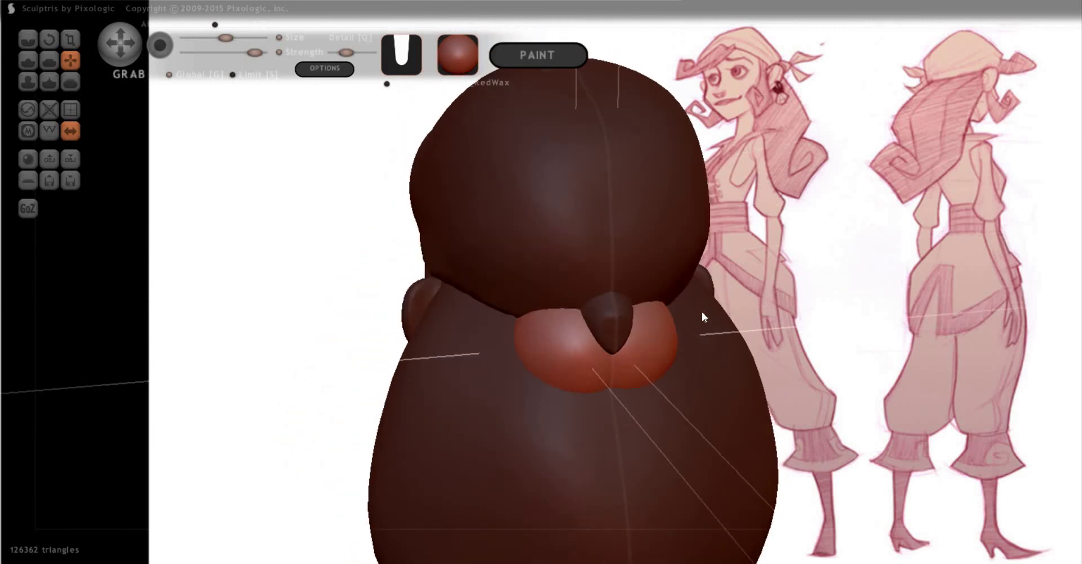
drag(702, 313, 687, 327)
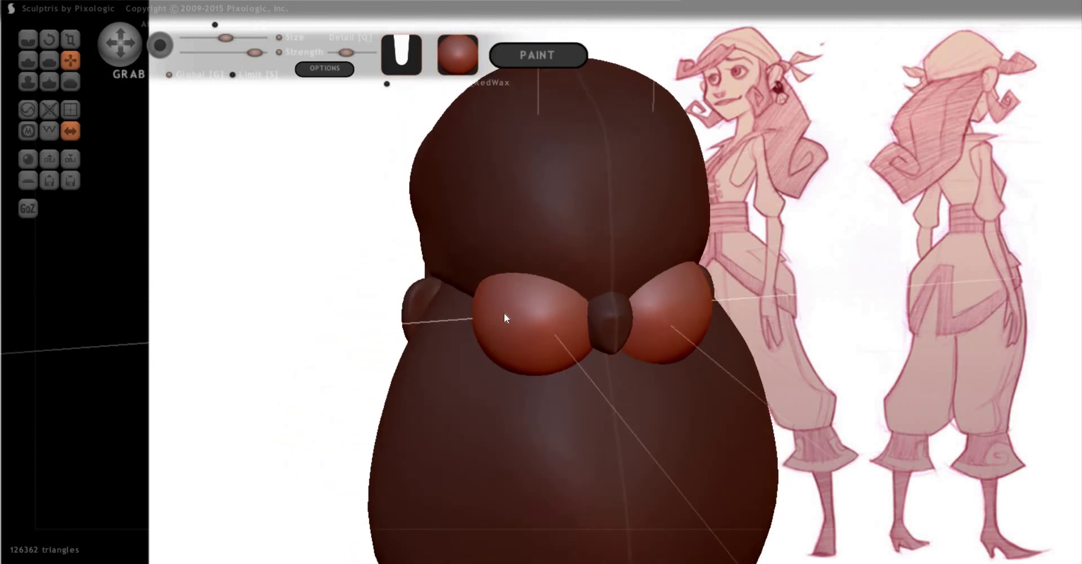
Try to reshape the mirrored spheres with Scale and move them out behind the head, clear of the hair
right_drag(505, 314, 372, 332)
key(t)
drag(384, 308, 371, 360)
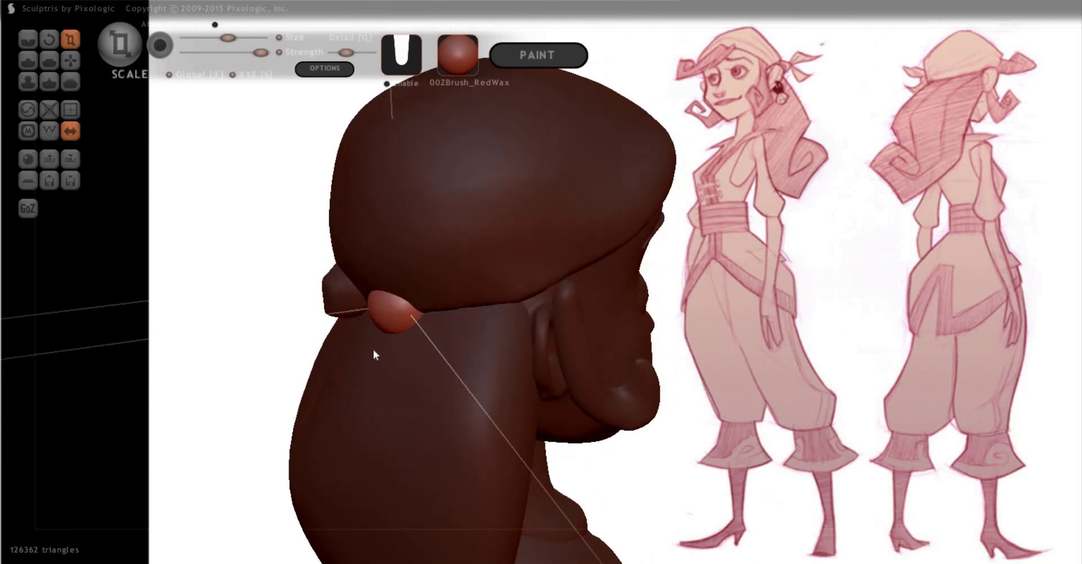
key(s)
drag(328, 358, 164, 346)
key(g)
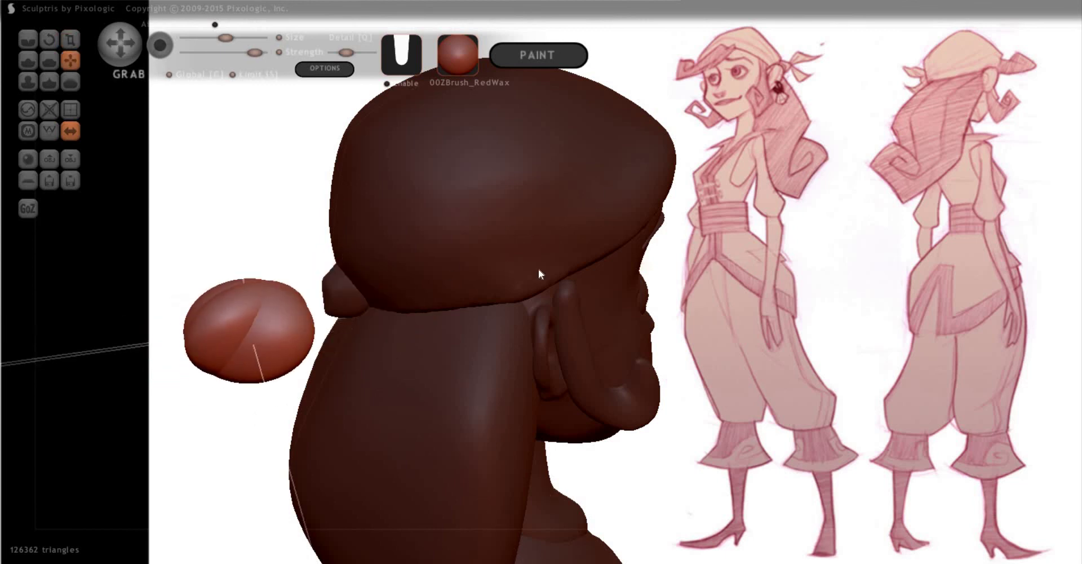
Try to spread the mirrored spheres apart behind the hair with Grab, then undo the recent moves
right_drag(539, 269, 596, 254)
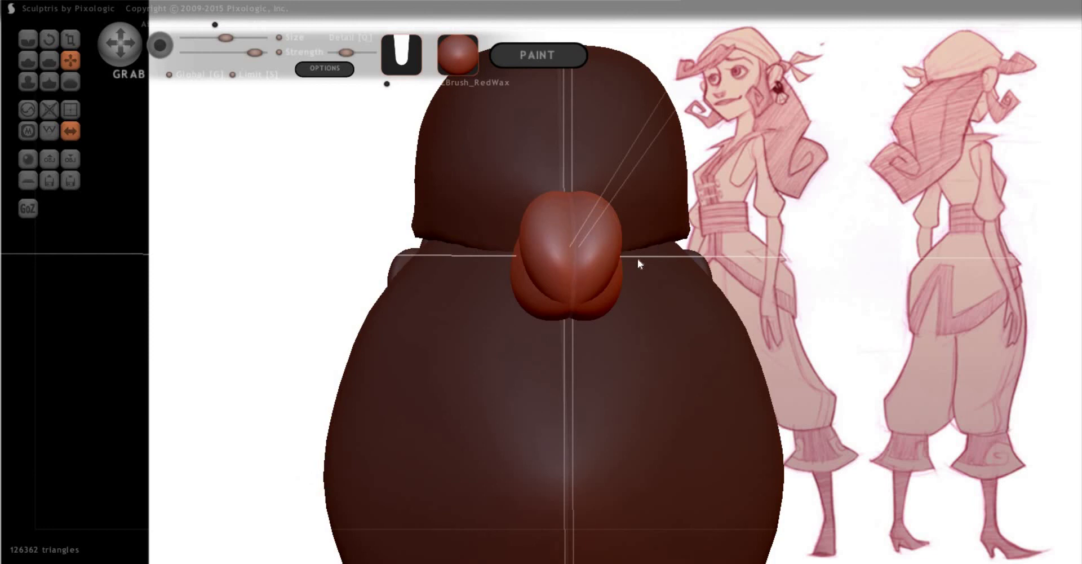
drag(638, 259, 803, 353)
right_drag(803, 353, 597, 408)
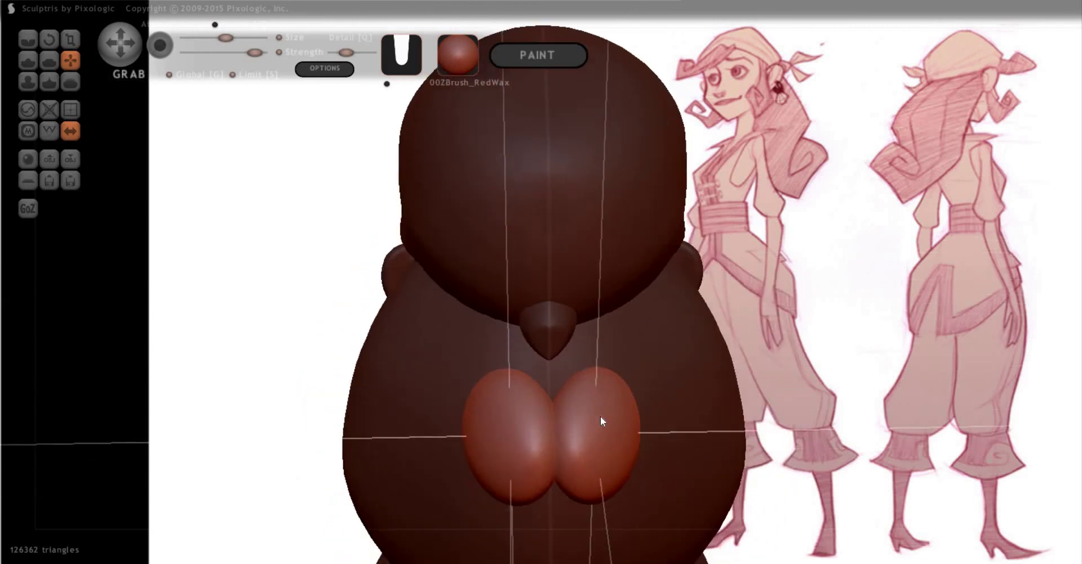
key(ctrl+z)
key(ctrl+z)
key(ctrl+z)
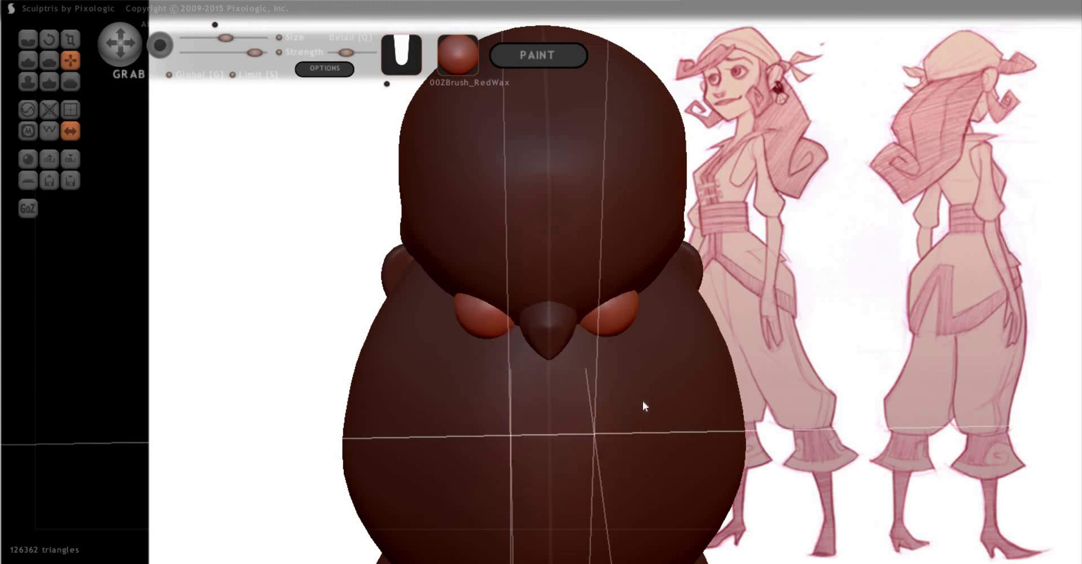
key(ctrl+z)
Position the mirrored pieces behind the hair below the knot and stretch them into elongated bandana tails with Grab
mouse_move(652, 416)
mouse_down()
mouse_move(763, 536)
mouse_move(667, 422)
mouse_up()
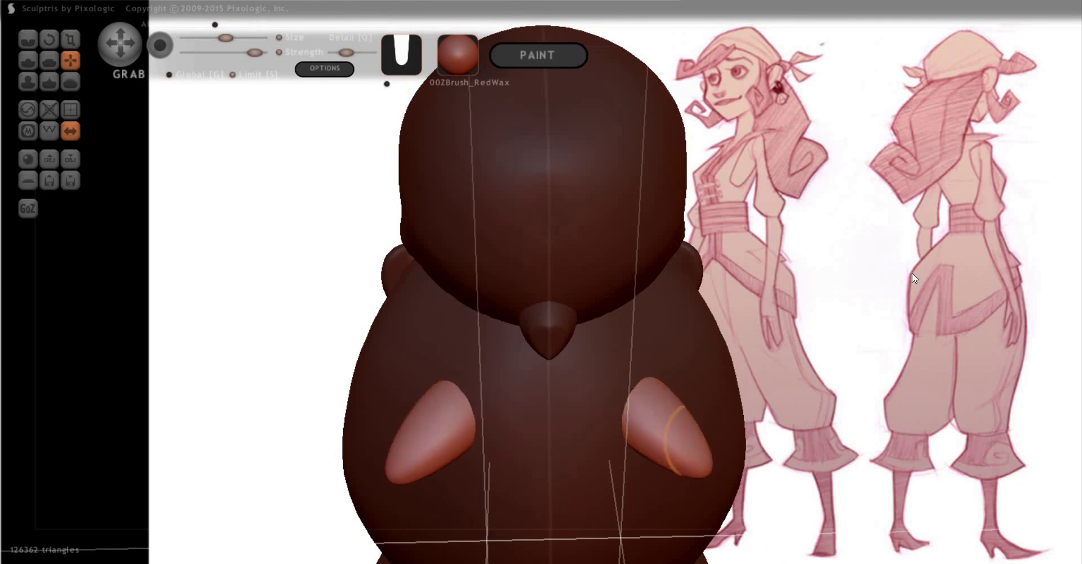
drag(912, 272, 731, 313)
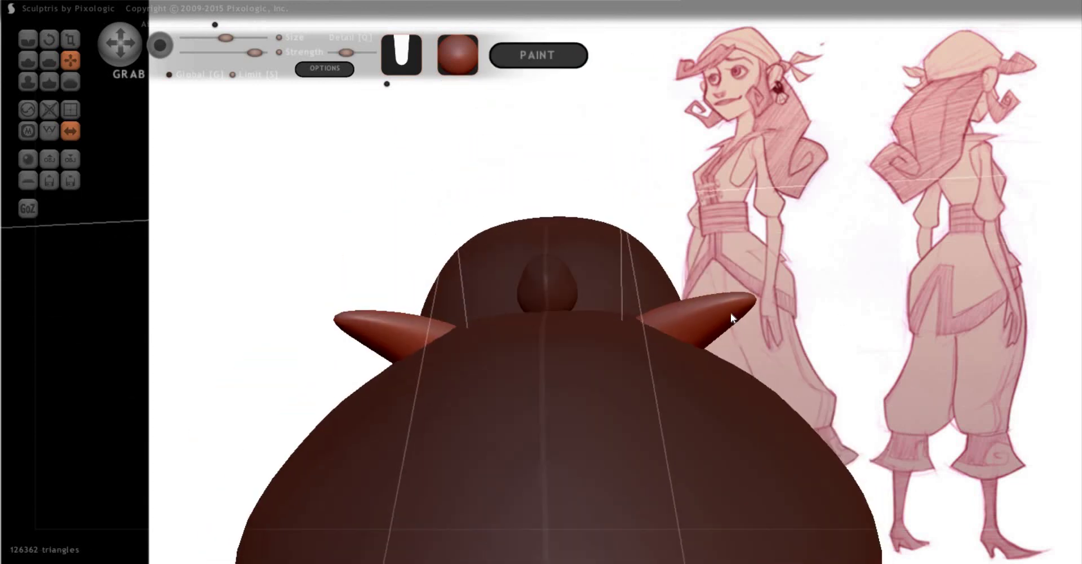
drag(628, 234, 815, 401)
scroll(591, 413, up, 5)
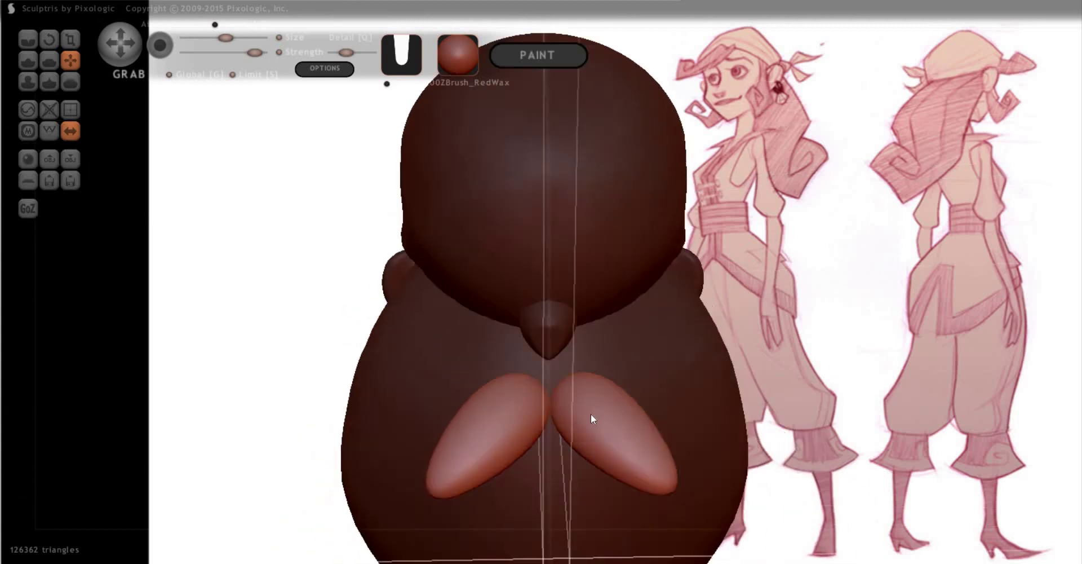
drag(589, 377, 806, 353)
mouse_move(616, 353)
mouse_down()
mouse_move(697, 395)
mouse_move(619, 412)
mouse_move(837, 336)
mouse_move(637, 359)
mouse_move(681, 349)
mouse_up()
Try to sharpen the inner ends of the bandana tails with the Pinch brush
key(p)
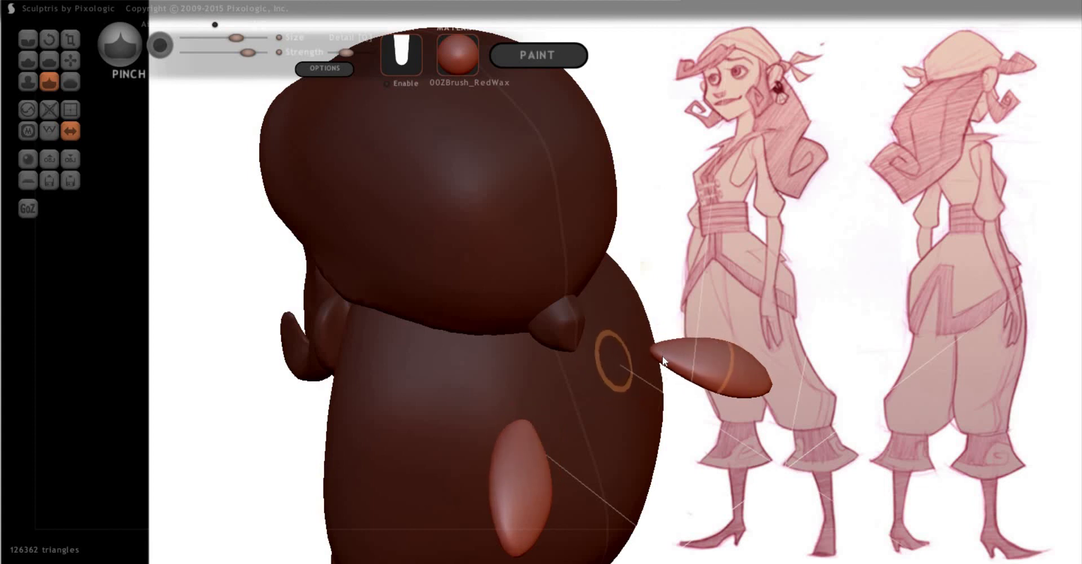
key(ctrl+z)
drag(660, 354, 649, 361)
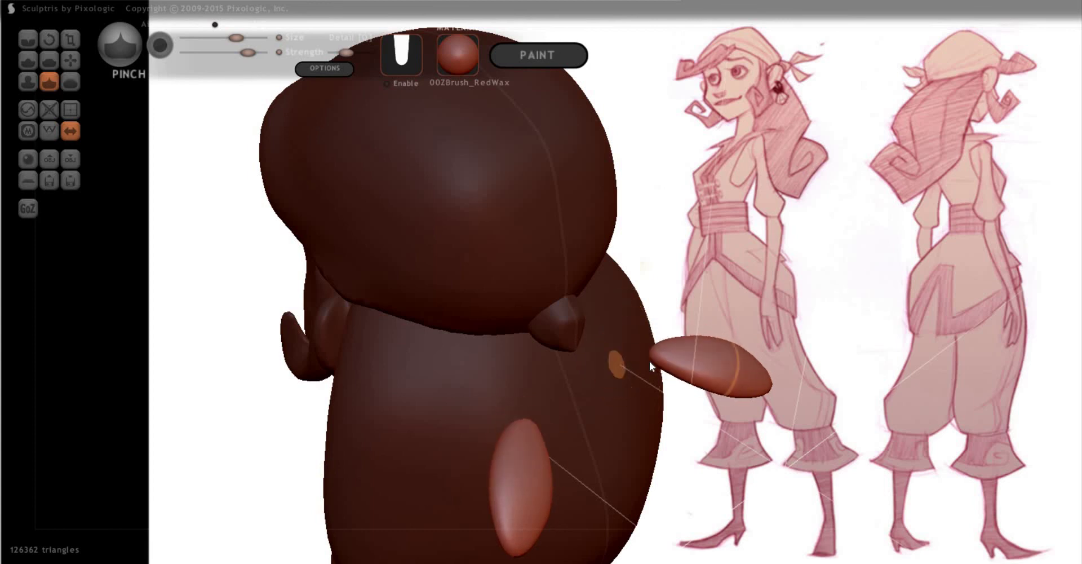
Pull the inner ends of both bandana tails up to the knot with Grab
key(g)
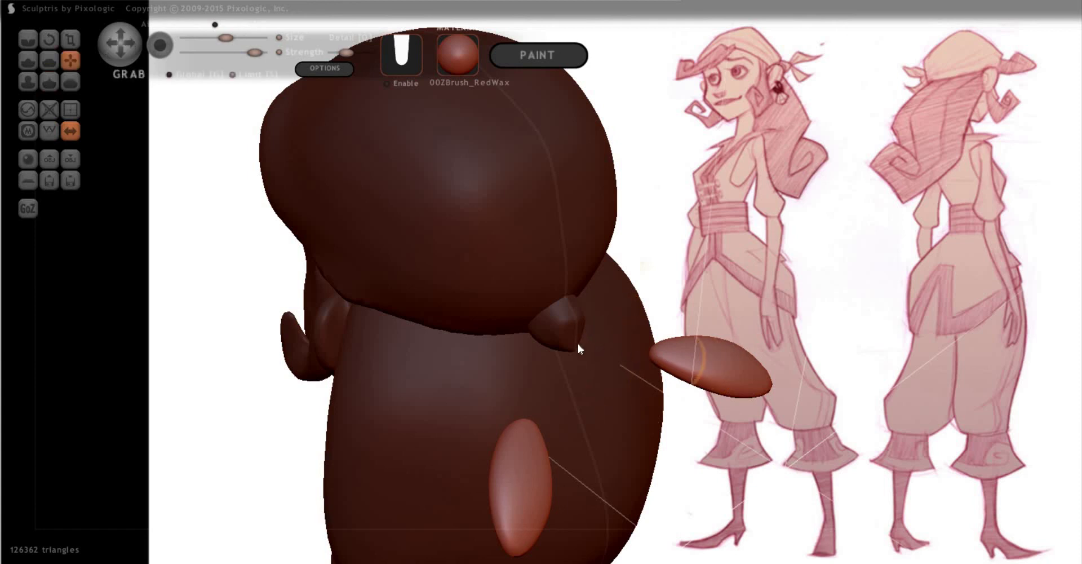
drag(578, 344, 546, 325)
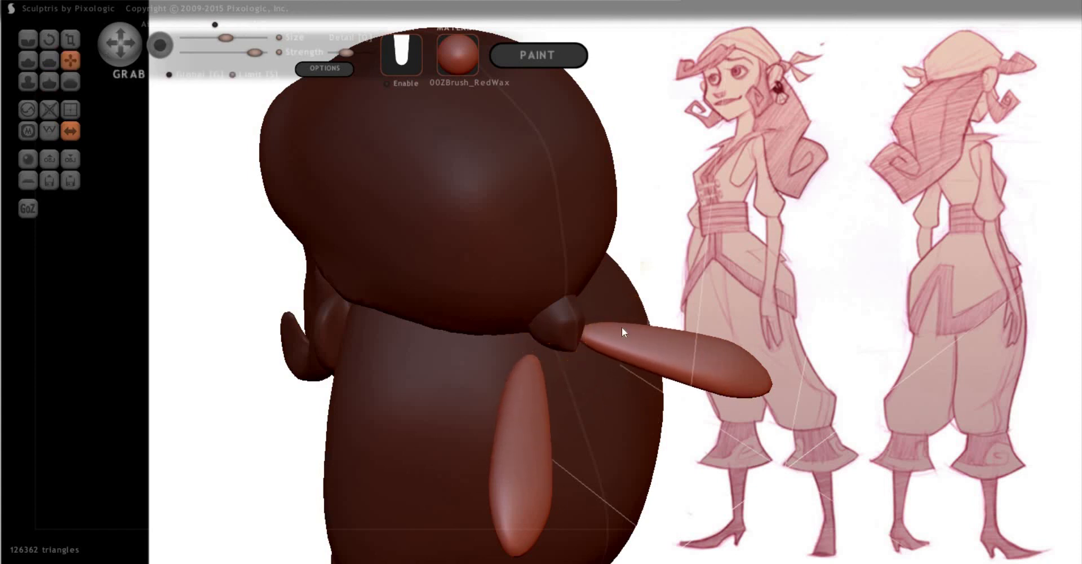
mouse_move(621, 327)
right_down()
mouse_move(602, 378)
mouse_move(643, 403)
right_up()
mouse_move(642, 403)
mouse_down()
mouse_move(541, 359)
mouse_move(535, 330)
mouse_up()
right_drag(603, 345, 562, 329)
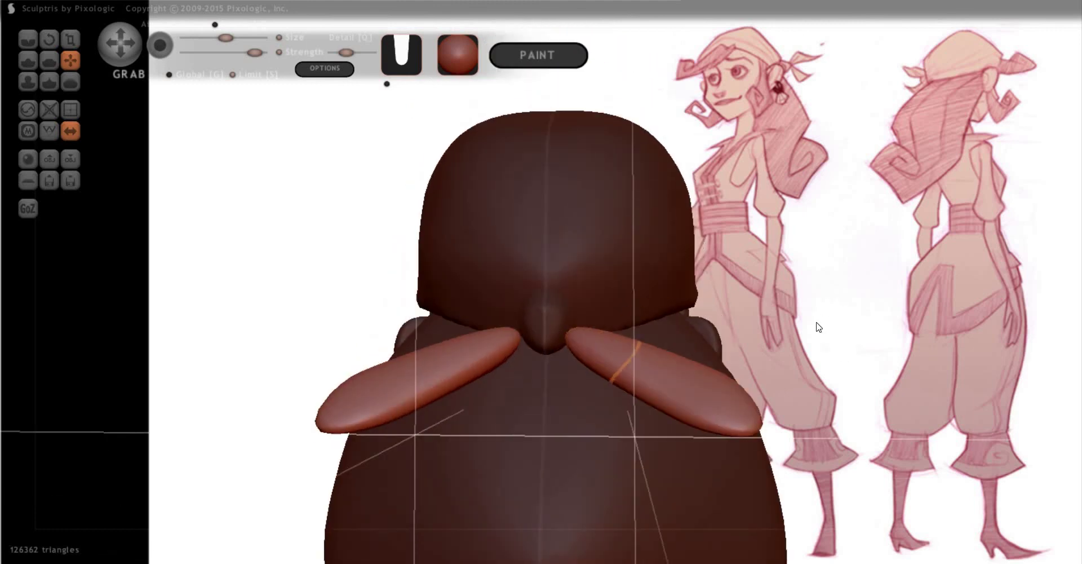
Move the mirrored bandana tails closer together with Grab so their inner ends meet at the knot
drag(626, 361, 593, 356)
right_drag(593, 357, 560, 351)
mouse_move(603, 361)
mouse_down()
mouse_move(756, 357)
mouse_move(776, 338)
mouse_up()
right_drag(845, 363, 732, 364)
drag(732, 364, 725, 380)
right_drag(656, 360, 810, 271)
right_drag(641, 380, 829, 379)
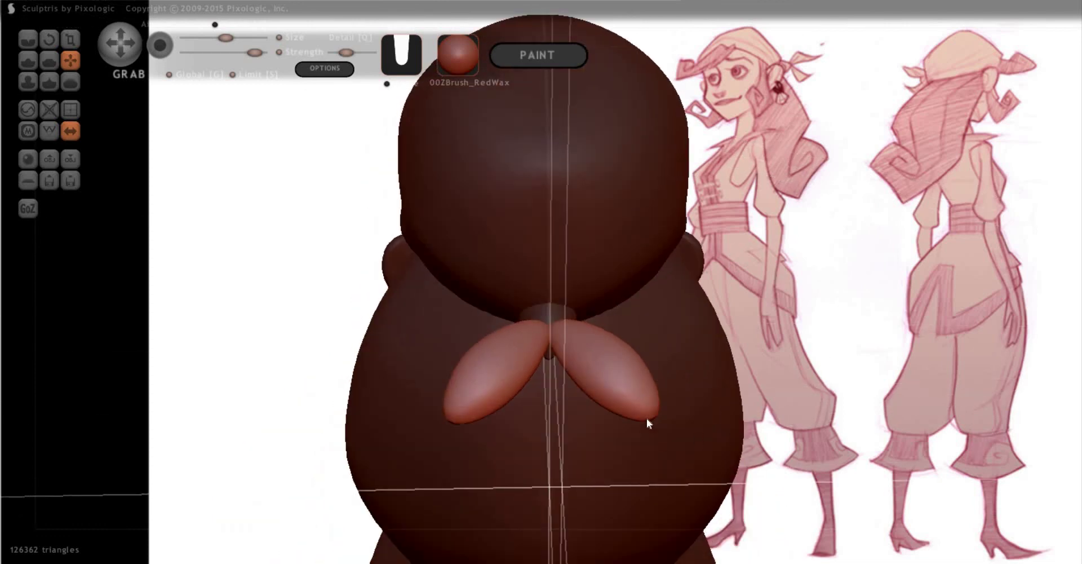
Pinch the outer ends of both bandana tails into points
right_drag(647, 421, 651, 417)
key(p)
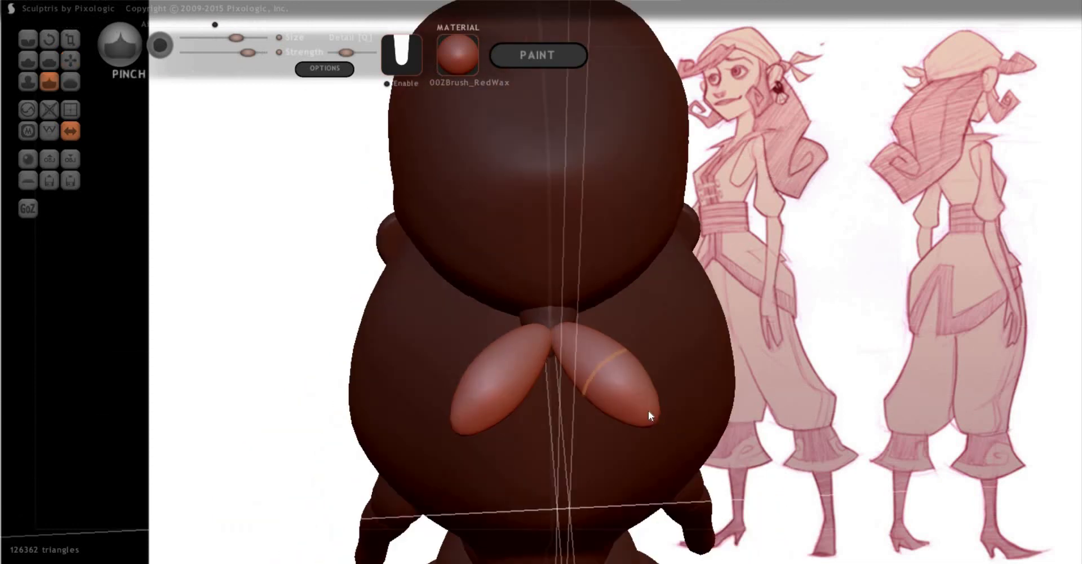
mouse_move(648, 416)
mouse_down()
mouse_move(633, 406)
mouse_move(651, 383)
mouse_up()
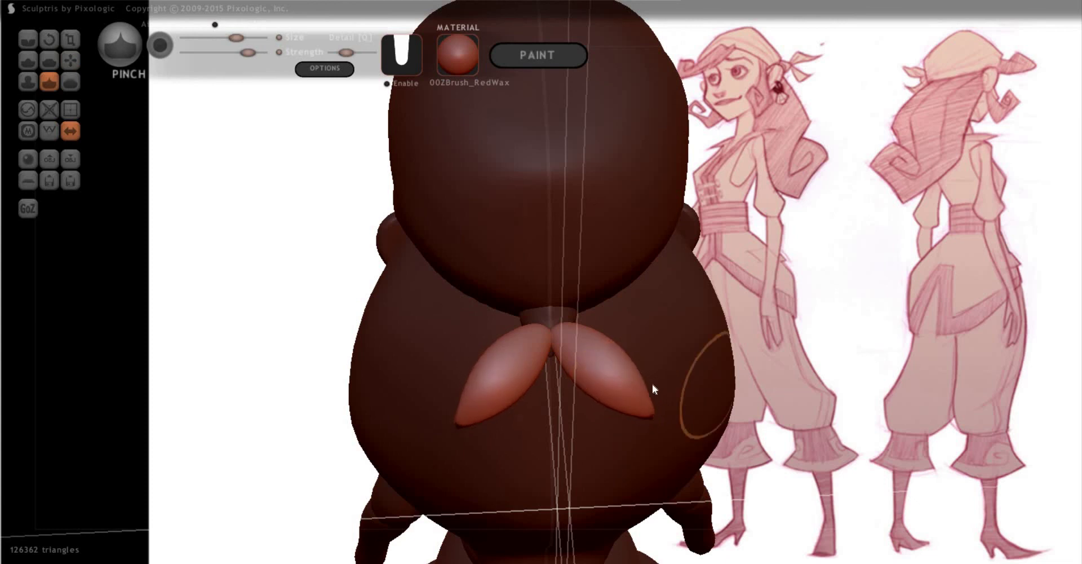
Bend the outer ends of the mirrored bandana tails with Grab, stepping back through the strokes and redoing the last one undone
right_drag(652, 384, 581, 393)
key(g)
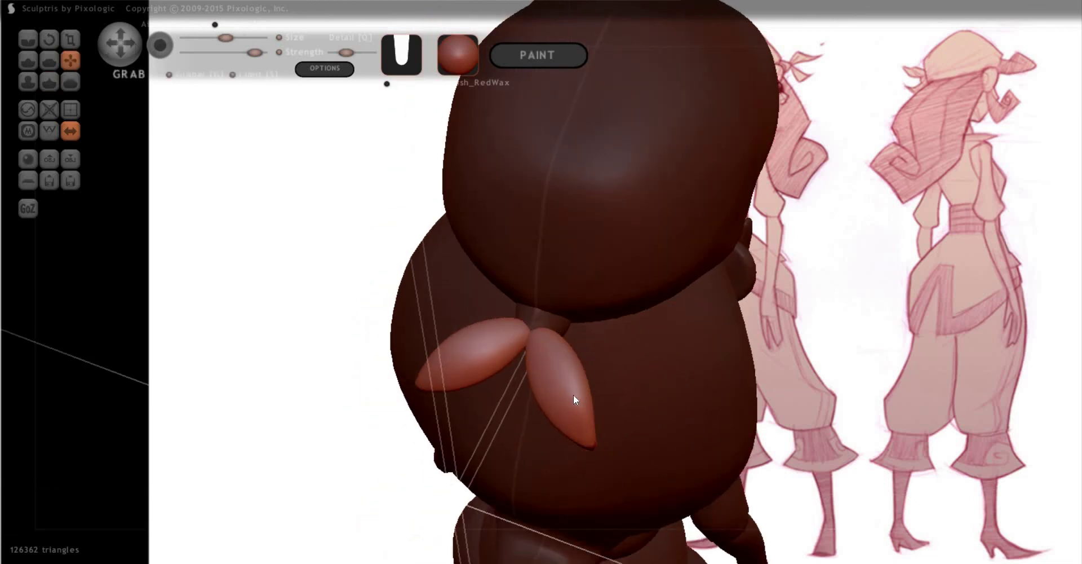
mouse_move(568, 392)
mouse_down()
mouse_move(569, 360)
mouse_move(562, 407)
mouse_move(545, 407)
mouse_move(565, 423)
mouse_move(548, 395)
mouse_move(577, 434)
mouse_up()
key(ctrl+z)
key(ctrl+z)
key(ctrl+z)
key(ctrl+z)
key(ctrl+z)
key(ctrl+z)
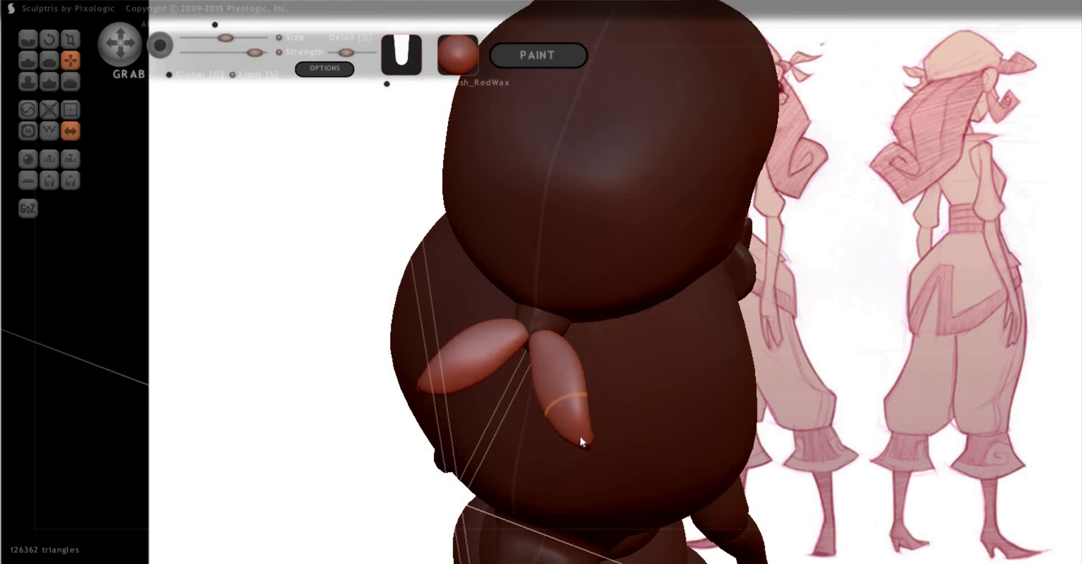
key(ctrl+y)
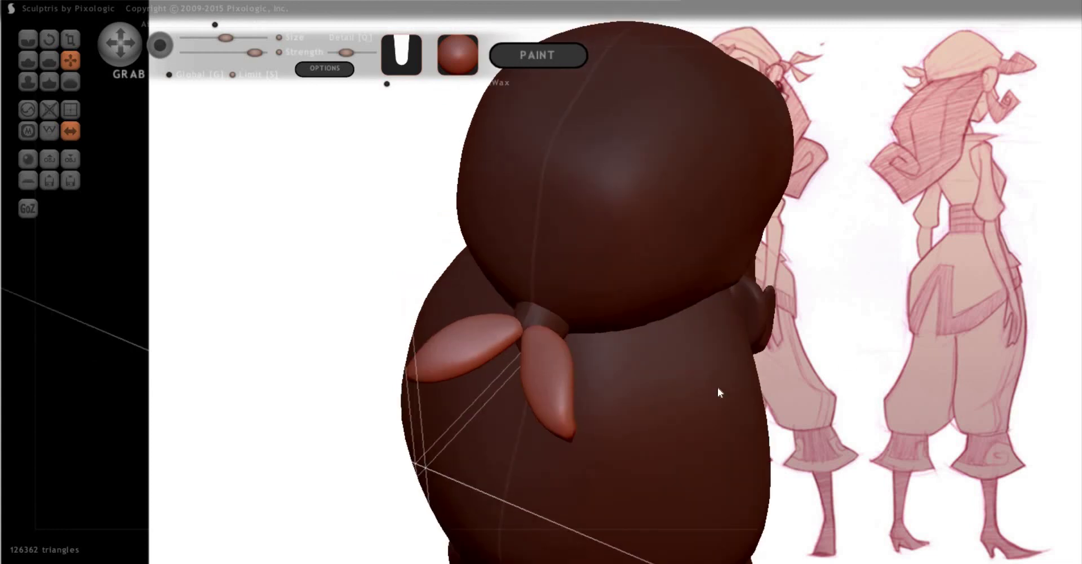
Sharpen the outer tips of both bandana tails with the Pinch brush
right_drag(718, 387, 807, 394)
right_drag(900, 437, 940, 426)
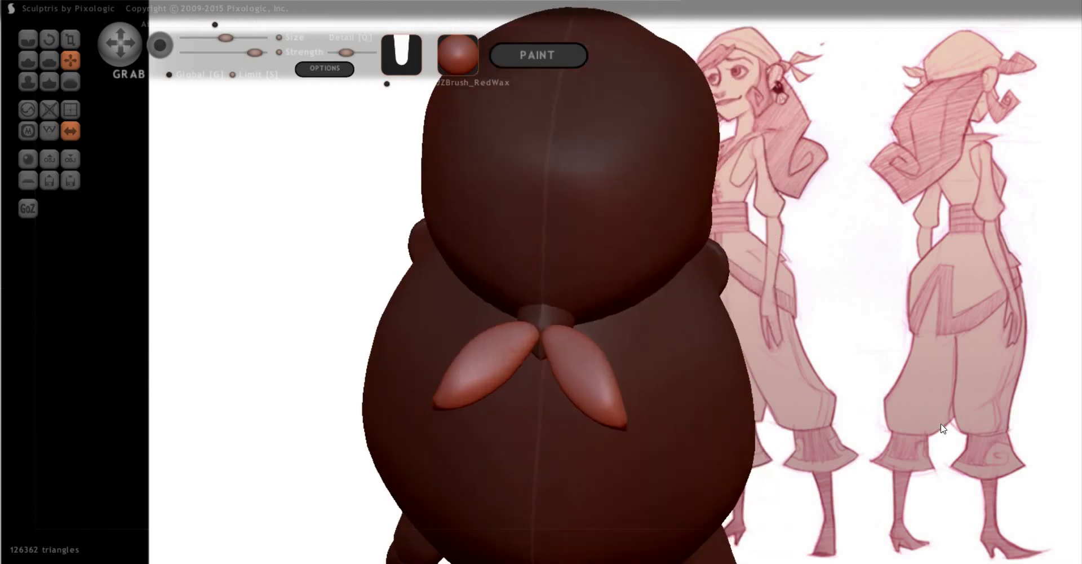
key(p)
mouse_move(835, 285)
right_down()
mouse_move(524, 237)
mouse_move(485, 216)
right_up()
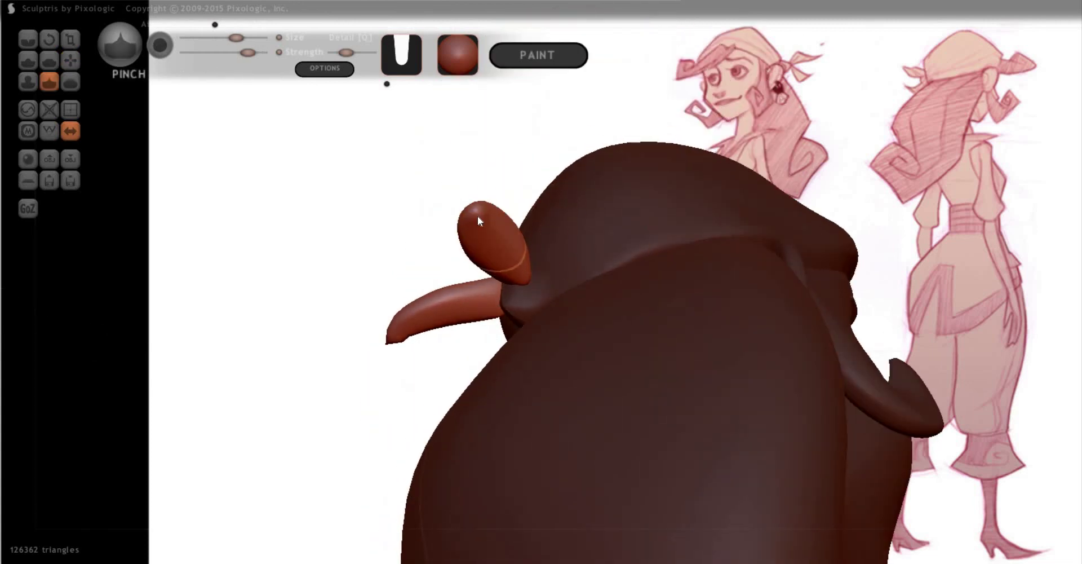
right_drag(624, 390, 573, 402)
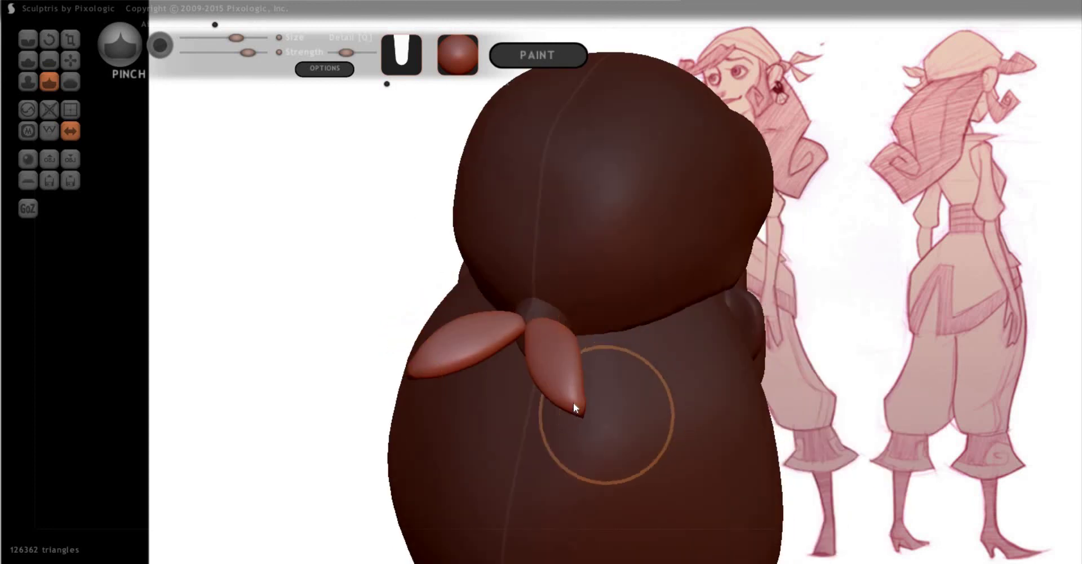
Lengthen the tips of both bandana tails downward with Grab and push their sides inward for a curved shape
key(g)
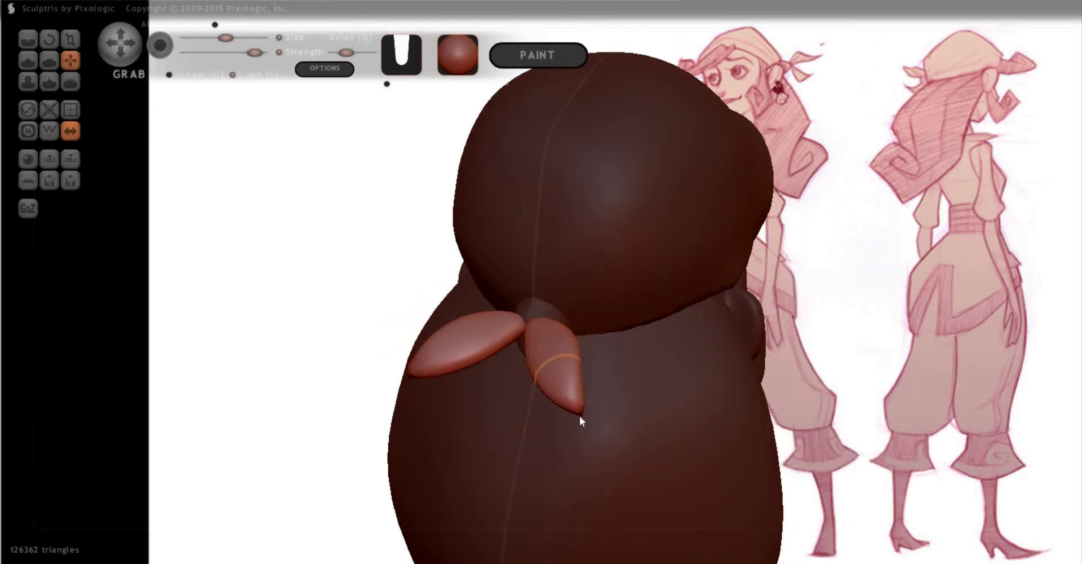
drag(579, 415, 592, 436)
drag(575, 373, 566, 371)
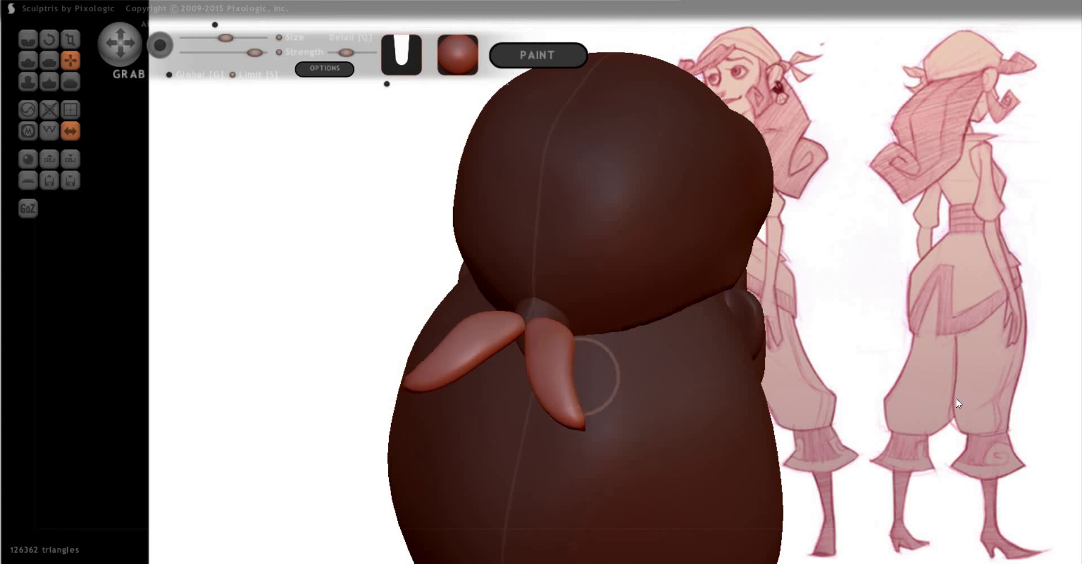
mouse_move(616, 362)
right_down()
mouse_move(586, 383)
mouse_move(620, 398)
right_up()
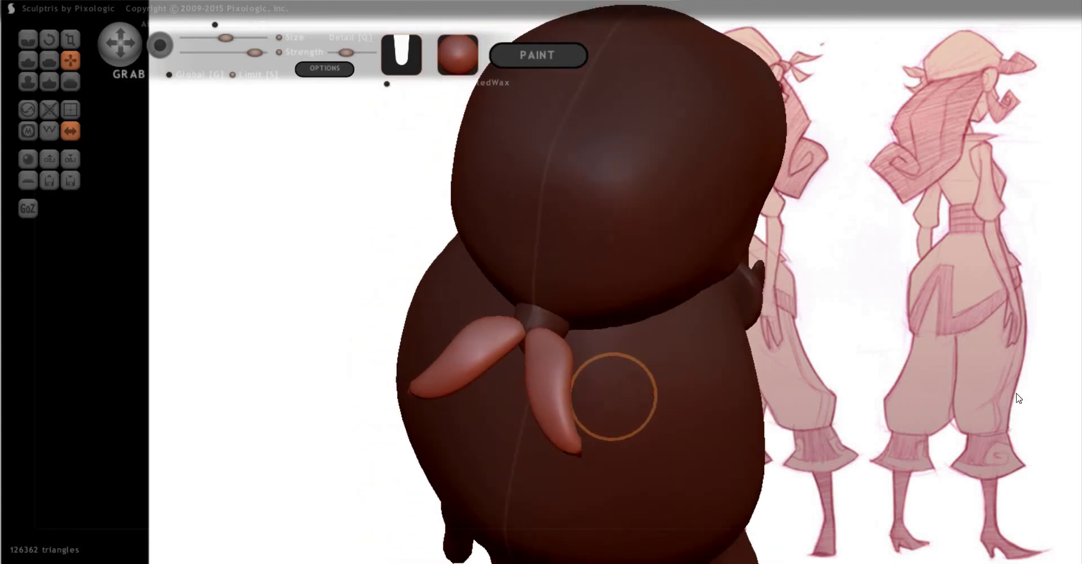
Pinch the curved ends of the bandana tails into finer points
key(p)
right_drag(845, 278, 418, 306)
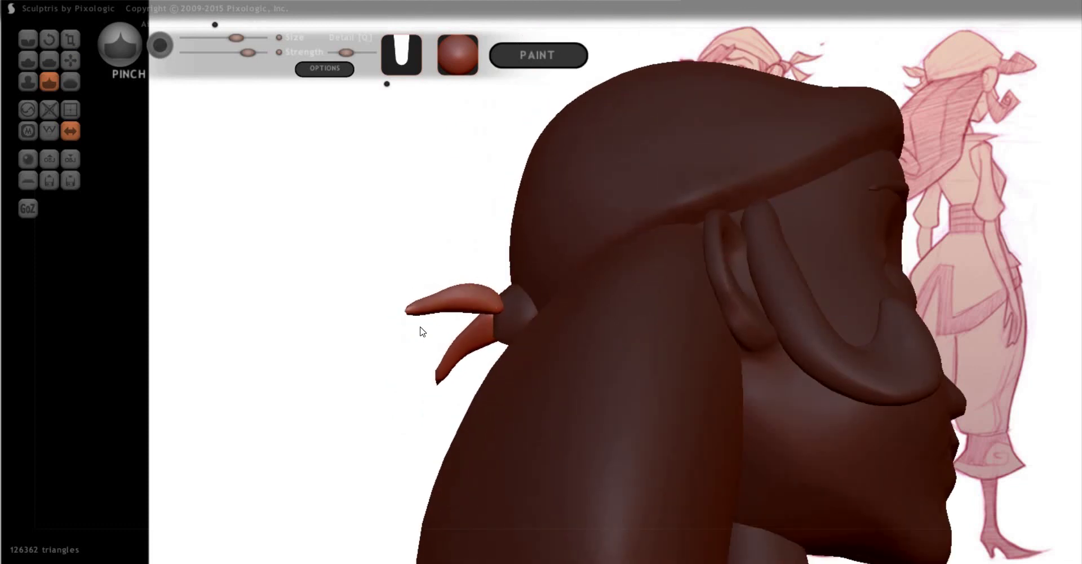
right_drag(540, 358, 556, 358)
Adjust the inner ends of both bandana tails with Grab so they sit against the knot
key(g)
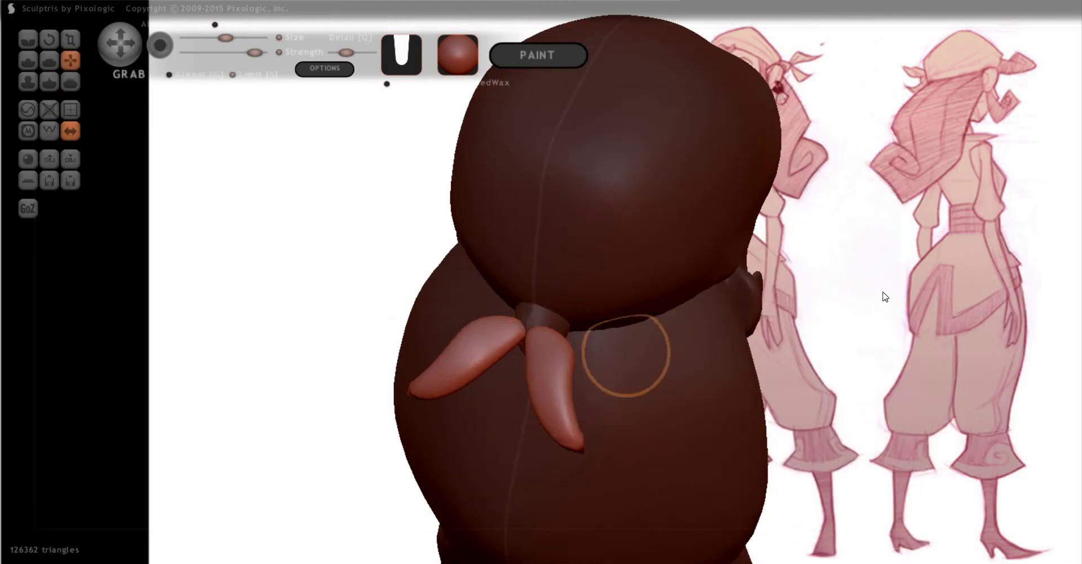
right_drag(575, 309, 567, 325)
drag(567, 325, 565, 338)
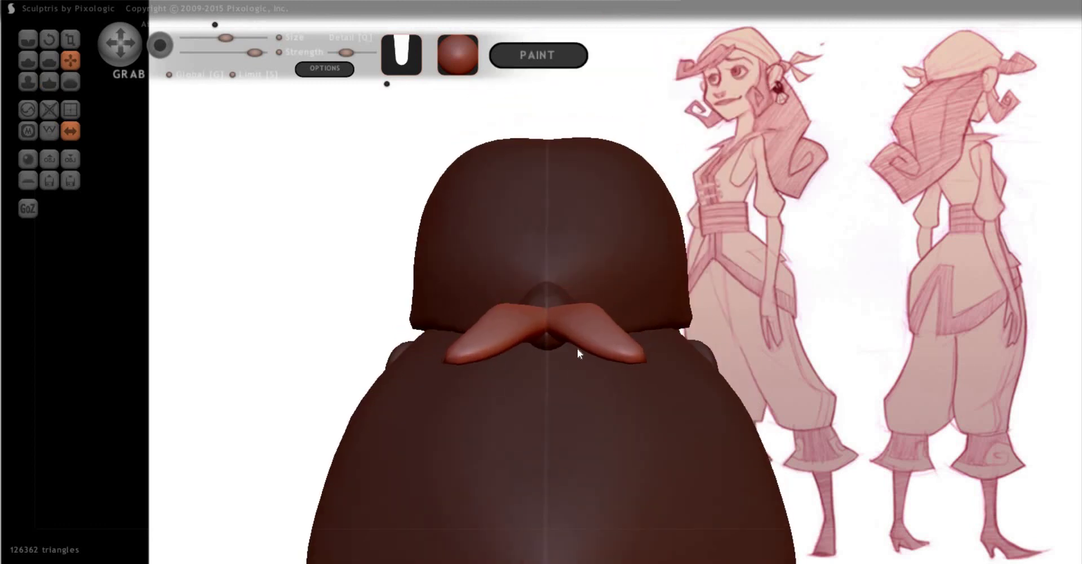
right_drag(577, 348, 582, 340)
mouse_move(556, 306)
right_down()
mouse_move(853, 331)
mouse_move(912, 353)
mouse_move(963, 340)
mouse_move(884, 285)
mouse_move(748, 284)
mouse_move(719, 245)
mouse_move(921, 274)
mouse_move(821, 309)
mouse_move(836, 319)
mouse_move(797, 364)
mouse_move(799, 403)
mouse_move(587, 425)
mouse_move(545, 420)
mouse_move(547, 374)
mouse_move(534, 373)
right_up()
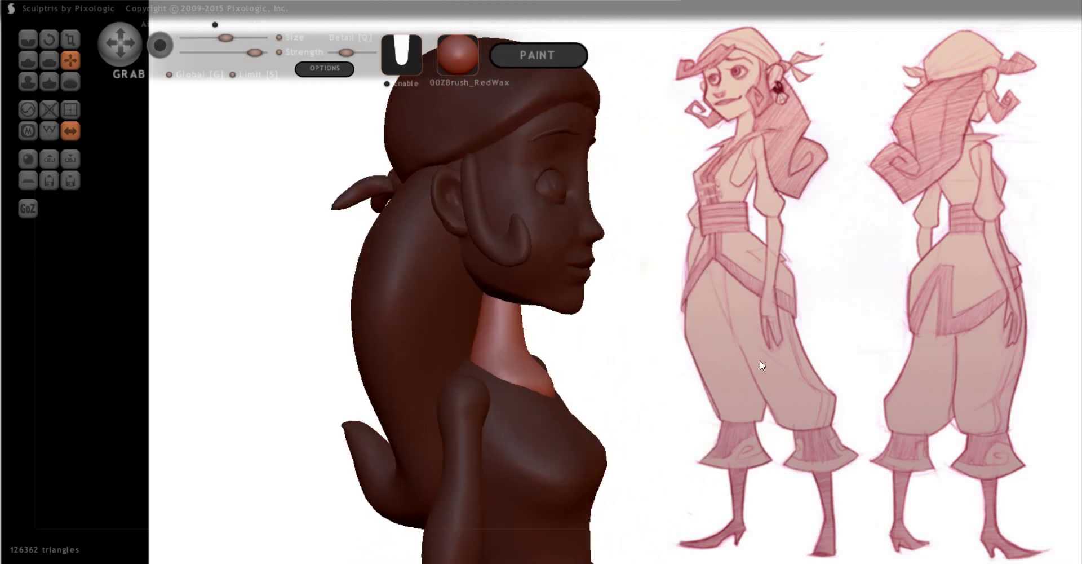
Pull the torso's chest forward with Grab from the side and check the whole figure's proportions against the sketch
mouse_move(759, 359)
right_down()
mouse_move(726, 393)
mouse_move(540, 381)
right_up()
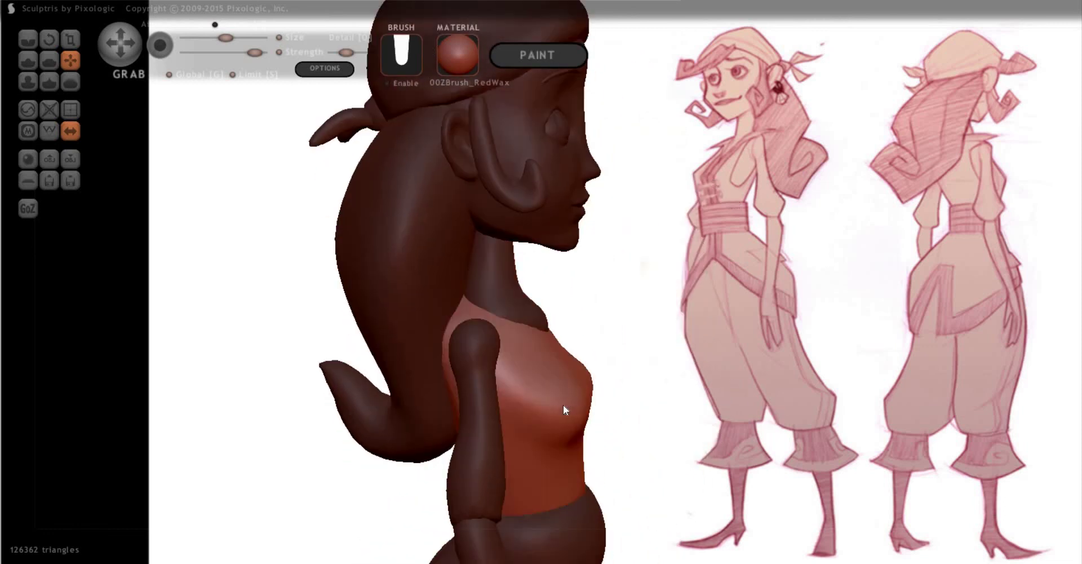
drag(567, 383, 572, 398)
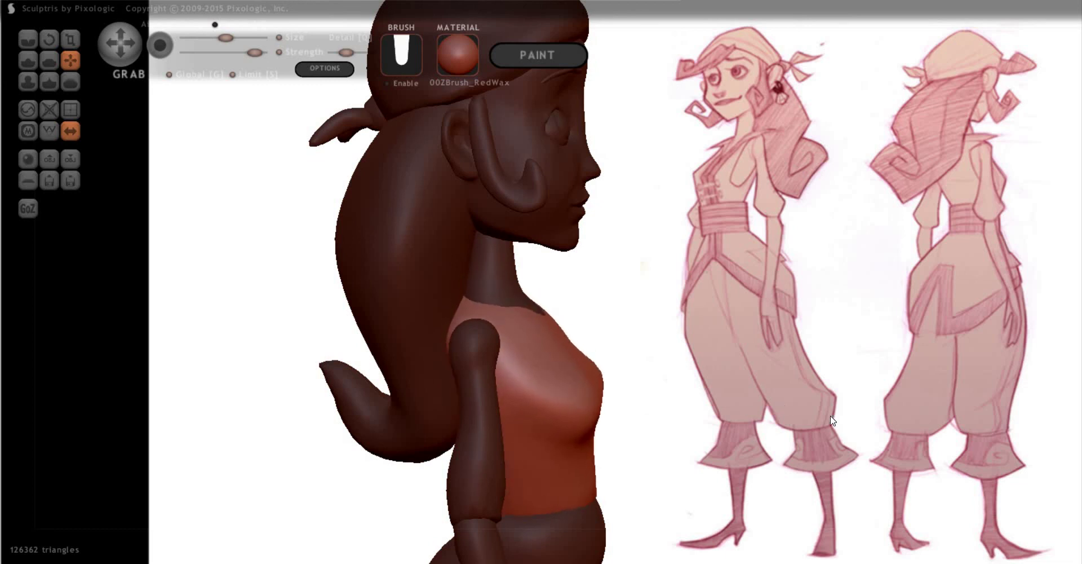
mouse_move(768, 421)
right_down()
mouse_move(558, 415)
mouse_move(722, 400)
right_up()
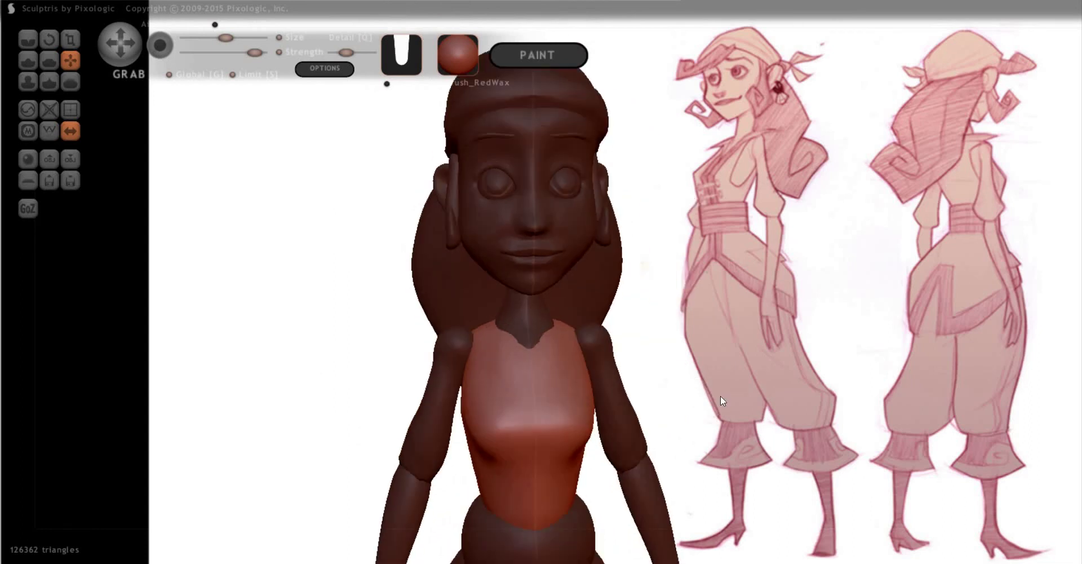
scroll(665, 355, down, 5)
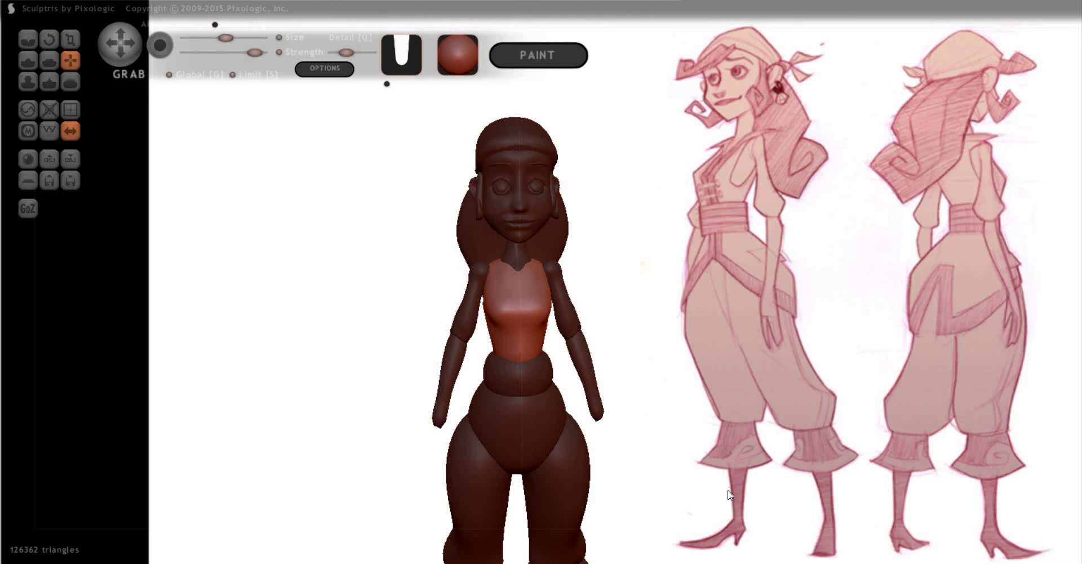
mouse_move(629, 311)
mouse_down()
mouse_move(657, 313)
mouse_move(652, 328)
mouse_move(661, 288)
mouse_up()
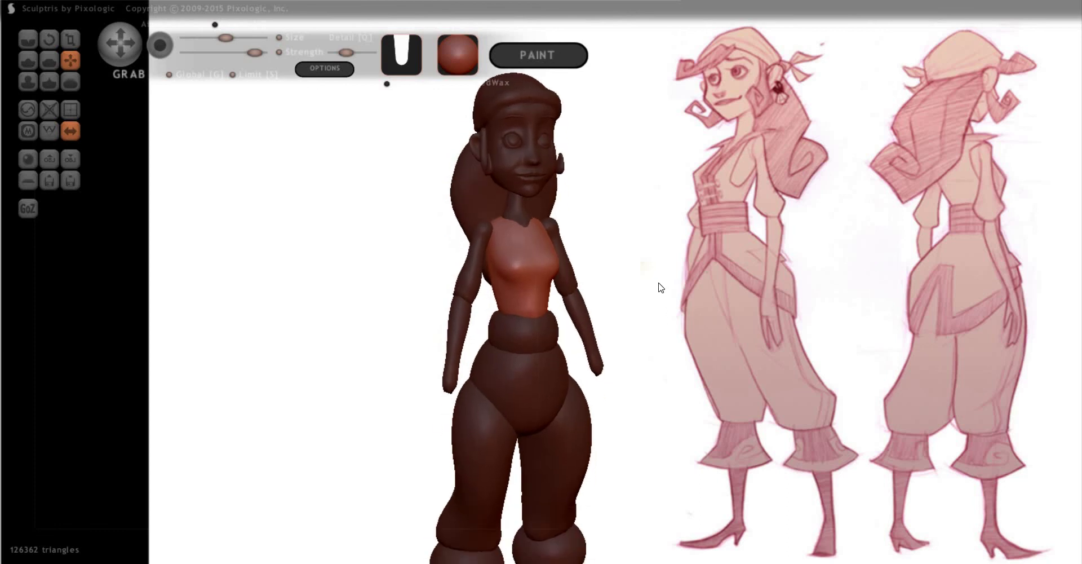